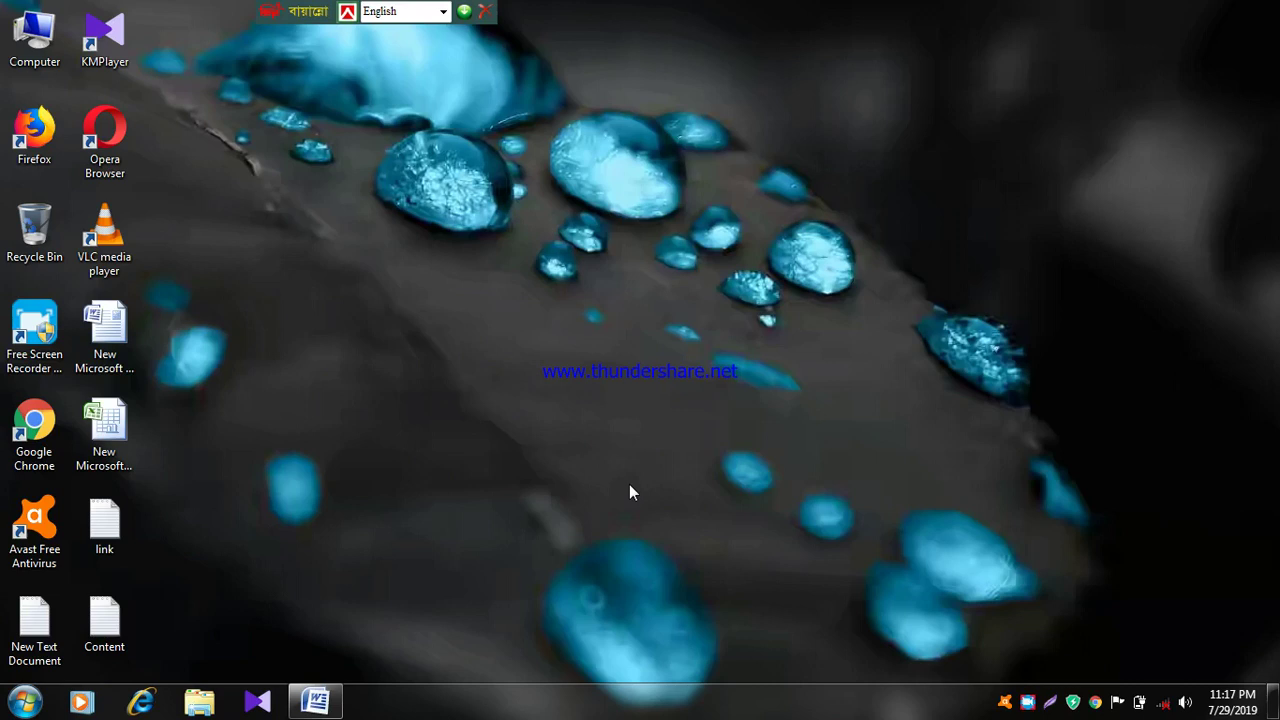
Step: Restore the Word document window from the taskbar so it fills the screen
left_click(315, 701)
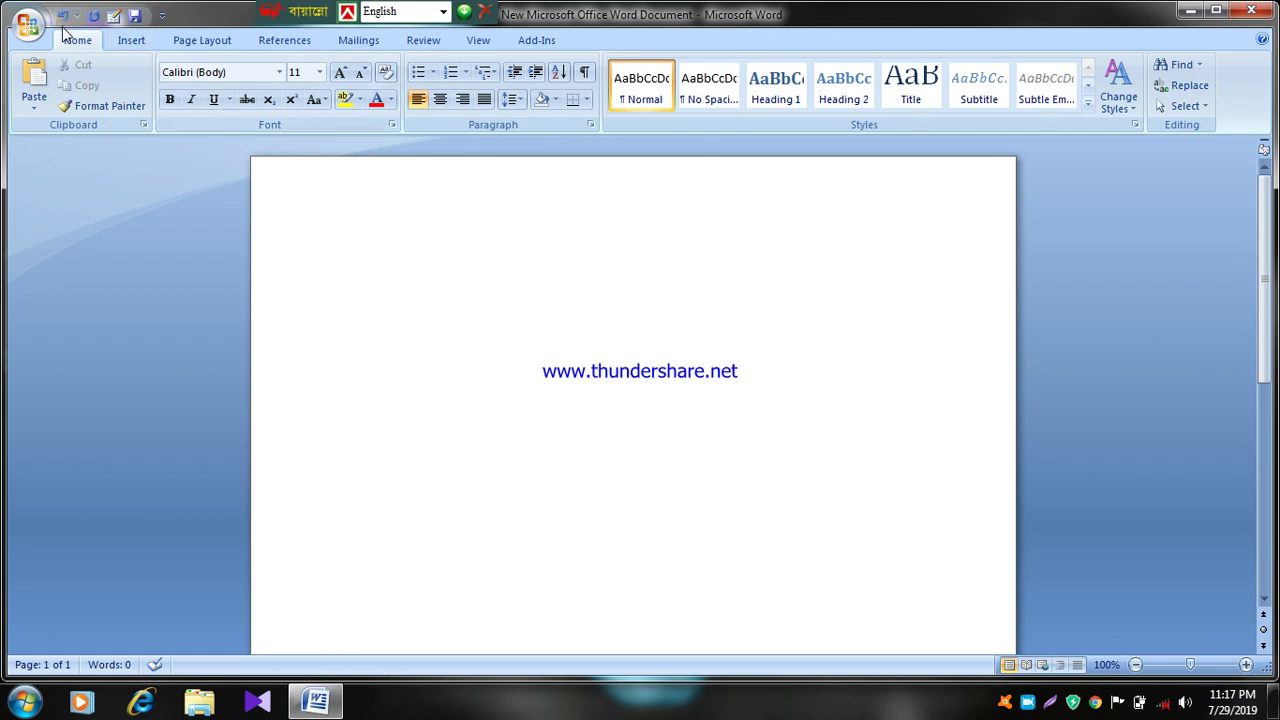
left_click(30, 25)
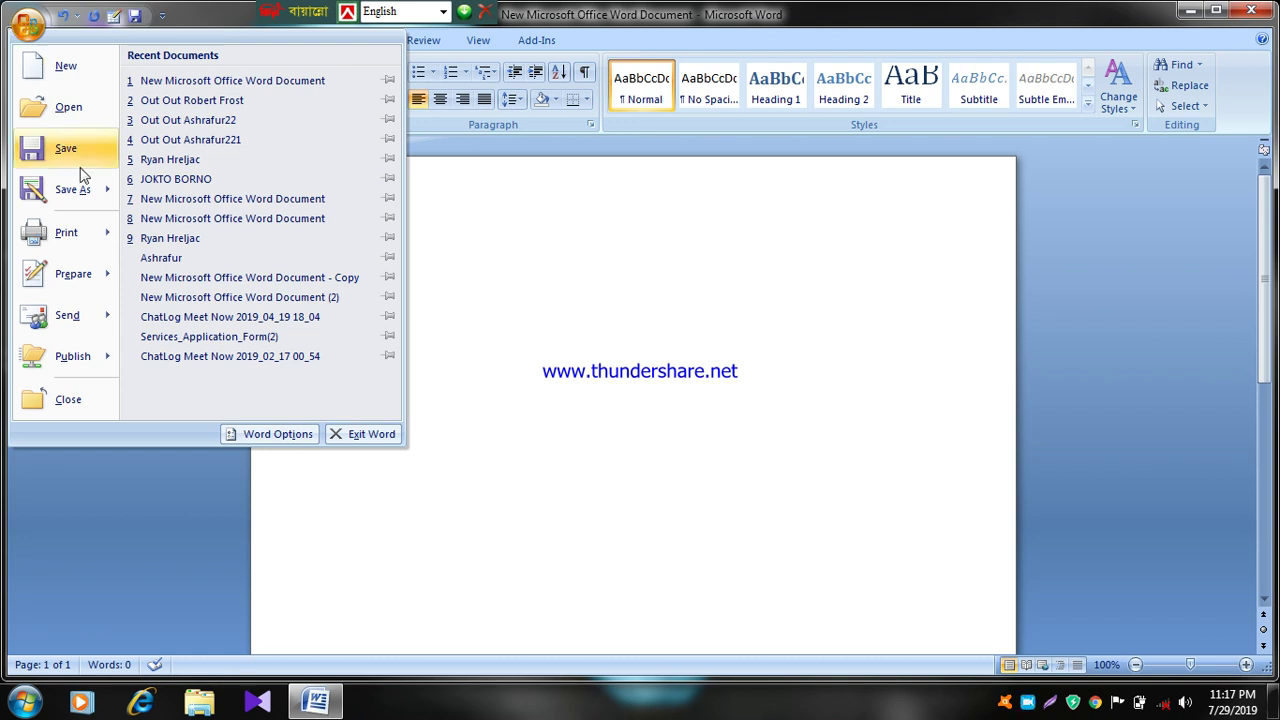
mouse_move(66, 232)
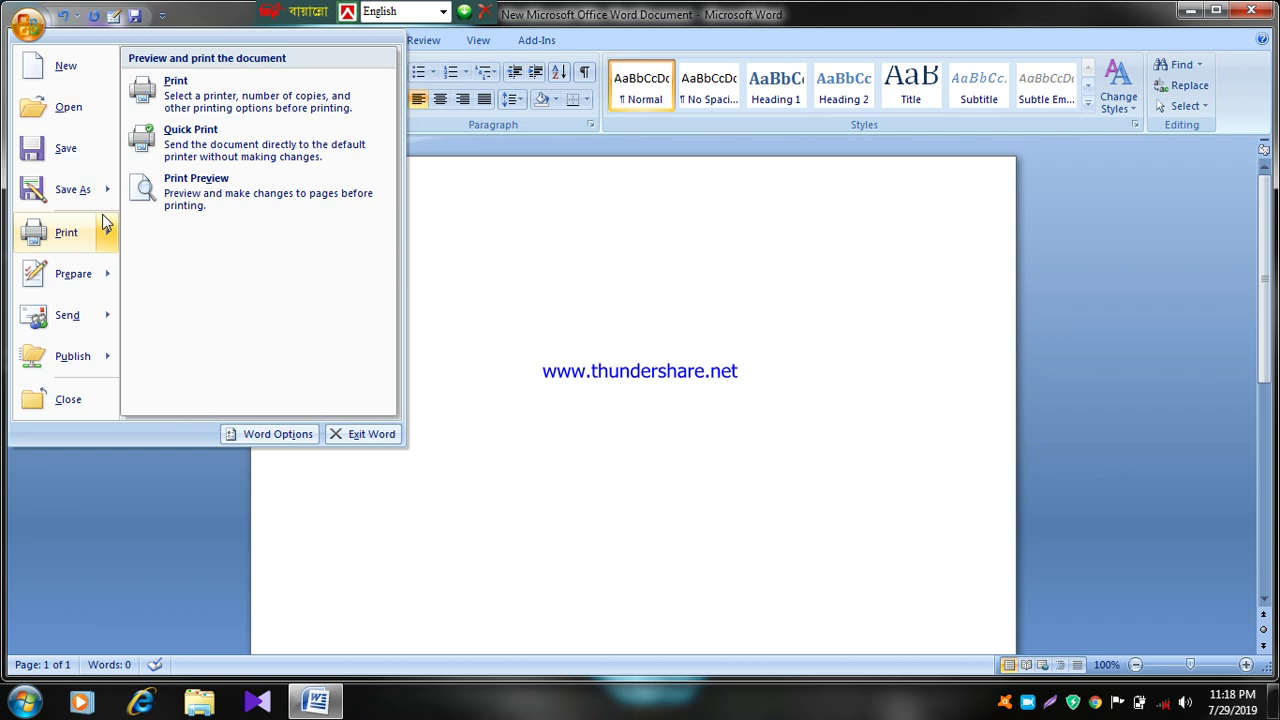
left_click(66, 236)
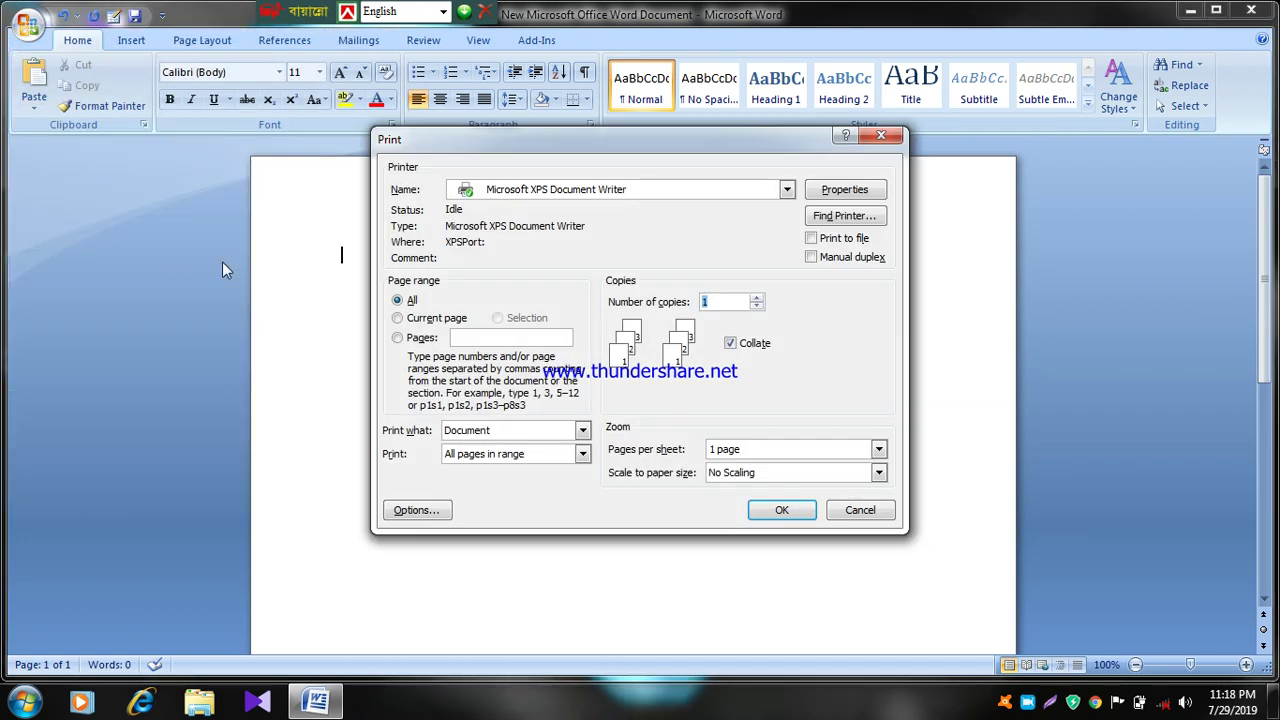
left_click(880, 136)
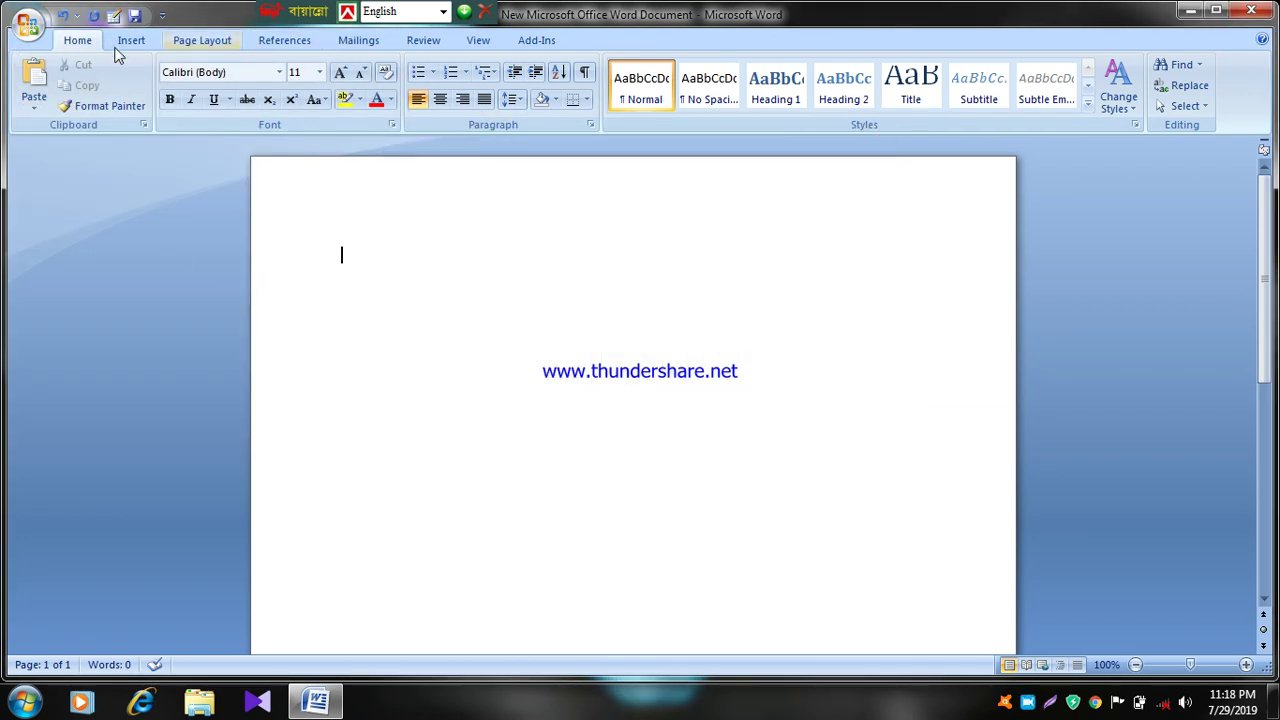
left_click(30, 24)
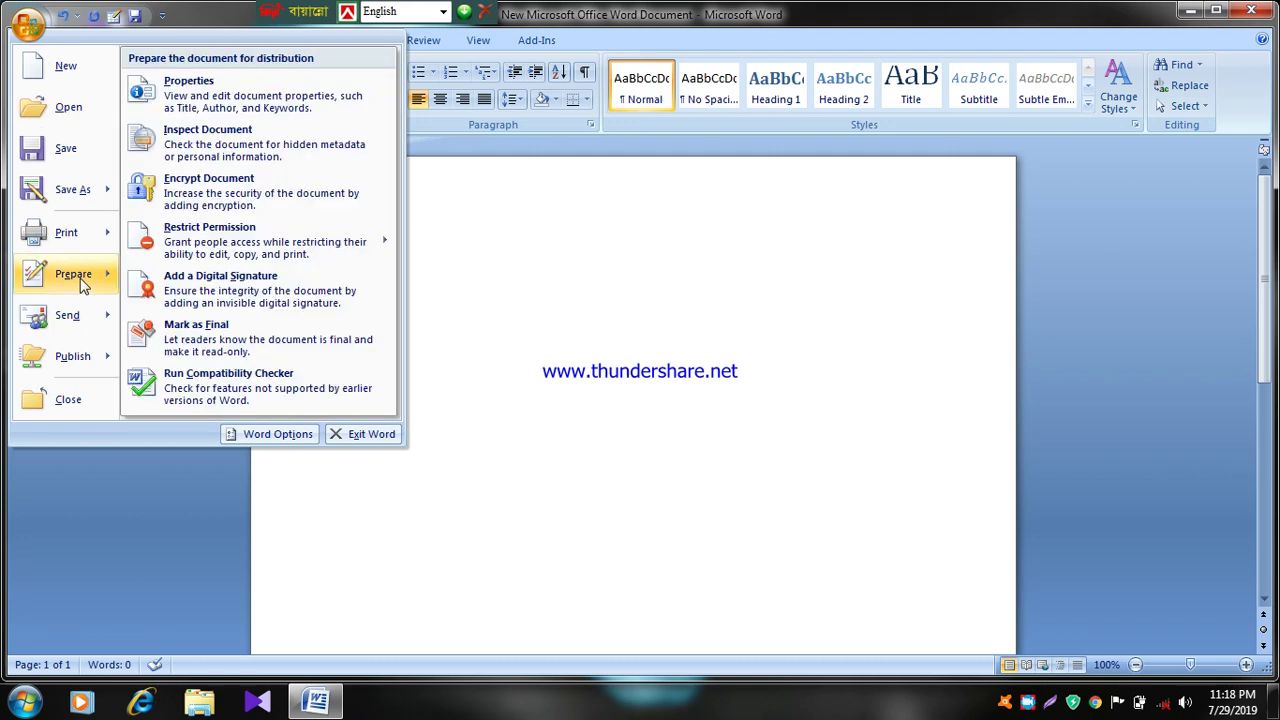
mouse_move(66, 232)
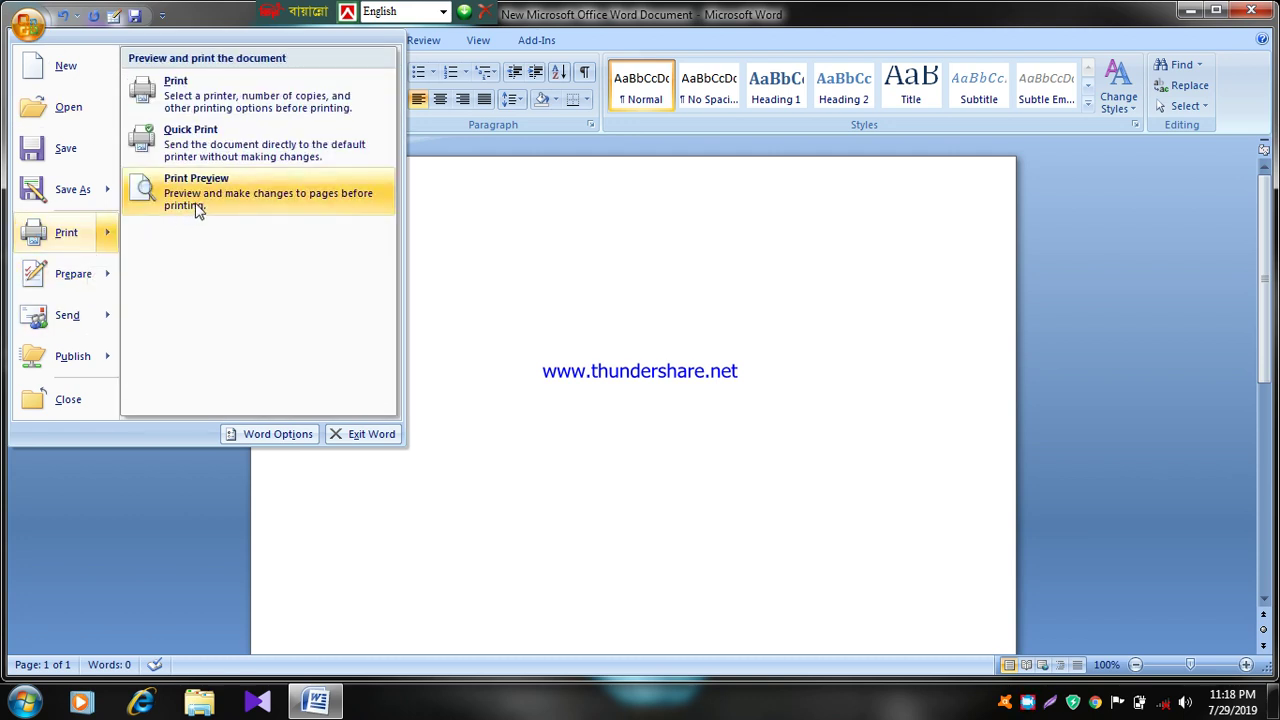
left_click(197, 207)
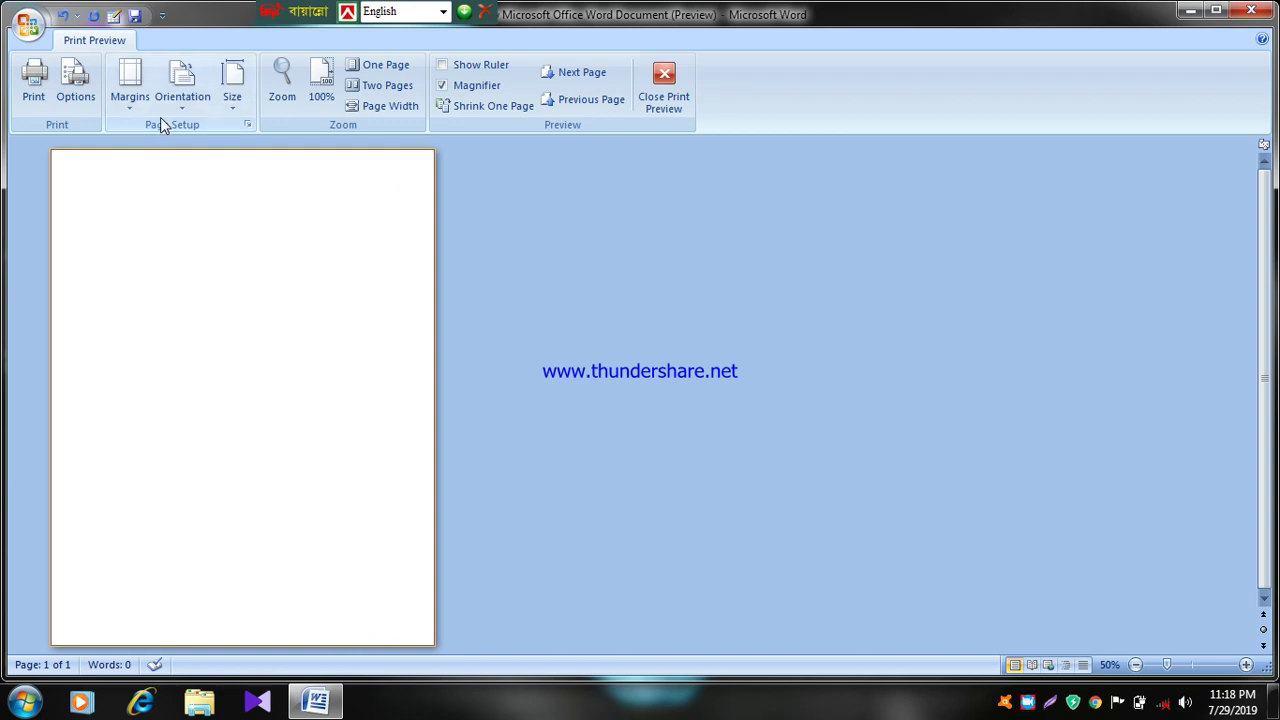
left_click(684, 116)
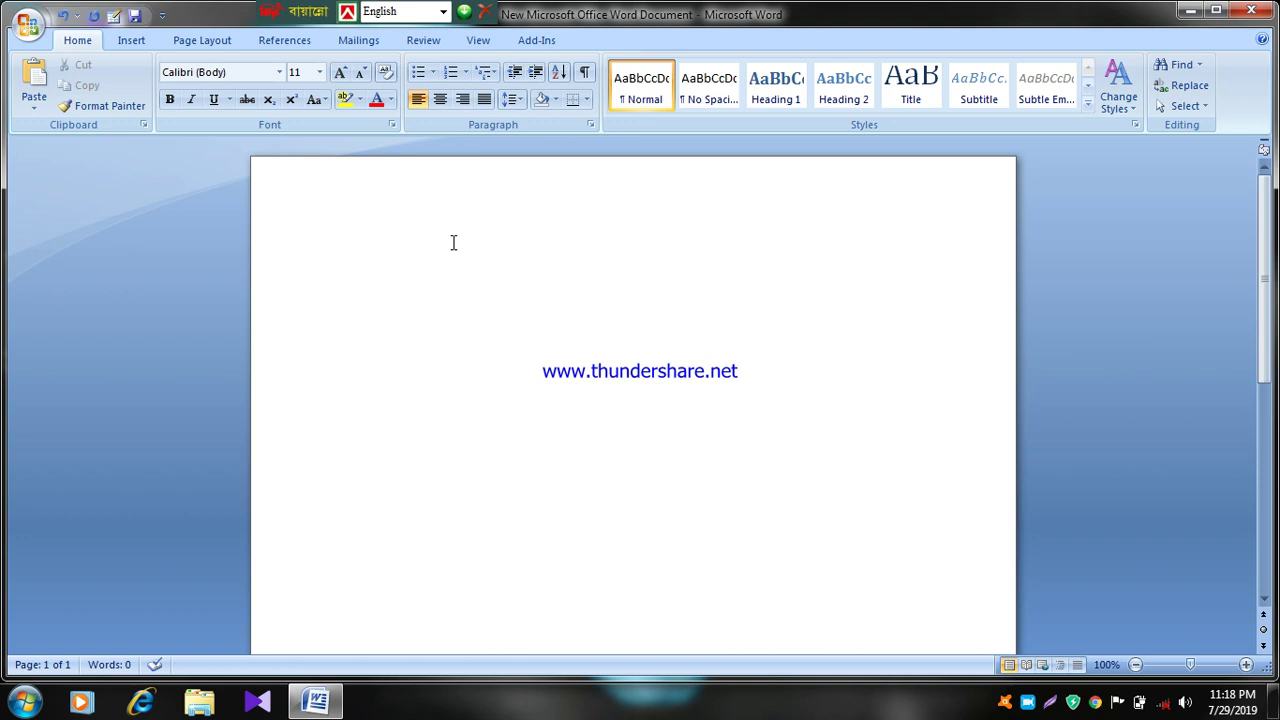
Step: Preview the blank page, then return to editing with the Page Layout settings showing
key("ctrl+F2")
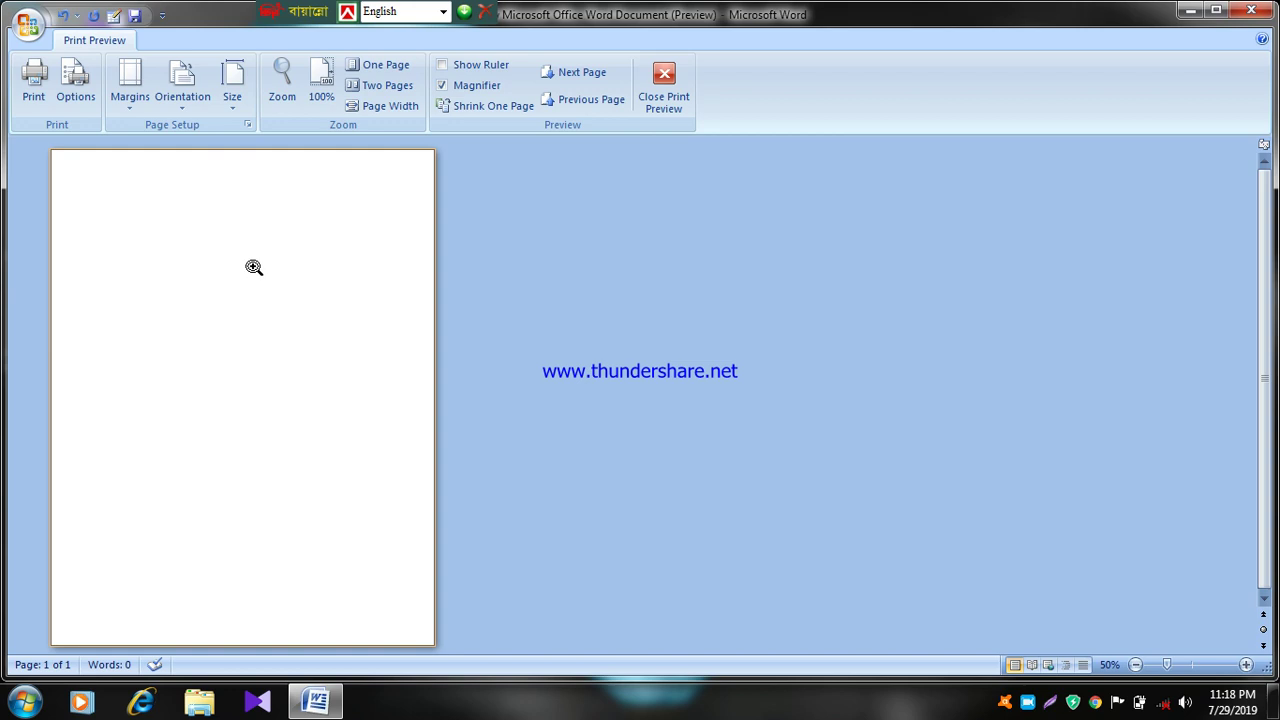
key("Escape")
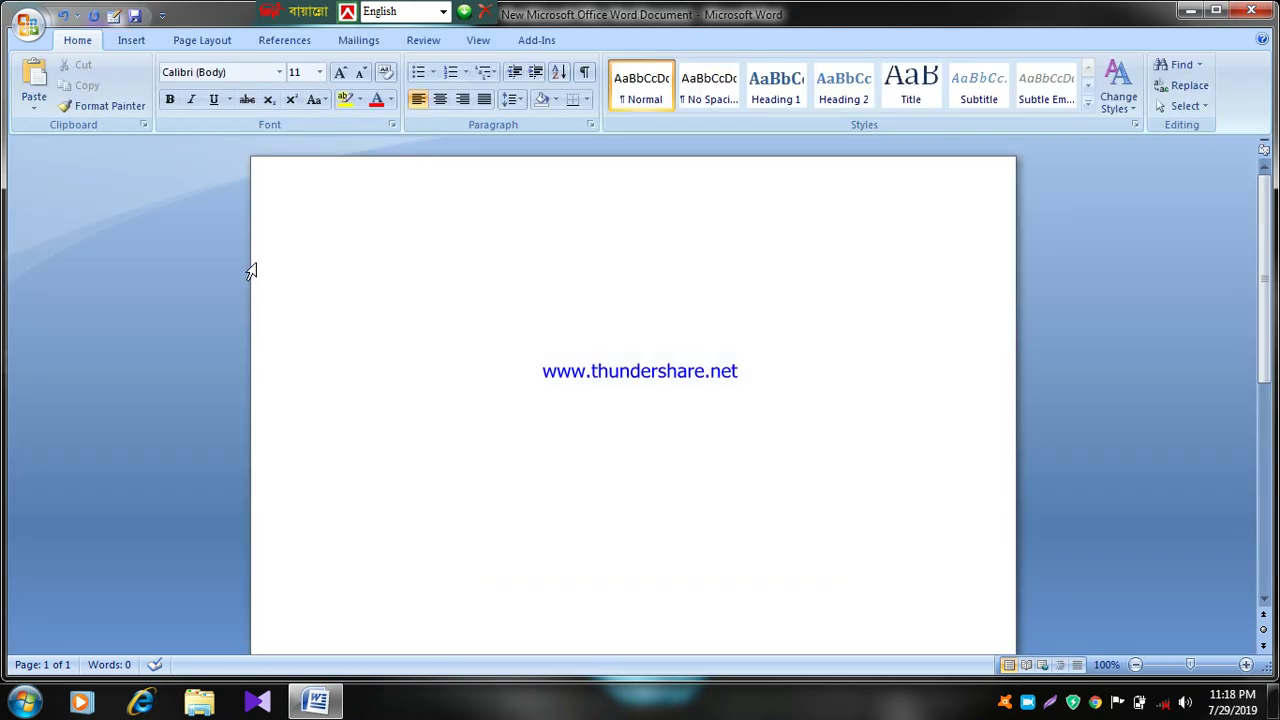
left_click(203, 44)
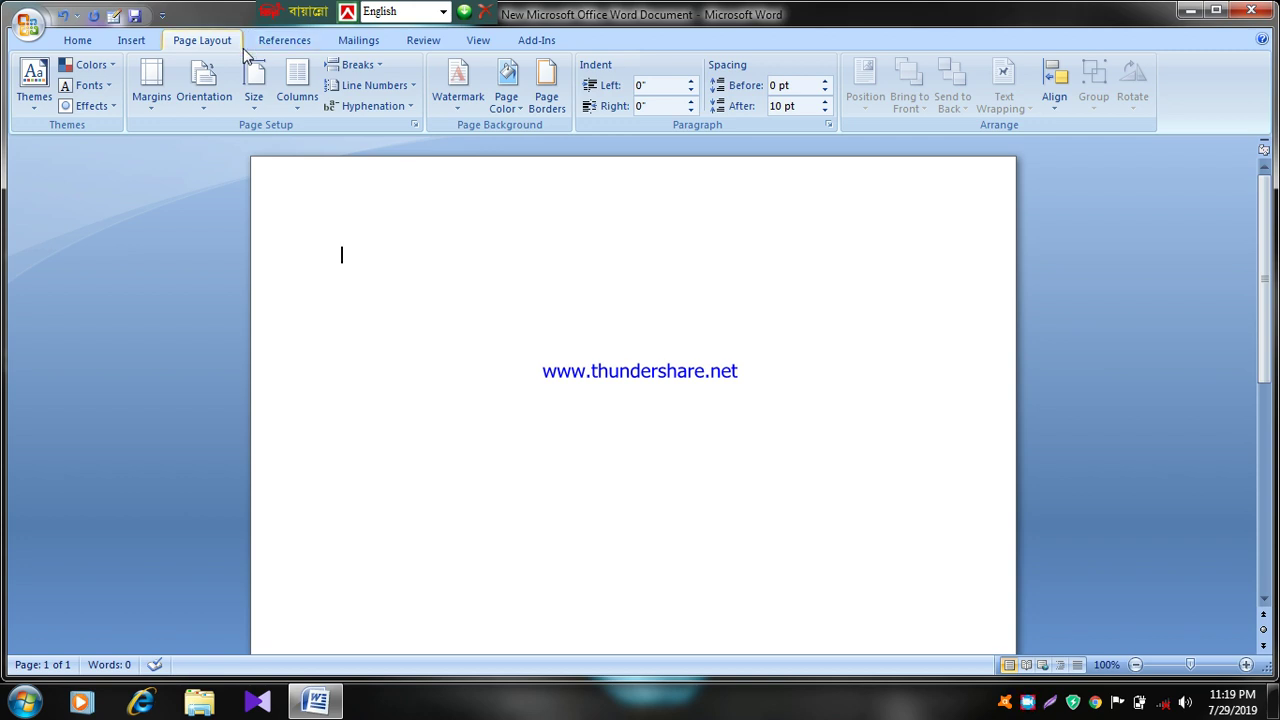
Step: Cycle the paper size through Letter and A4, ending on Legal 8.5" x 14"
left_click(268, 108)
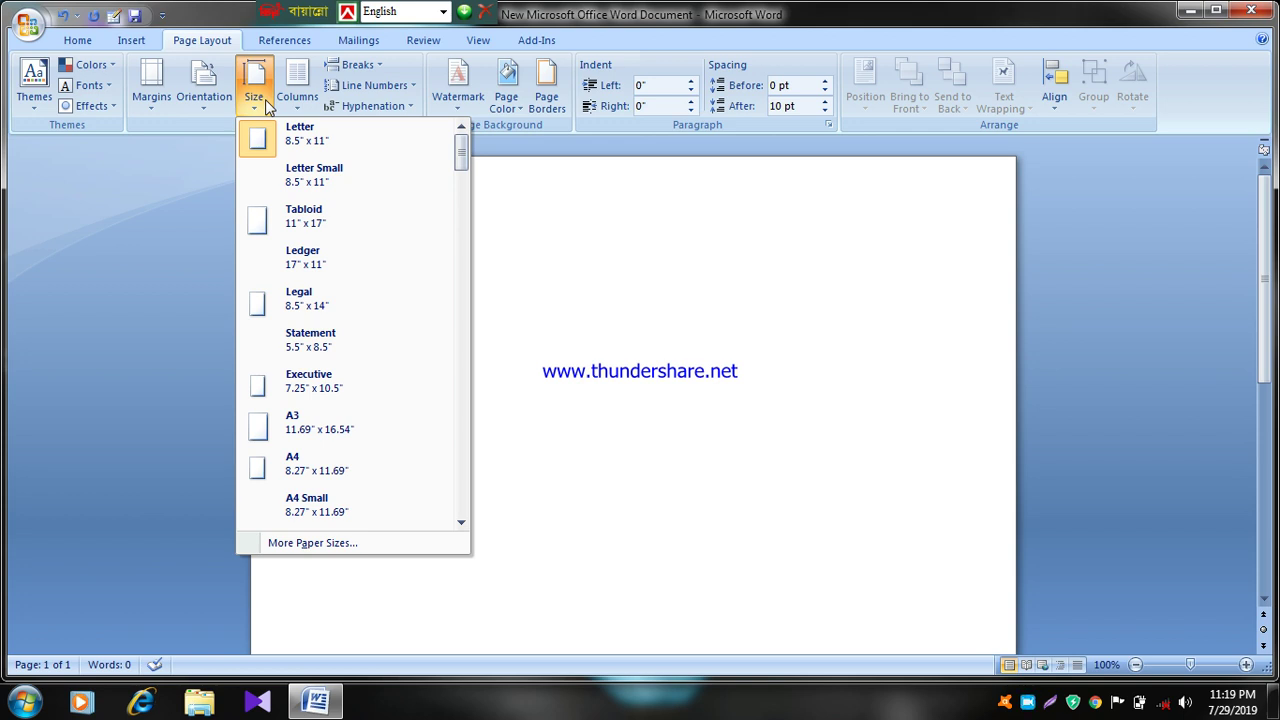
left_click(291, 140)
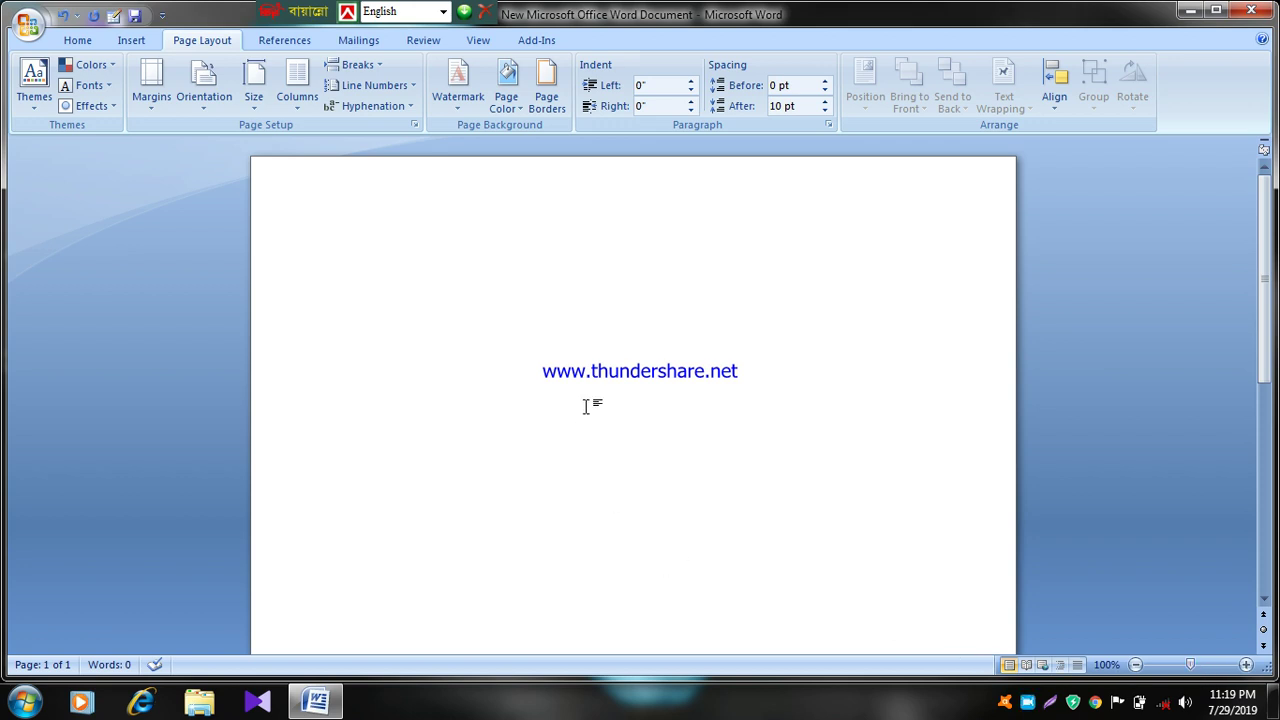
left_click(254, 90)
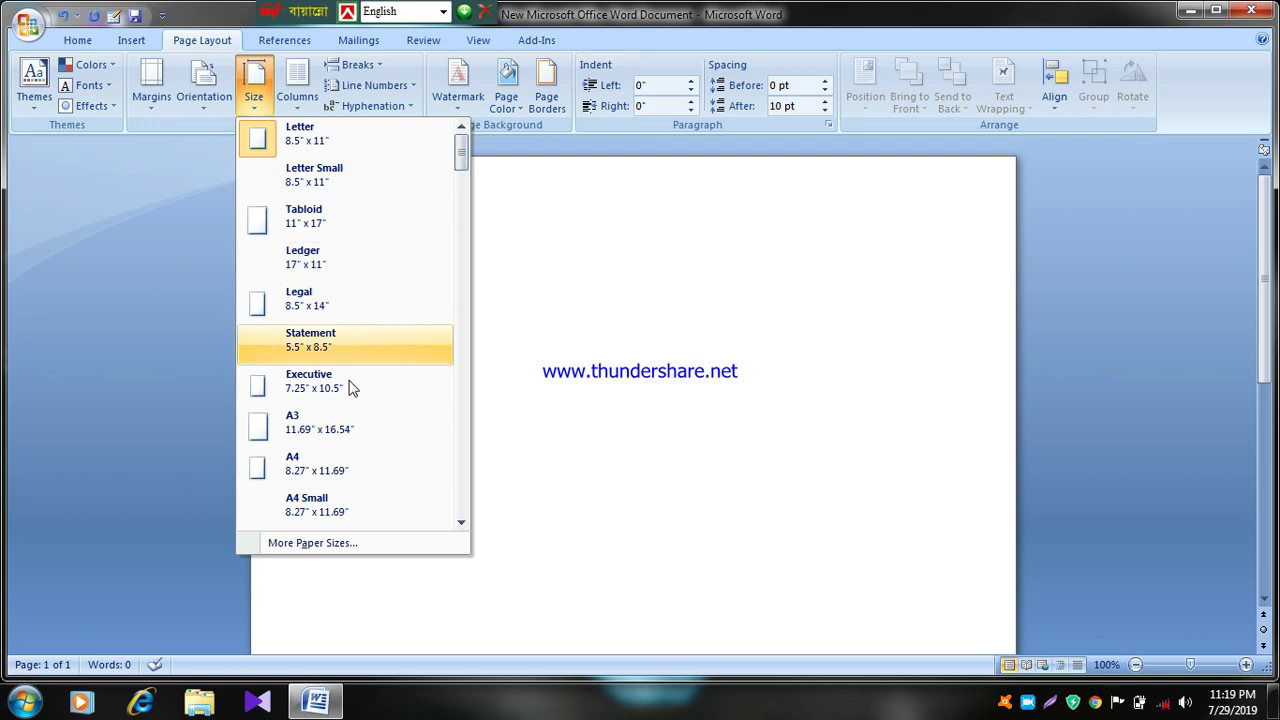
left_click(320, 466)
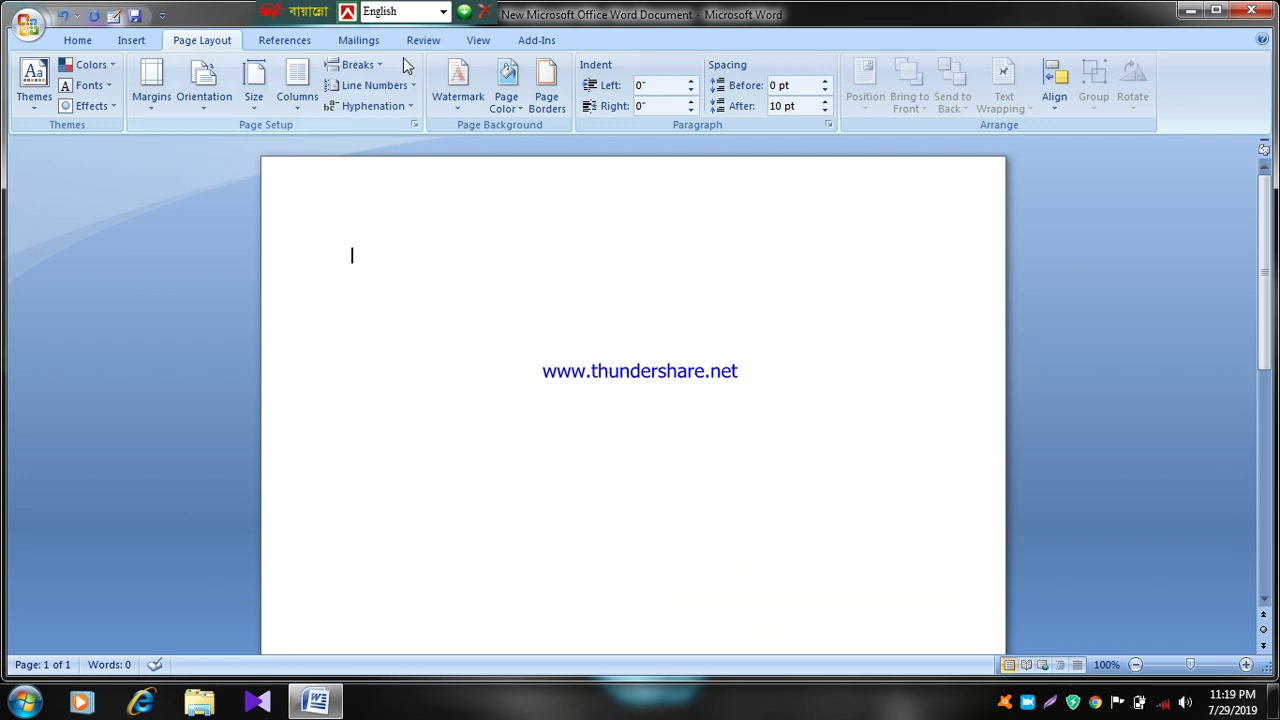
left_click(255, 97)
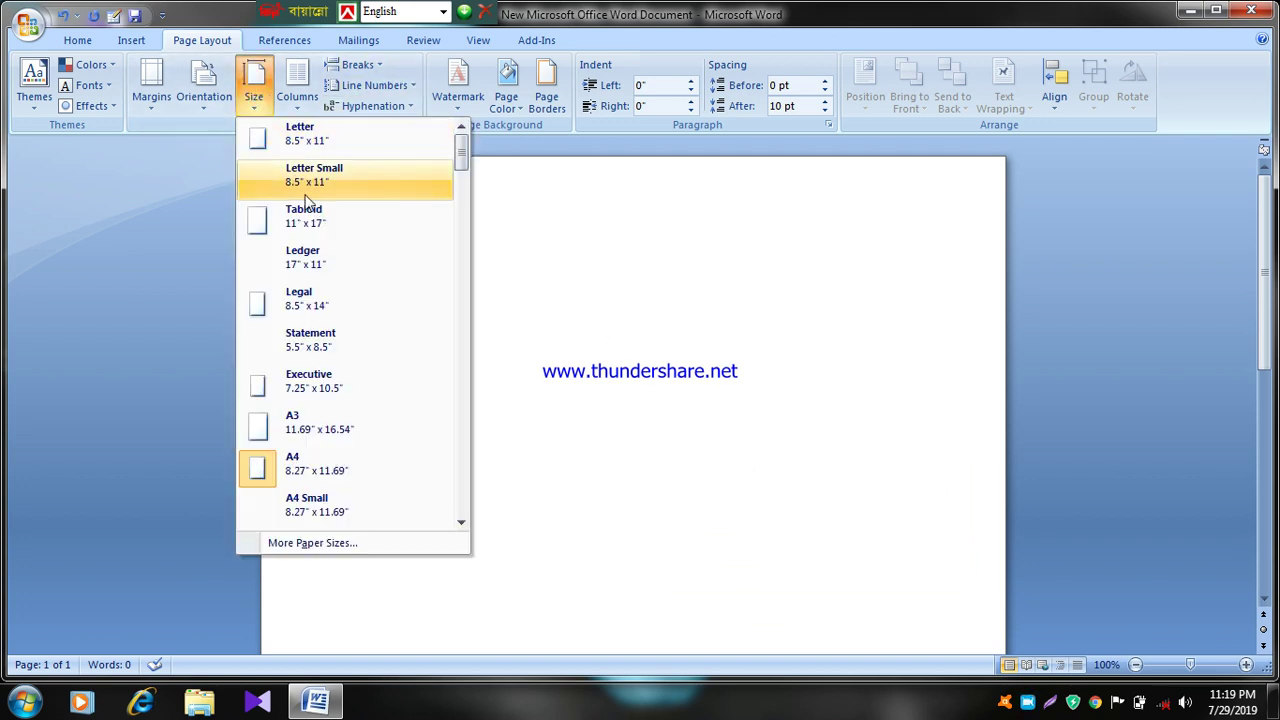
left_click(300, 298)
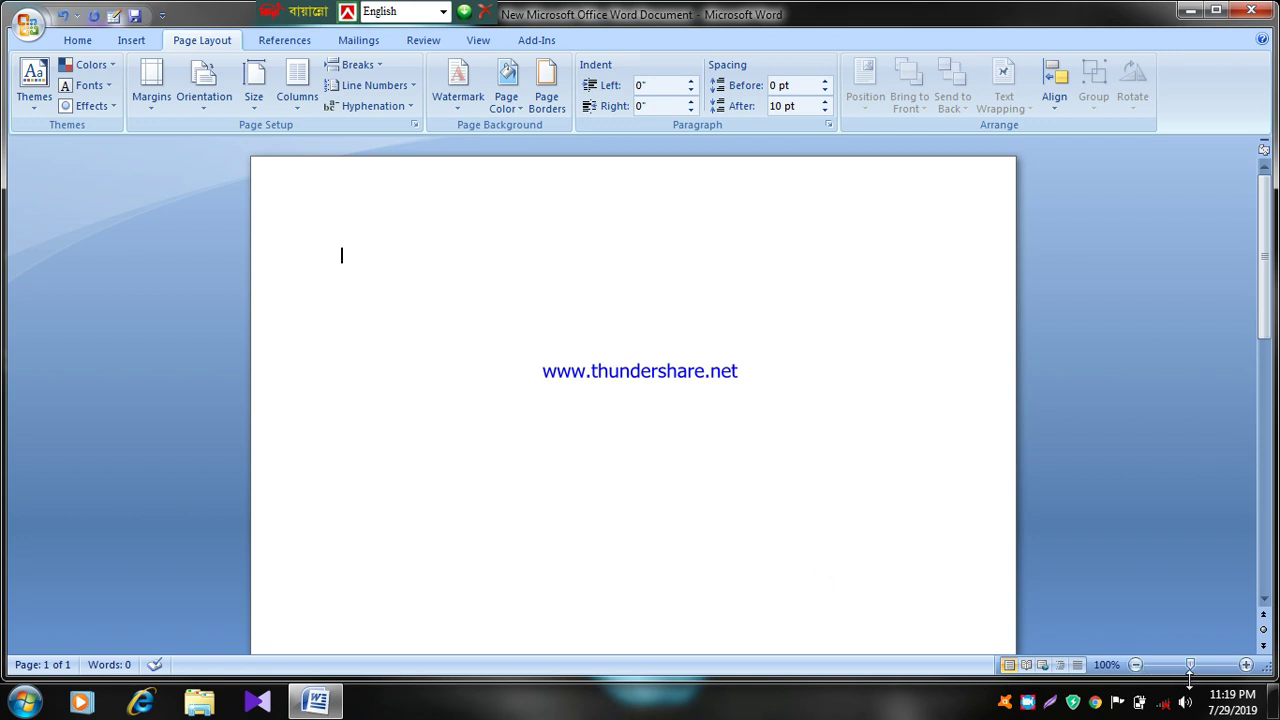
scroll(572, 235, "down", 2)
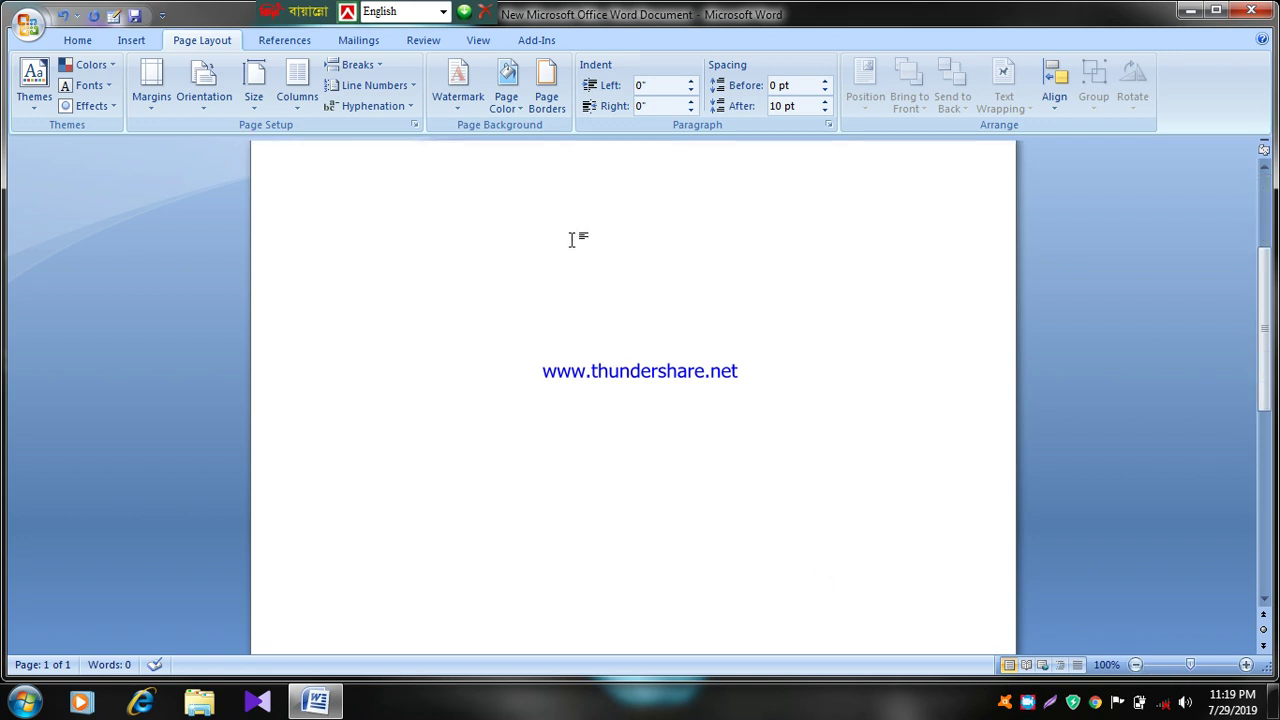
scroll(575, 232, "down", 2)
scroll(578, 230, "down", 2)
scroll(578, 230, "up", 2)
scroll(579, 230, "up", 2)
scroll(580, 231, "up", 2)
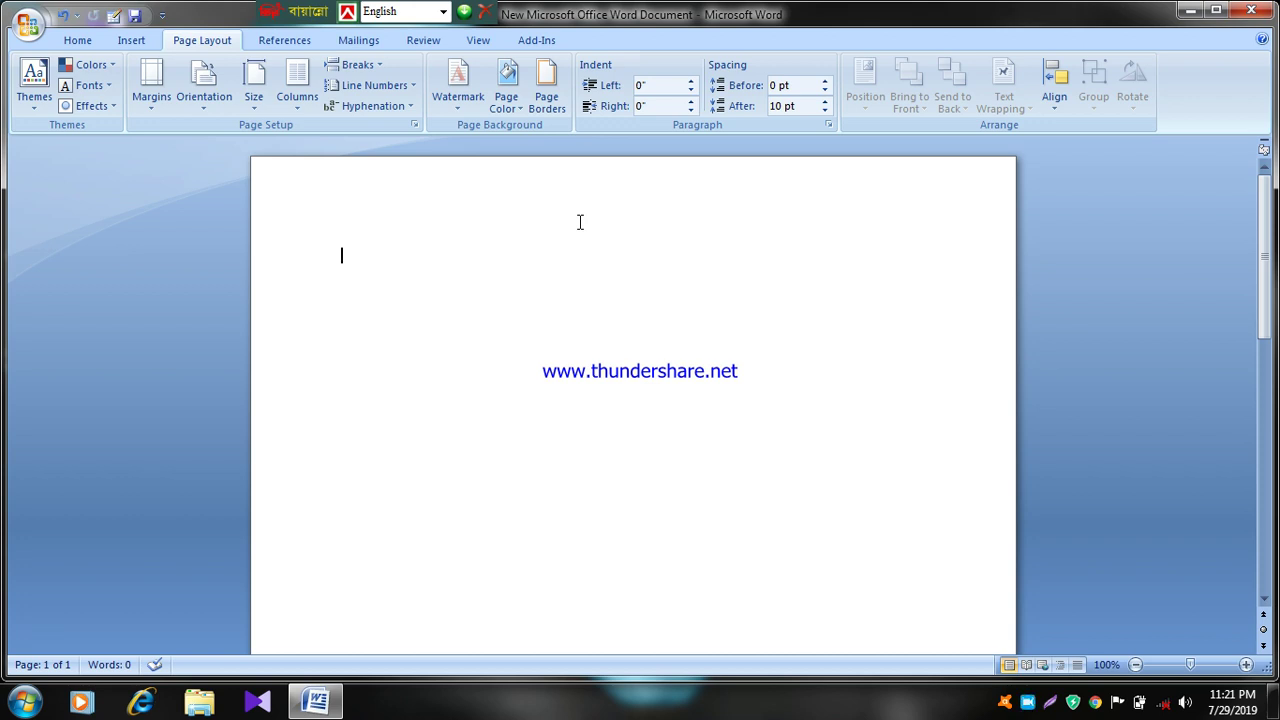
left_click(607, 357)
Step: Switch the paper size to Letter, then to Letter Small 8.5" x 11"
left_click(254, 85)
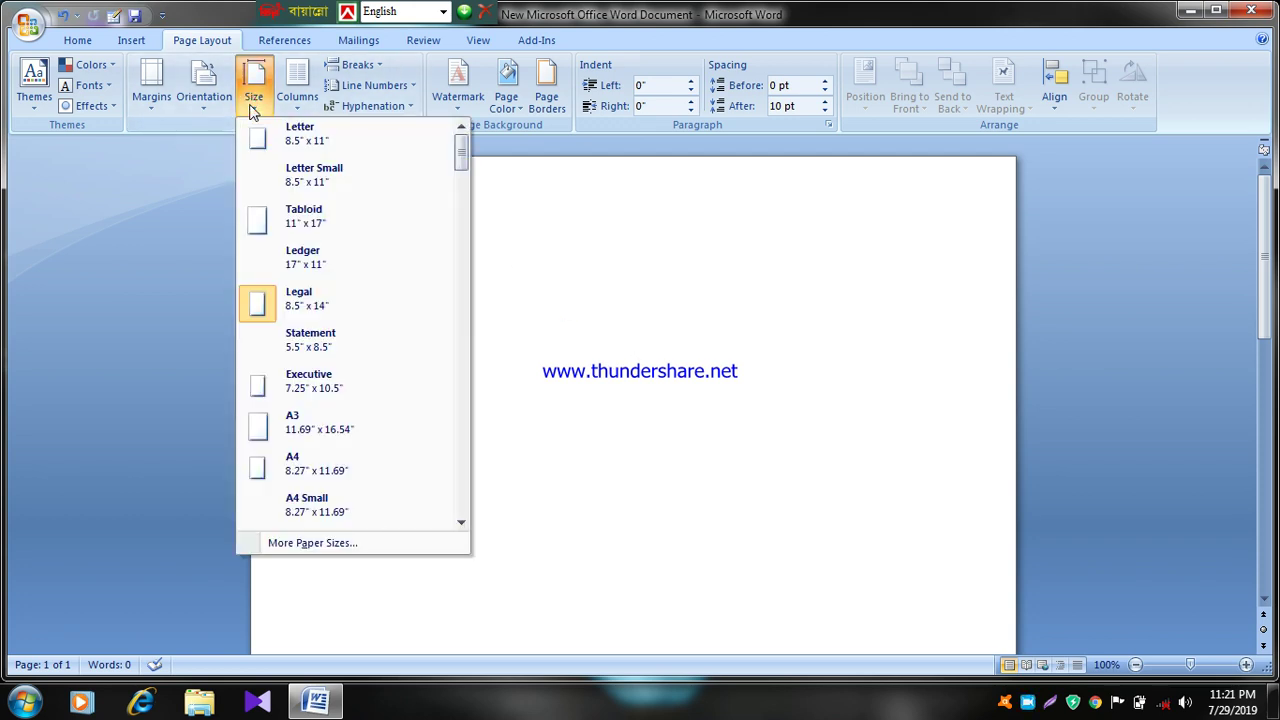
left_click(280, 132)
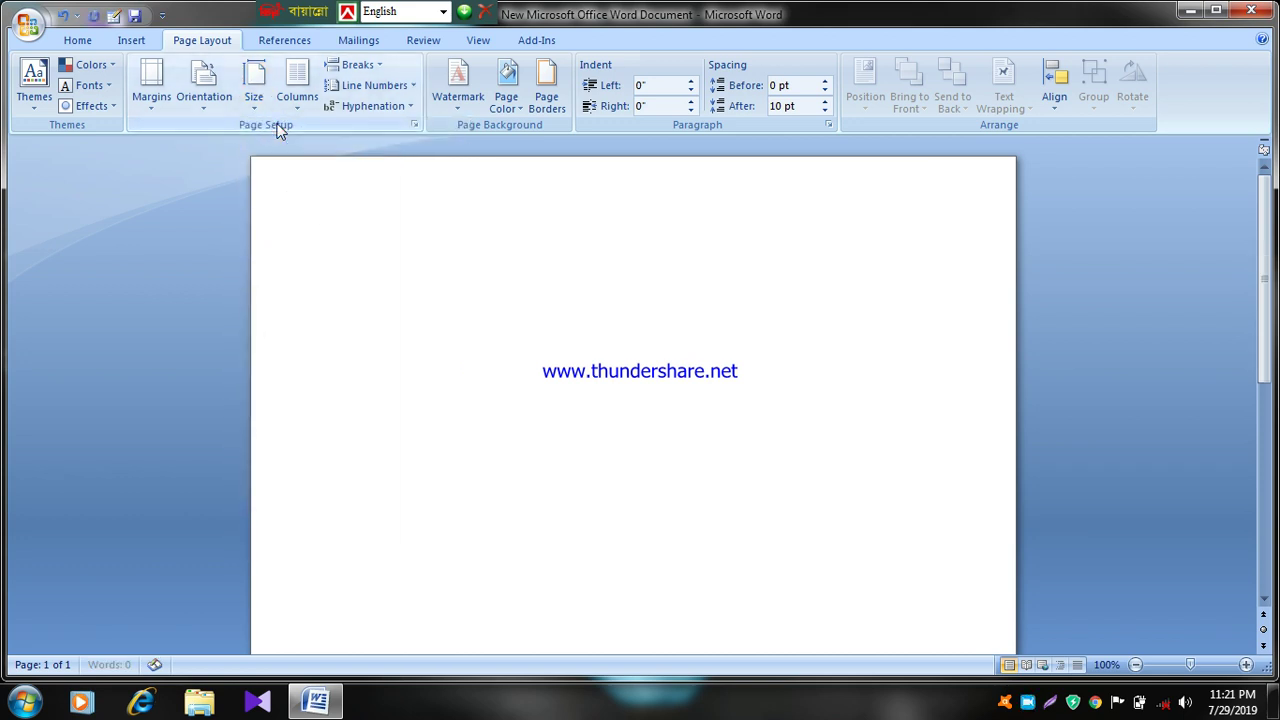
left_click(253, 86)
left_click(310, 177)
left_click(254, 86)
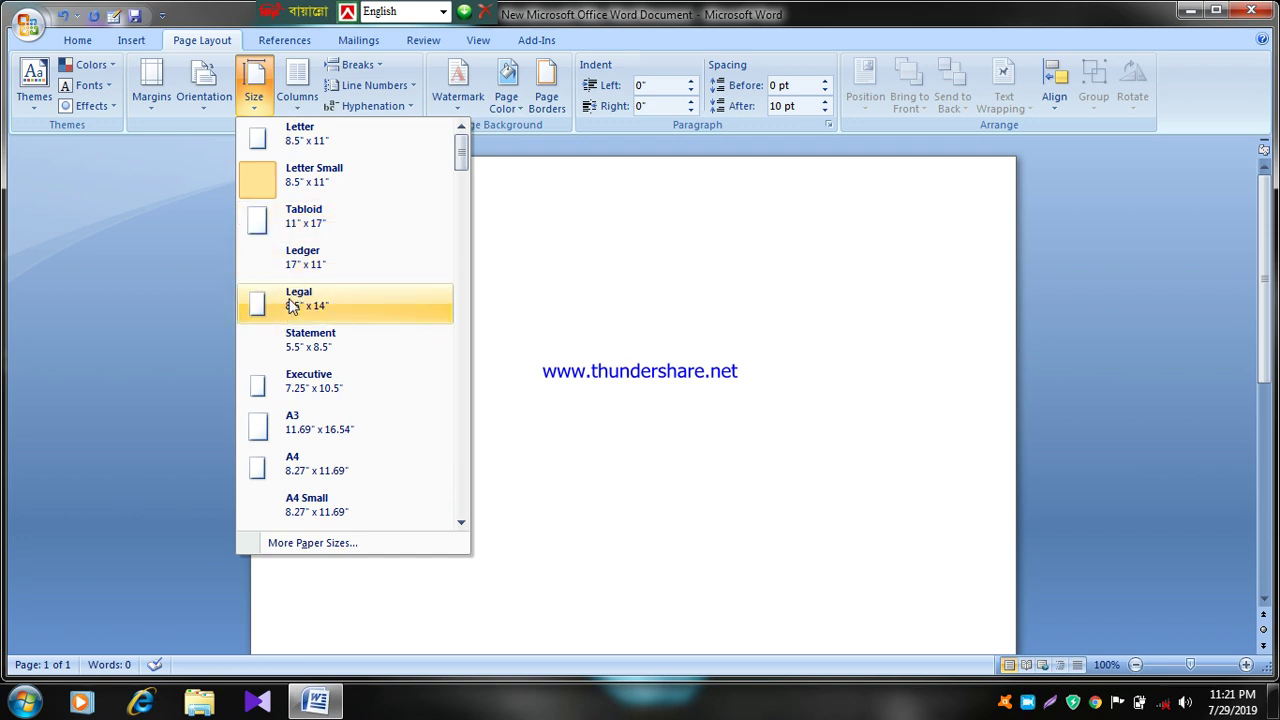
left_click(688, 485)
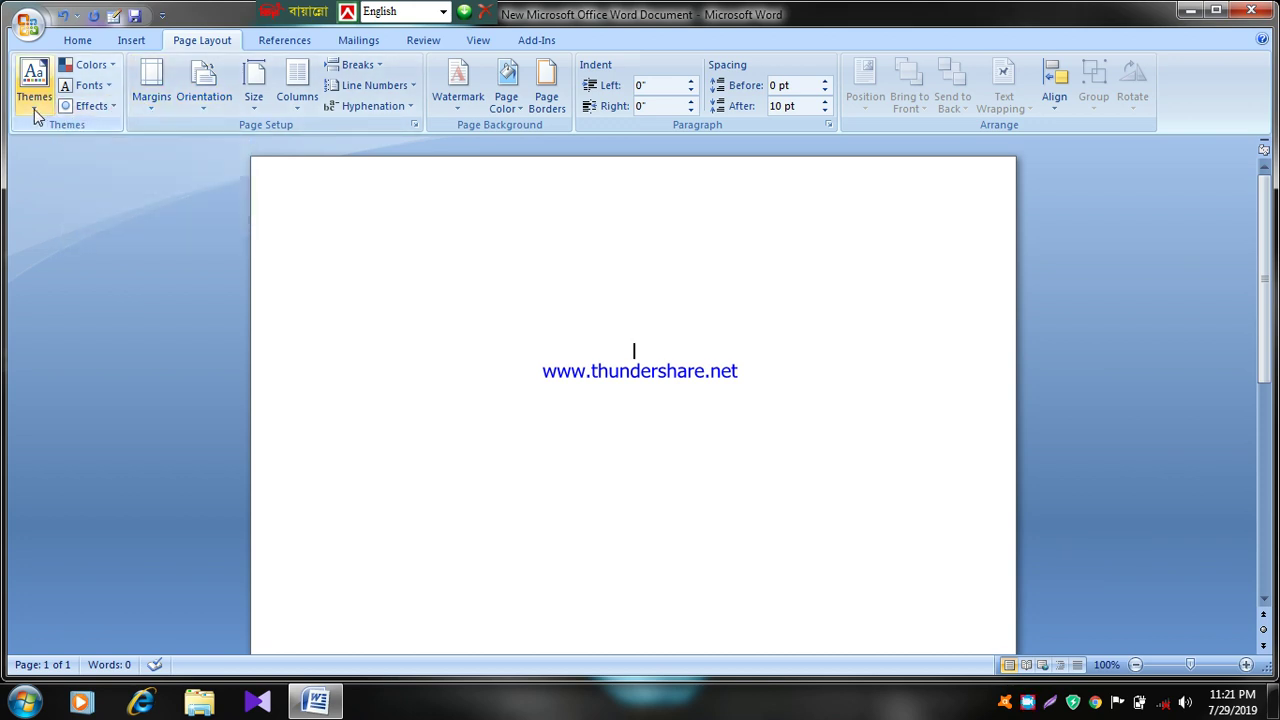
left_click(151, 100)
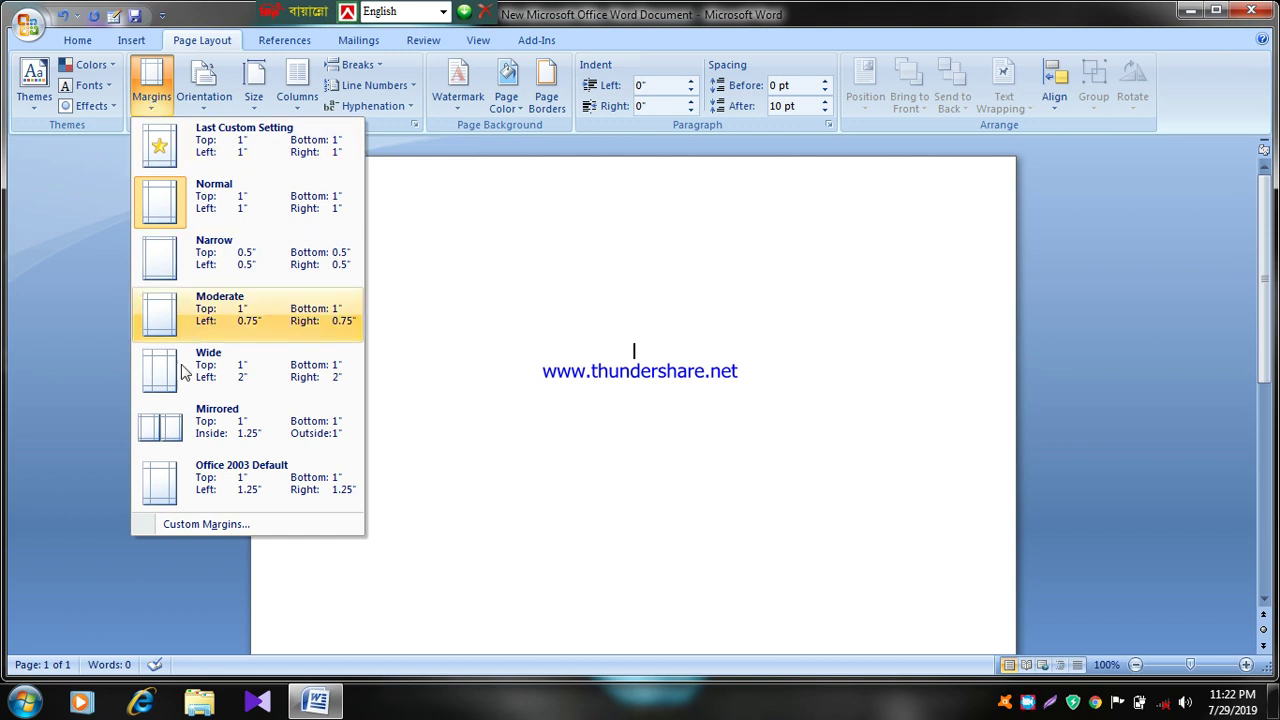
Step: Open Custom Margins in Page Setup and select the Left margin value
left_click(225, 531)
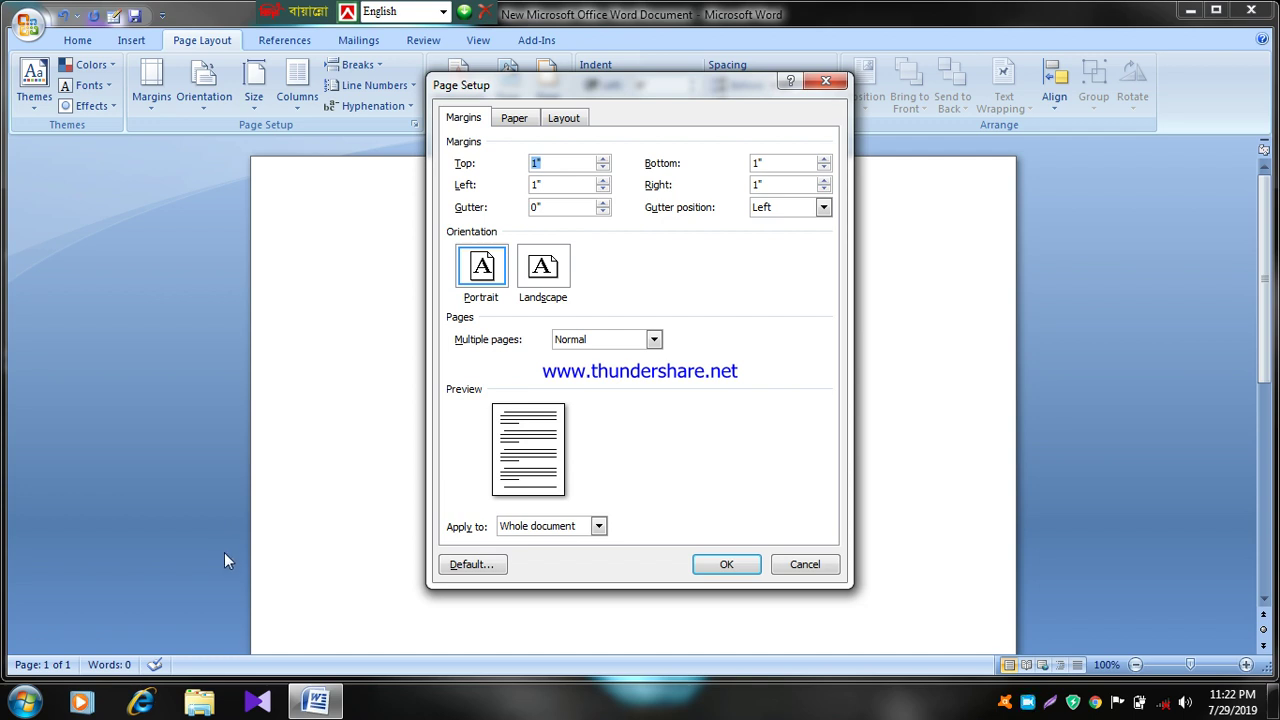
left_click(550, 186)
Step: Check the Bottom and Right margins and confirm Page Setup with all margins at 1"
left_click(790, 170)
left_click(785, 168)
left_click(775, 188)
left_click(727, 564)
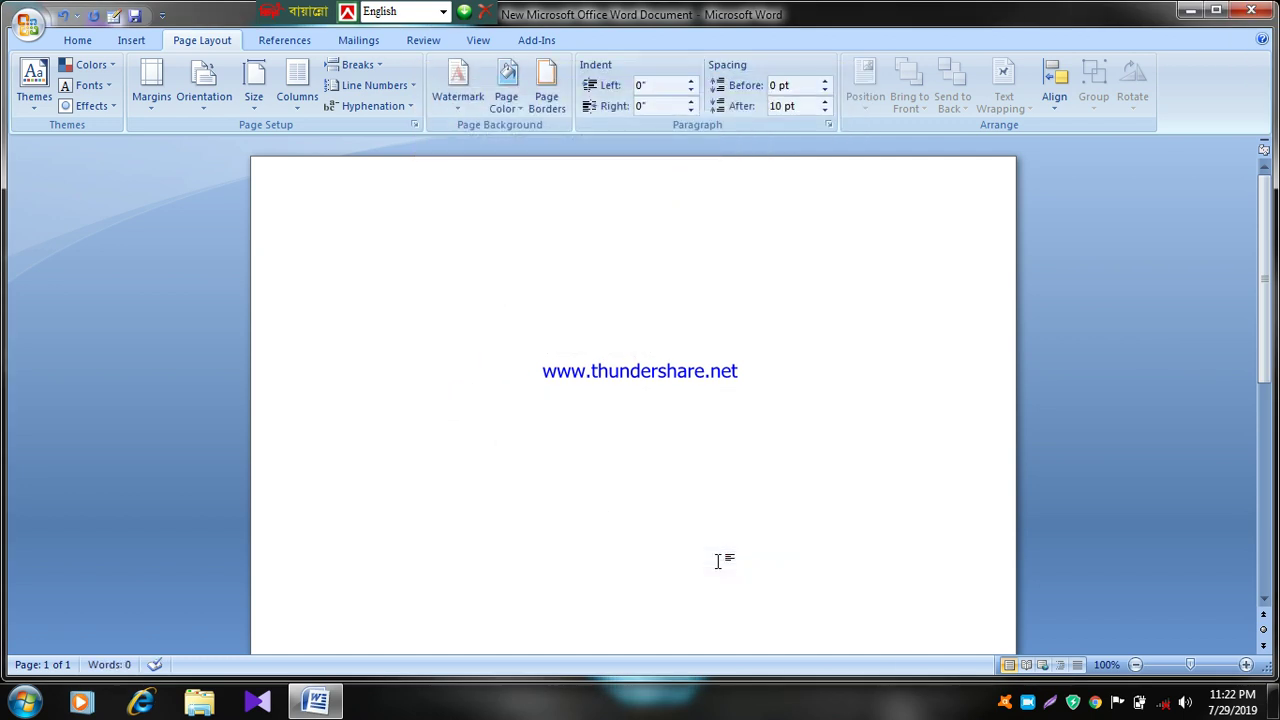
scroll(686, 537, "down", 1)
scroll(669, 526, "down", 1)
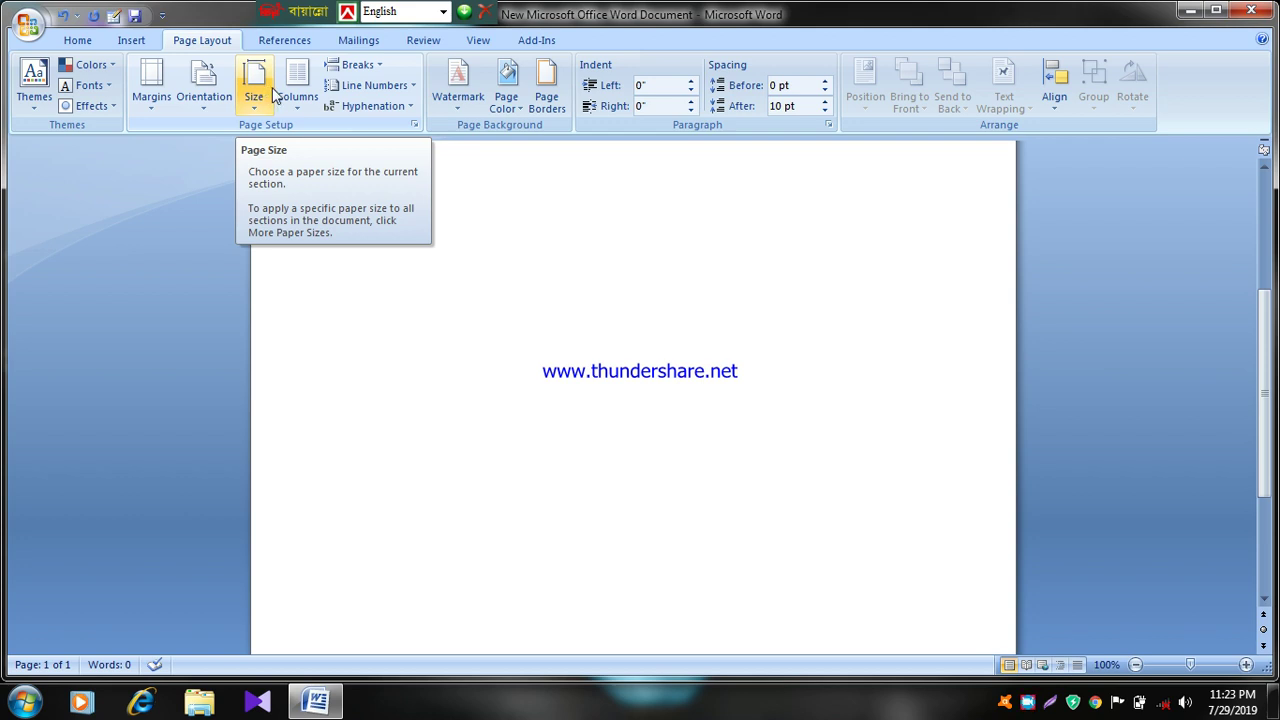
Step: Bring up the Portrait/Landscape choices under Page Layout > Orientation
left_click(276, 93)
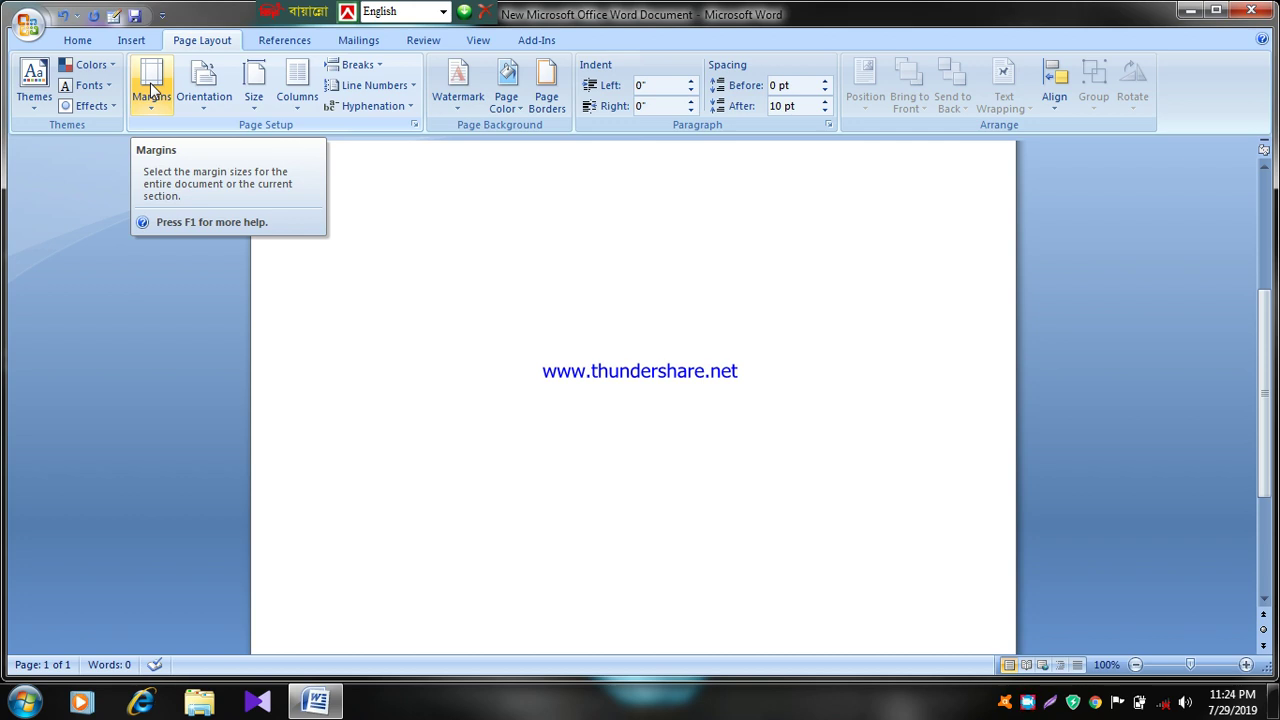
left_click(205, 80)
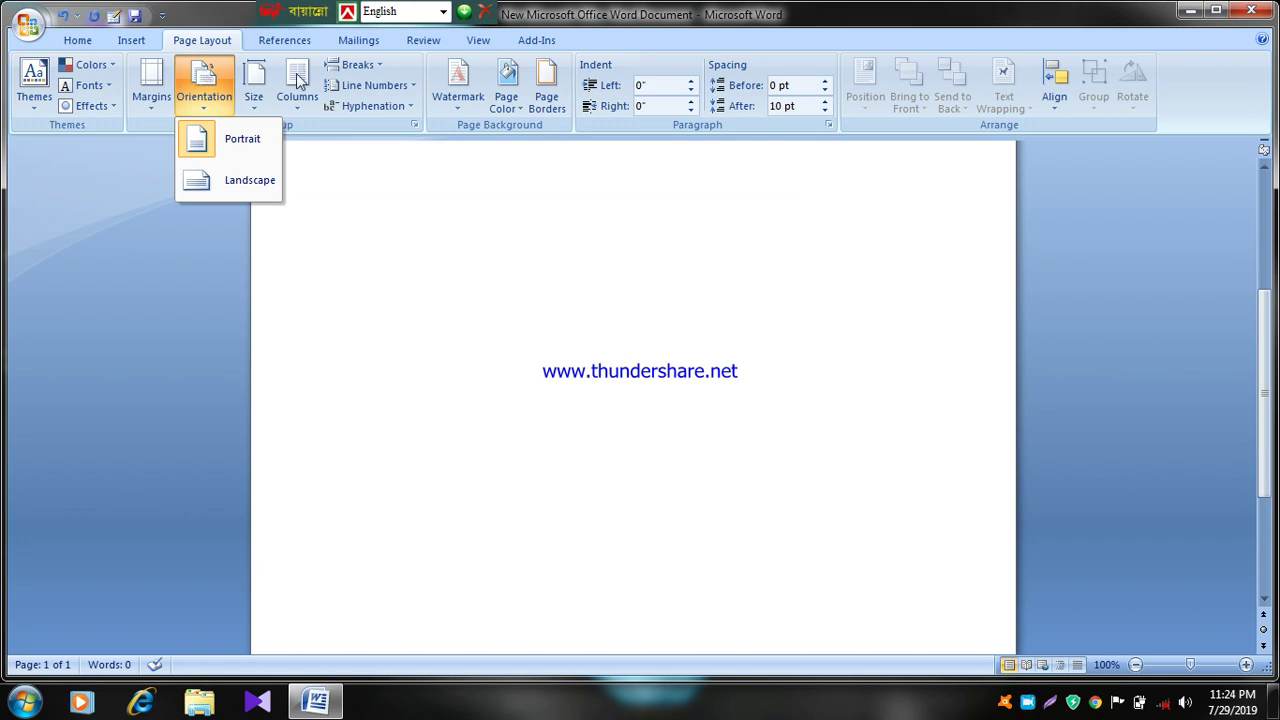
Step: Try Landscape orientation, then set the page back to Portrait
left_click(264, 139)
left_click(203, 95)
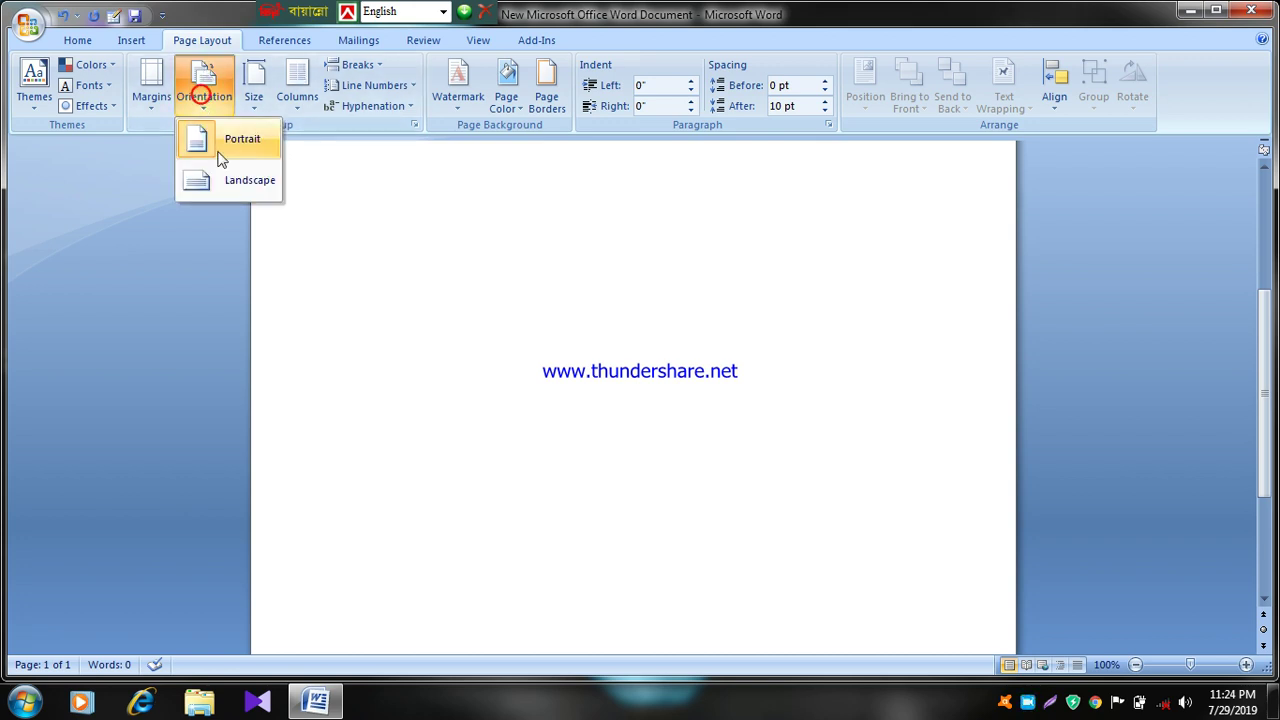
left_click(230, 190)
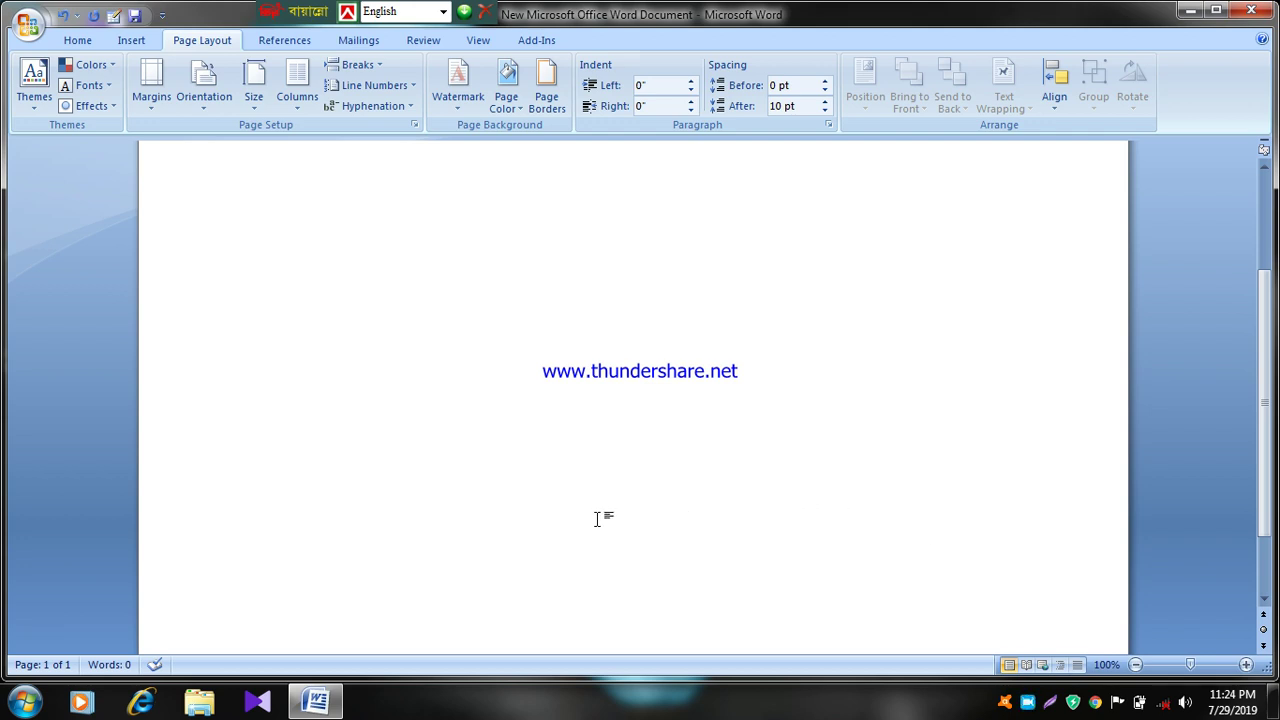
left_click(210, 98)
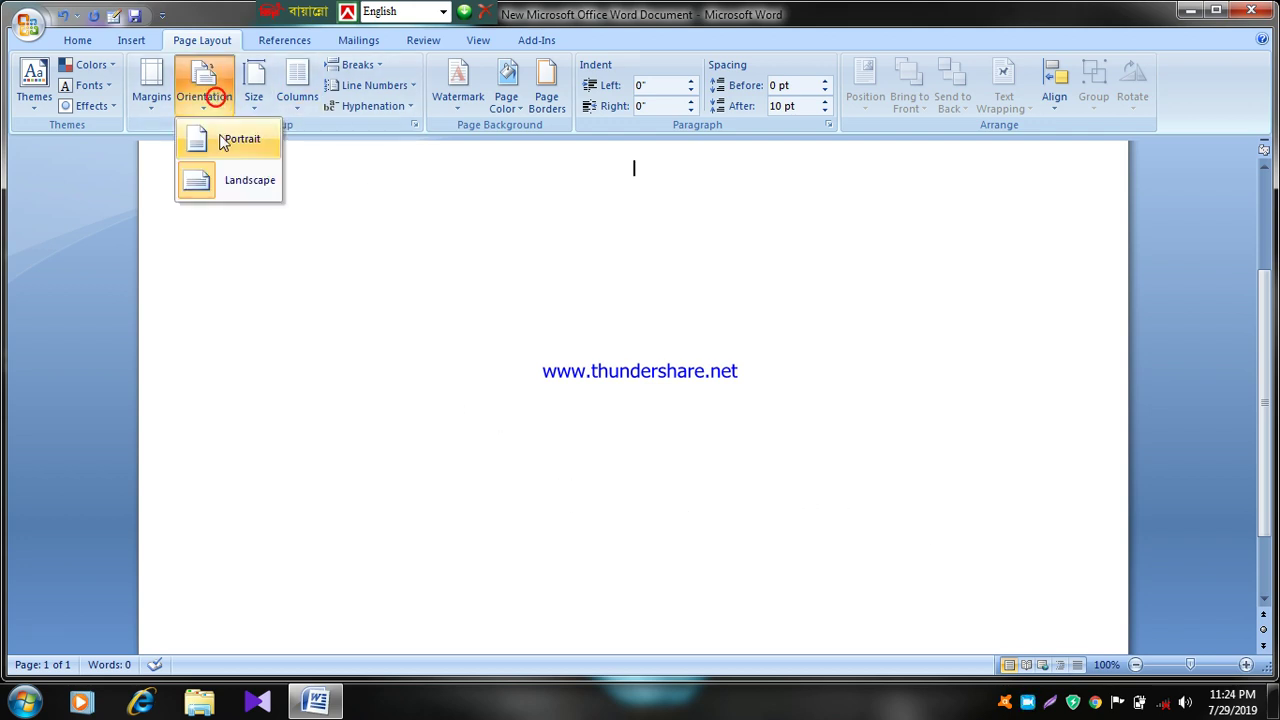
left_click(220, 137)
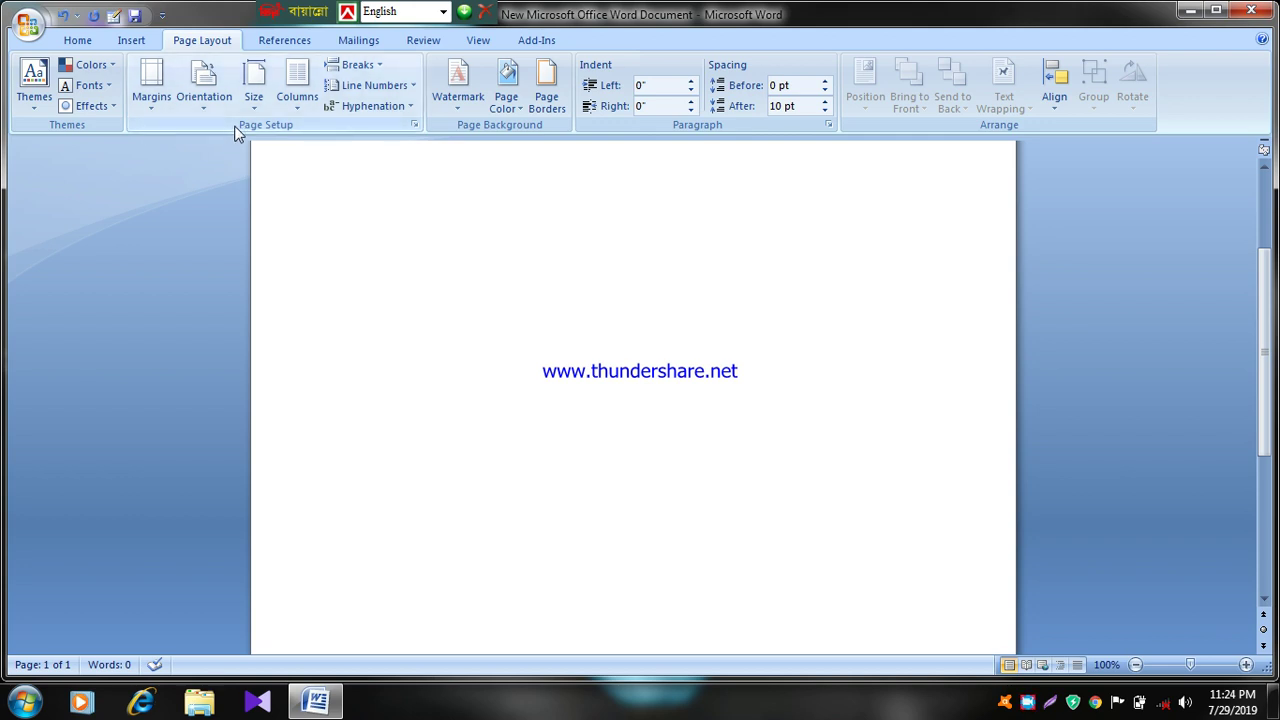
Step: Try the Left, Right and More Columns layouts, ending on three columns
left_click(297, 95)
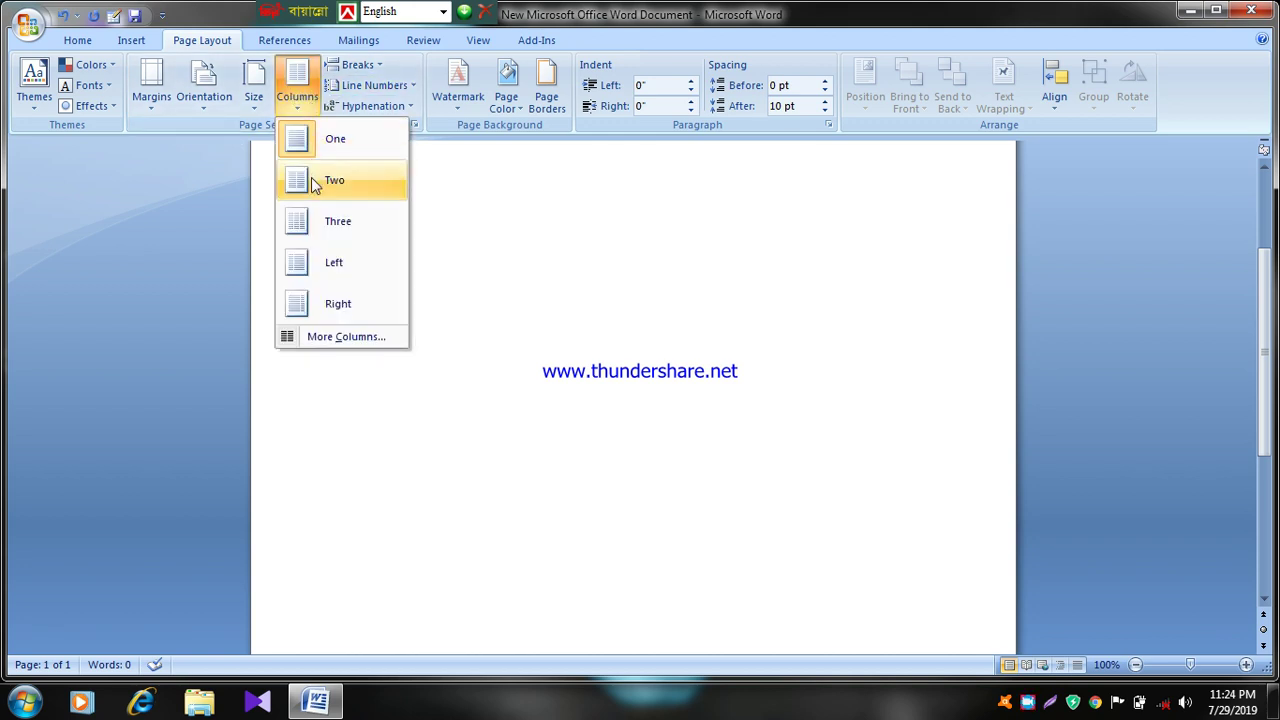
left_click(320, 262)
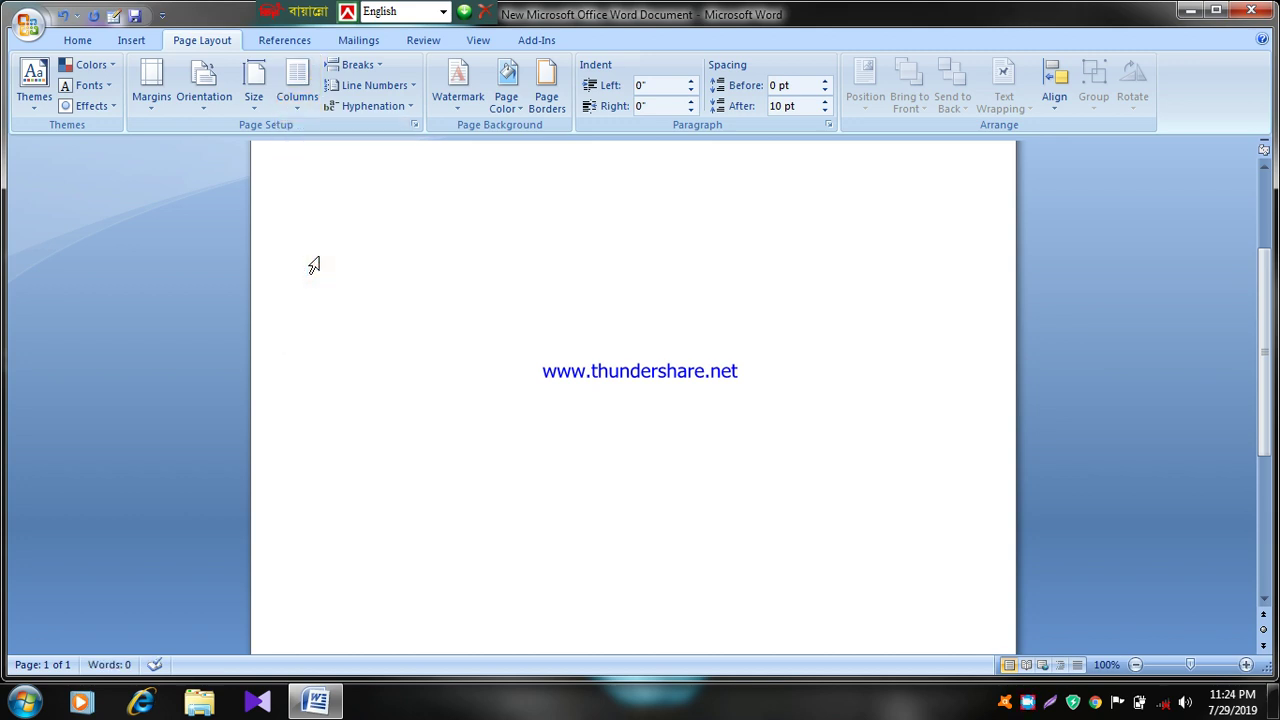
left_click(298, 88)
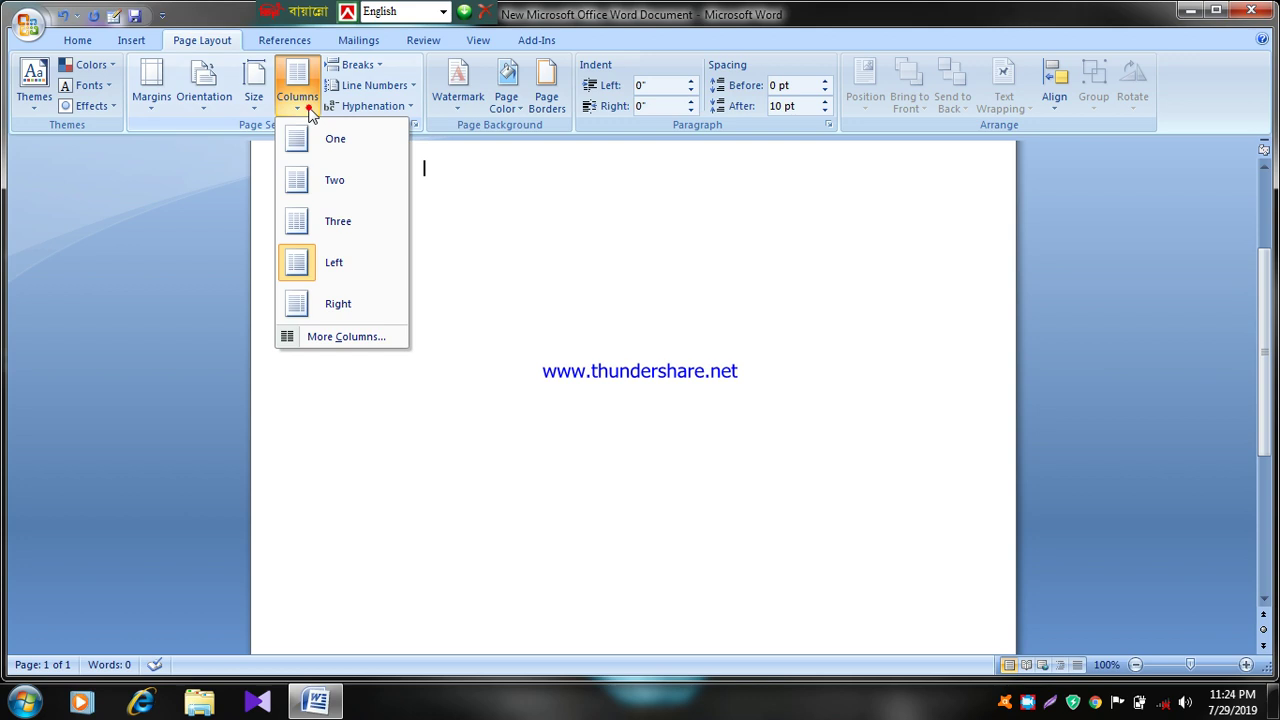
left_click(312, 302)
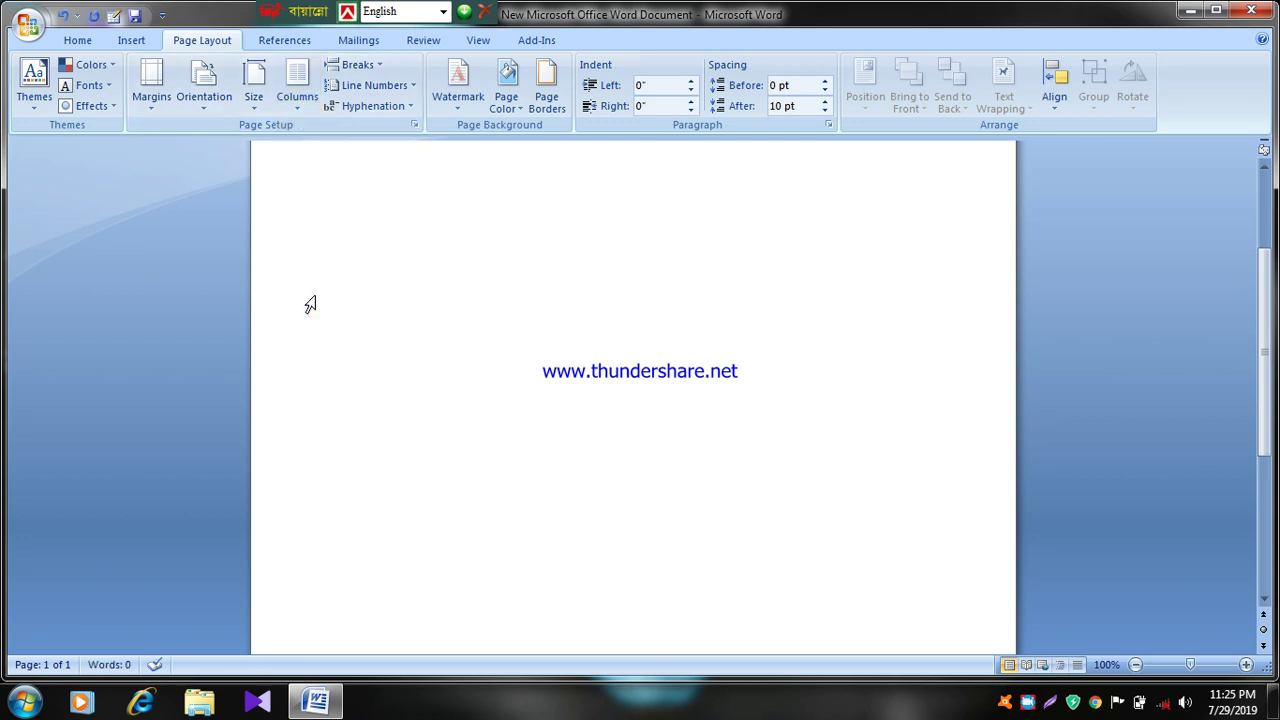
left_click(292, 108)
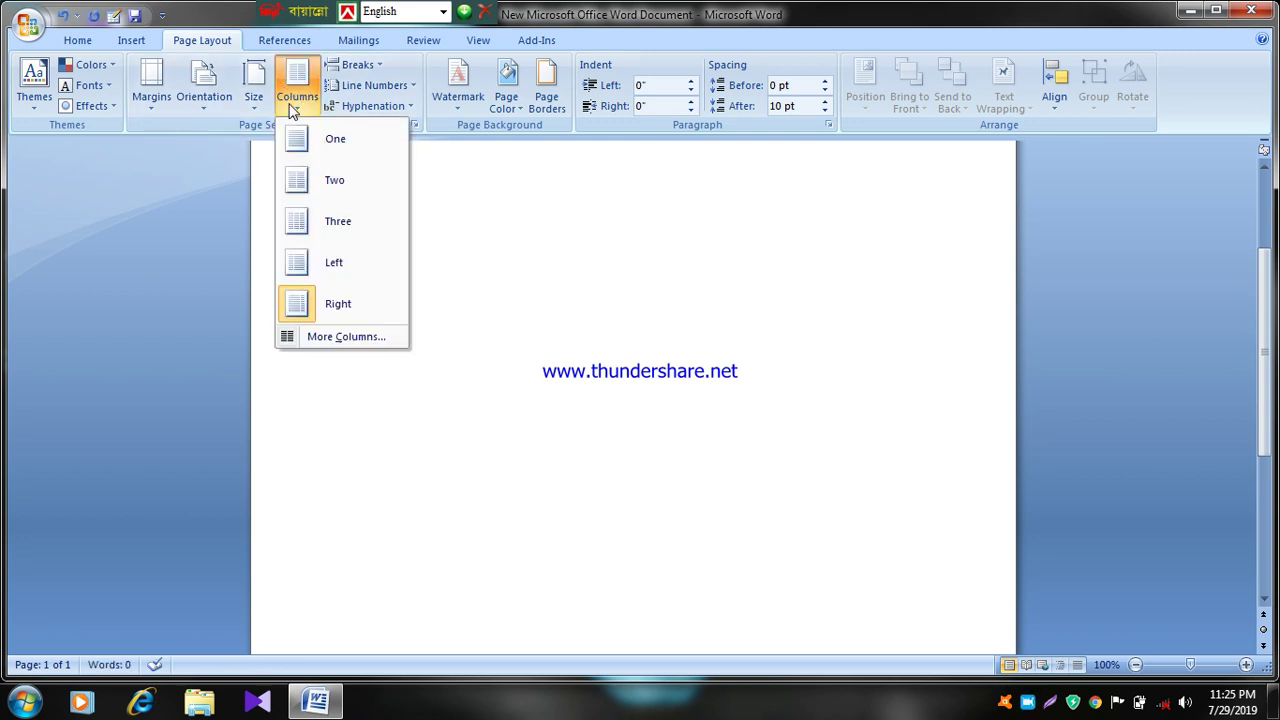
left_click(326, 337)
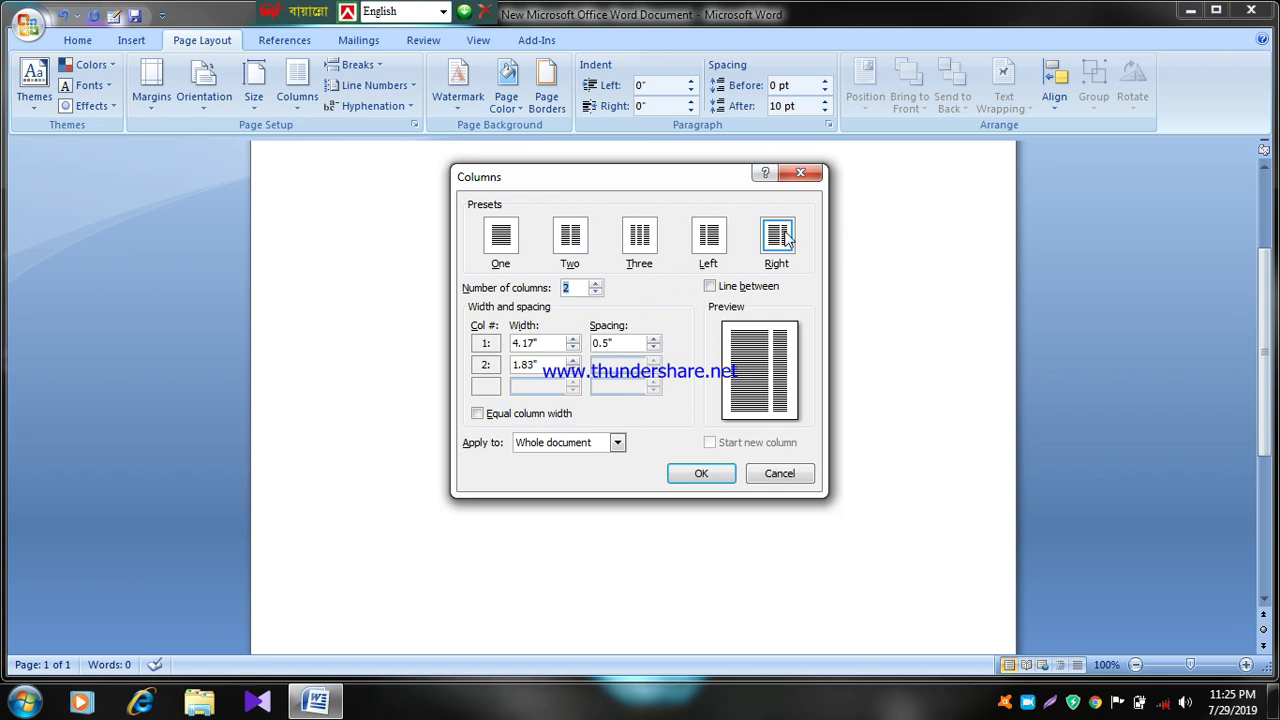
left_click(801, 174)
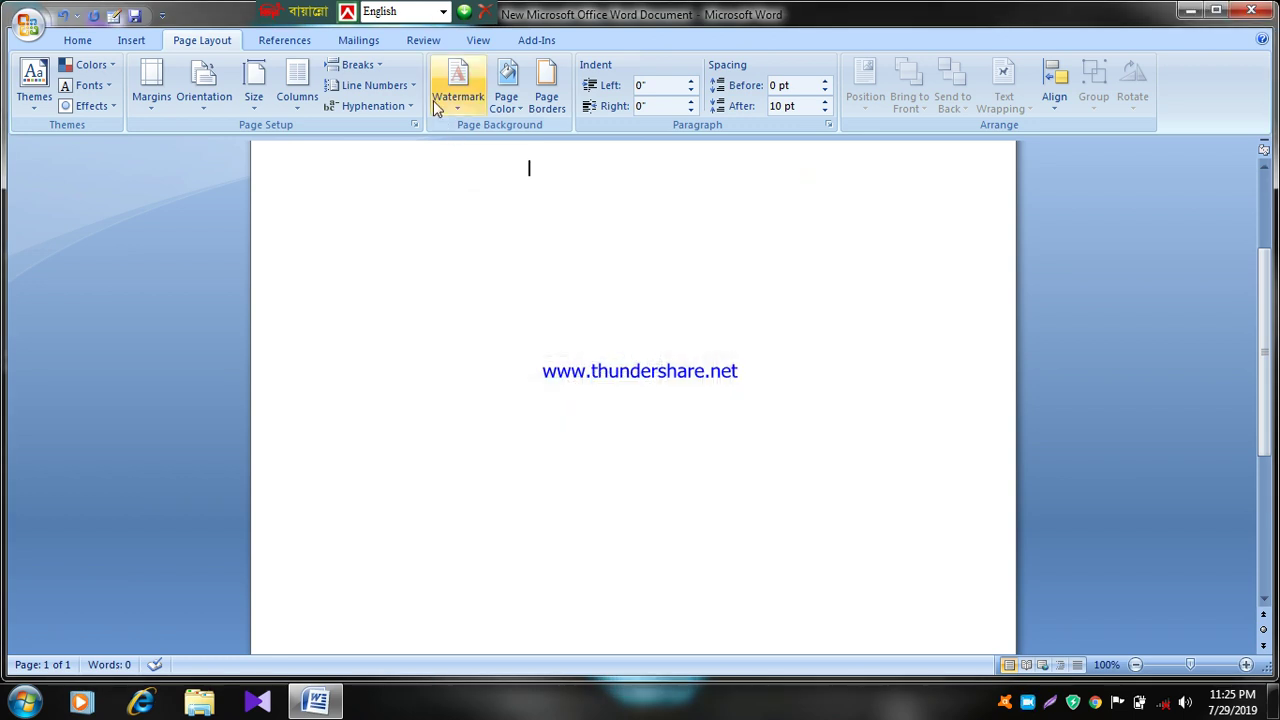
left_click(297, 90)
left_click(313, 236)
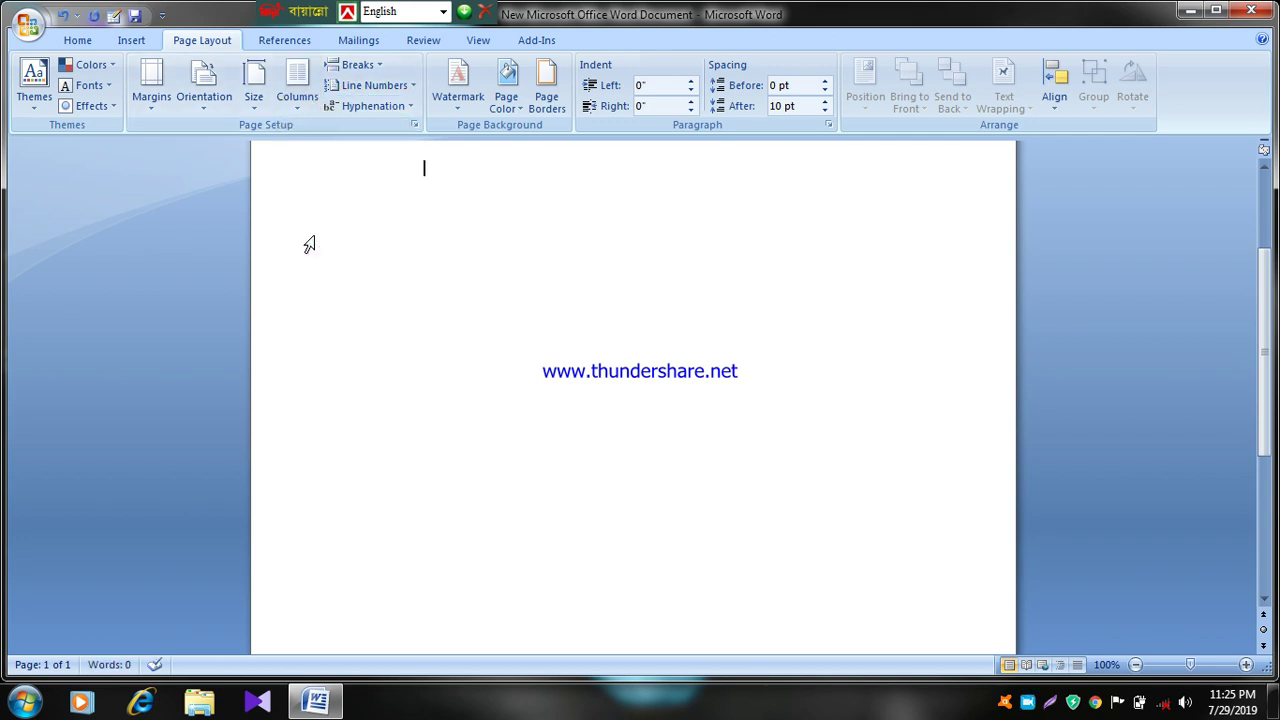
Step: Place the caret on the page and remove the stray typed letters
right_click(497, 258)
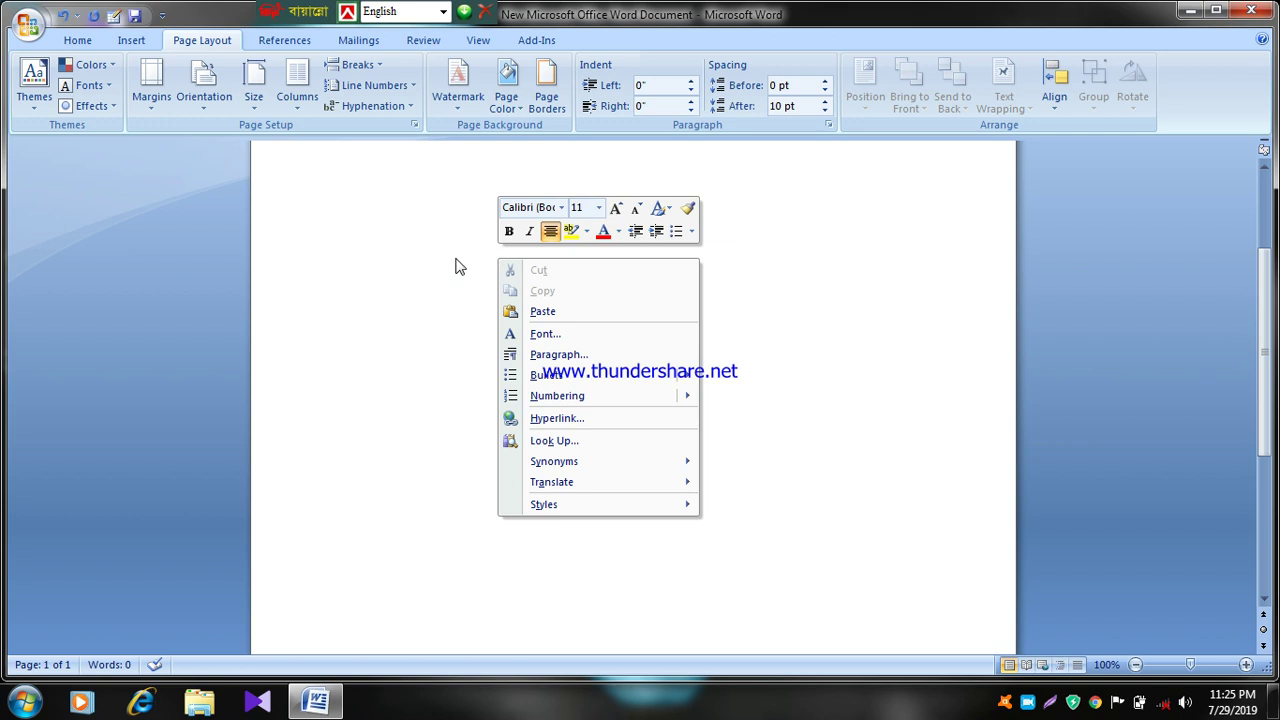
left_click(386, 257)
type("yf")
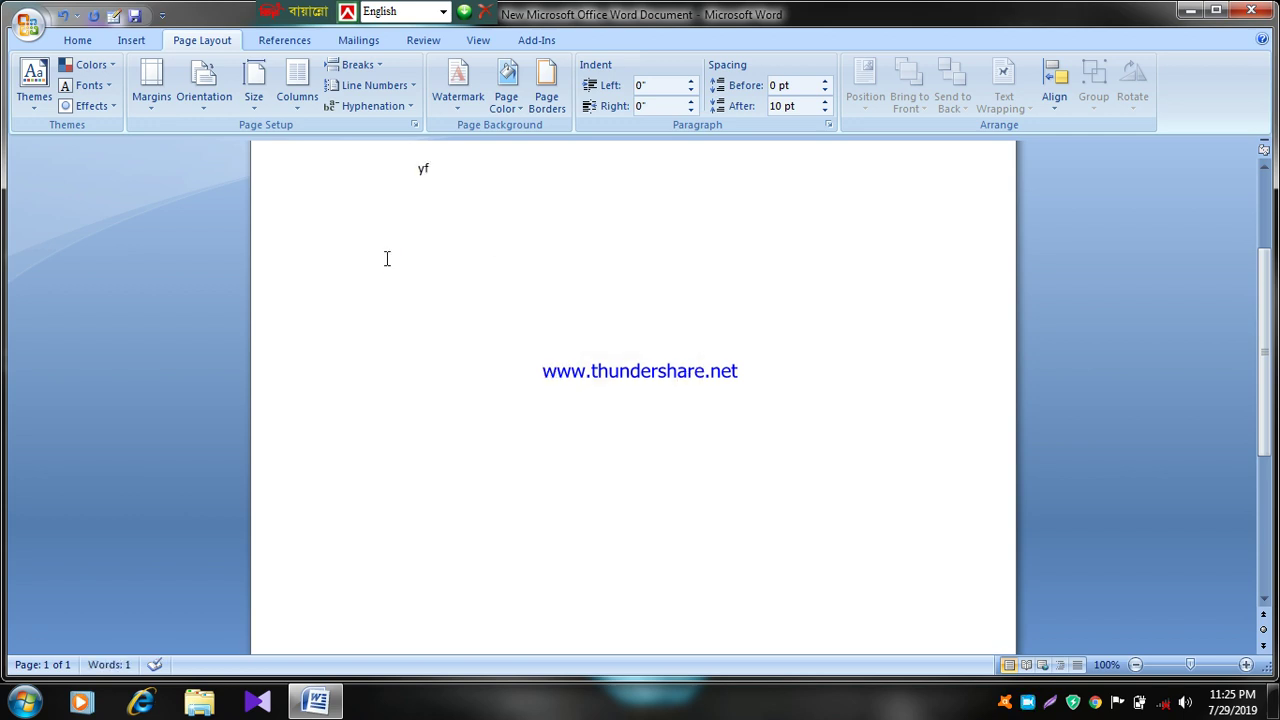
key("BackSpace")
key("BackSpace")
Step: Set the page to Landscape orientation with a two-column layout
left_click(200, 90)
left_click(233, 180)
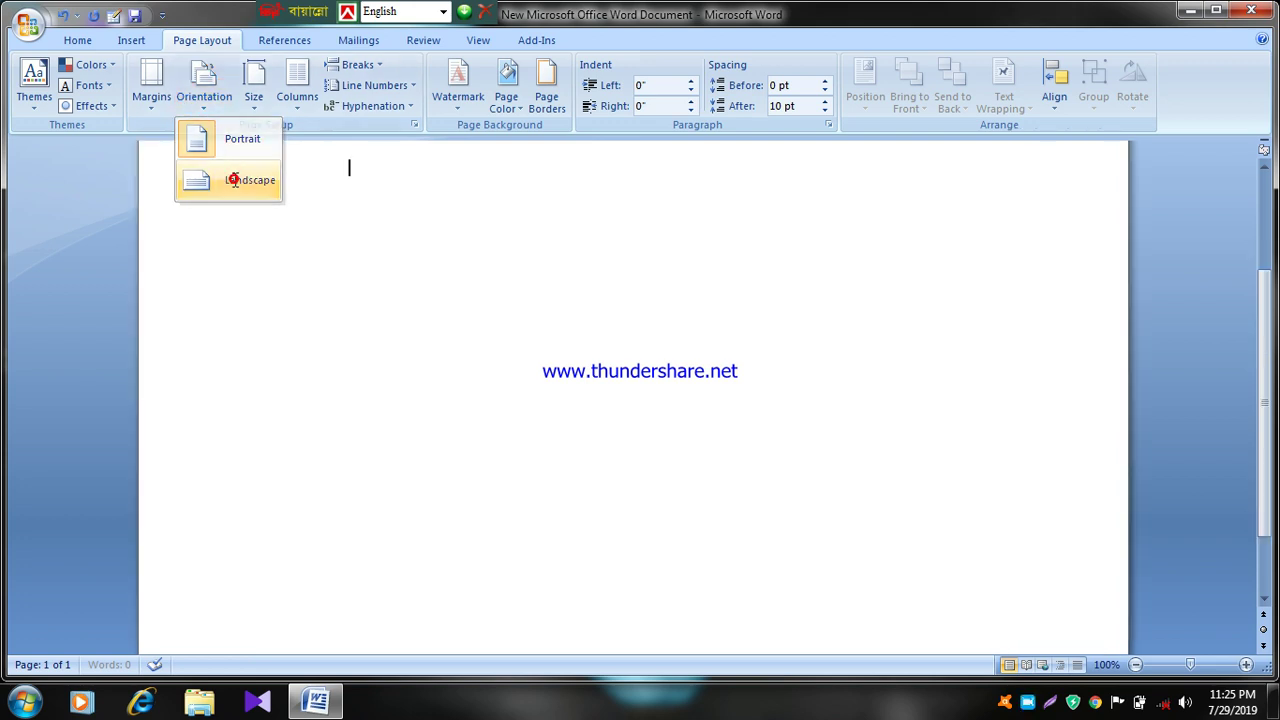
left_click(305, 88)
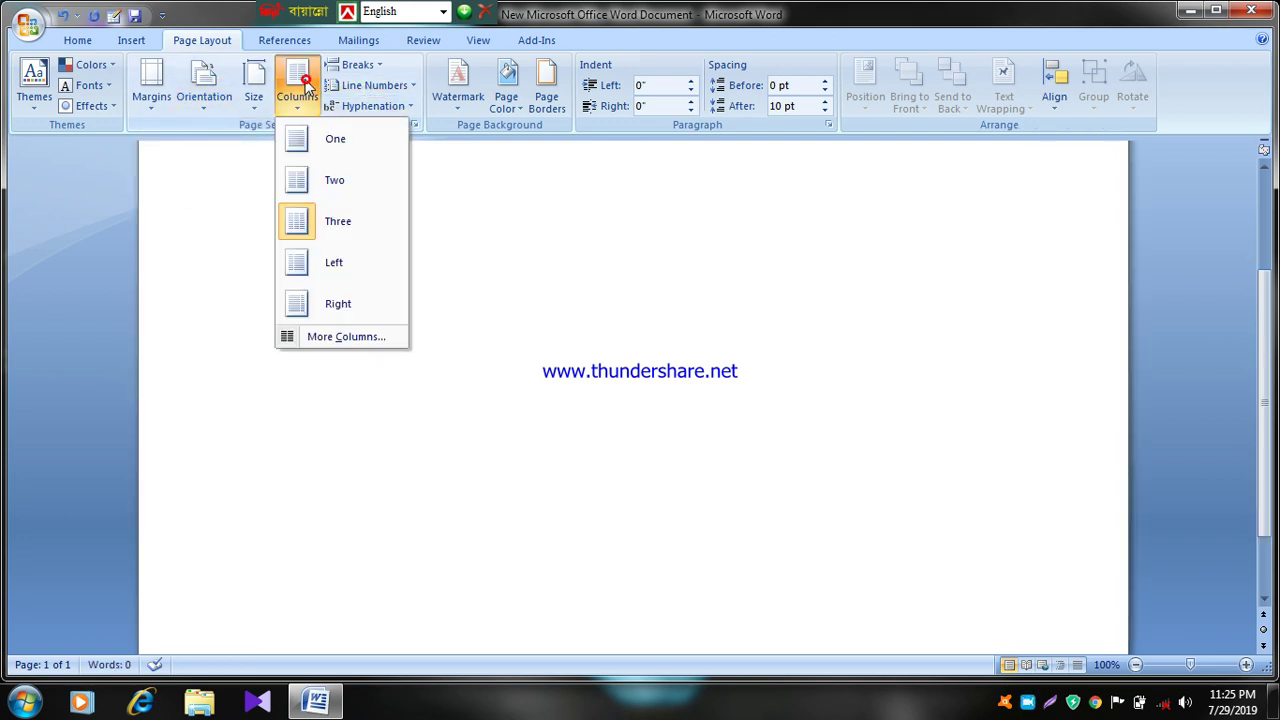
left_click(330, 180)
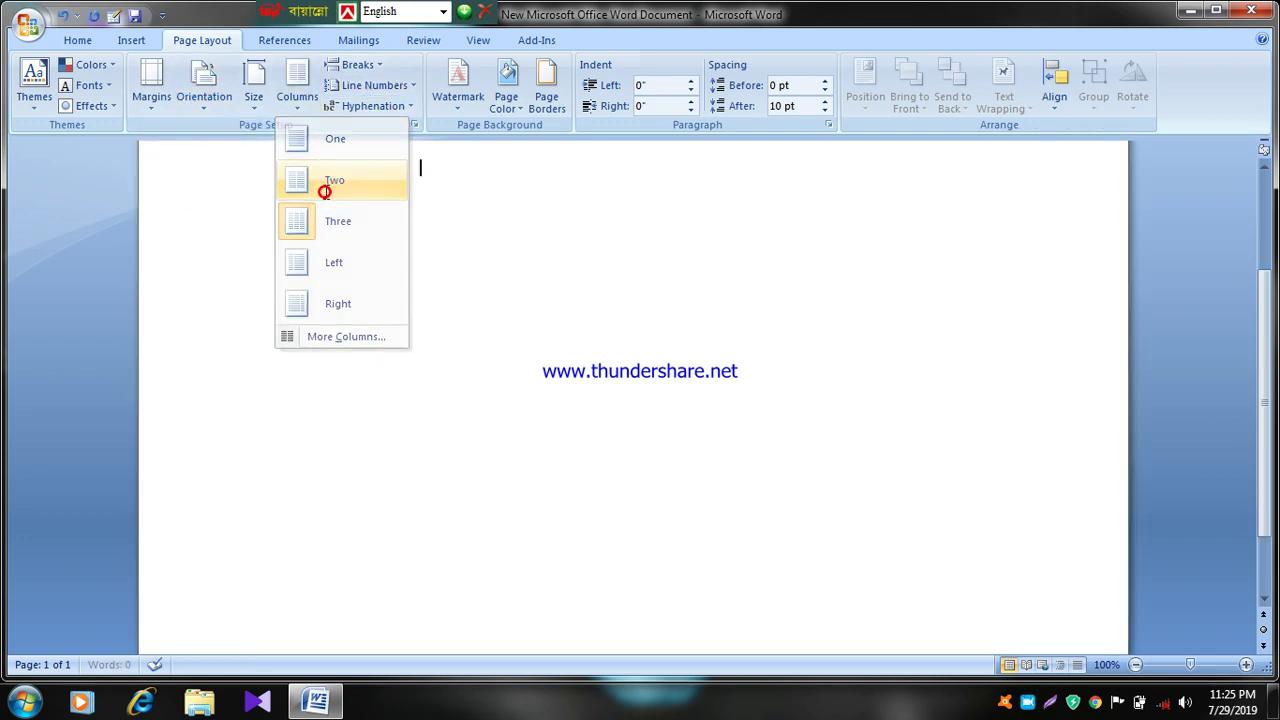
Step: Paste the rounded rectangle onto the page, then cut it off again
right_click(565, 255)
left_click(596, 305)
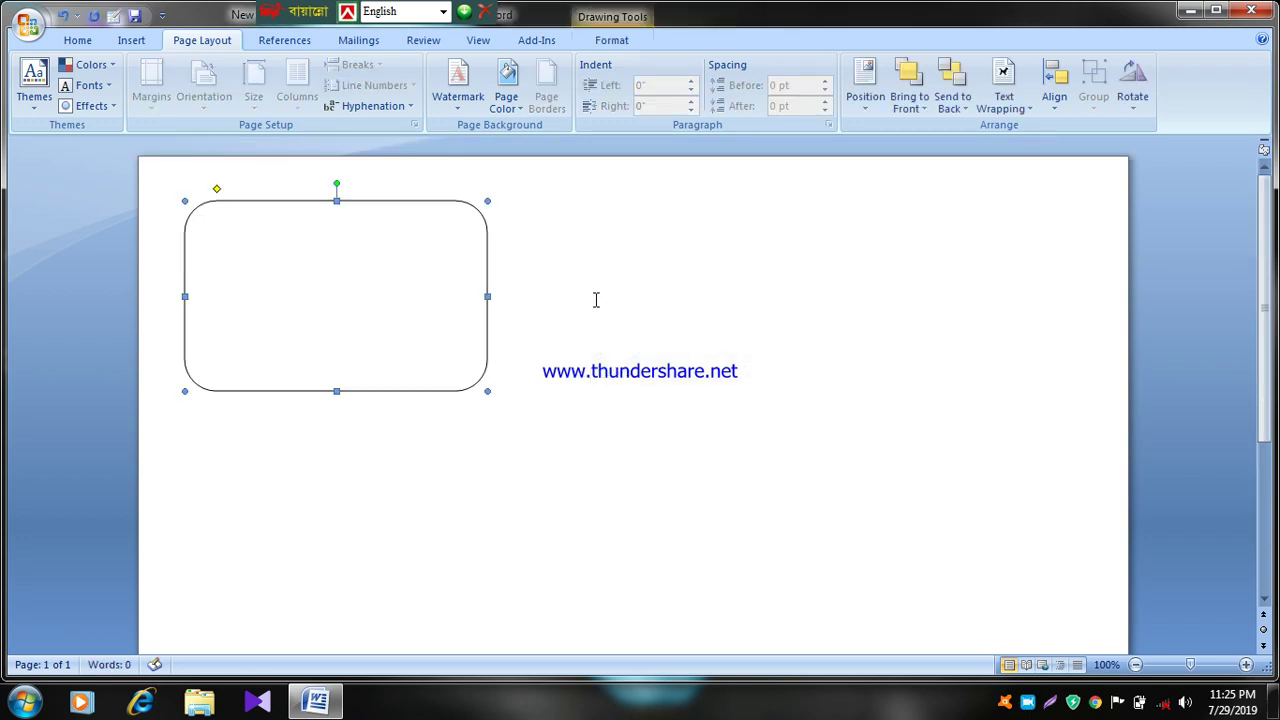
right_click(316, 316)
left_click(334, 330)
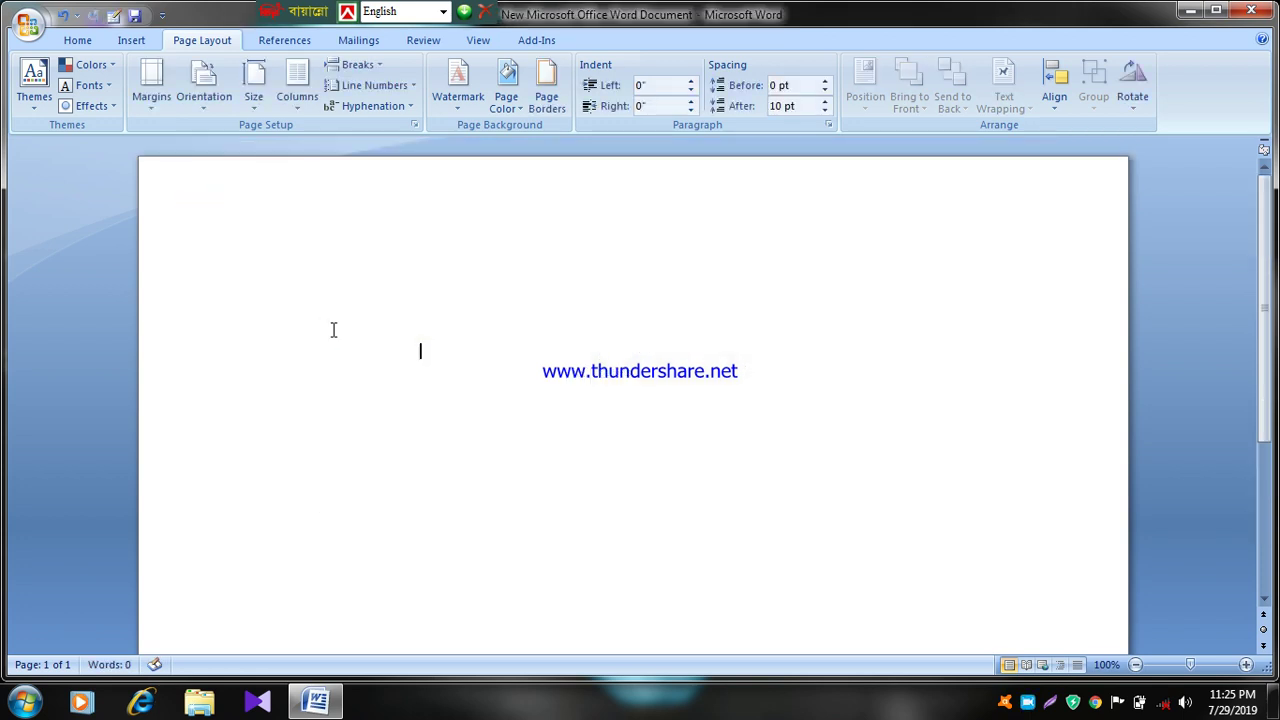
Step: Close Word without saving changes, keeping the copied picture on the clipboard
left_click(1250, 11)
left_click(630, 399)
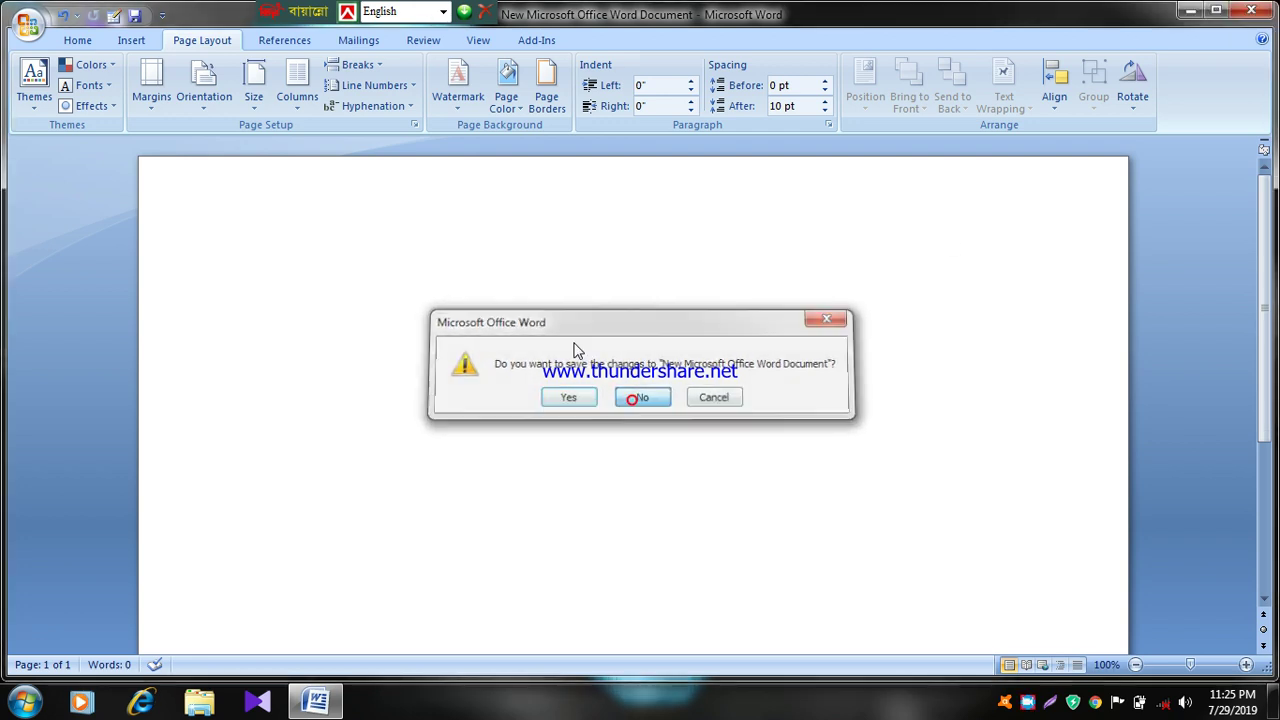
left_click(578, 398)
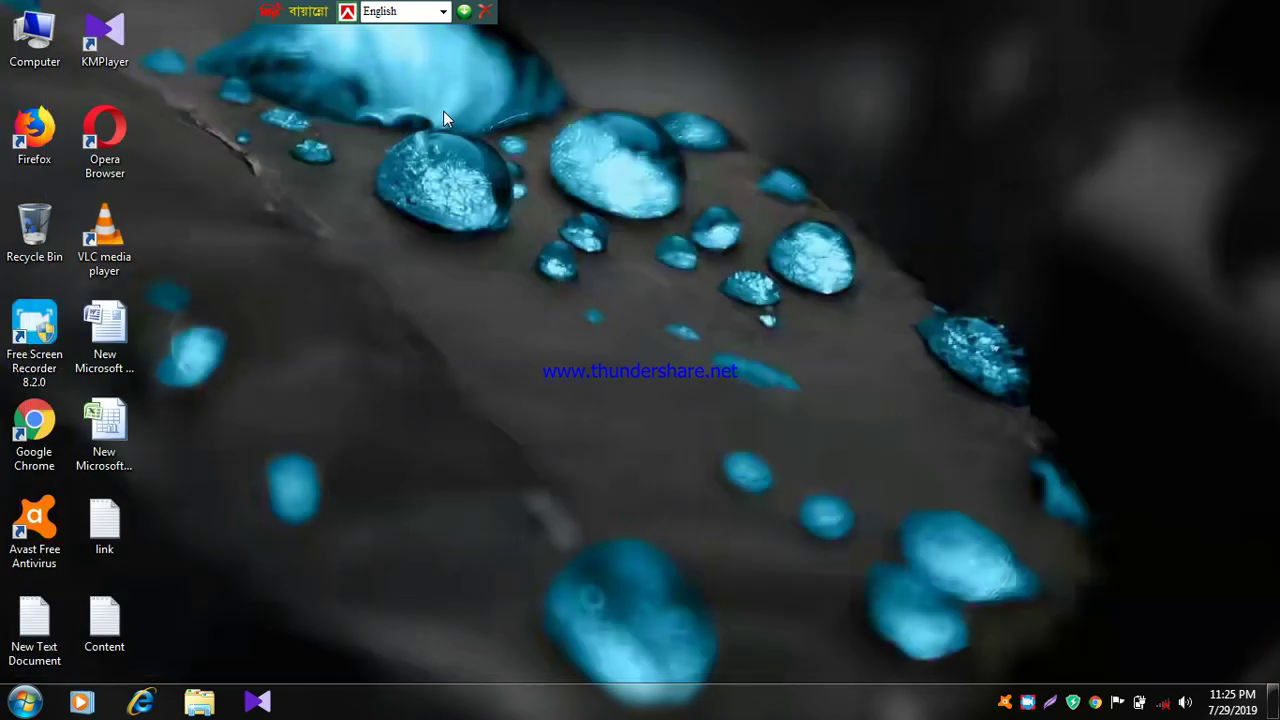
Step: Refresh the desktop and reopen the Word document on the Page Layout tab
right_click(443, 110)
right_click(472, 153)
right_click(513, 206)
left_click(565, 262)
right_click(495, 252)
left_click(521, 313)
double_click(117, 306)
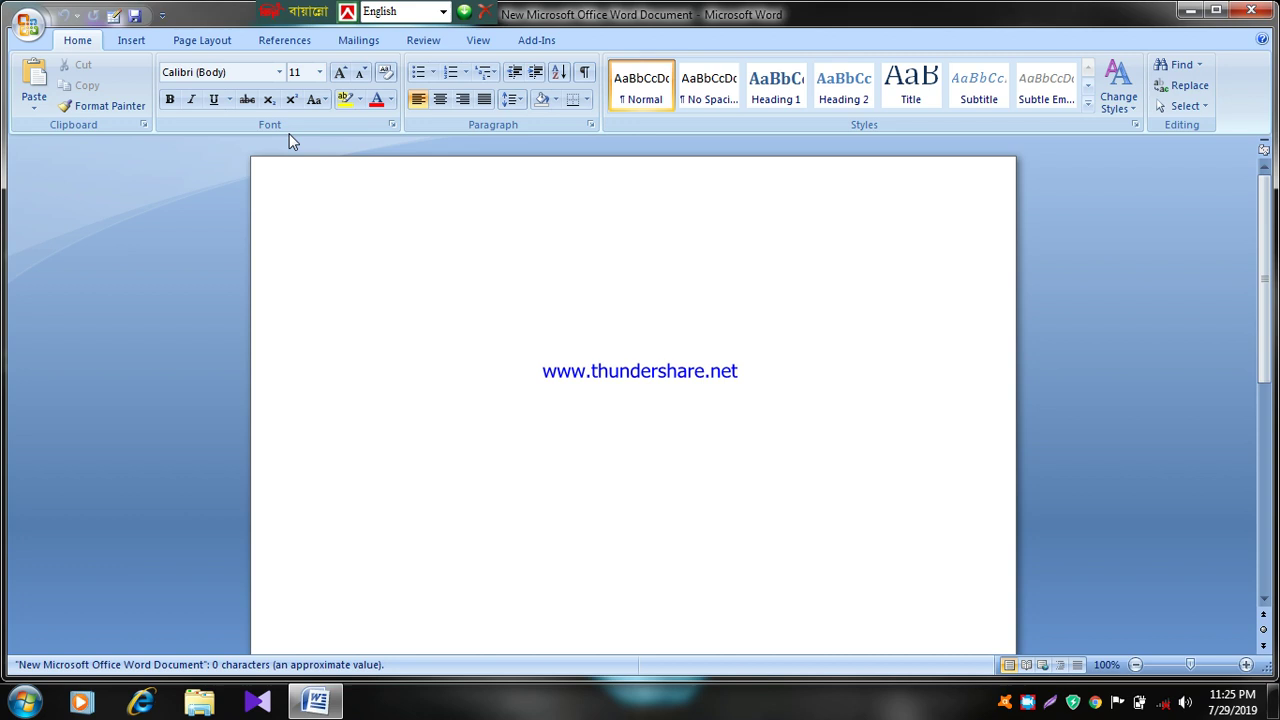
left_click(205, 42)
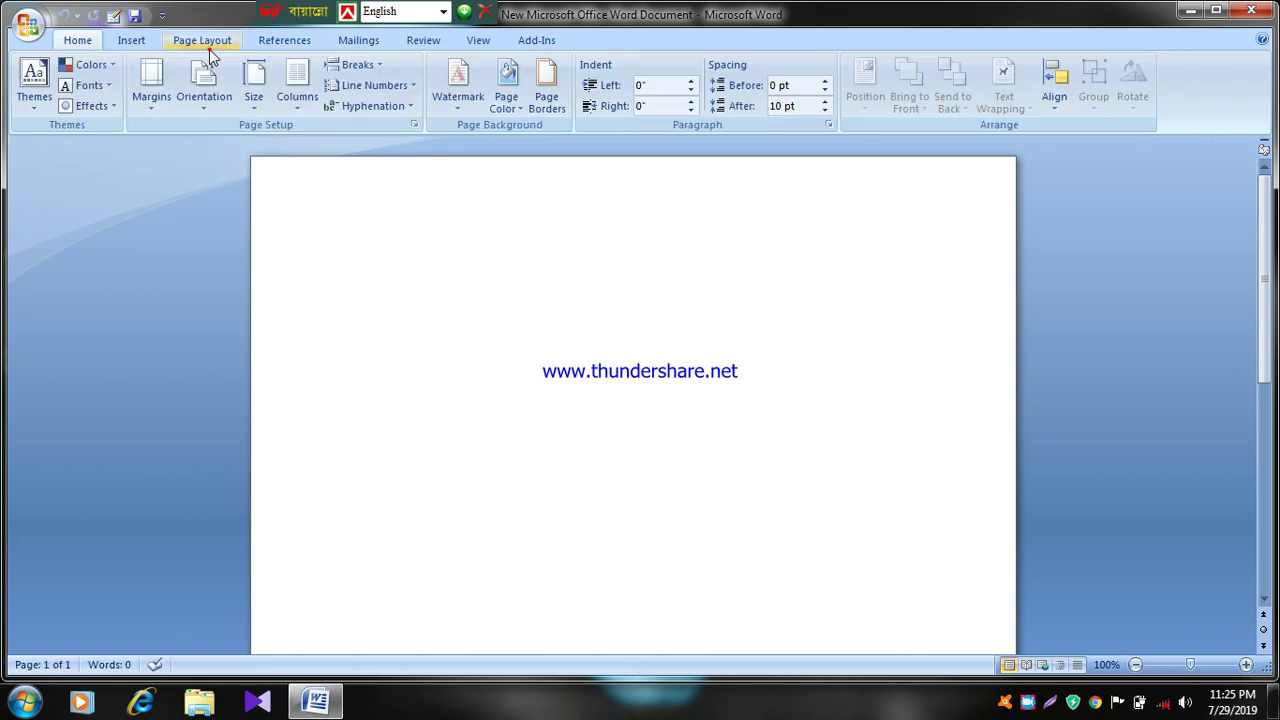
Step: Apply two columns, switch to landscape, then type stray letters 'Y7y7yhkjhiug' and backspace some away
left_click(301, 108)
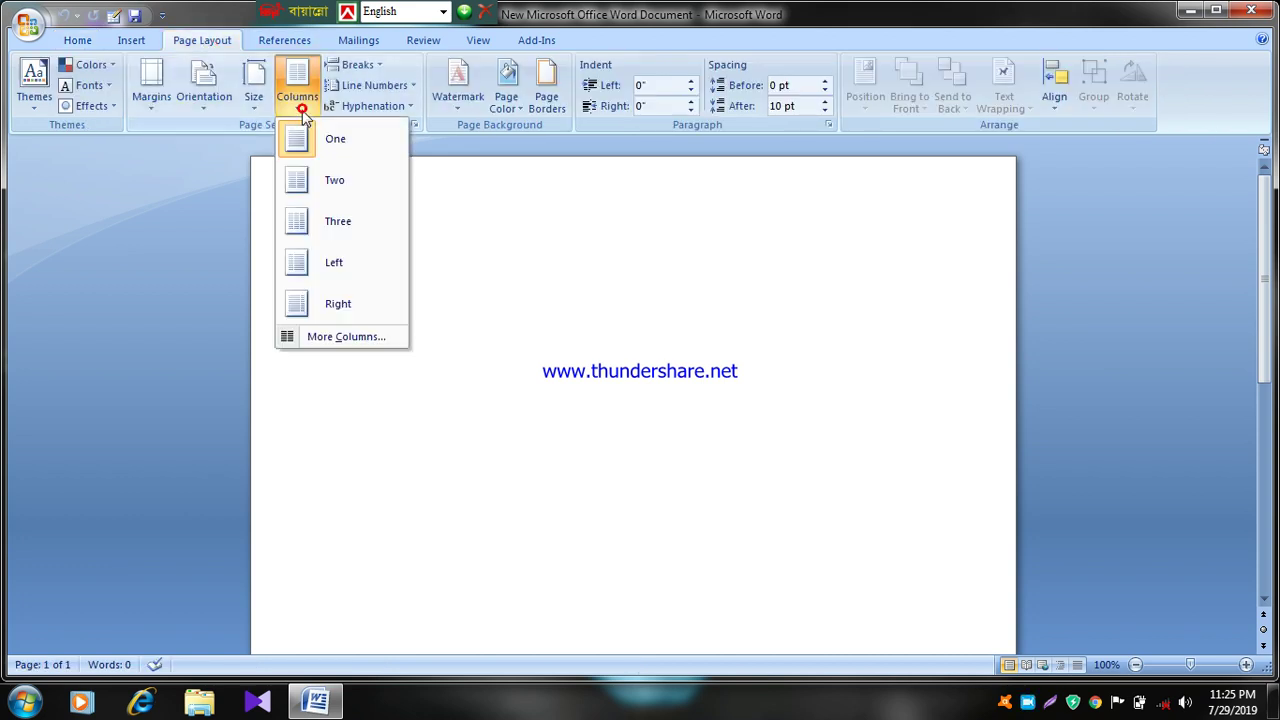
left_click(328, 178)
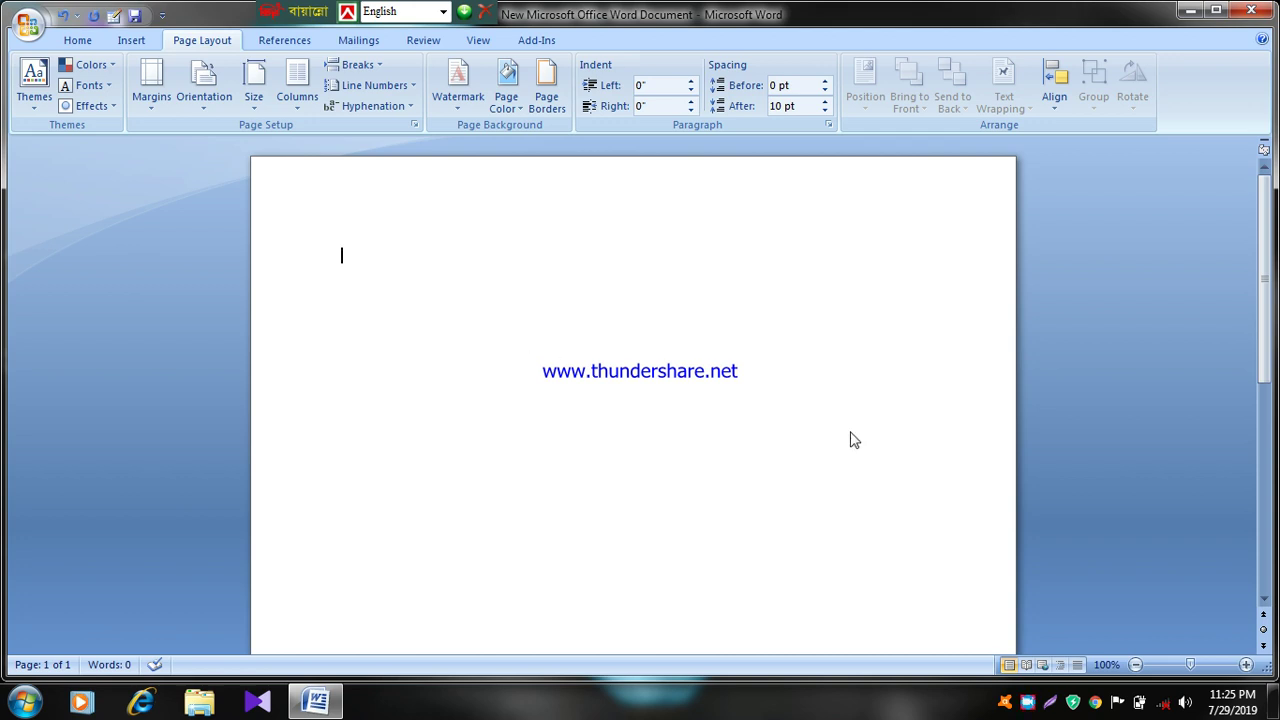
left_click(221, 76)
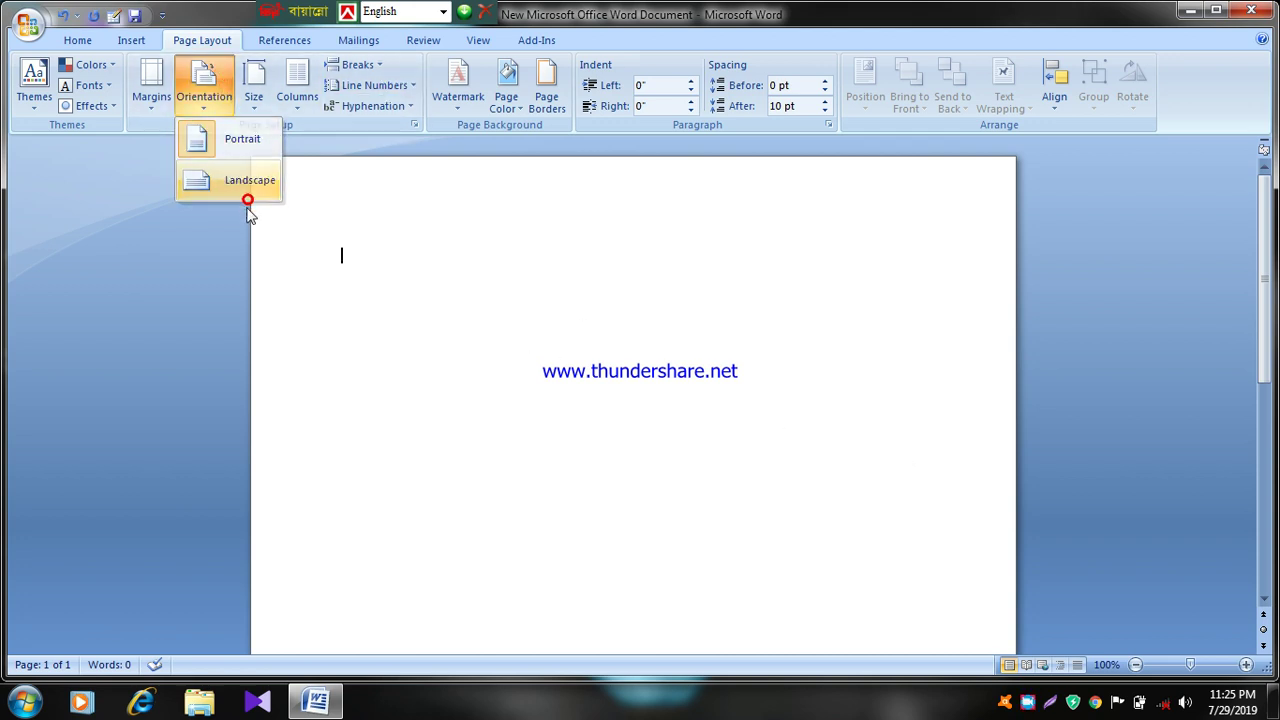
left_click(250, 188)
type("Y7y7yhkjhiug")
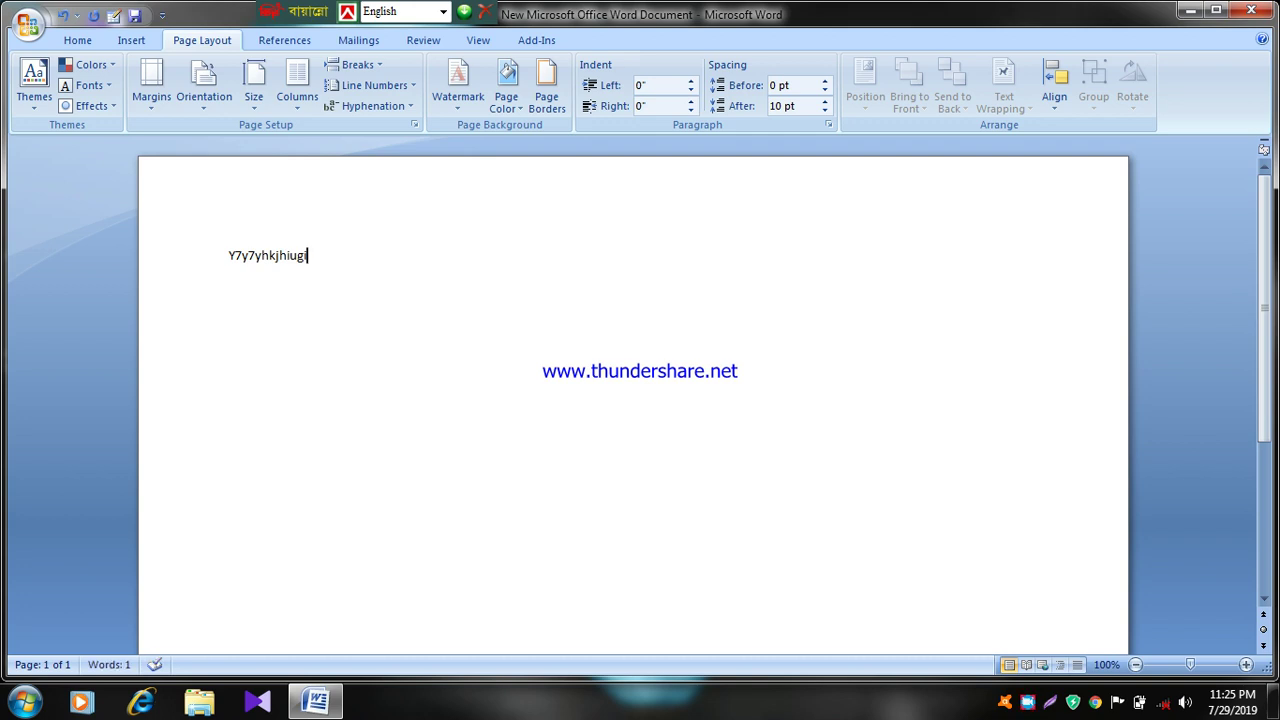
key("BackSpace")
key("BackSpace")
key("BackSpace")
key("BackSpace")
key("BackSpace")
key("BackSpace")
key("BackSpace")
key("BackSpace")
key("BackSpace")
key("BackSpace")
key("BackSpace")
key("BackSpace")
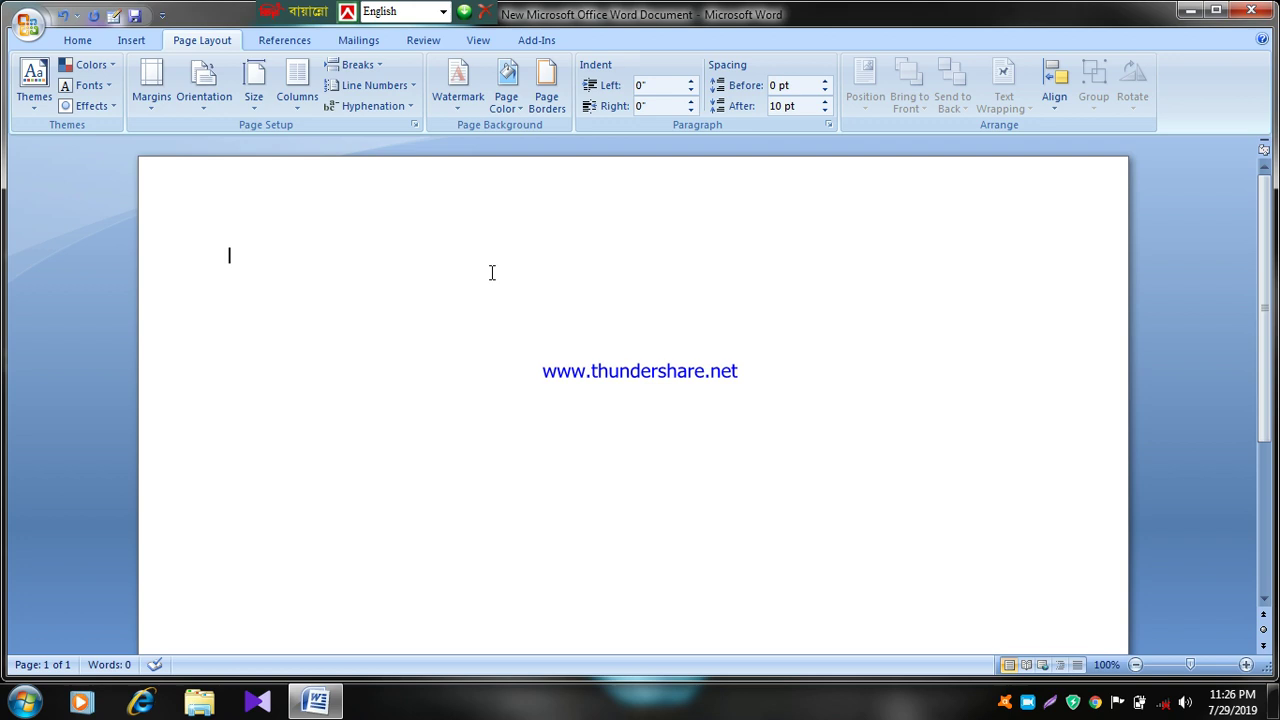
Step: Reapply two columns, preview Full Screen Reading, and glance at the Line Numbers choices
left_click(299, 100)
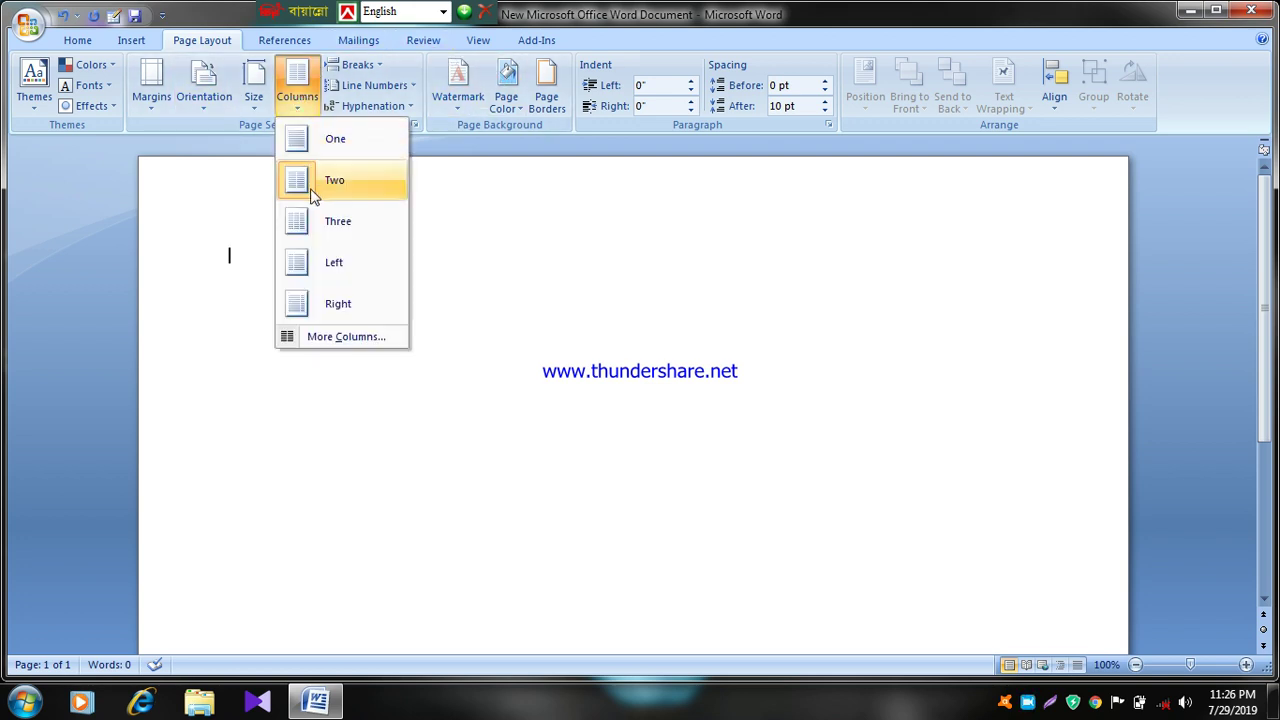
left_click(311, 190)
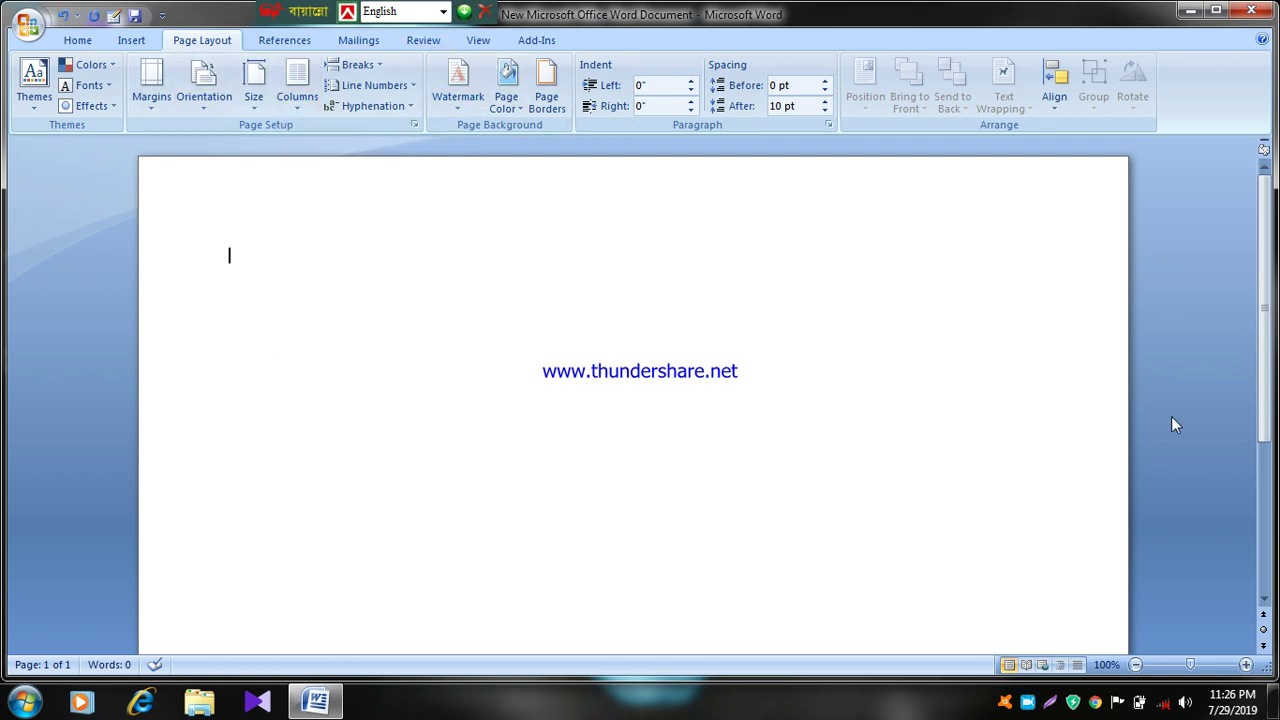
left_click(1025, 665)
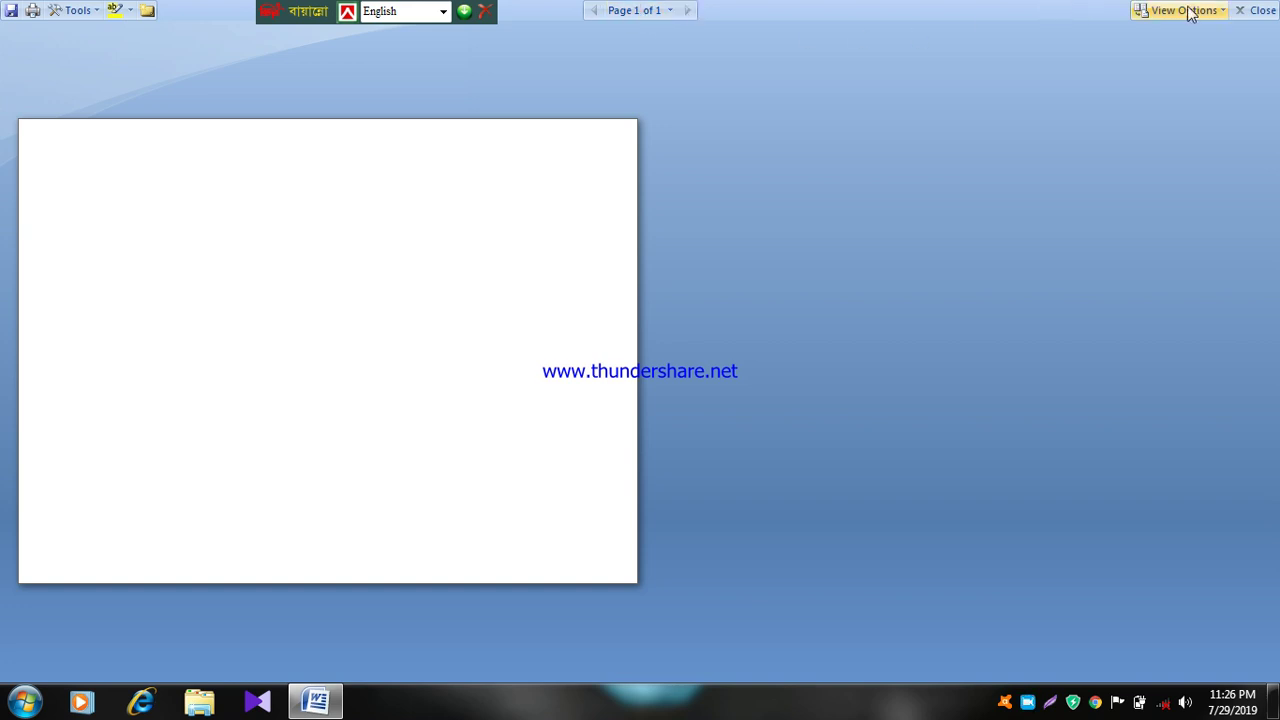
left_click(1256, 10)
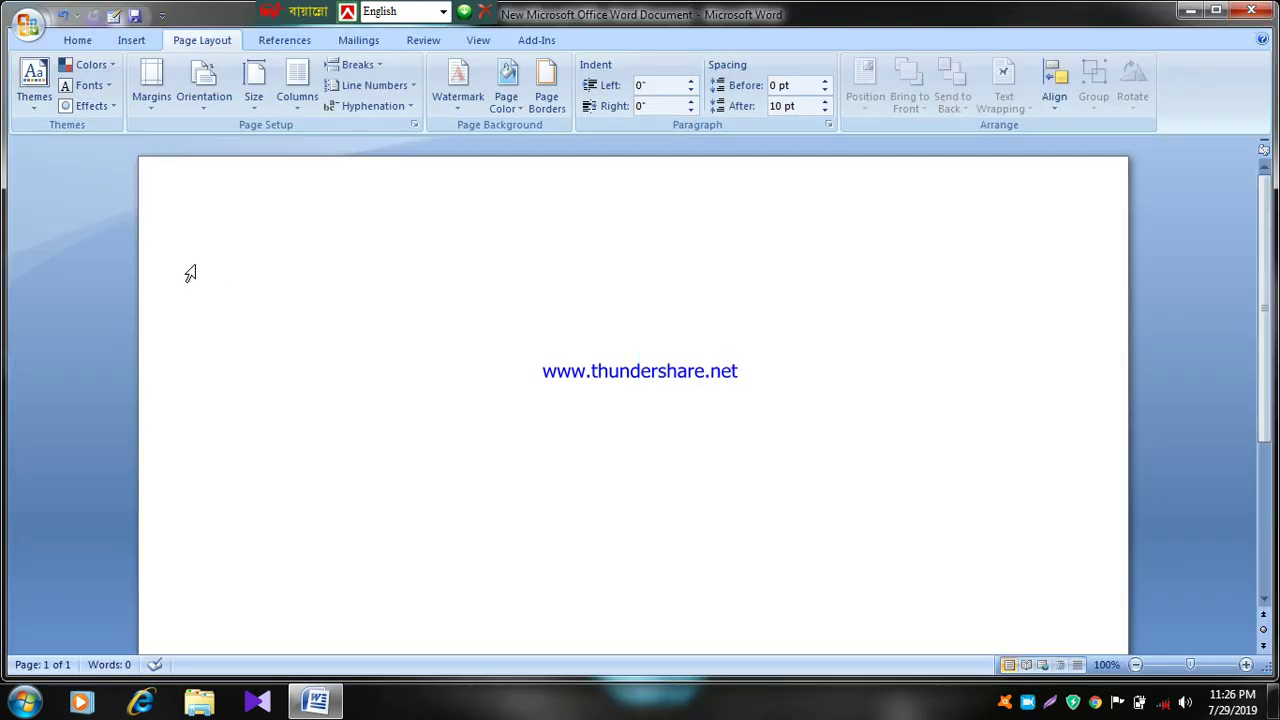
left_click(414, 85)
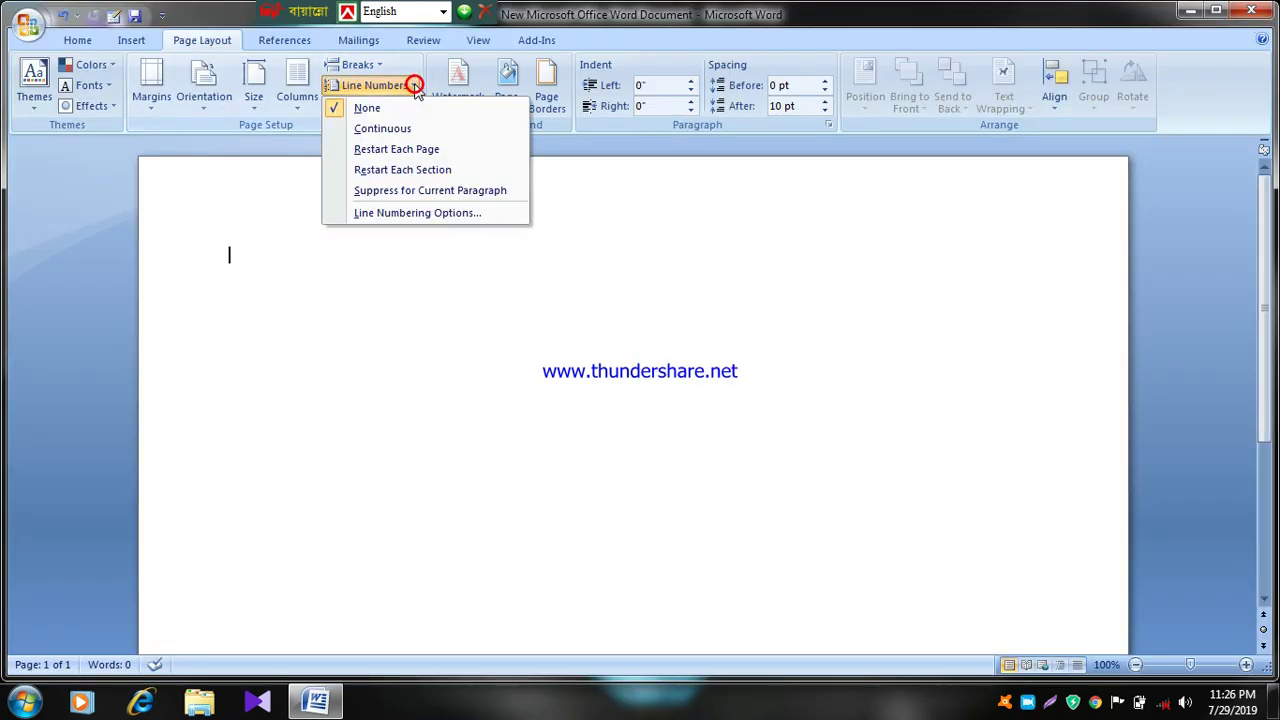
left_click(414, 85)
left_click(300, 88)
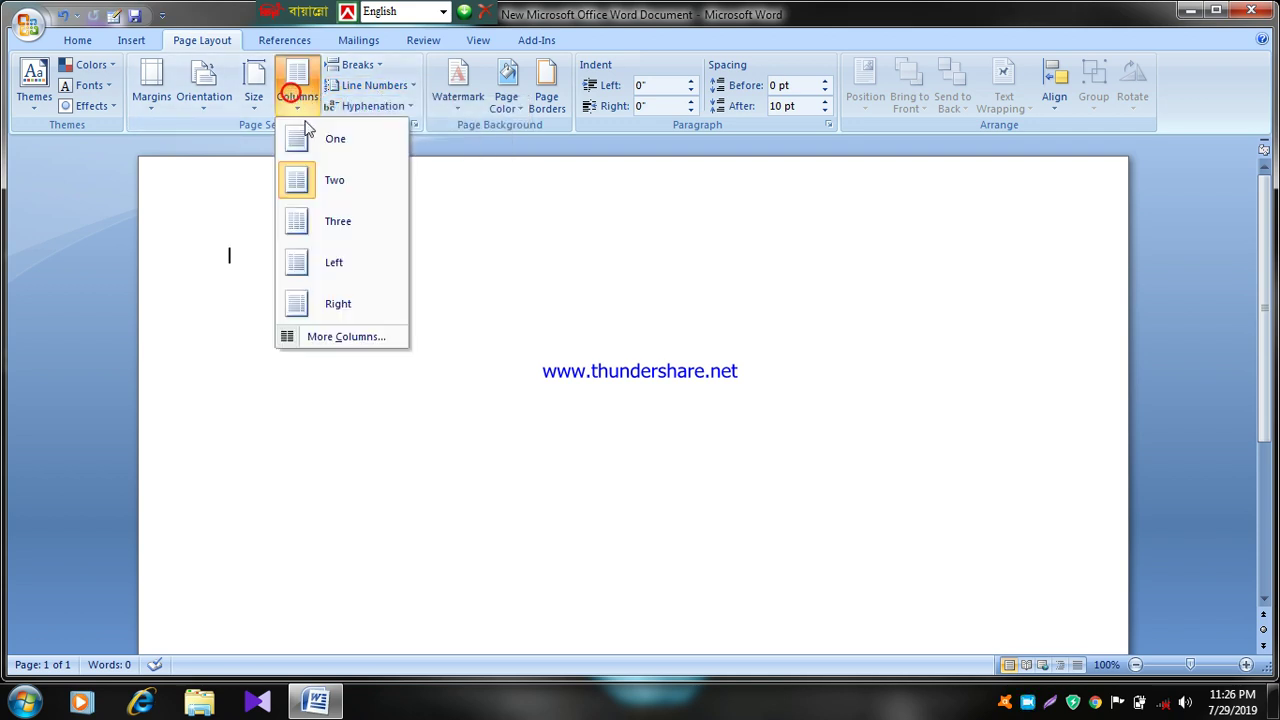
left_click(323, 183)
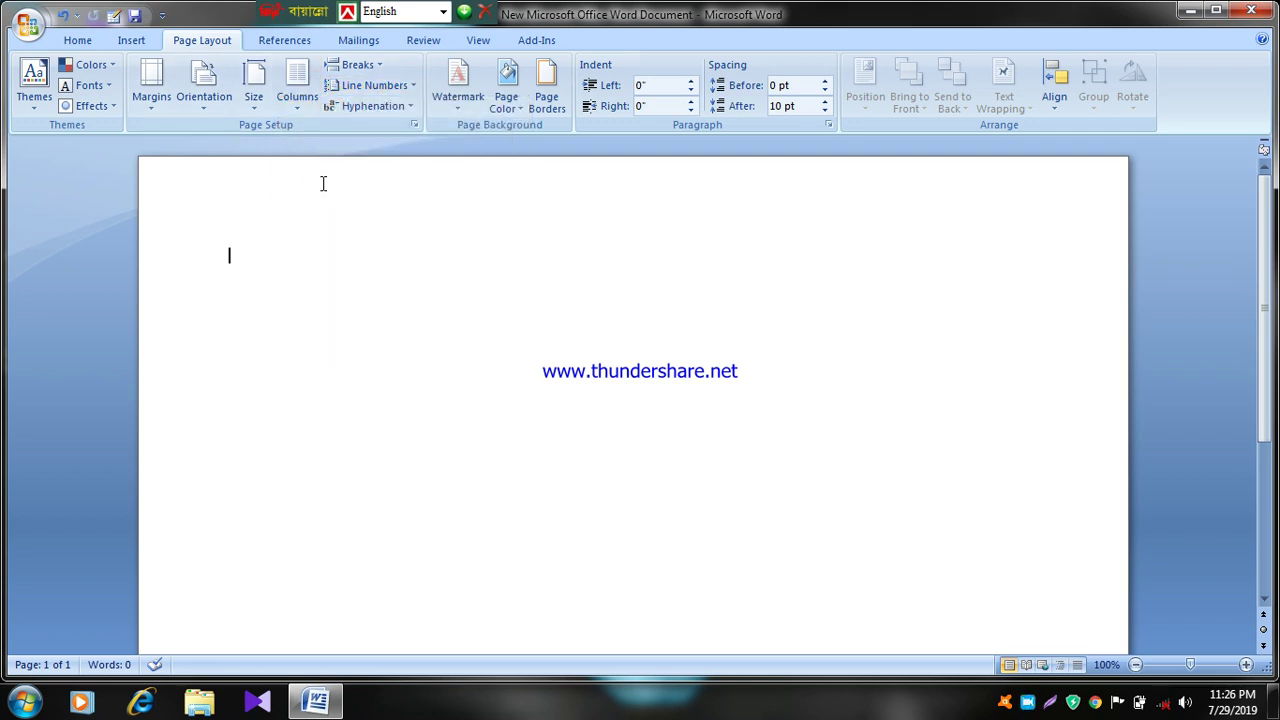
Step: Scroll the page, zoom out to see it whole, and switch to portrait orientation
scroll(326, 280, "down", 4)
scroll(331, 289, "down", 6)
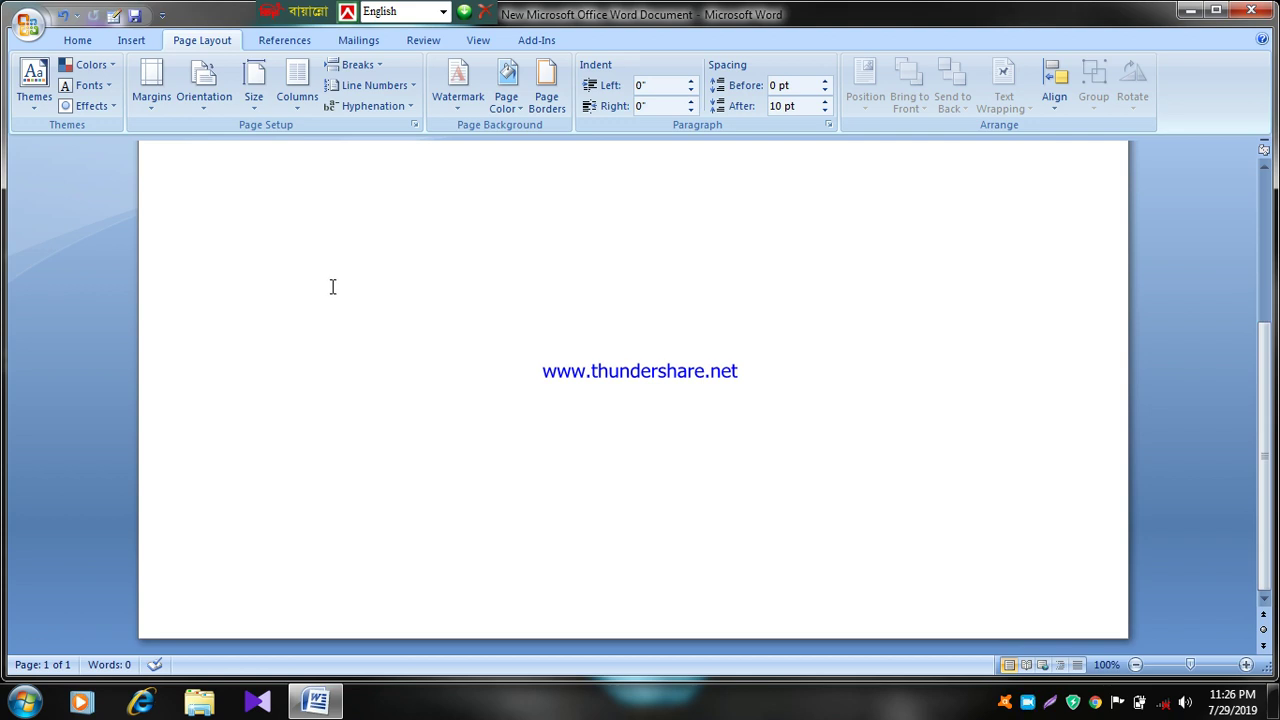
scroll(333, 287, "up", 3)
scroll(333, 287, "up", 2)
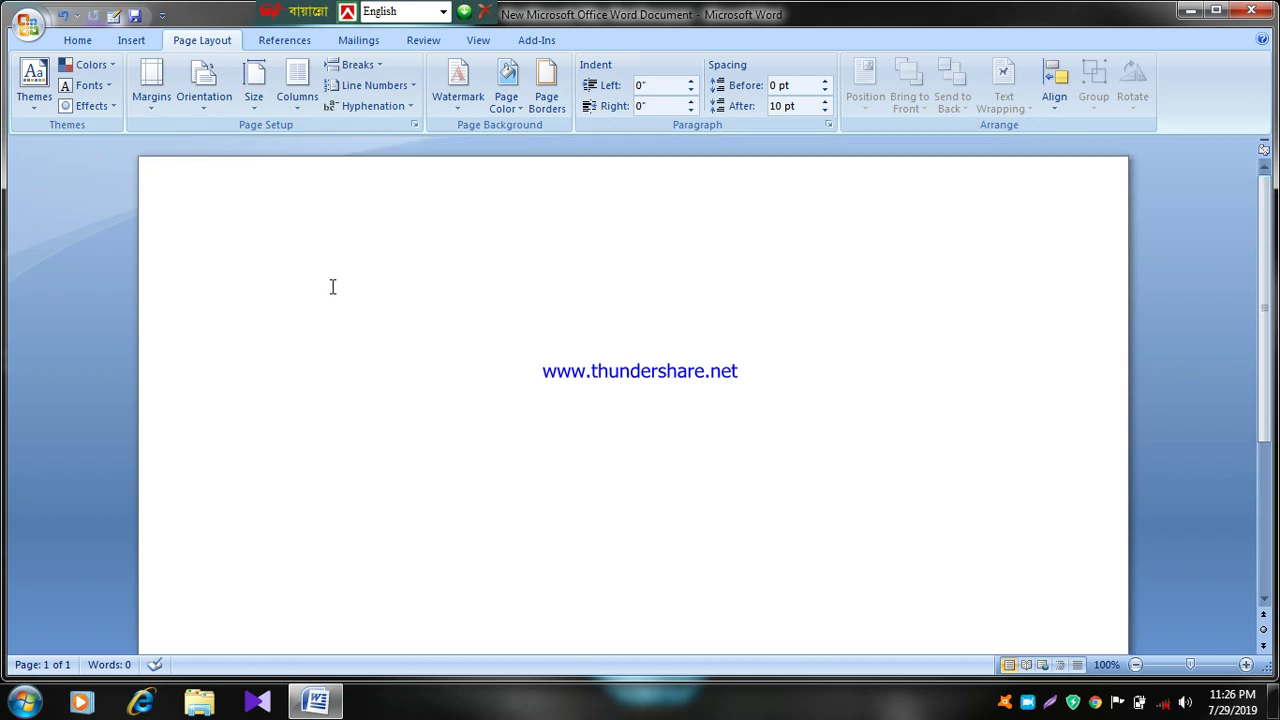
mouse_move(1193, 665)
left_mouse_down()
mouse_move(1176, 674)
mouse_move(1190, 666)
left_mouse_up()
left_click(214, 90)
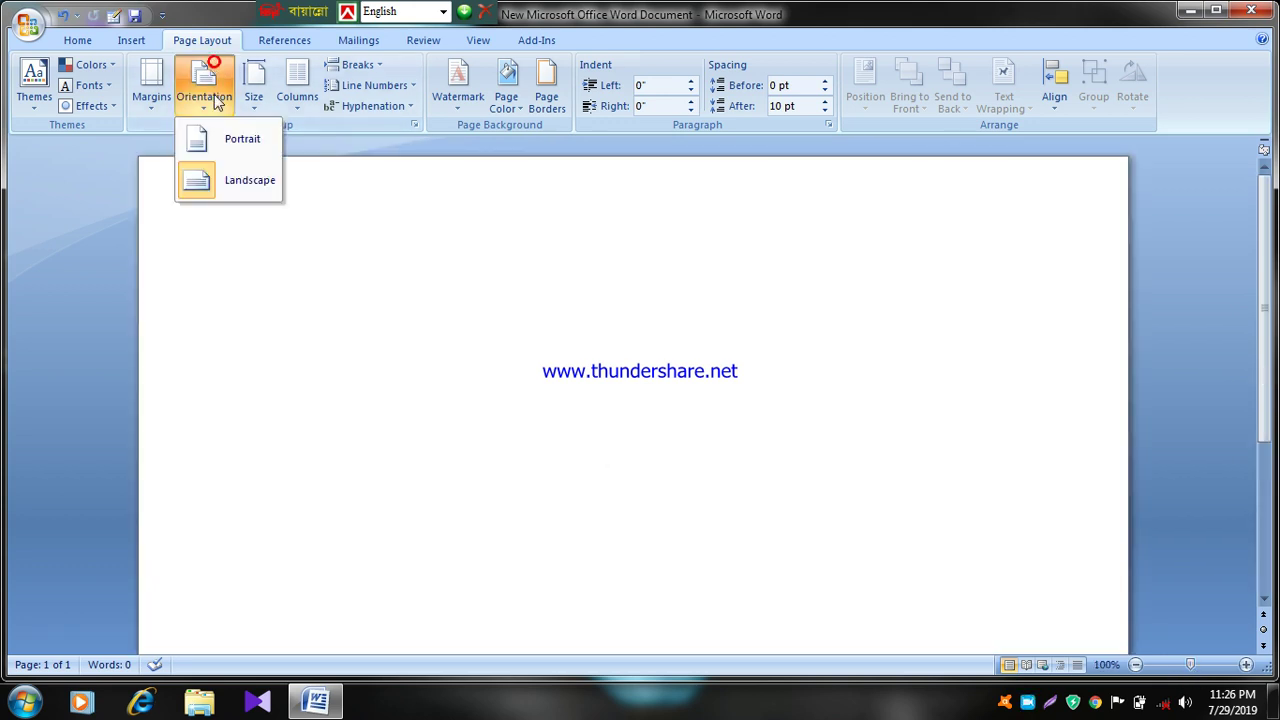
left_click(190, 138)
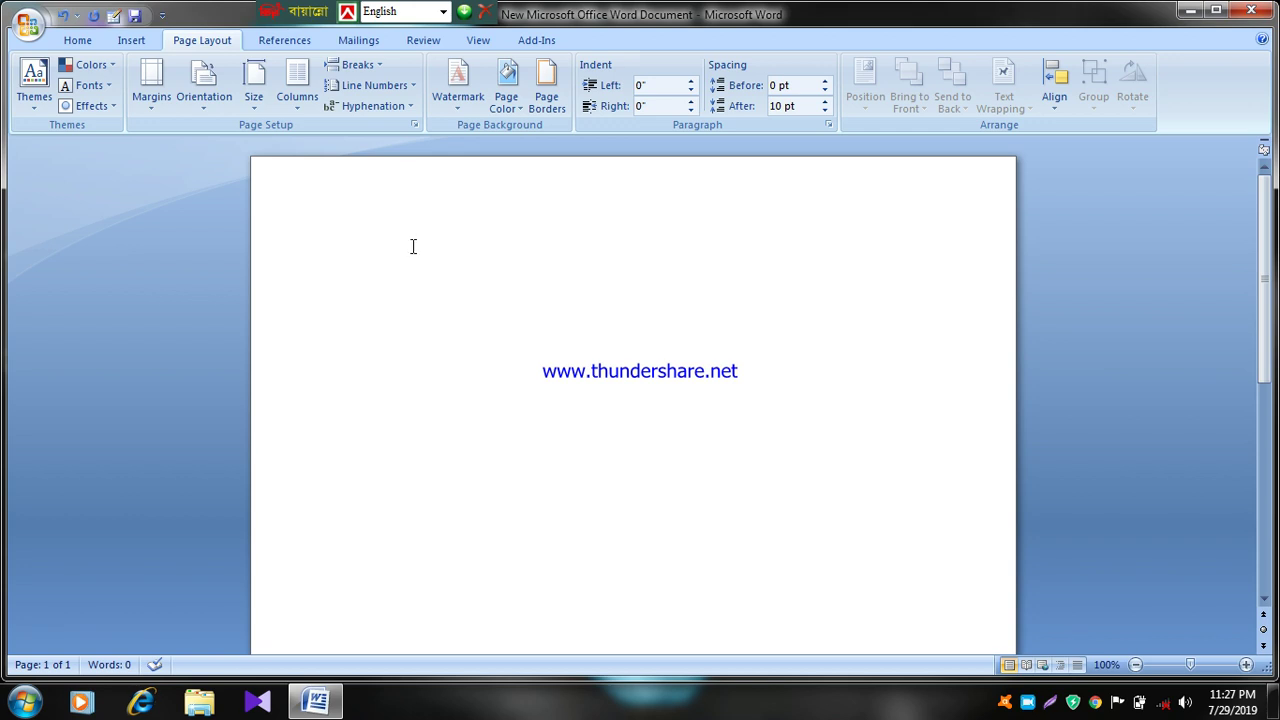
Step: Open the Columns choices on the Page Layout tab
left_click(297, 80)
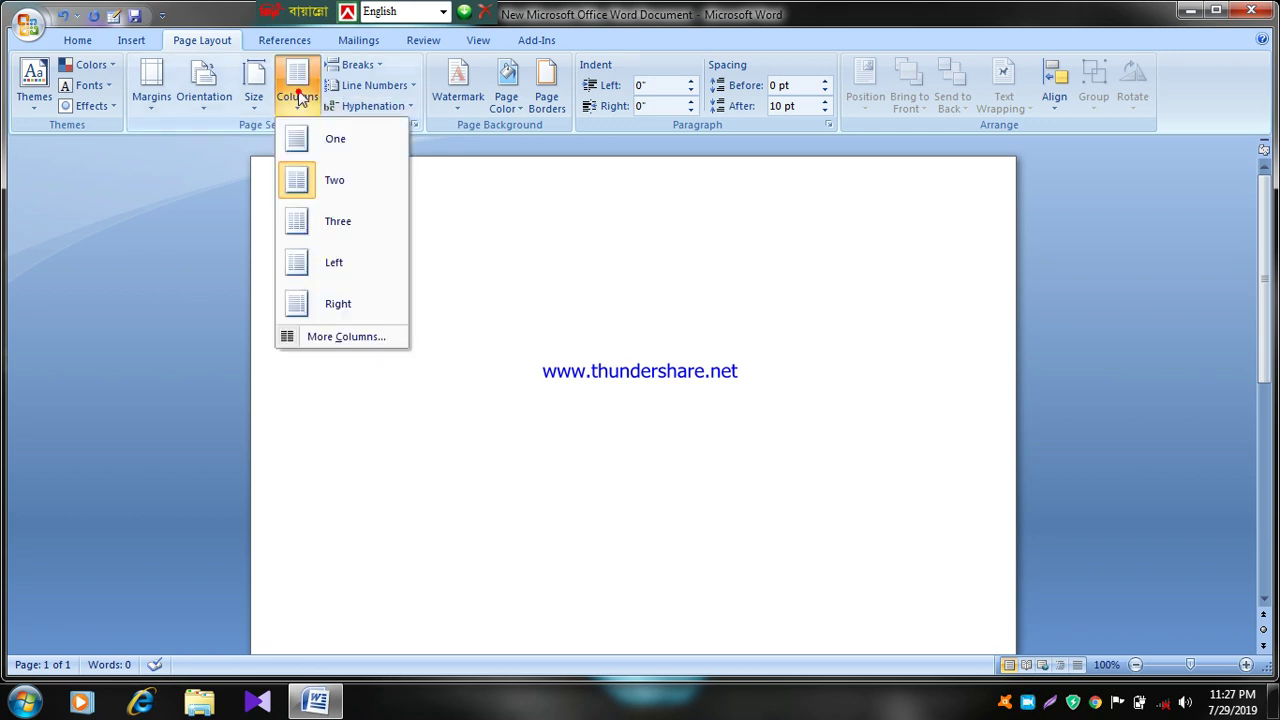
left_click(355, 190)
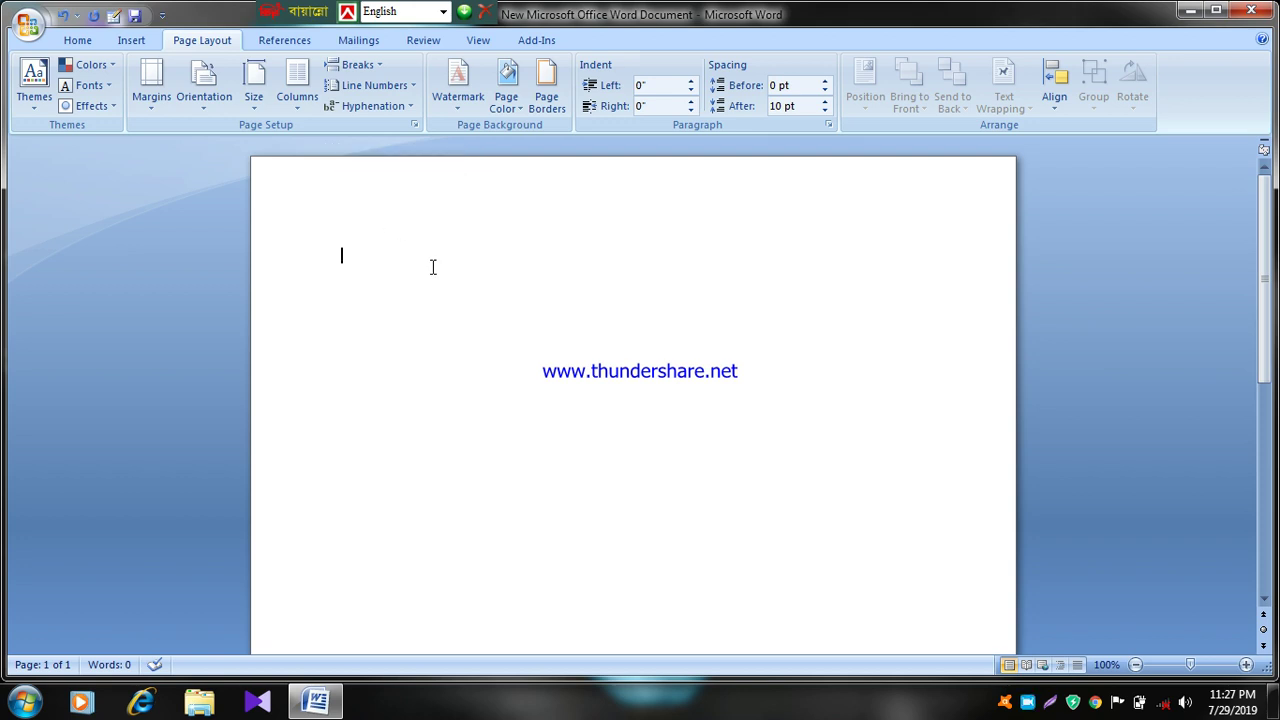
left_click(285, 101)
left_click(329, 174)
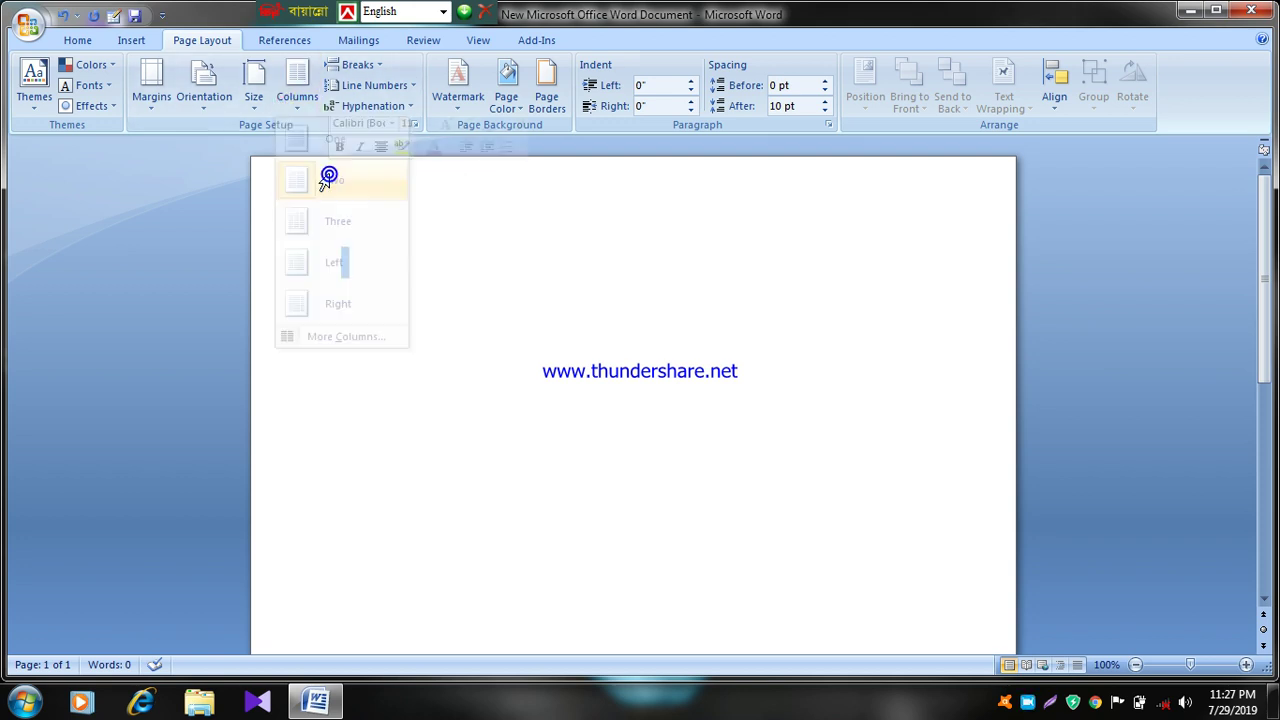
right_click(403, 297)
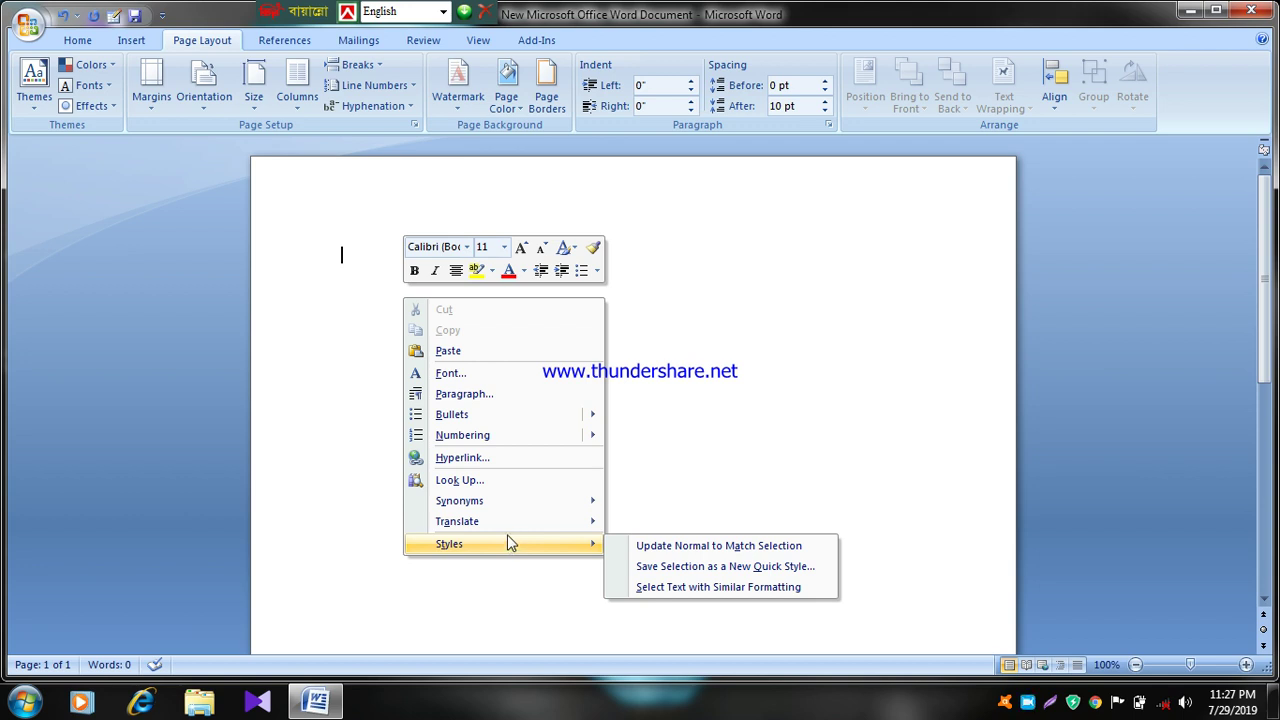
mouse_move(457, 521)
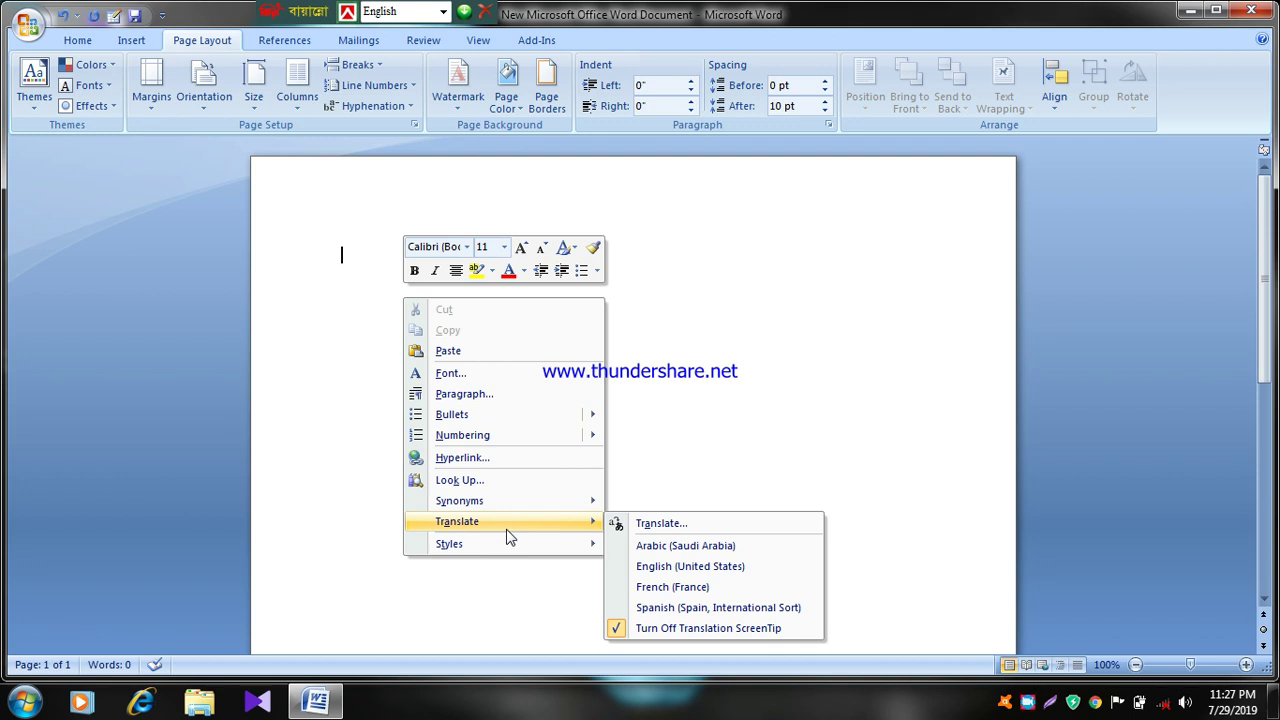
left_click(1021, 238)
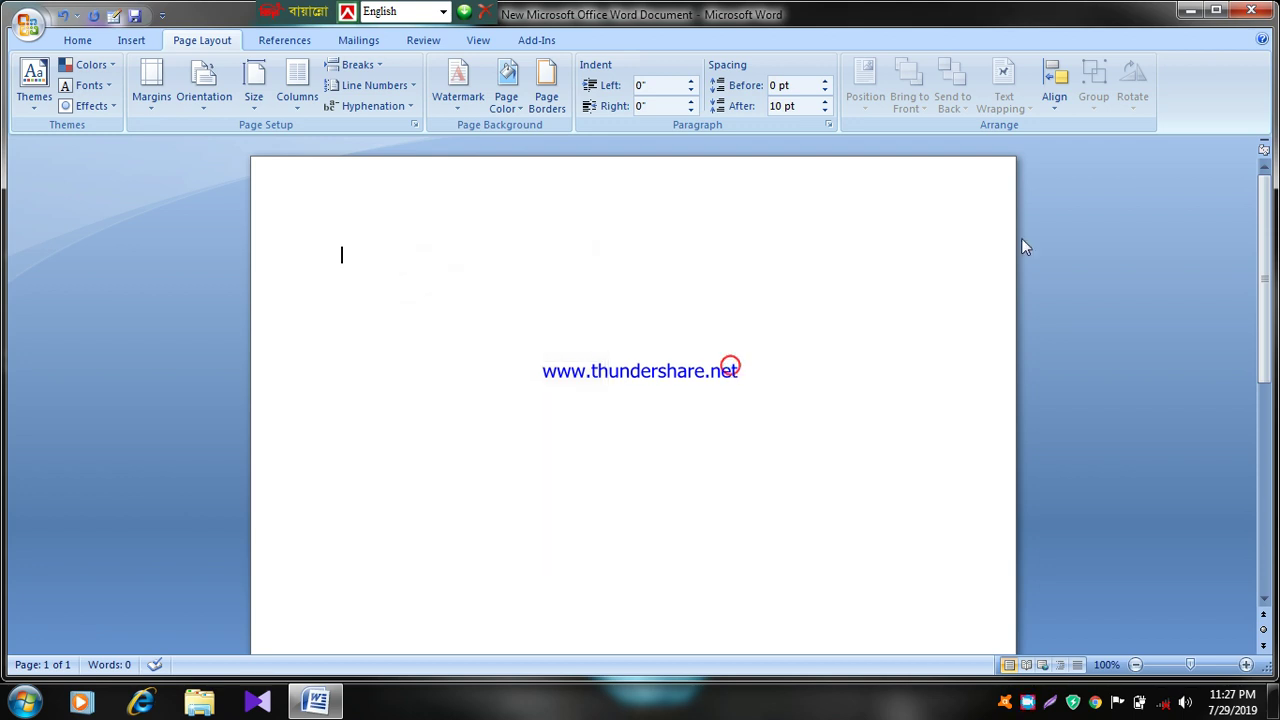
Step: Close the document, discard the changes, and refresh the desktop three times
left_click(1251, 10)
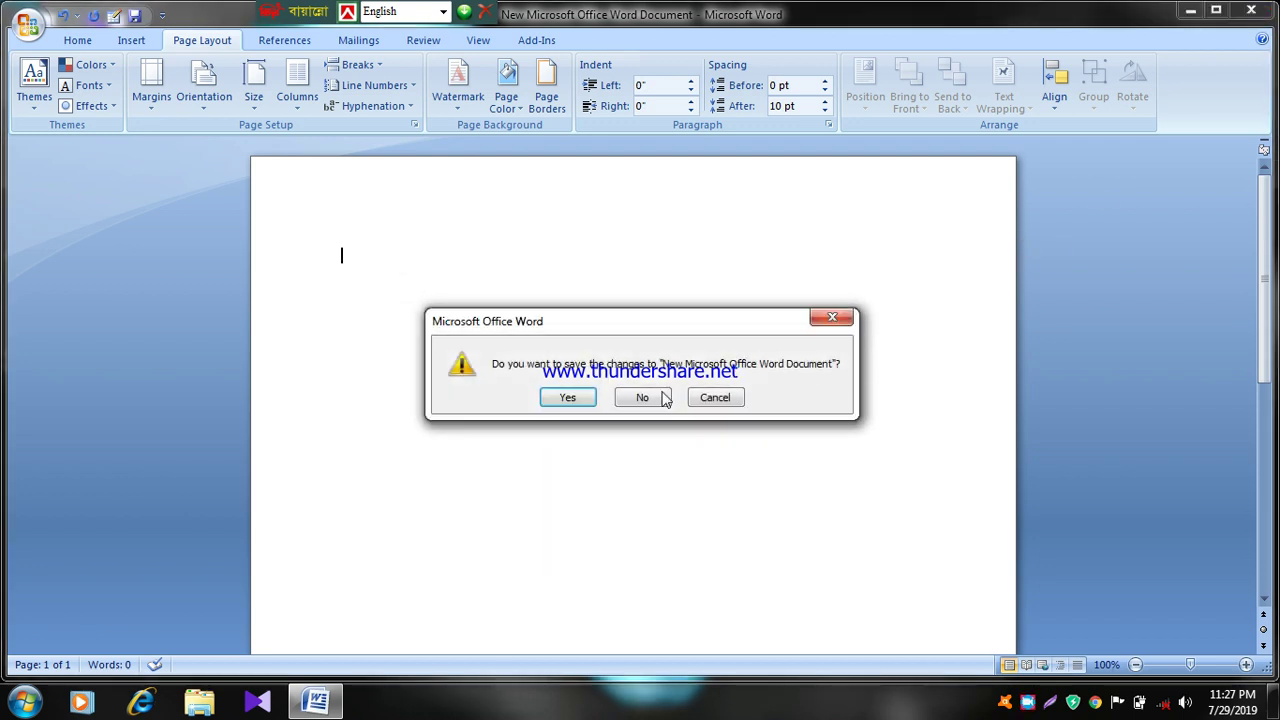
left_click(660, 396)
right_click(496, 177)
left_click(528, 228)
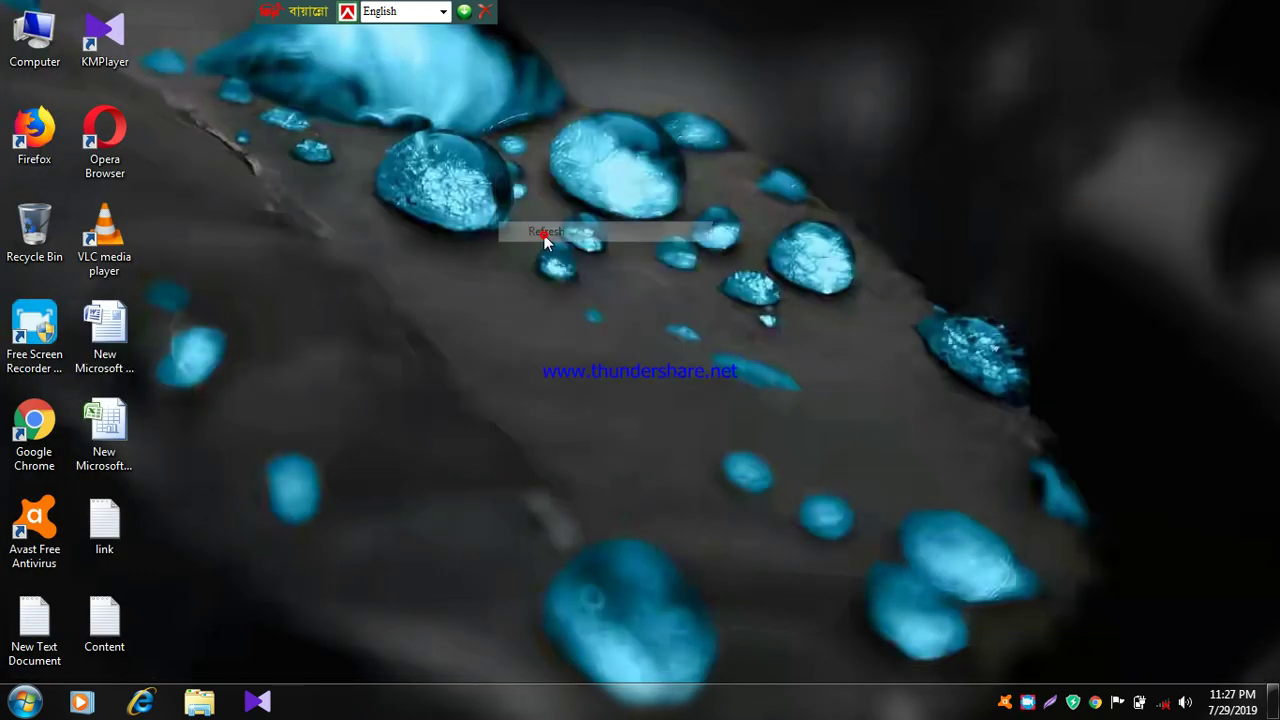
right_click(543, 236)
left_click(580, 288)
right_click(578, 282)
left_click(634, 341)
Step: Reopen the Word document from the desktop and check its Columns choices without changing anything
double_click(130, 348)
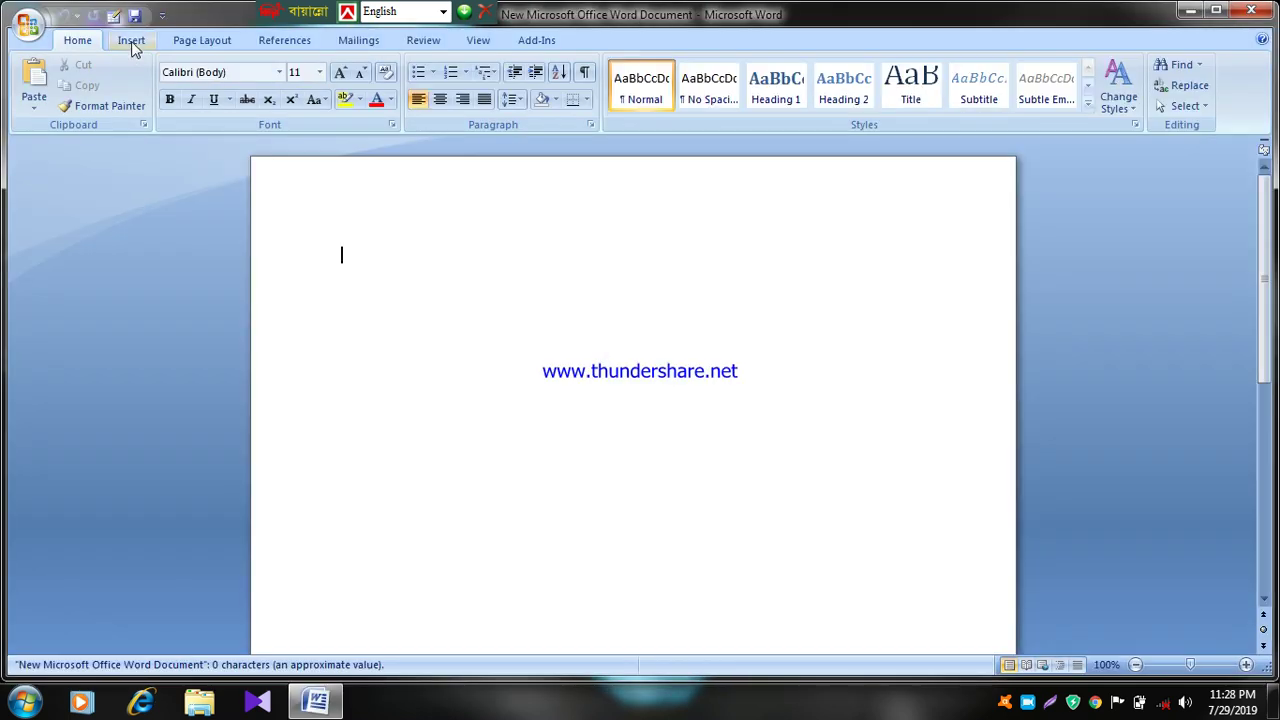
left_click(131, 41)
left_click(212, 40)
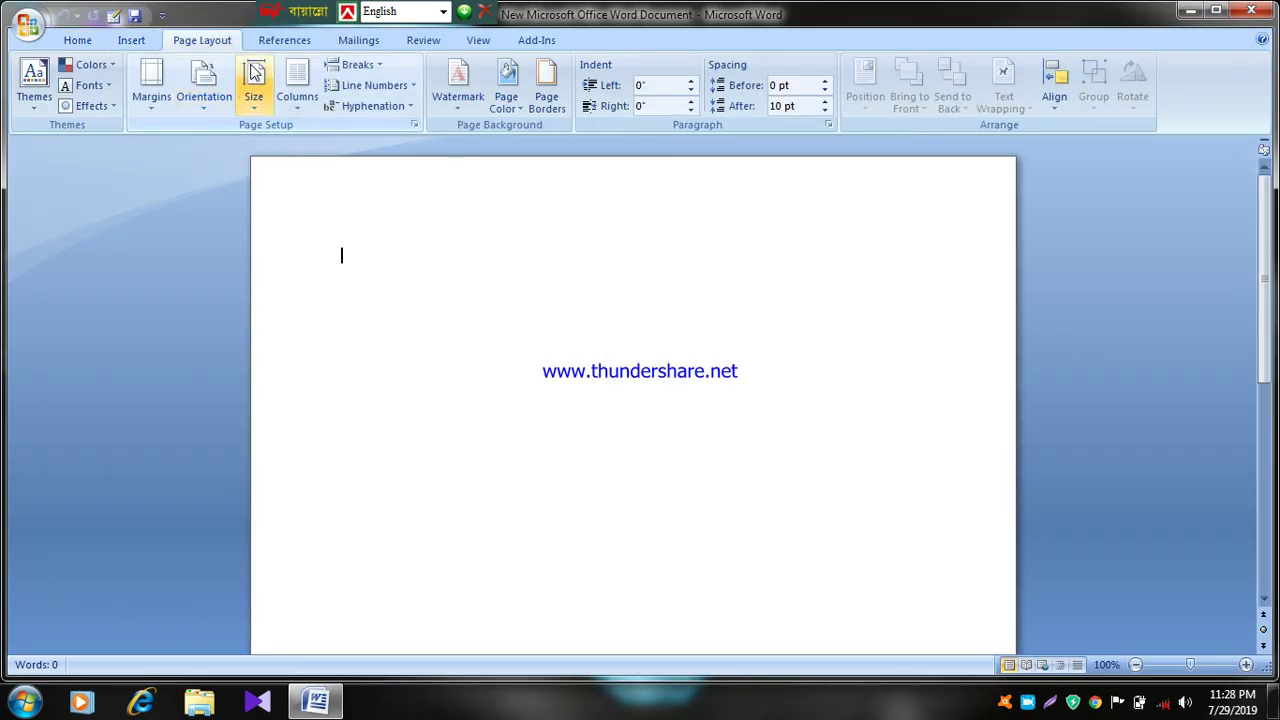
left_click(294, 85)
left_click(341, 191)
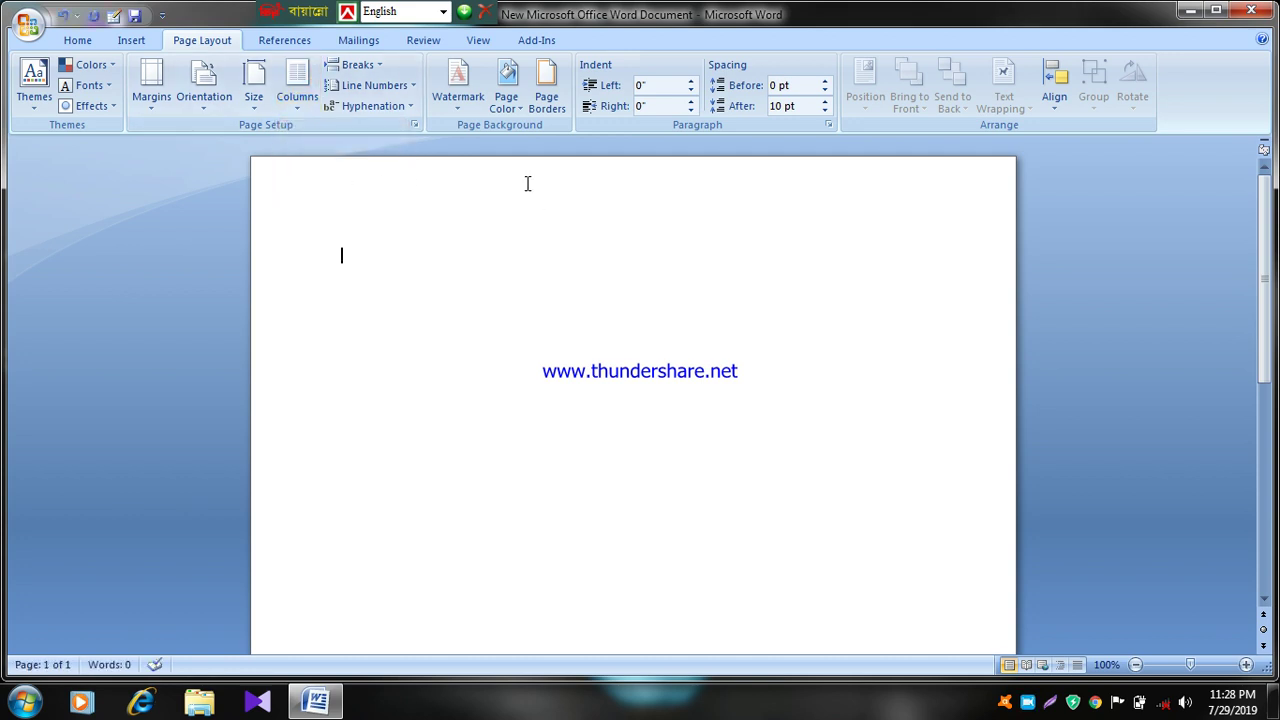
Step: Show two pages side by side in the View tab, then return to Page Layout Columns
left_click(530, 40)
left_click(484, 40)
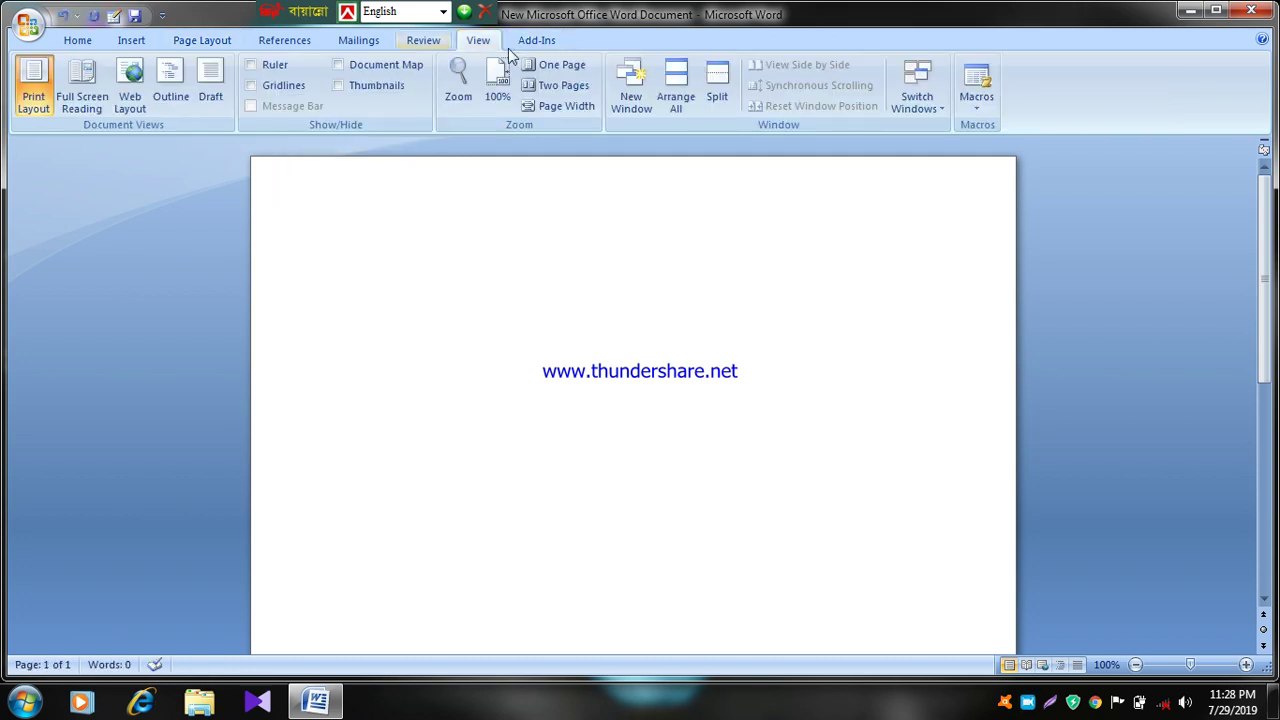
left_click(548, 95)
left_click(201, 40)
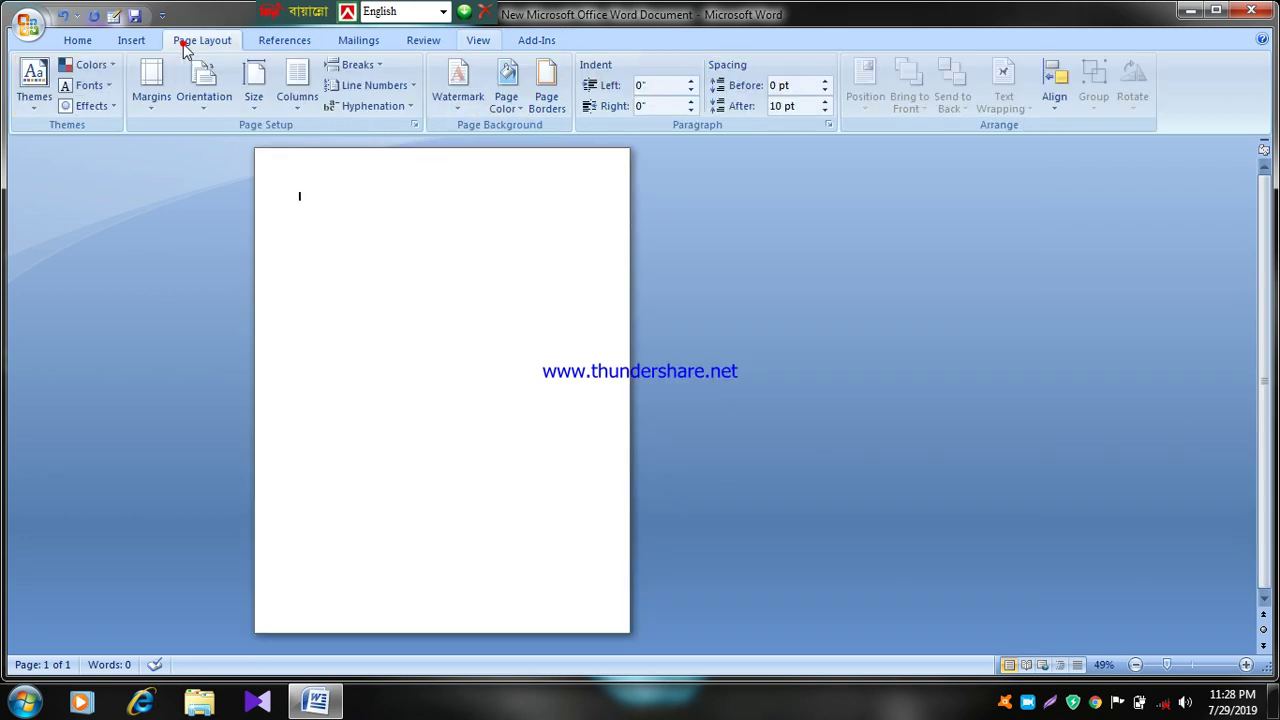
left_click(310, 95)
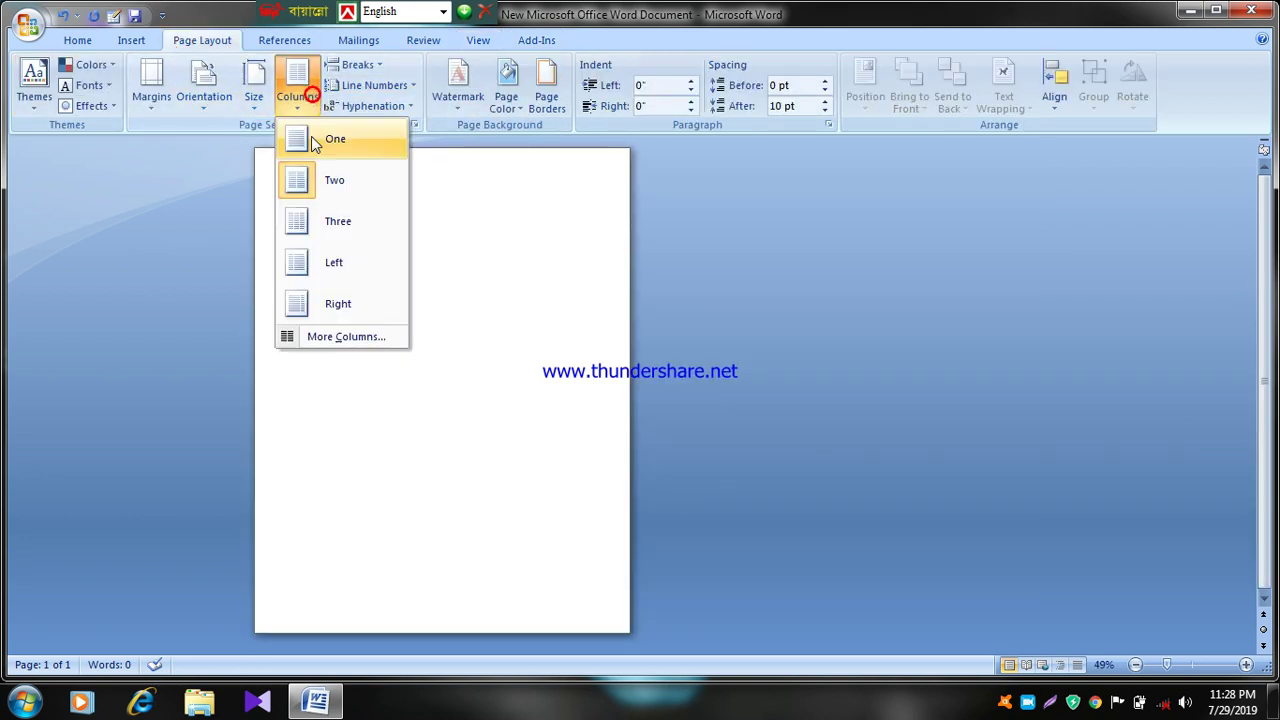
left_click(322, 189)
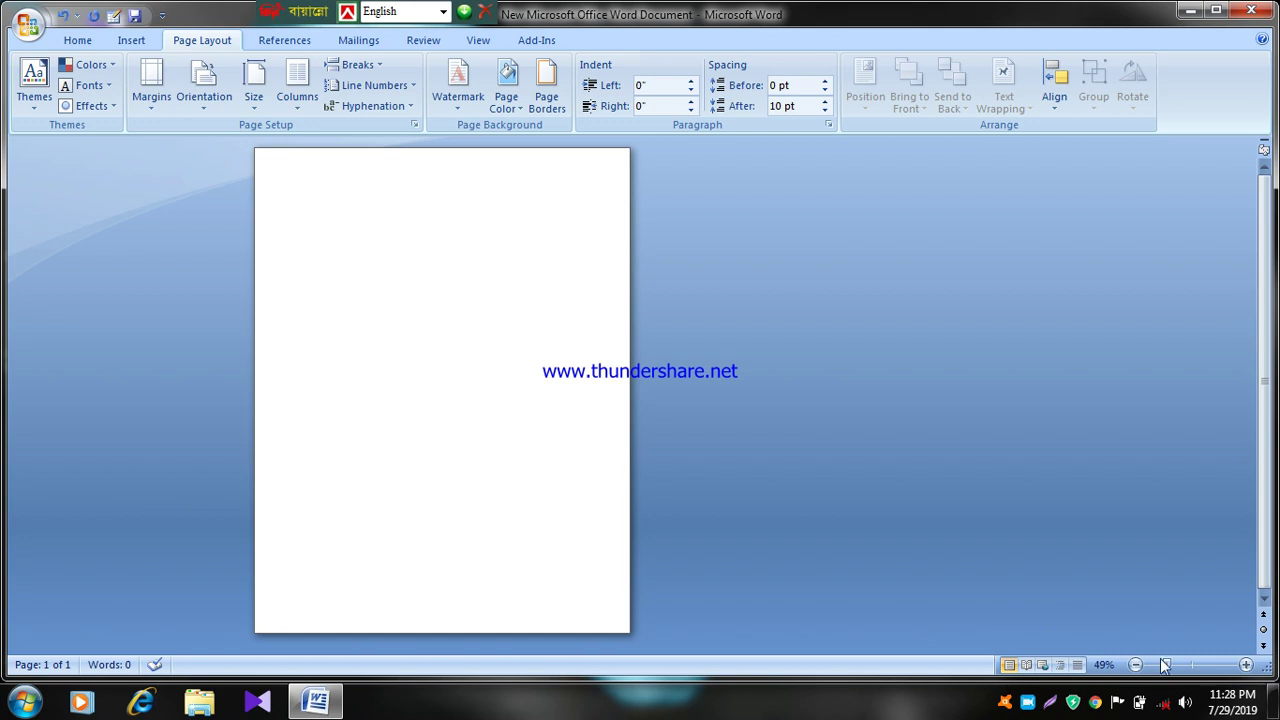
left_click_drag(1166, 665, 1190, 666)
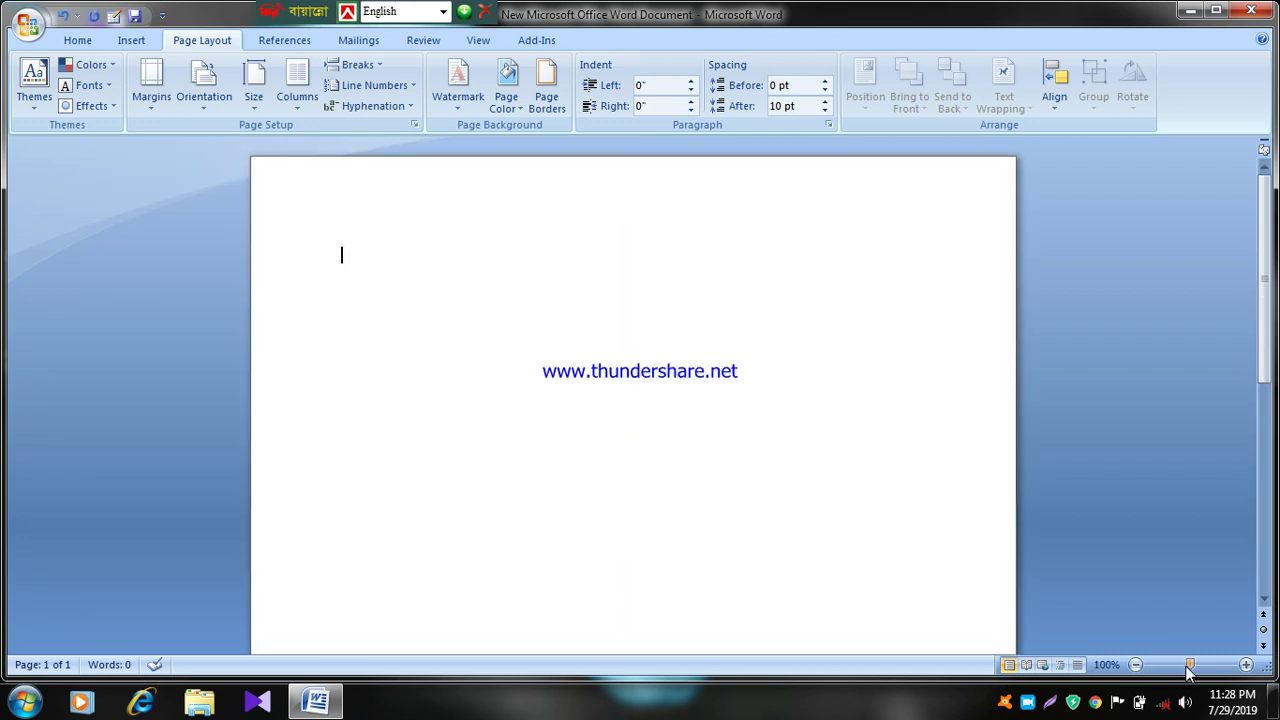
left_click(296, 94)
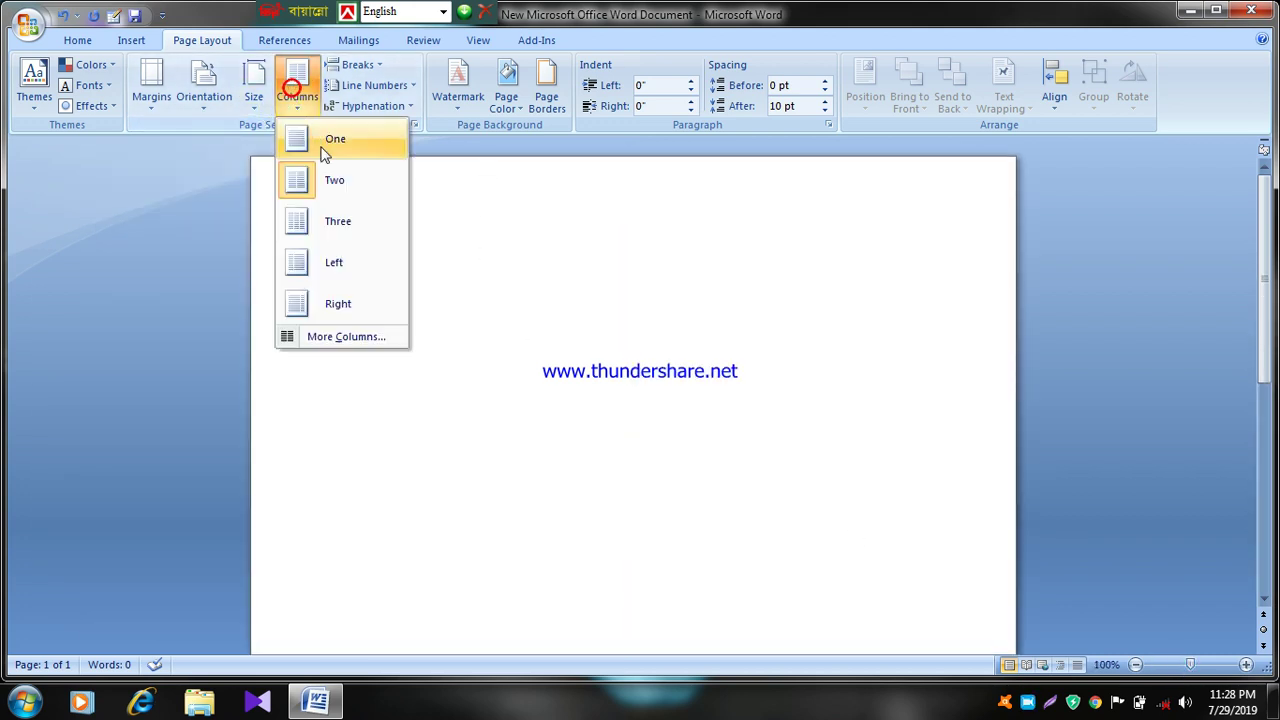
left_click(329, 185)
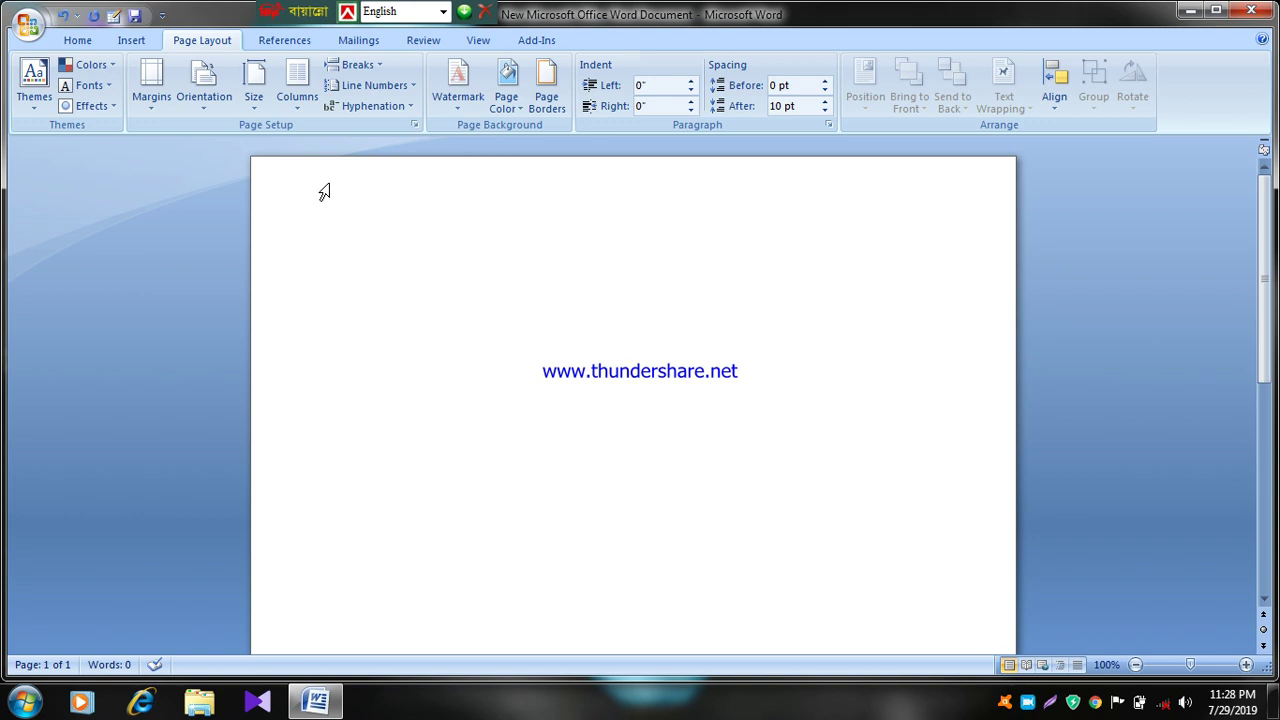
left_click(477, 41)
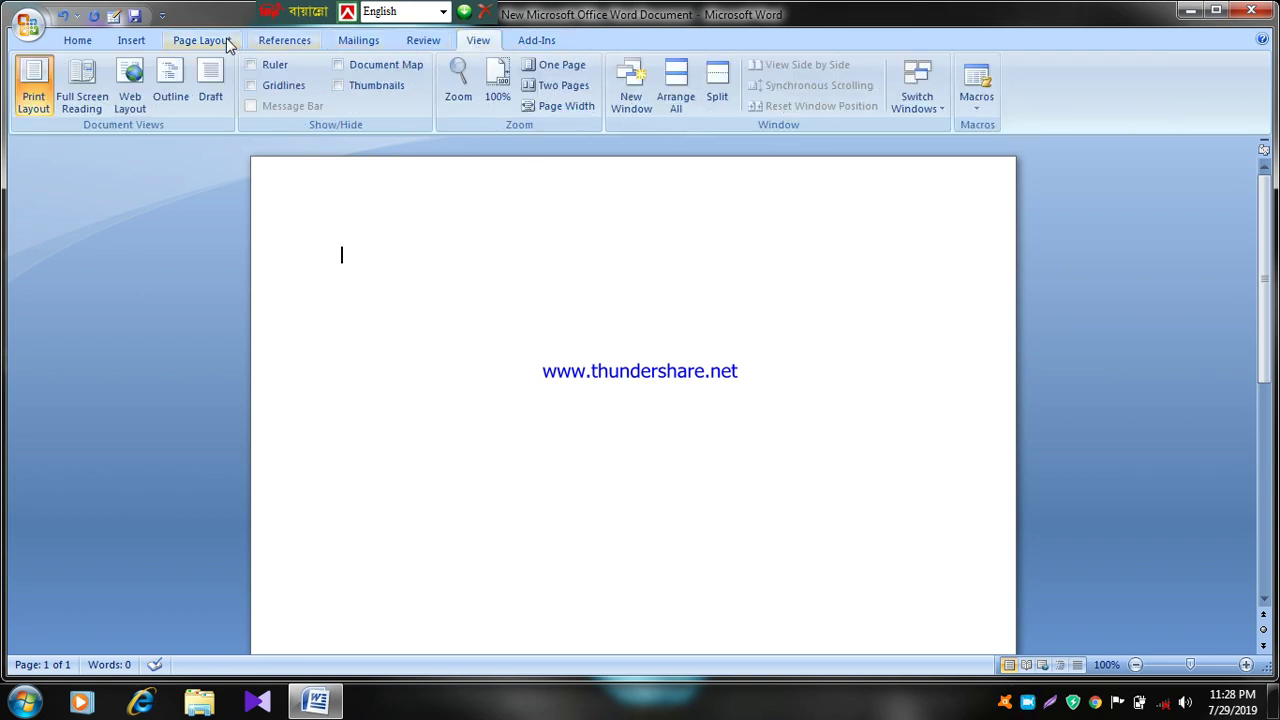
left_click(185, 42)
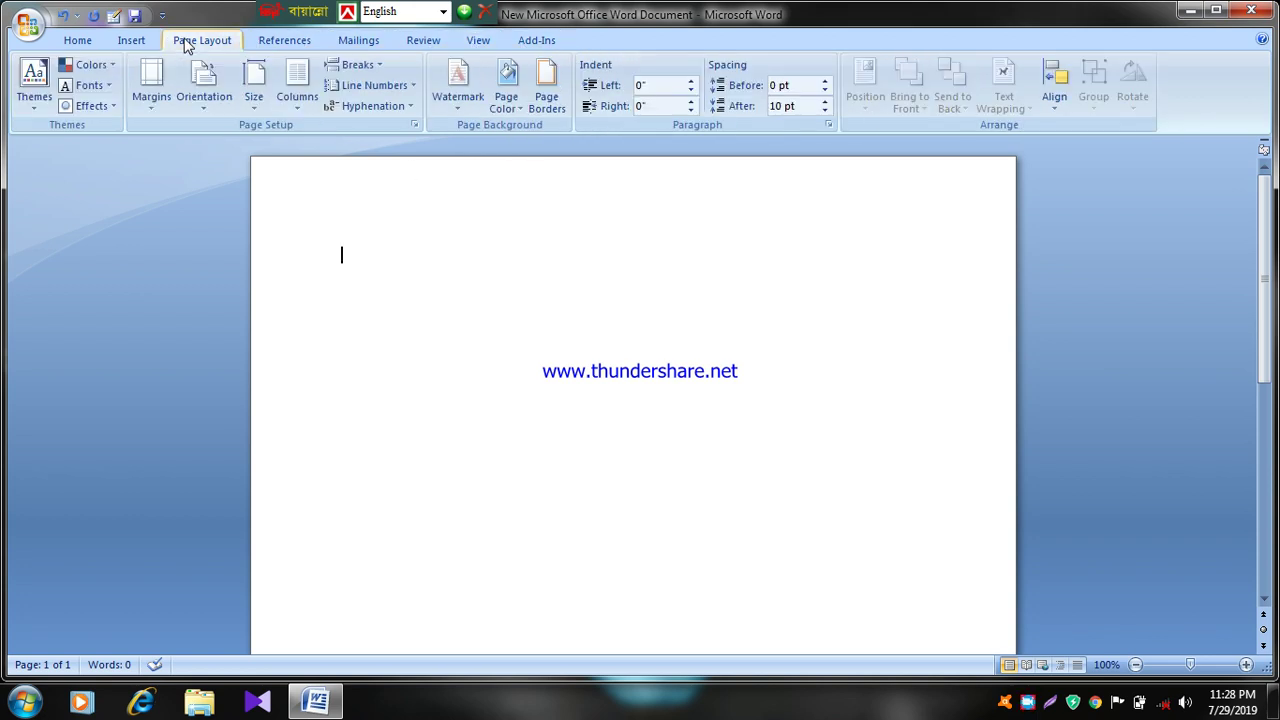
type("Mnbj,kguiiugh,jbkjghut5u6tfjyfgjyfuyfuyfuyfuyt")
Step: Add three more lines of random letters, ending with 'jfgjyftrstres', using Shift+Enter line breaks
key("shift+Return")
type("gfuy6tfi66t jiygti7d8ct vjygvkfuytv")
key("shift+Return")
type("kgbjhghfd")
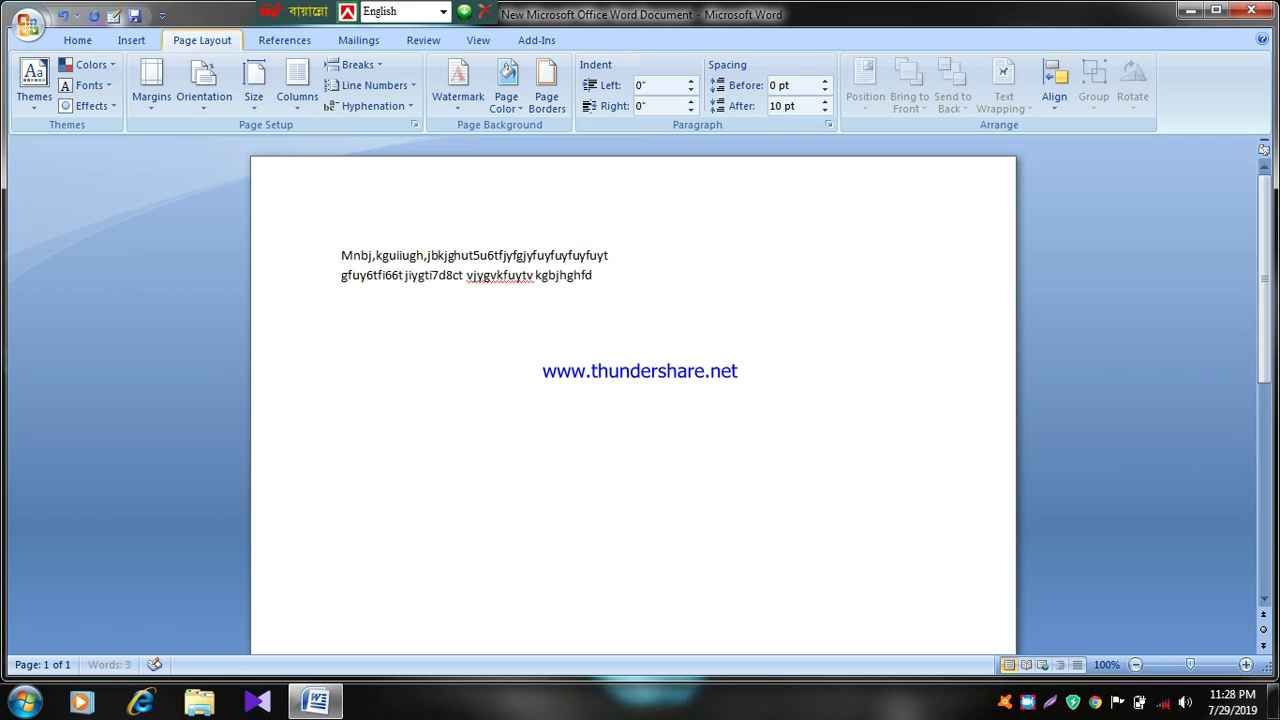
type("gfghjkjhgfdsfdgfghjhkjjhfgtu5rfv,jfg")
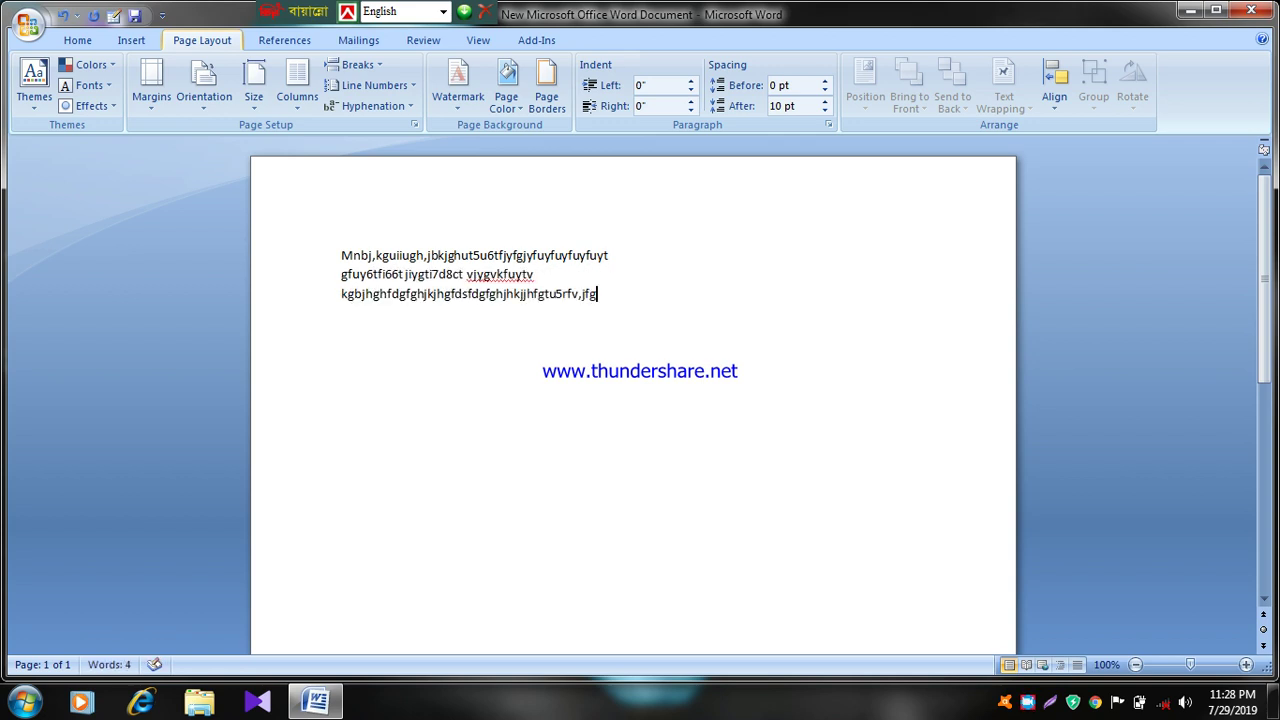
type("cvy")
key("shift+Return")
type("jfgjyftrstres")
Step: Switch to the Page Layout tab, then select the text from line one and deselect it
left_click(131, 40)
scroll(678, 372, "down", 1)
scroll(678, 372, "down", 5)
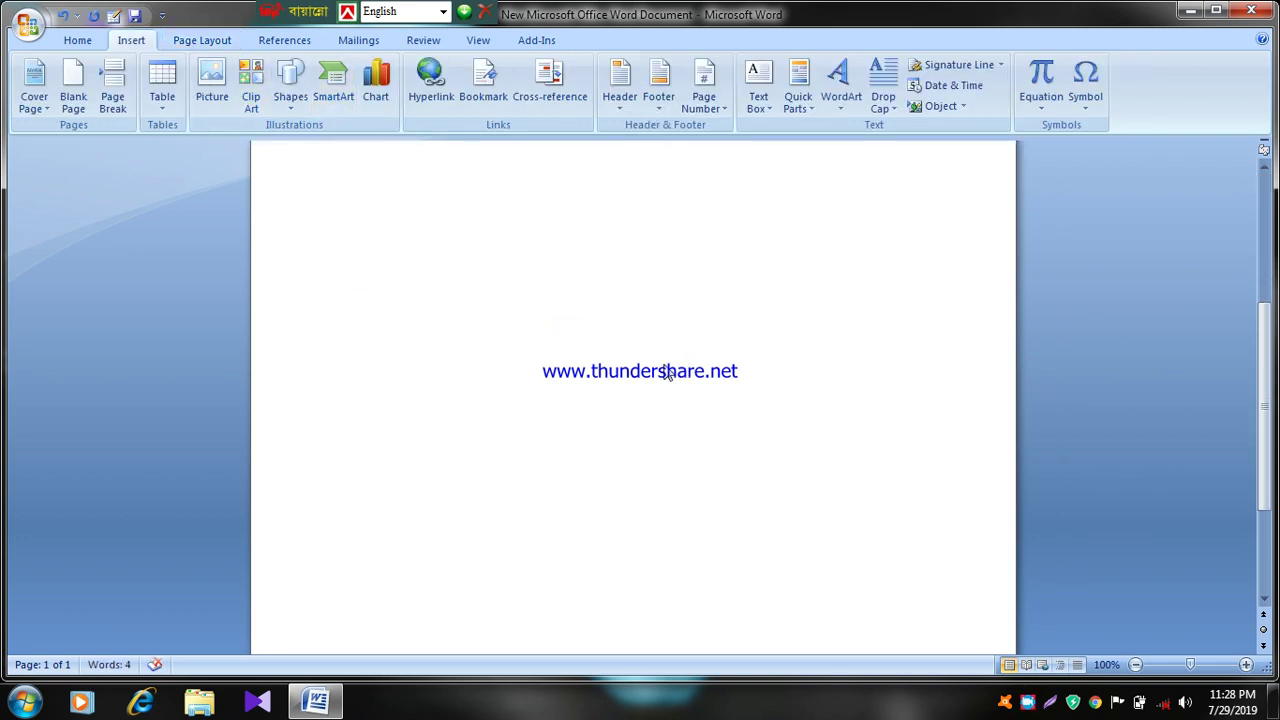
left_click(190, 45)
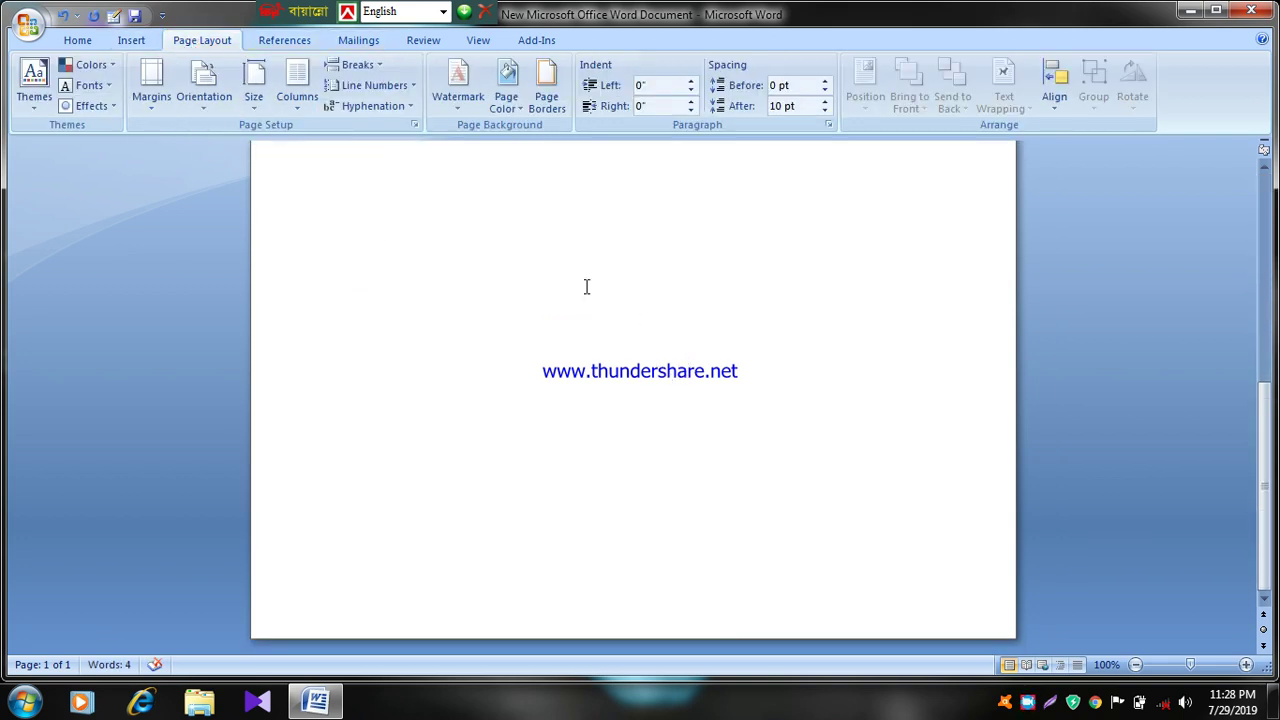
scroll(586, 286, "up", 5)
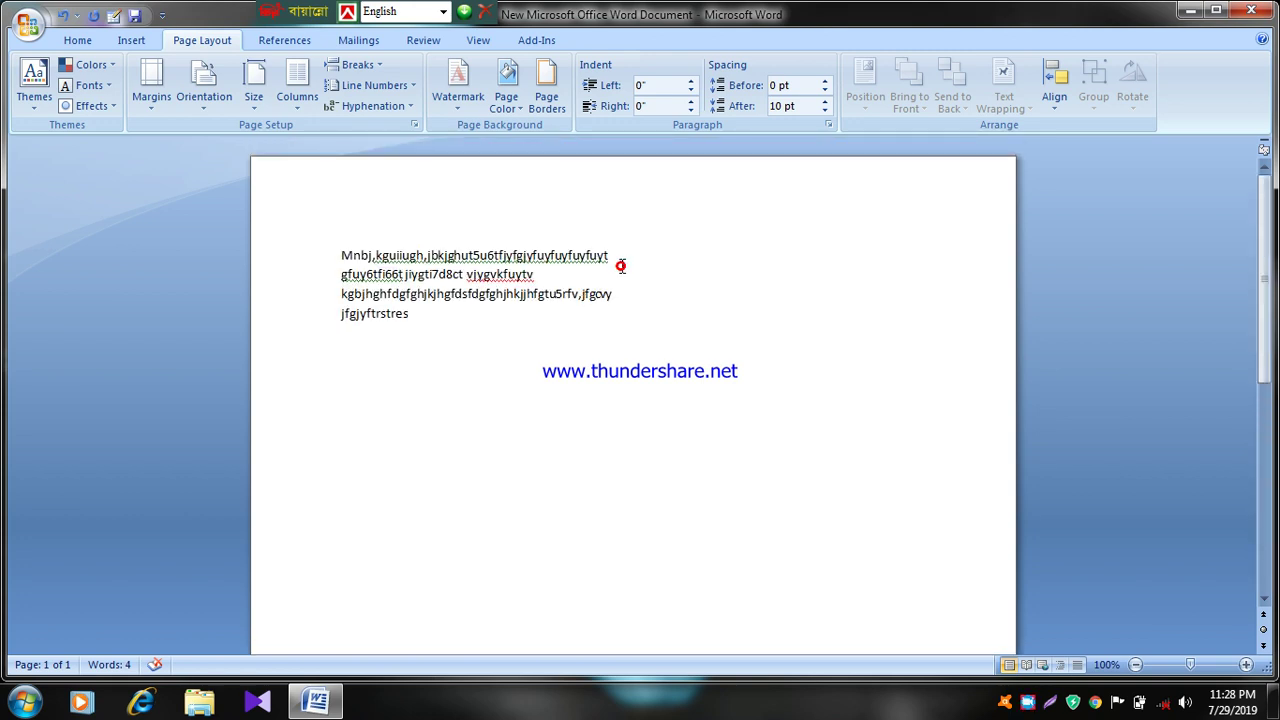
left_click_drag(615, 252, 623, 414)
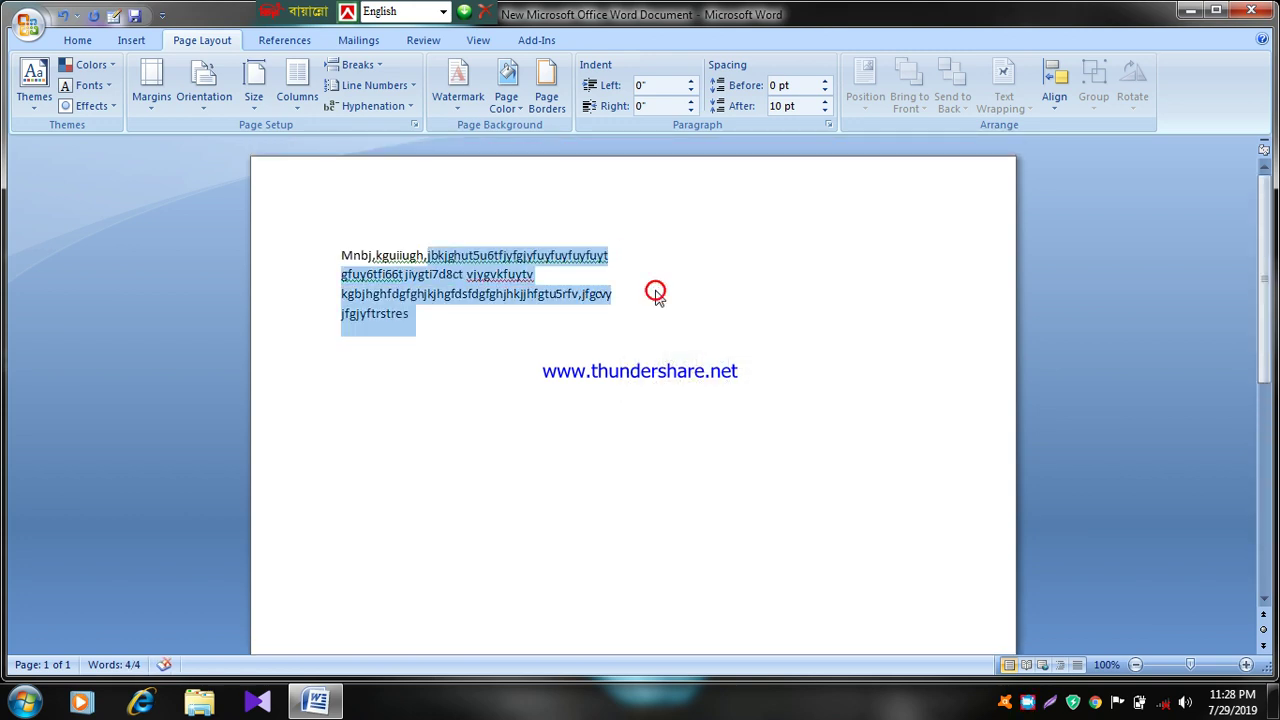
left_click(635, 230)
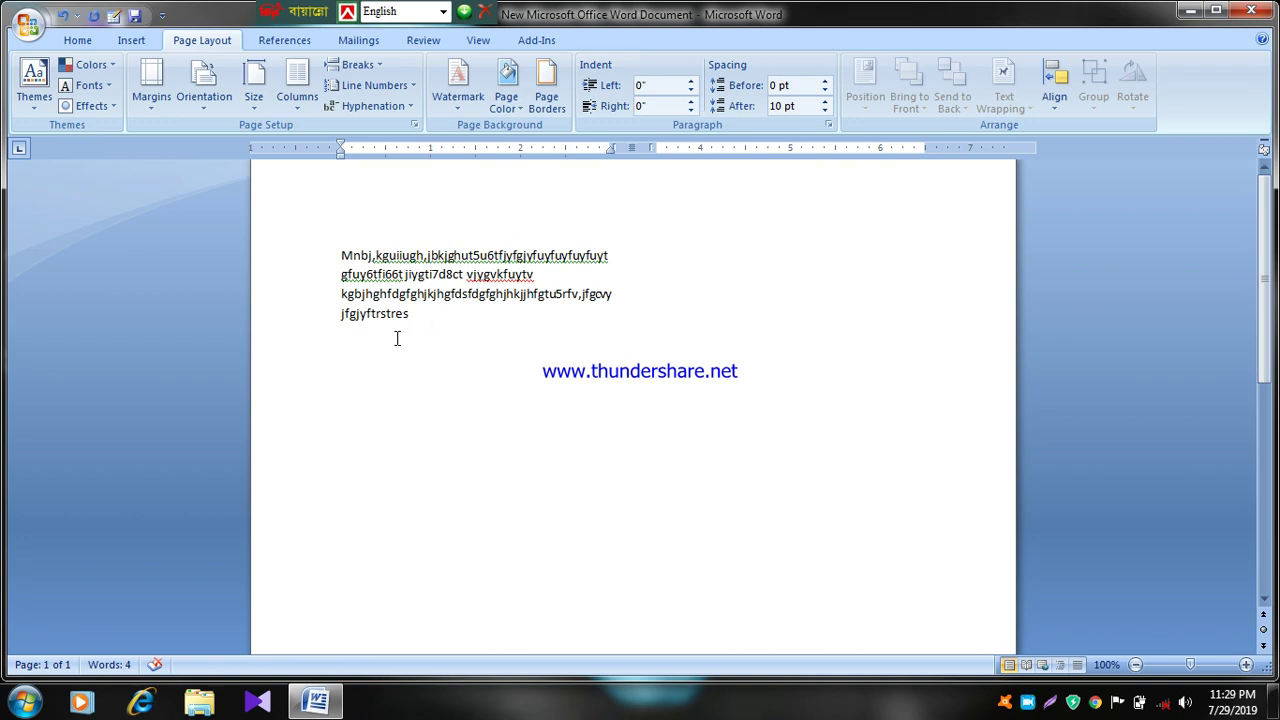
Step: Dismiss the AutoCorrect popup and select all four text lines on the Home tab
left_click(360, 272)
left_click(786, 280)
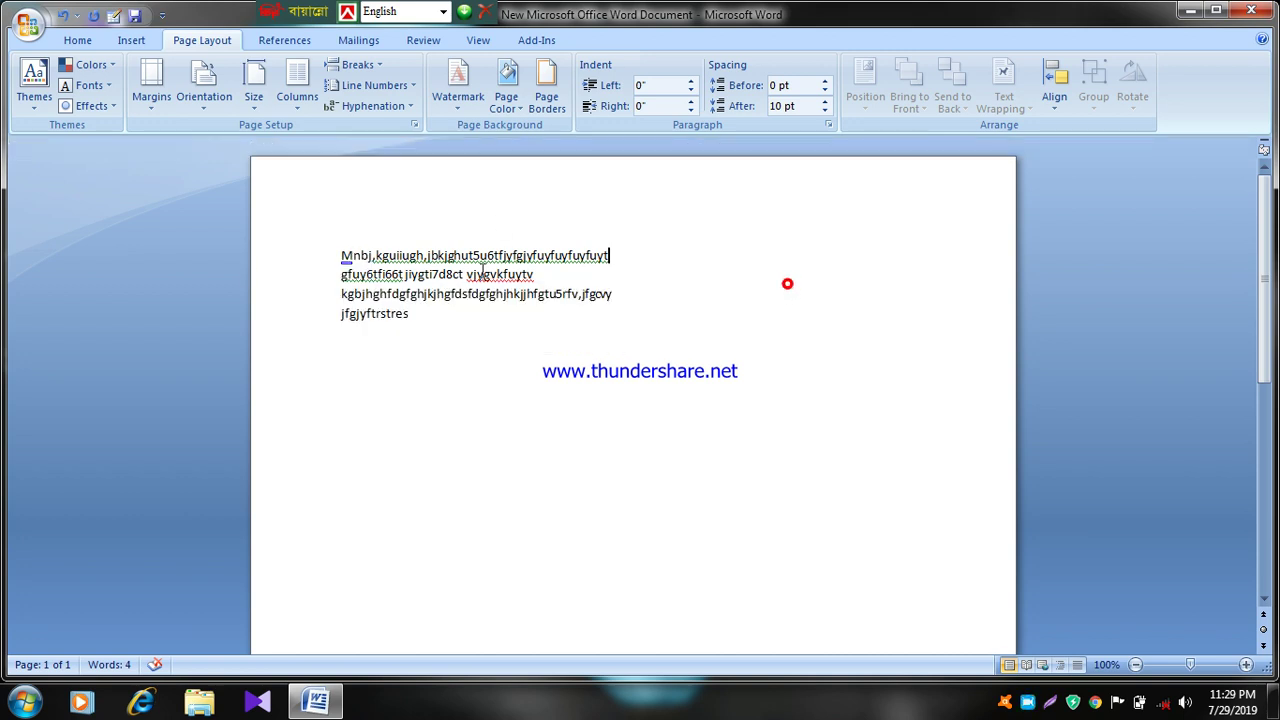
left_click_drag(329, 241, 400, 314)
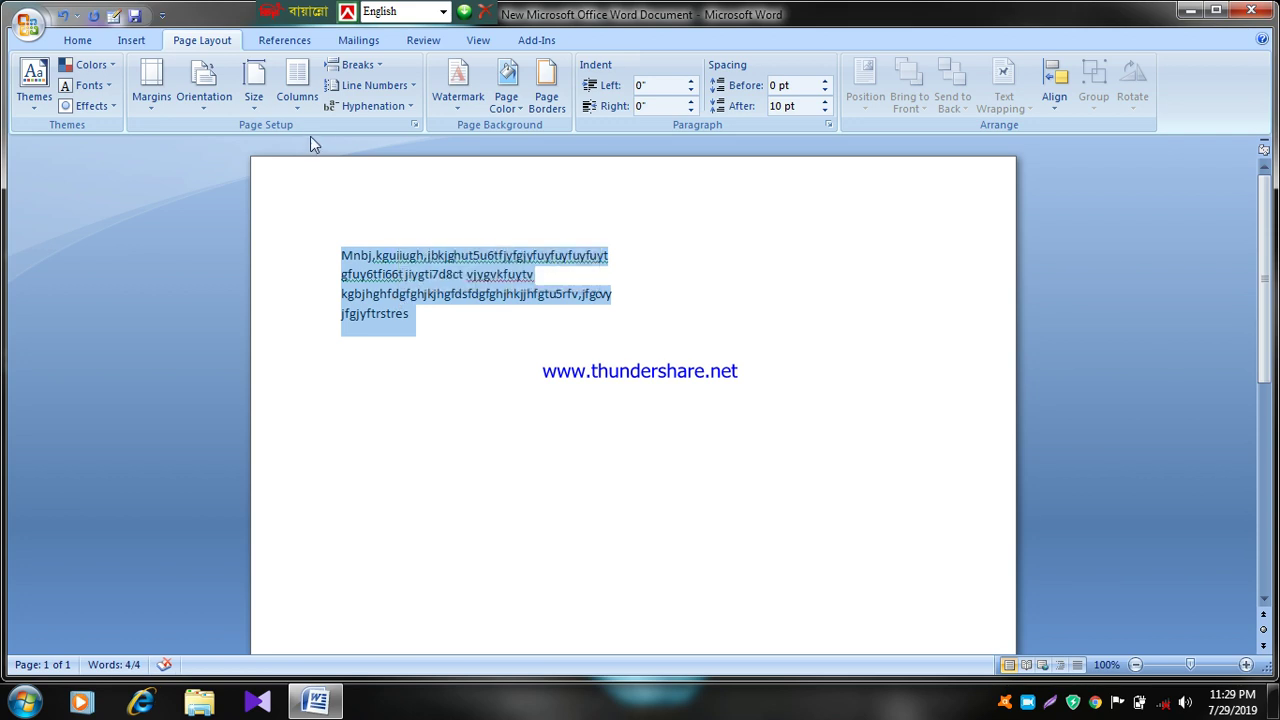
left_click(98, 40)
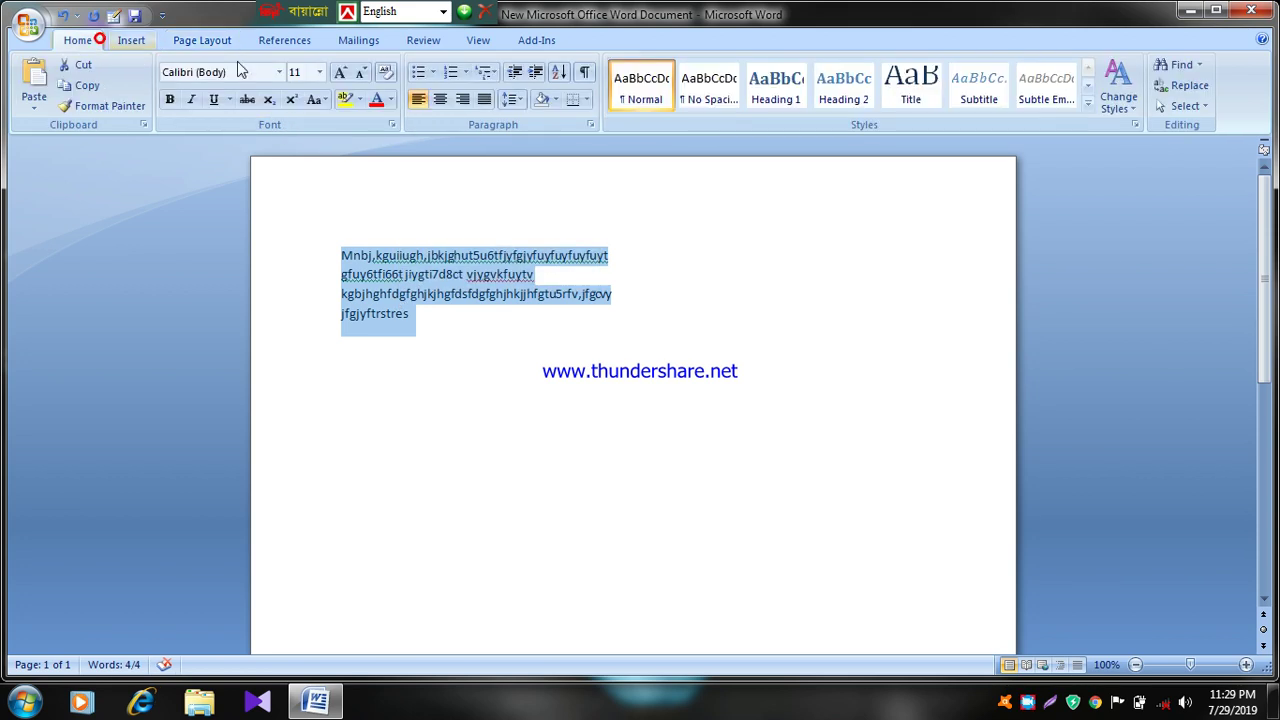
Step: Try justify, right, centre and left alignment on the lines, ending left-aligned, then deselect
left_click(480, 100)
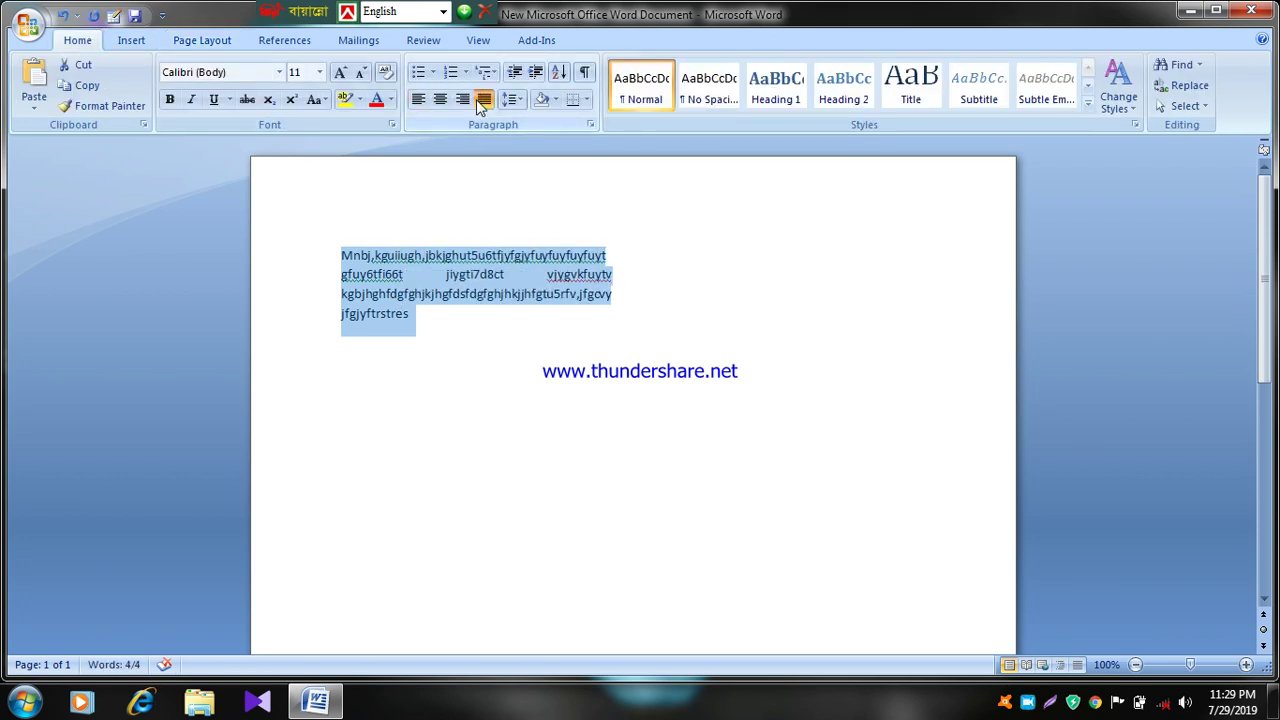
left_click(463, 99)
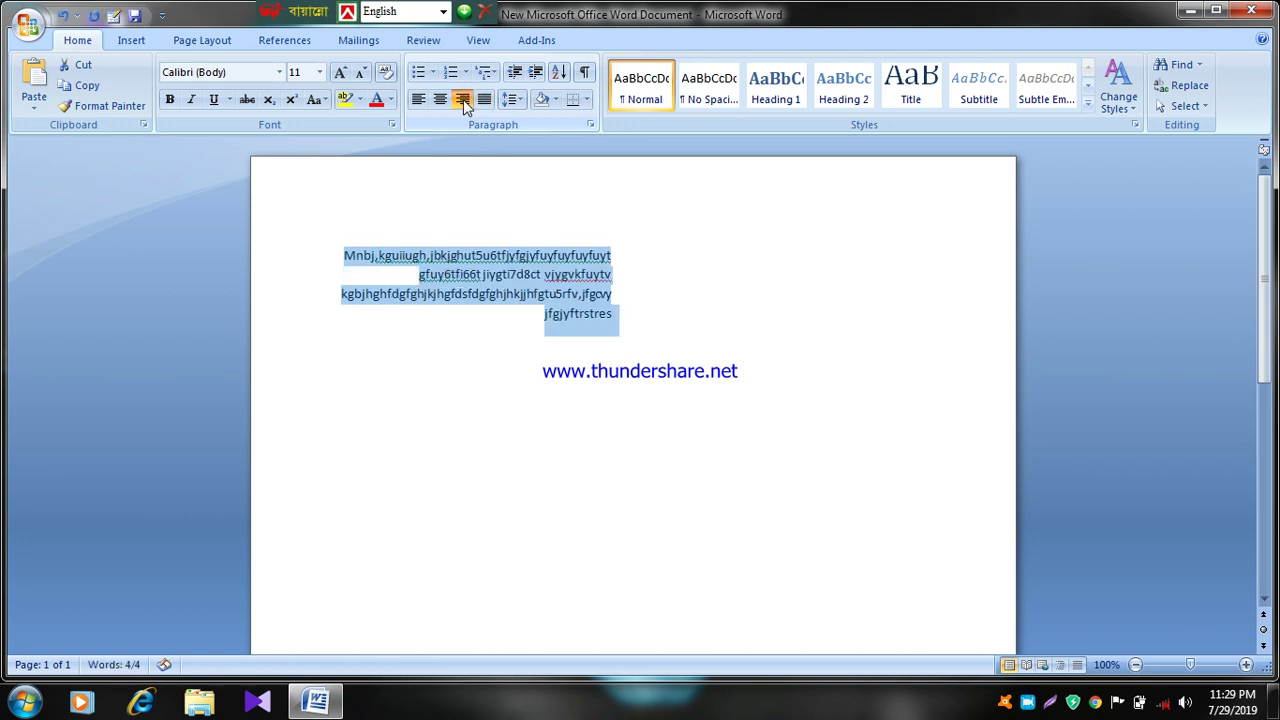
left_click(437, 100)
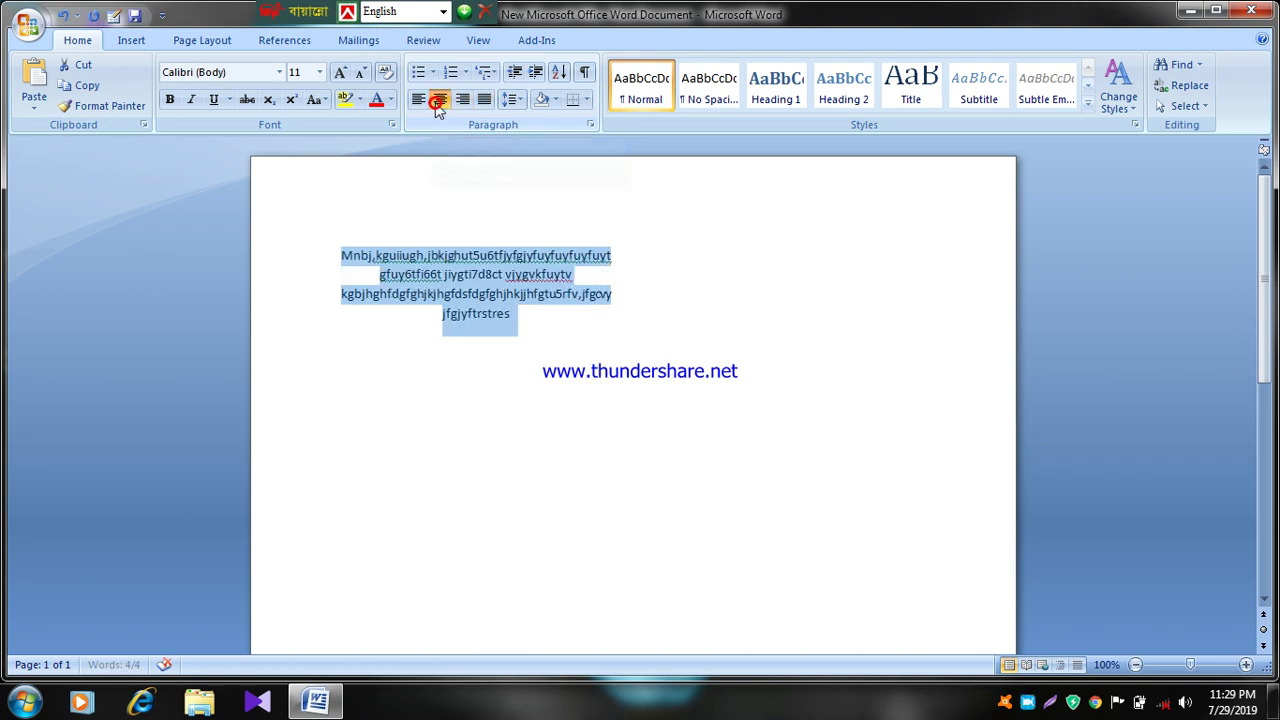
left_click(419, 101)
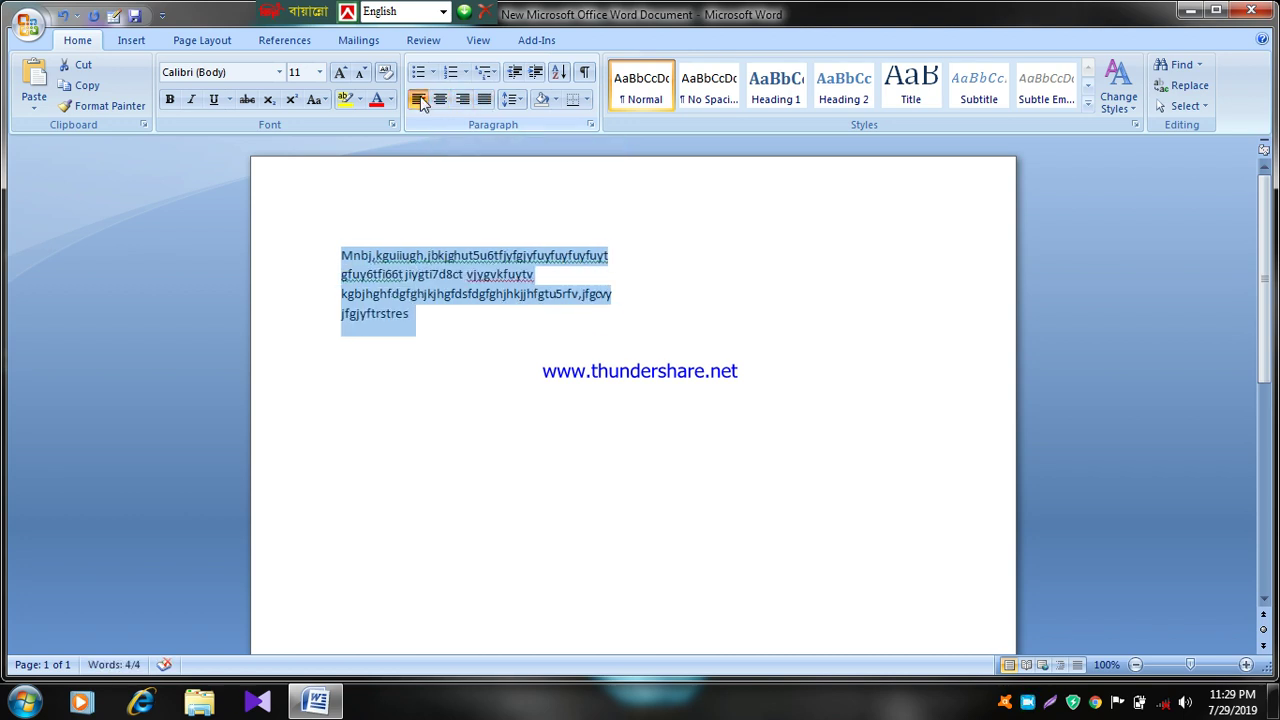
left_click(484, 99)
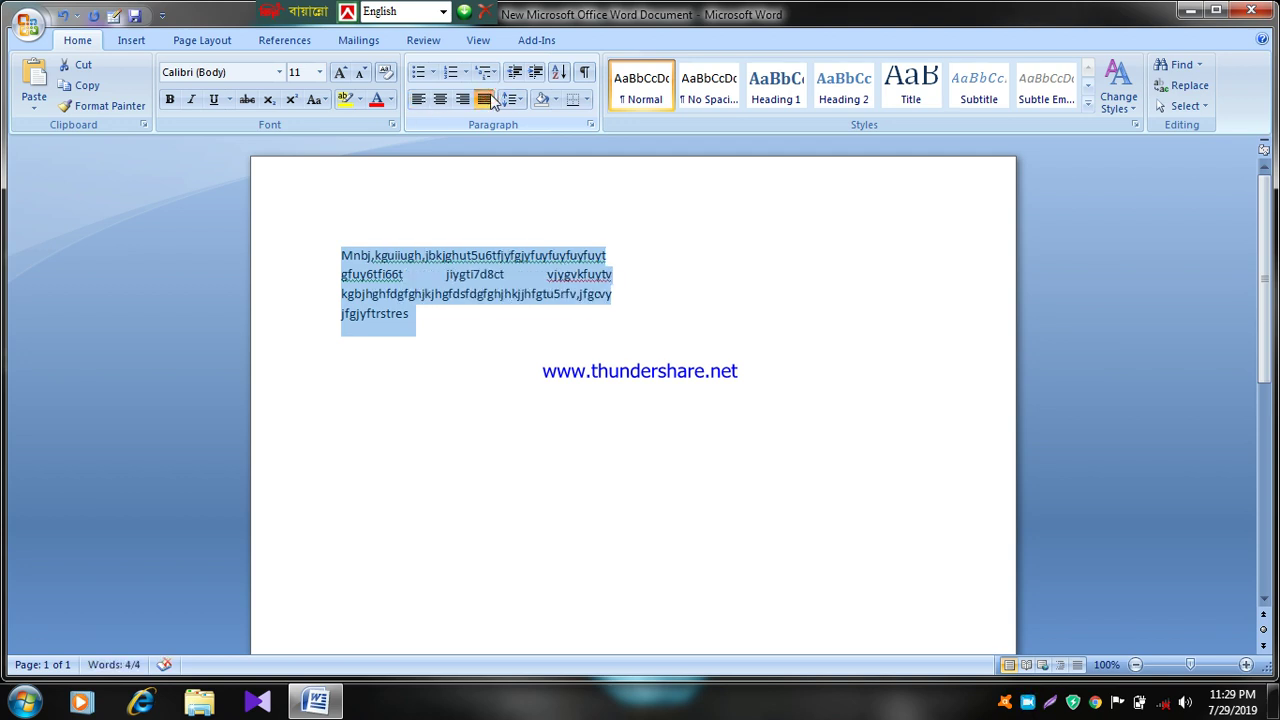
left_click(491, 100)
left_click(516, 190)
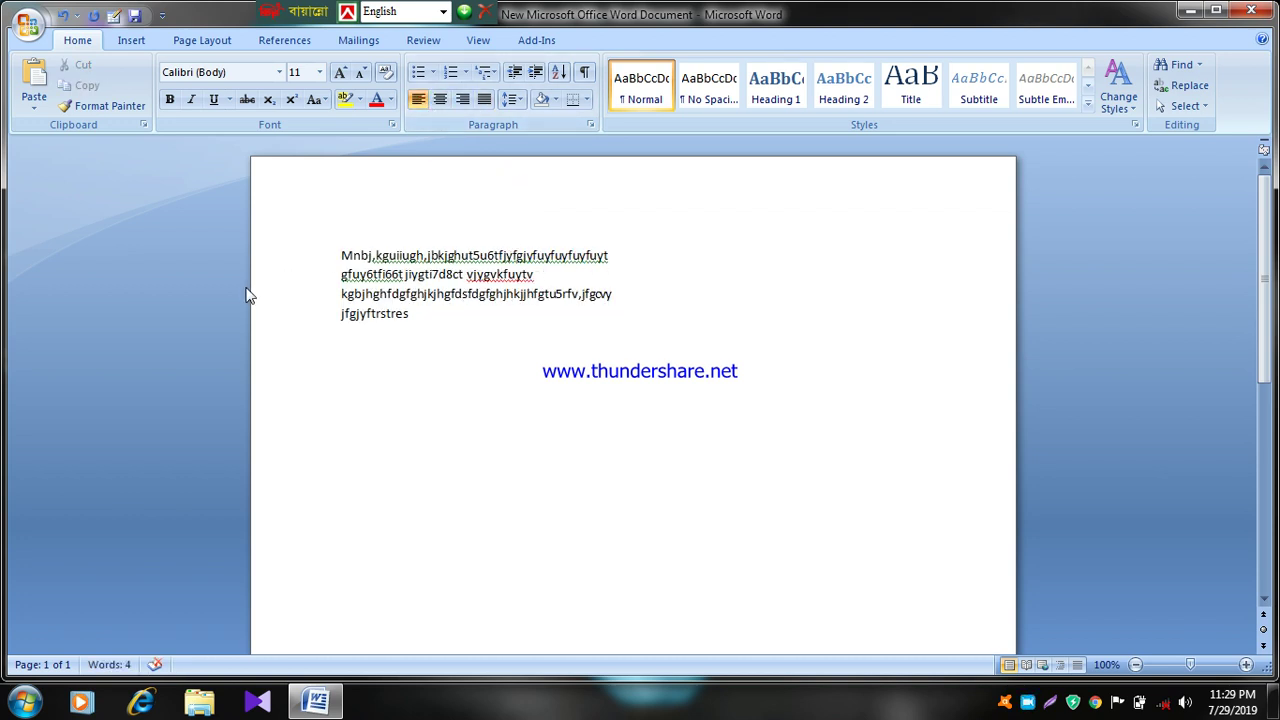
left_click(420, 349)
Step: Insert a column break, type 'bjhgfhtfhgvjgfutfhgfy' in the second column, then undo it with Ctrl+Z
key("Return")
left_click(205, 42)
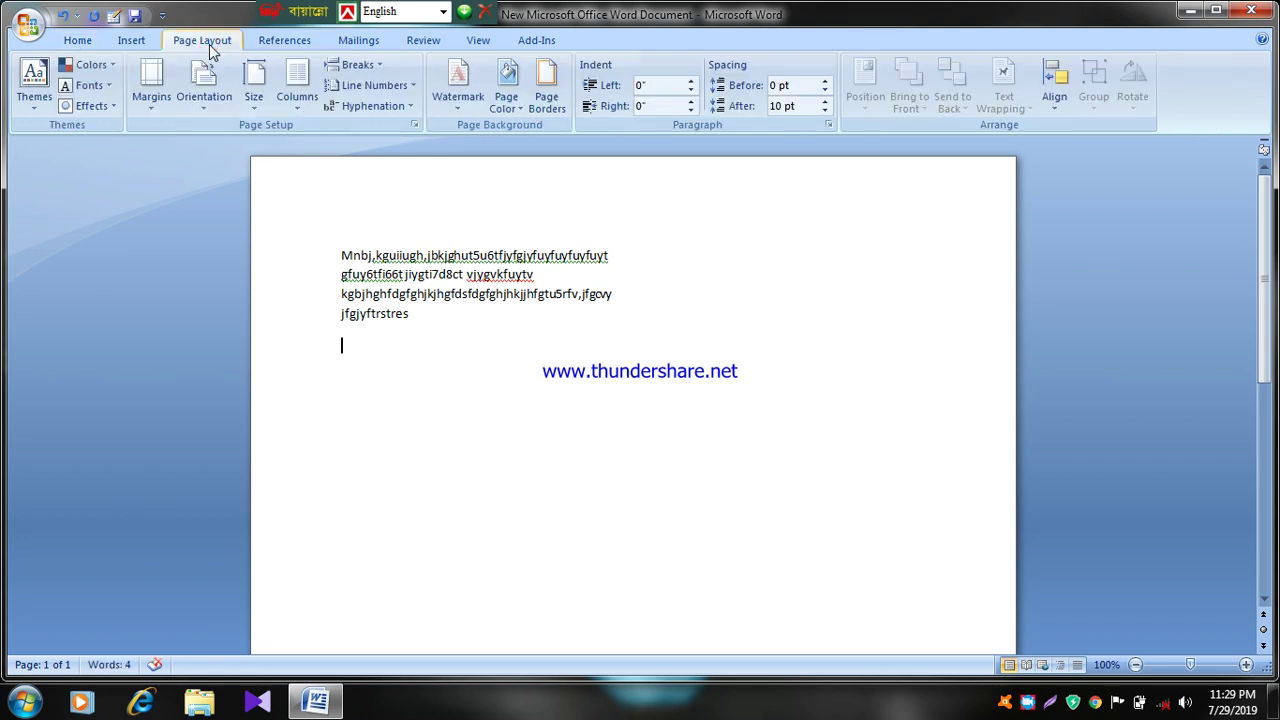
left_click(378, 65)
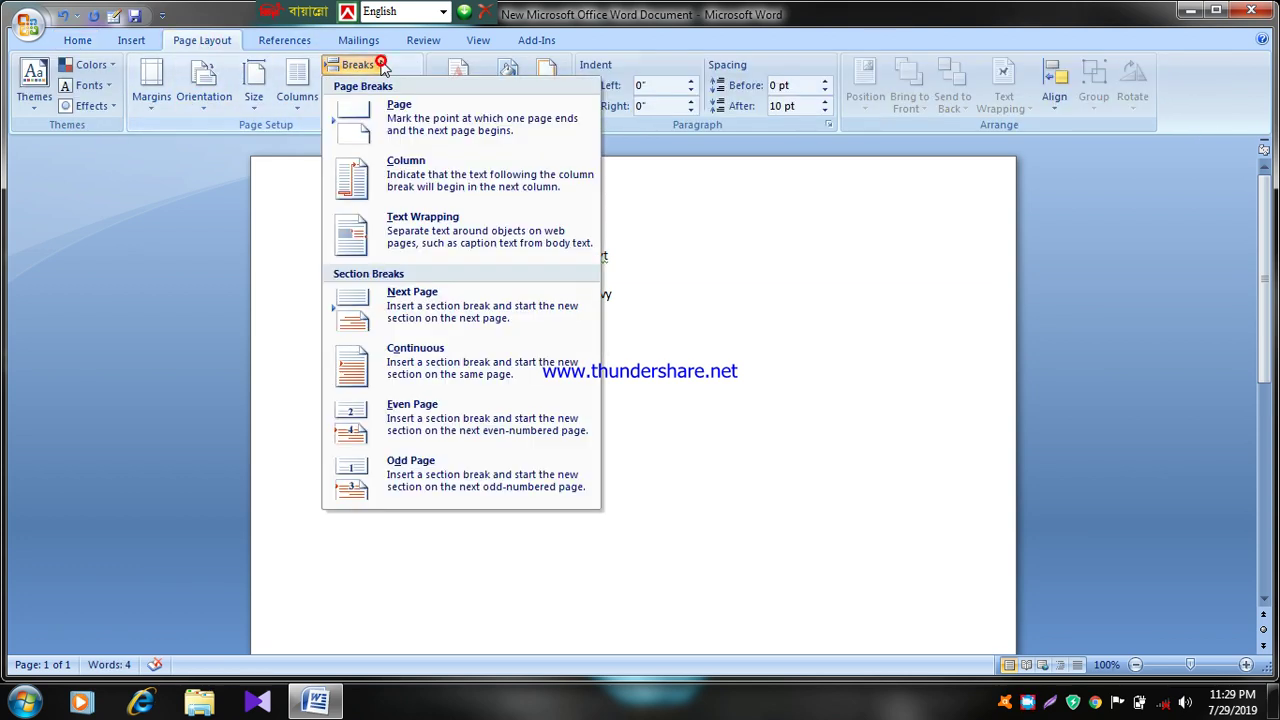
left_click(431, 188)
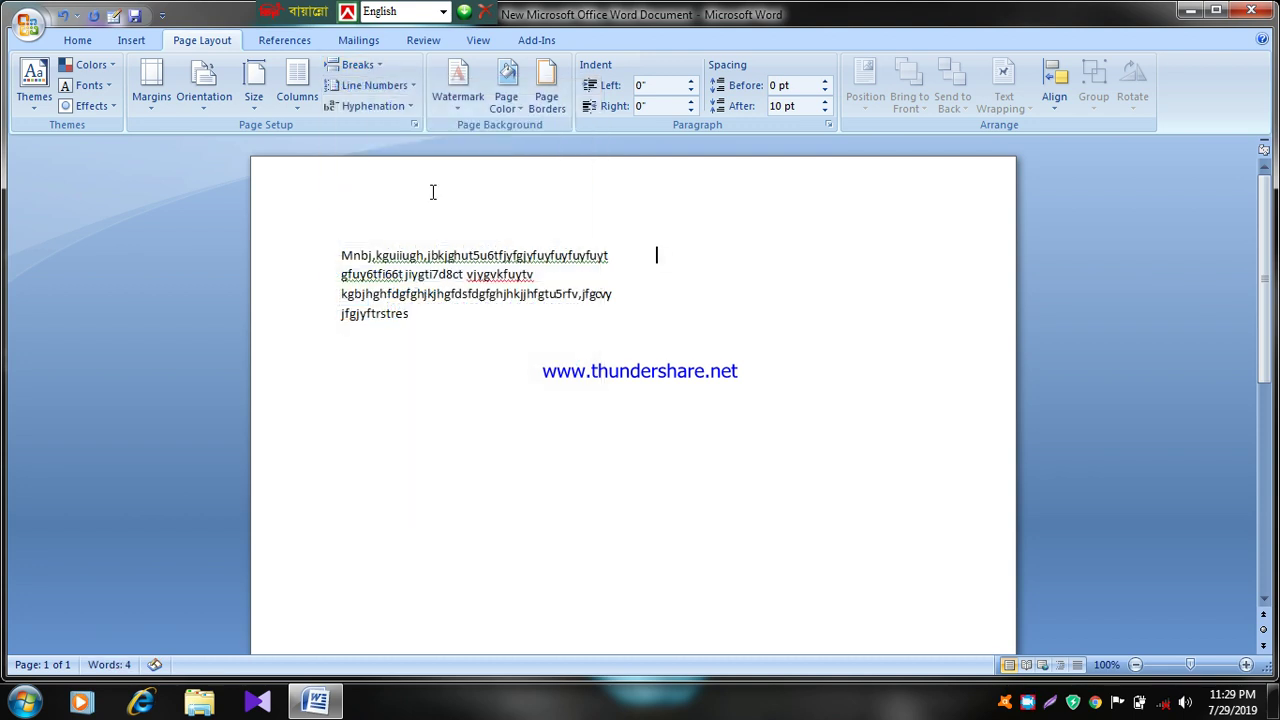
type("bjhgfhtfhgvjgfutfhgfy")
key("ctrl+z")
key("ctrl+z")
key("ctrl+z")
key("ctrl+z")
key("ctrl+z")
key("ctrl+z")
key("ctrl+z")
key("ctrl+z")
key("ctrl+z")
key("ctrl+z")
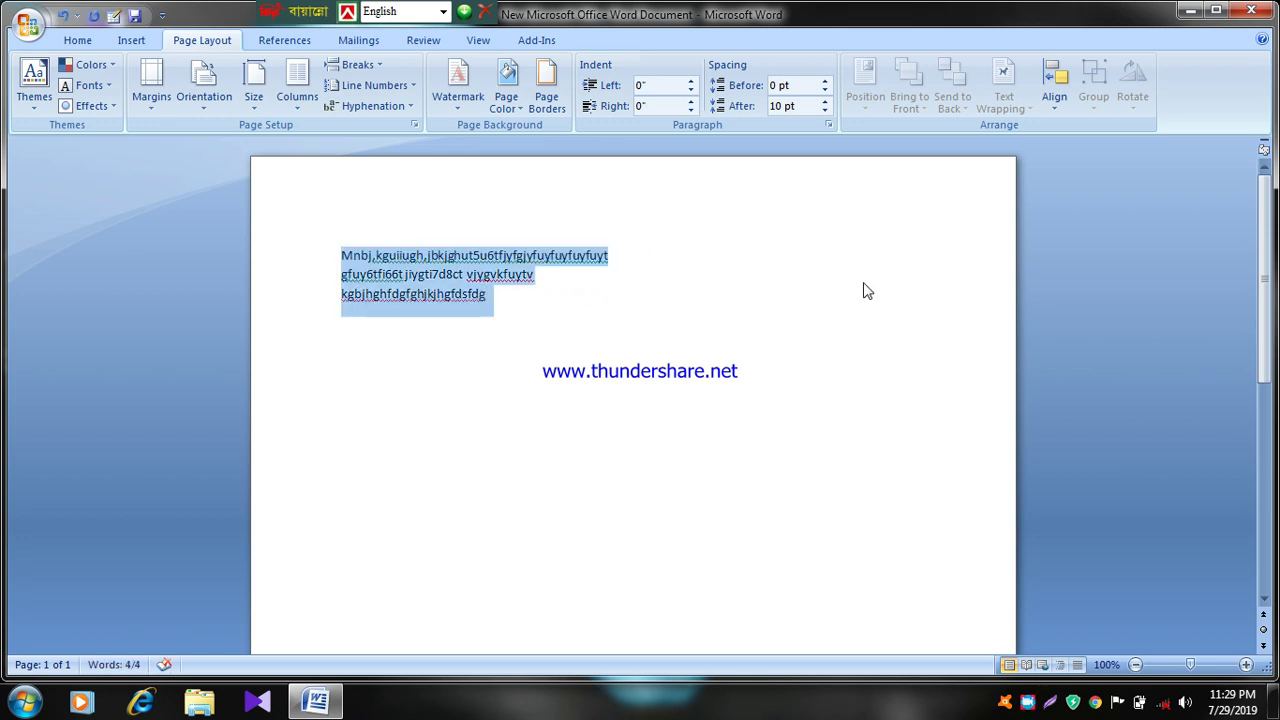
key("ctrl+z")
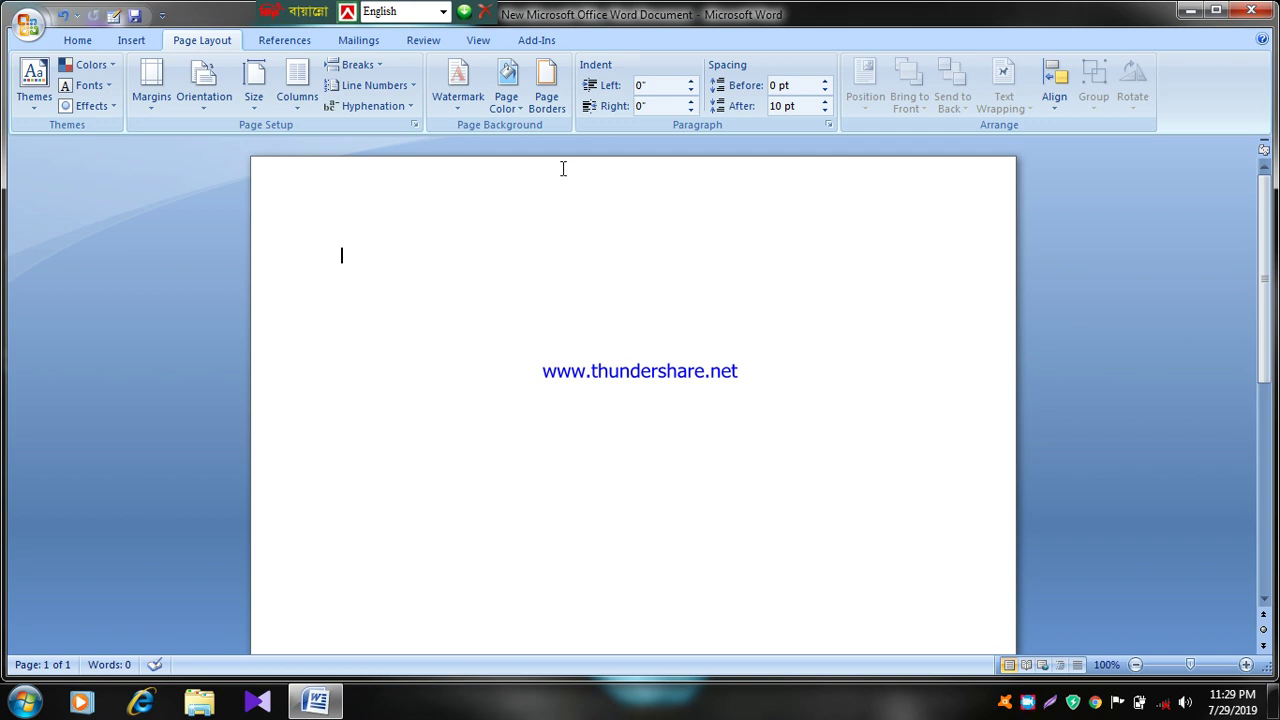
Step: Set Columns to One, then to Two, and type a line of random filler letters
left_click(297, 90)
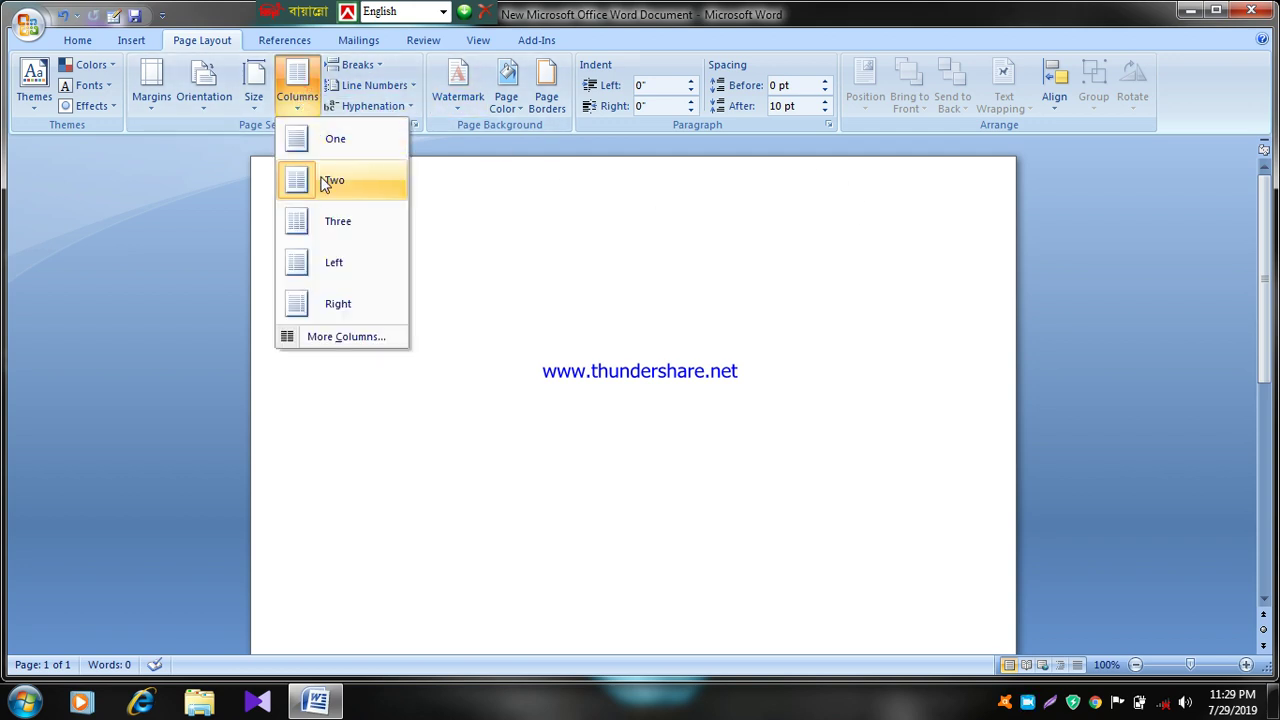
left_click(323, 150)
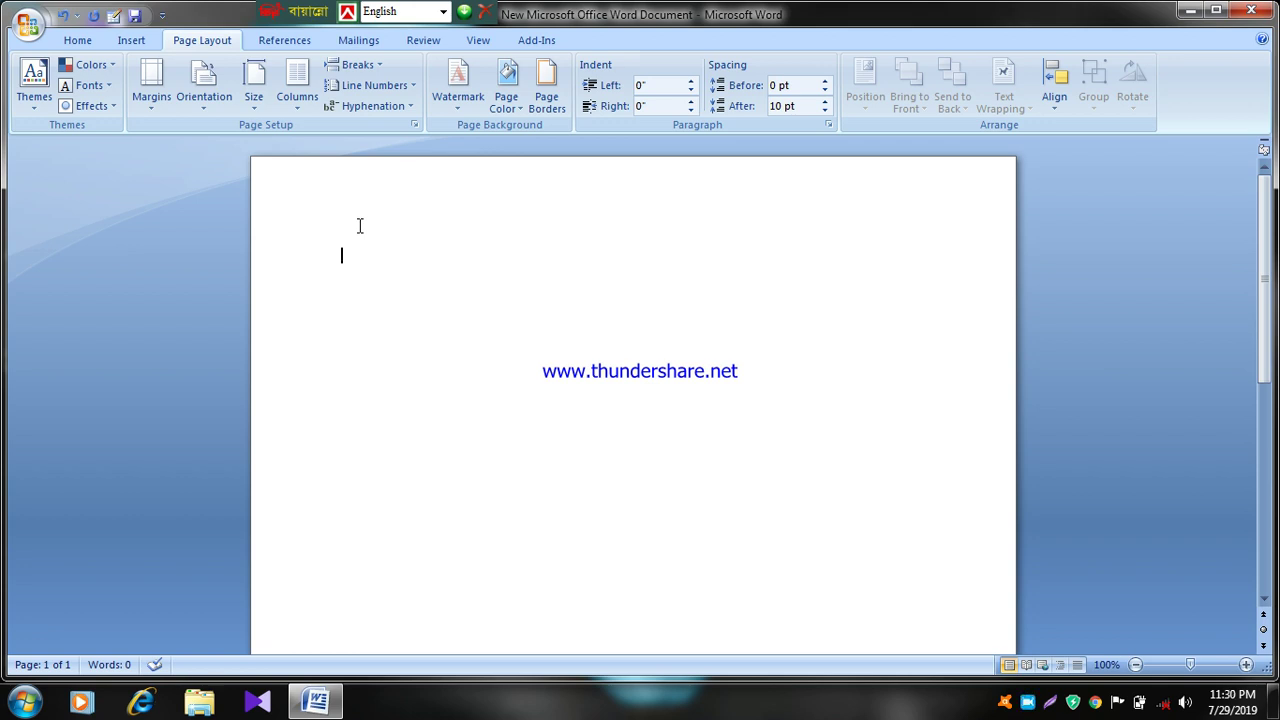
left_click(297, 100)
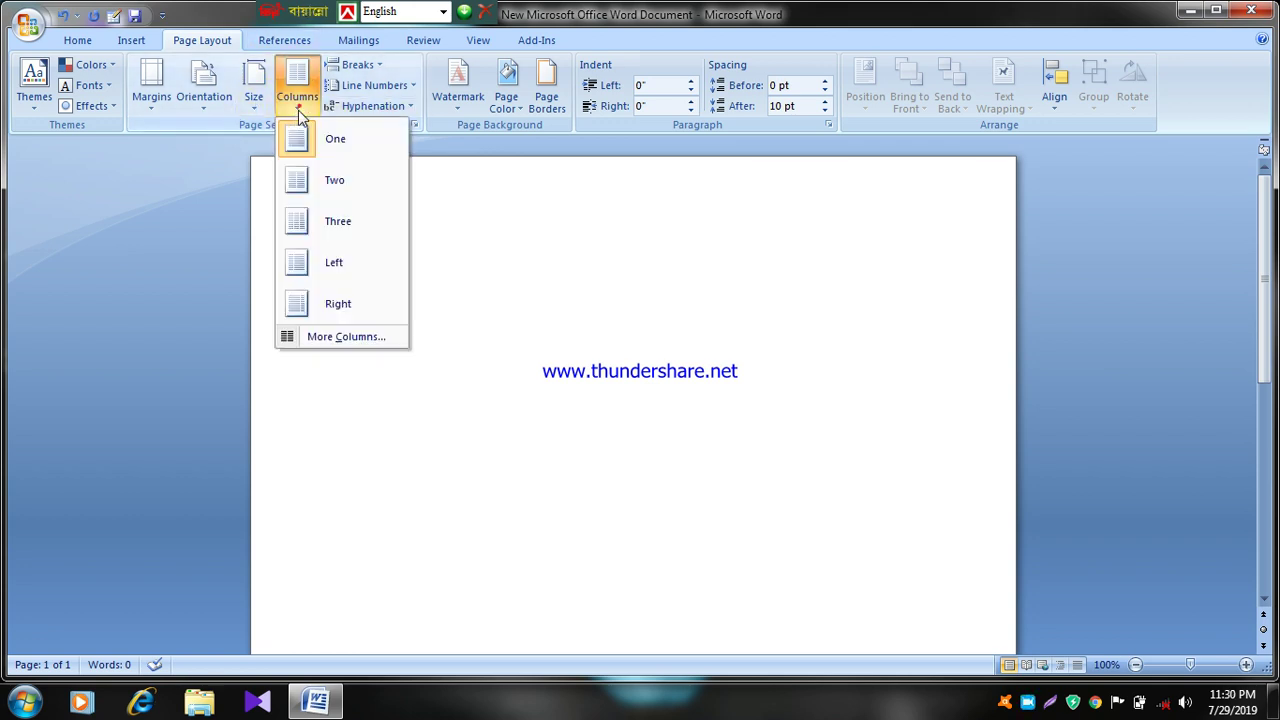
left_click(321, 194)
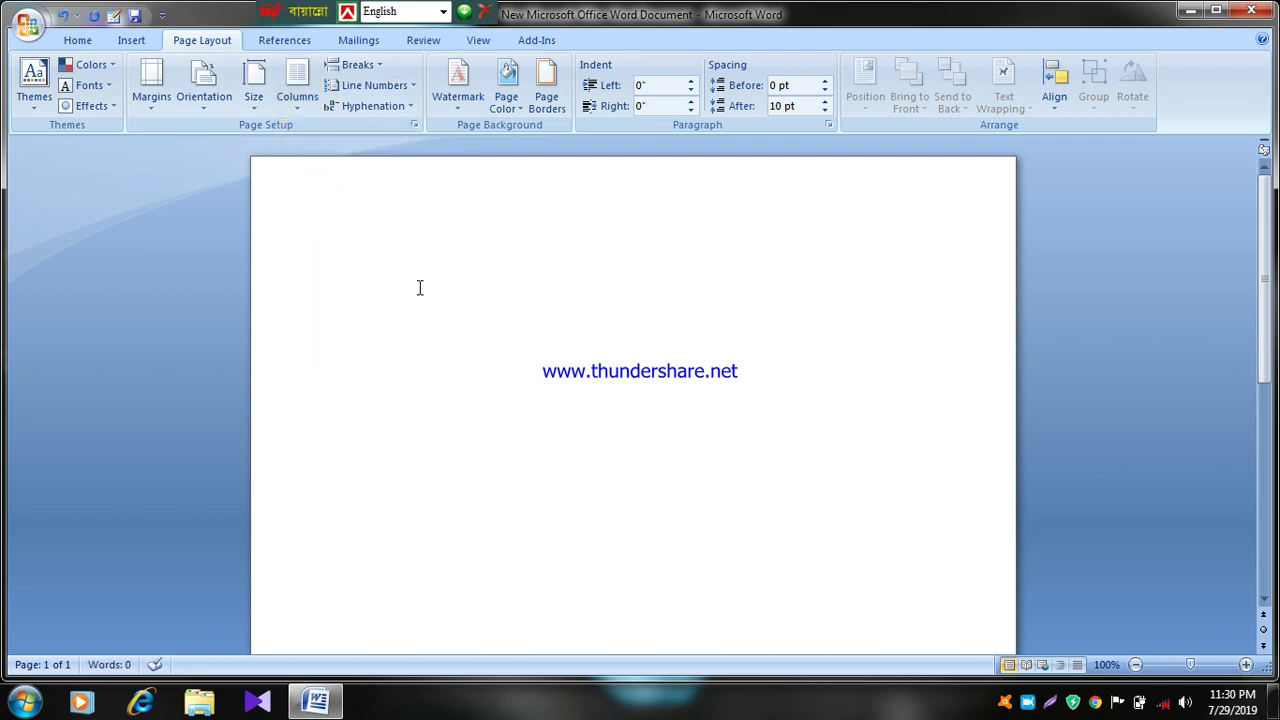
type("zxdxgfdtydhgchgfhgfhghgfhgfhgfhgfhgfhgfgfhgfgfhgfhgfgfgff")
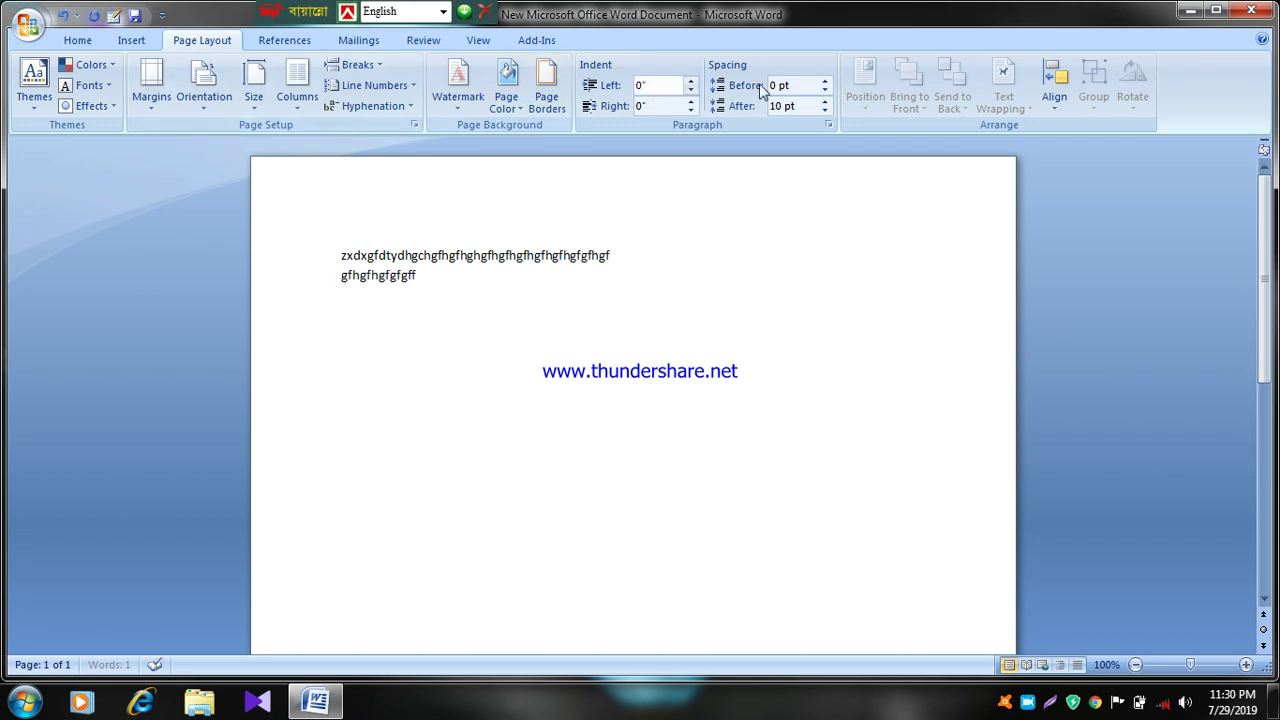
left_click(923, 306)
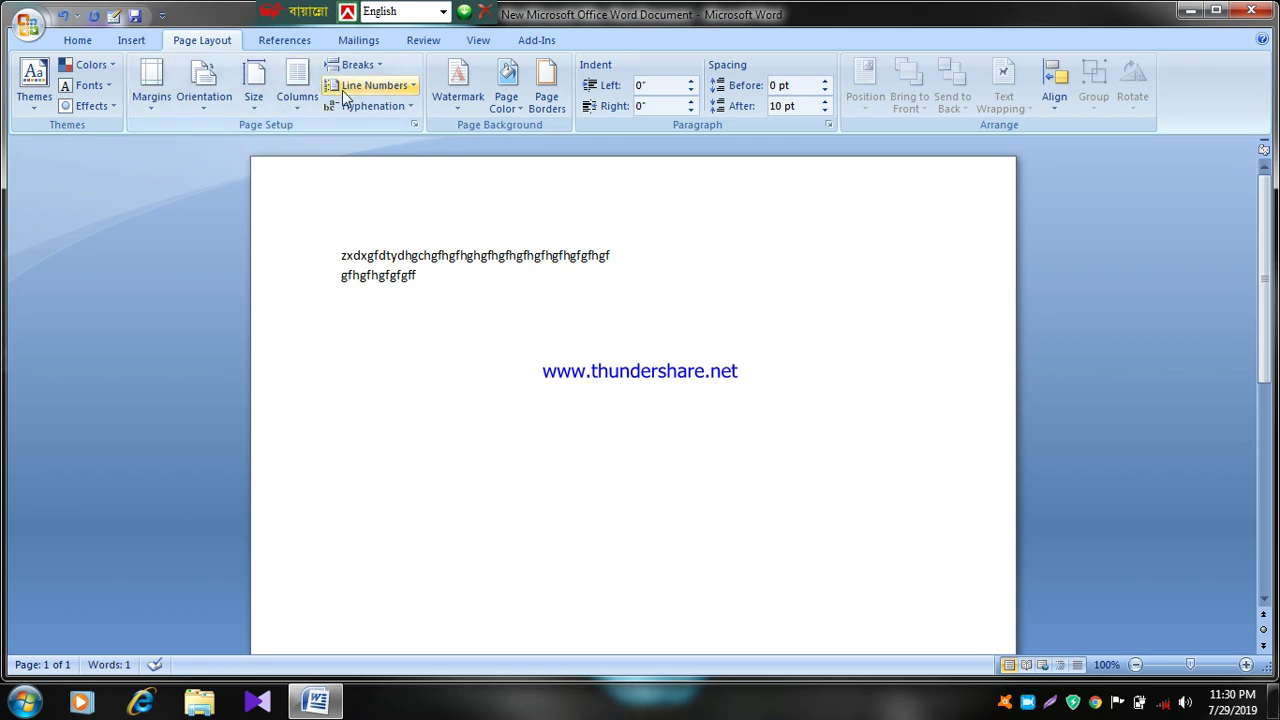
Step: Insert a column break, type and erase 'vjffgvgv', then select all text and delete it
left_click(380, 65)
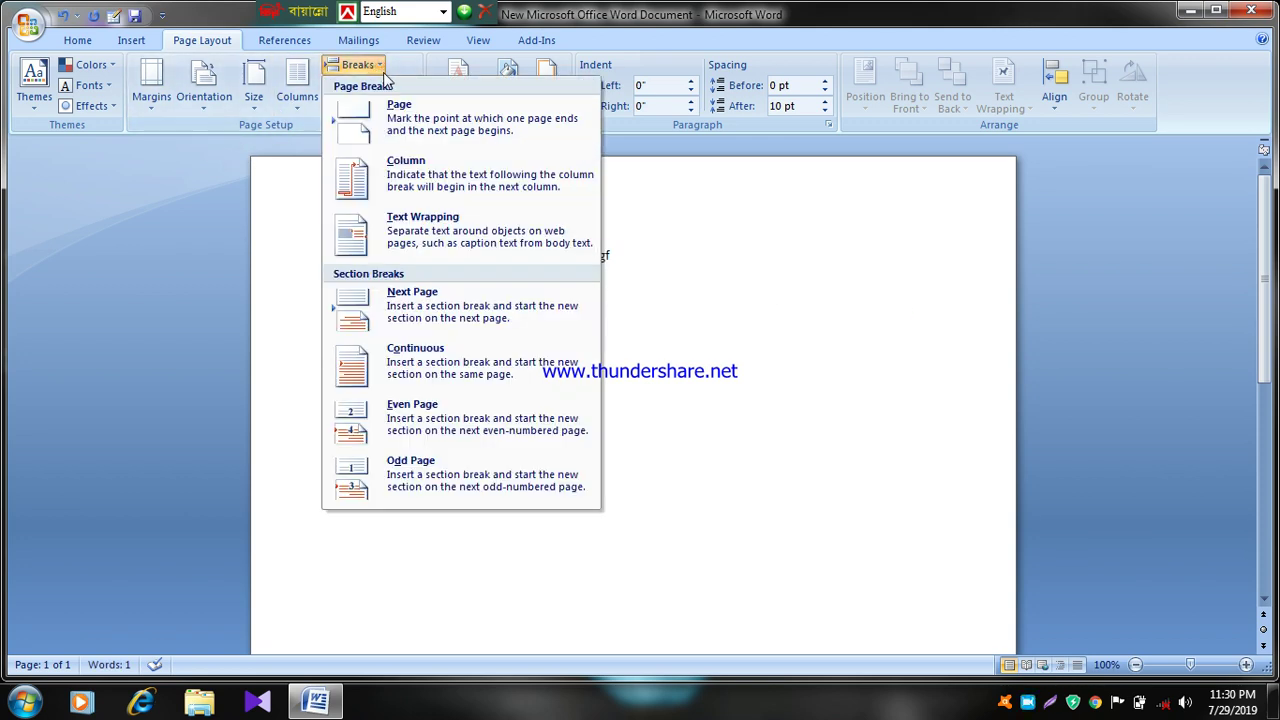
left_click(395, 182)
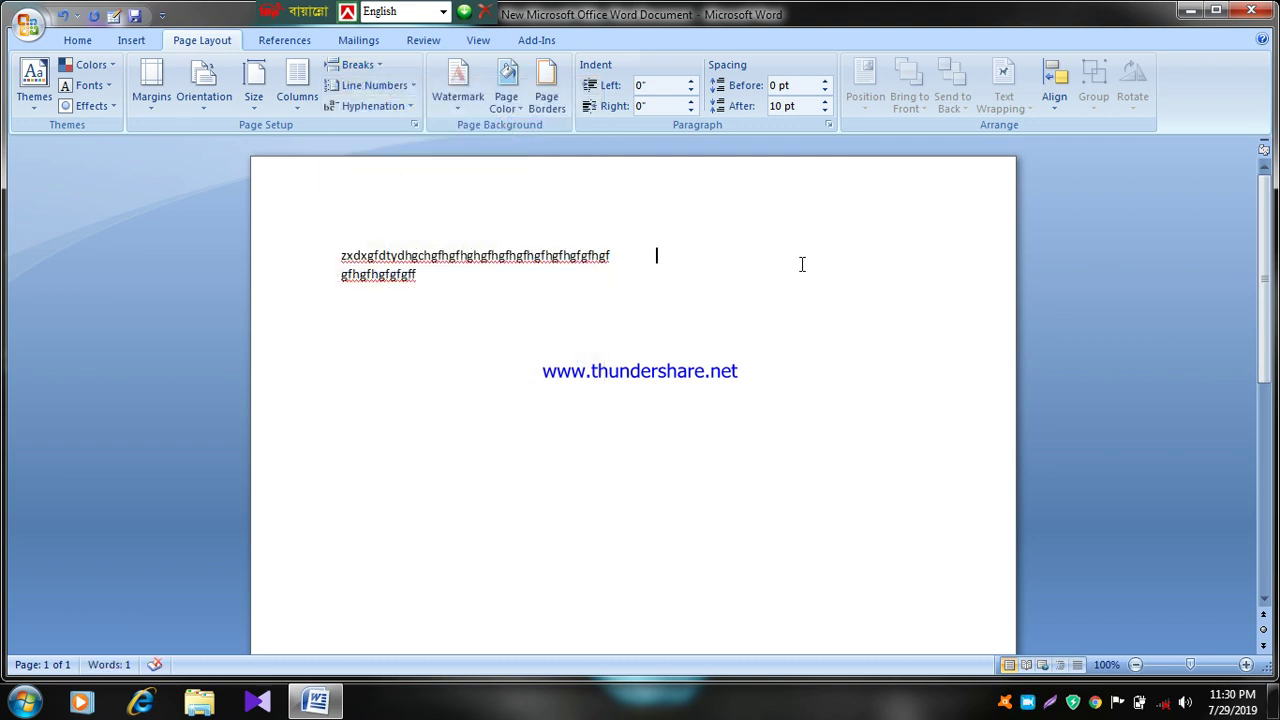
type("vjffgvgv")
key("BackSpace")
key("BackSpace")
key("BackSpace")
key("BackSpace")
key("BackSpace")
key("BackSpace")
key("BackSpace")
key("ctrl+a")
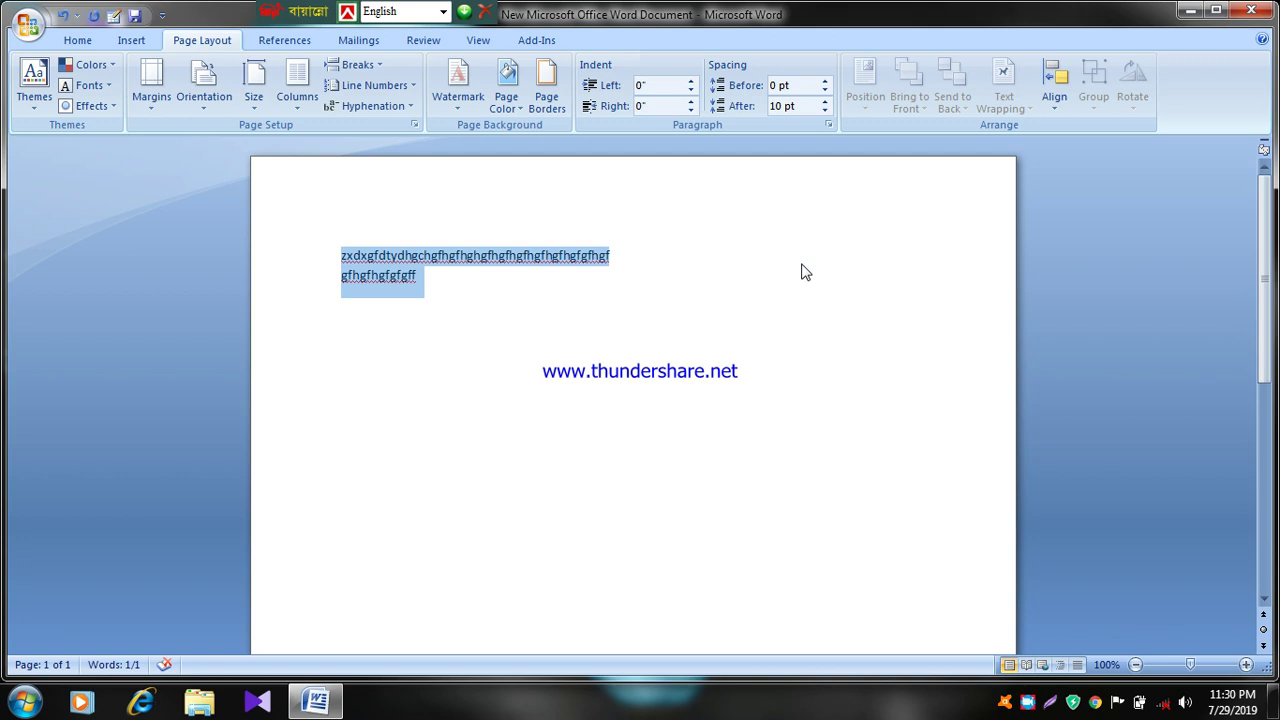
key("Delete")
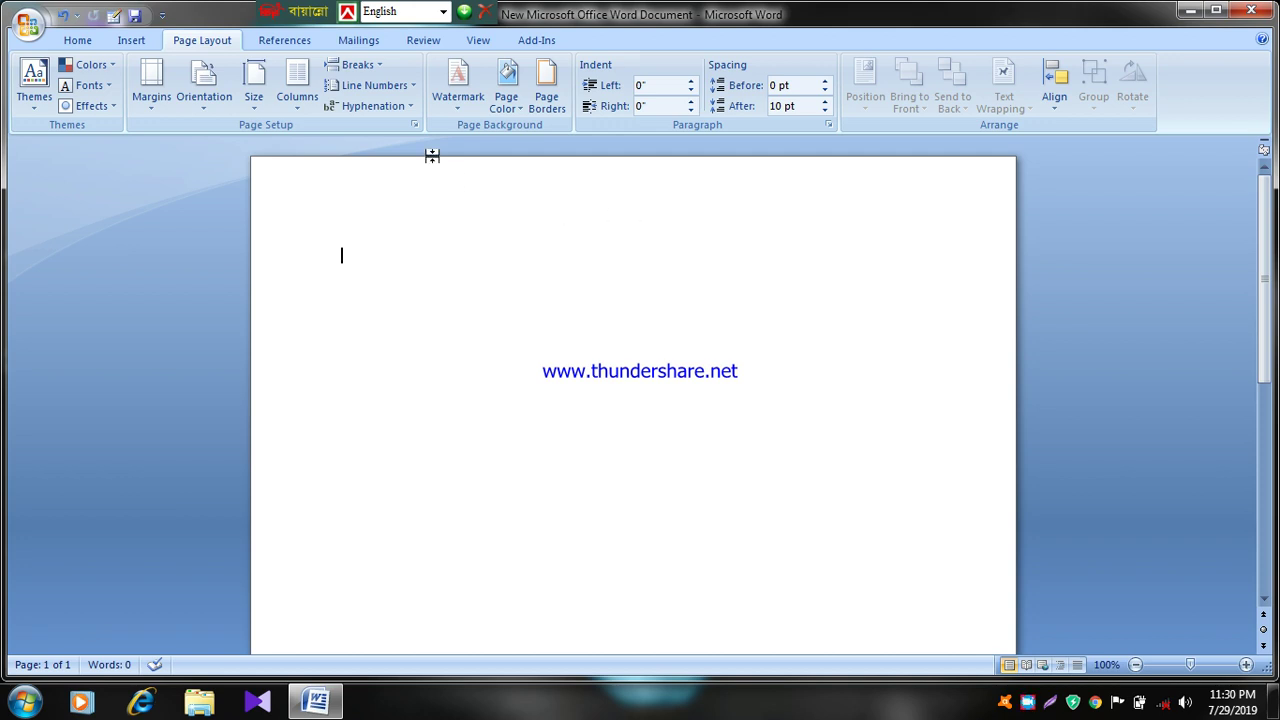
left_click(297, 90)
Step: Choose the Two-column layout, click on the page, and open the Breaks list
left_click(334, 180)
left_click(628, 332)
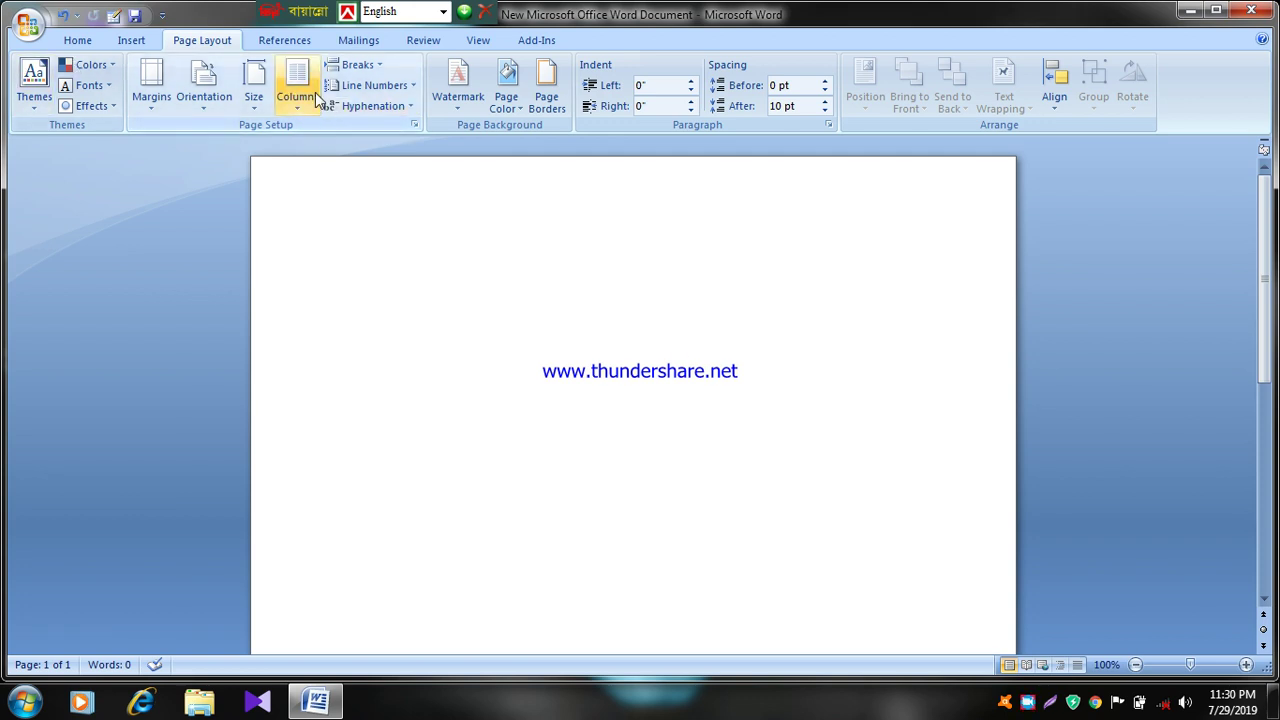
left_click(310, 220)
left_click(472, 331)
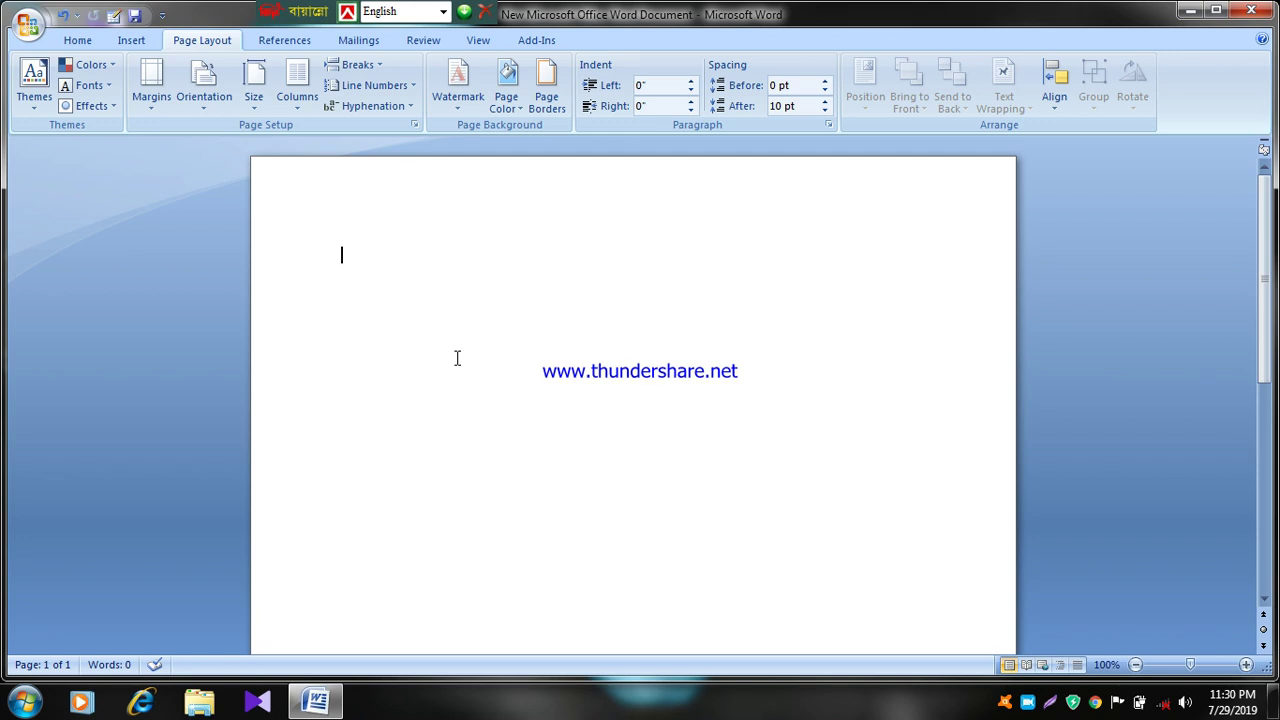
left_click(384, 66)
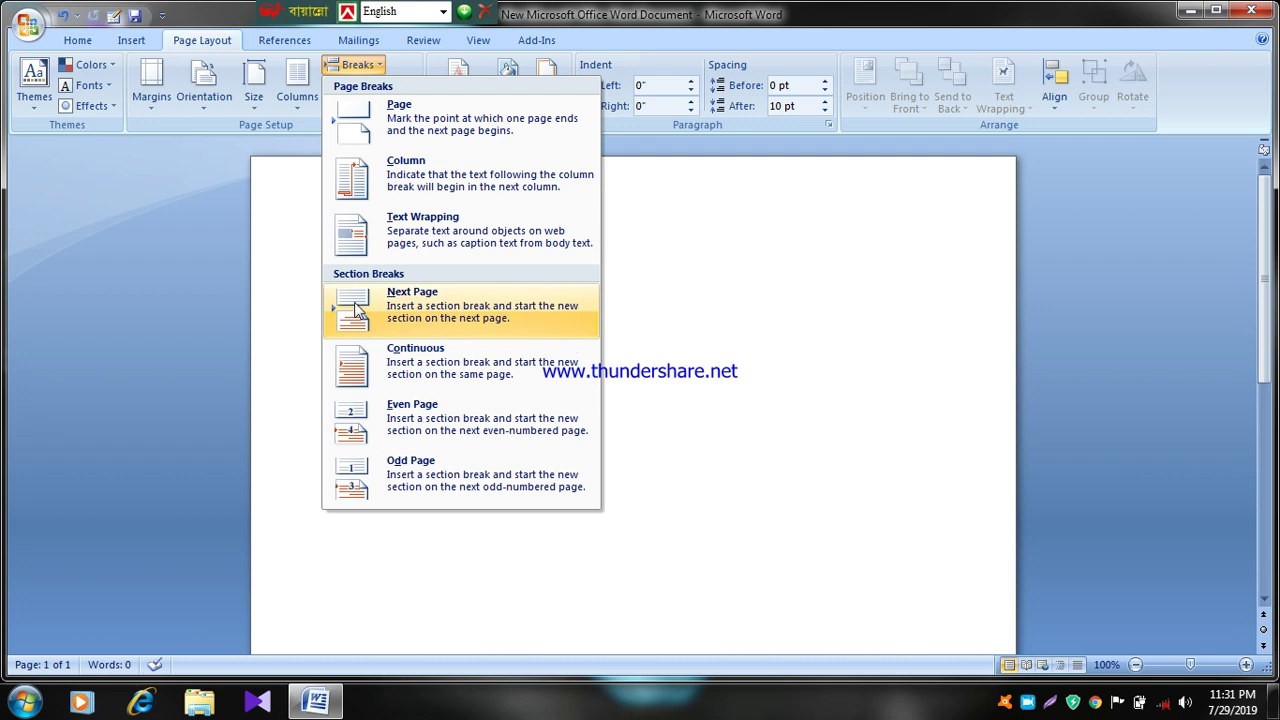
Step: Close the Breaks list without inserting a break, then open the Columns choices
left_click(805, 365)
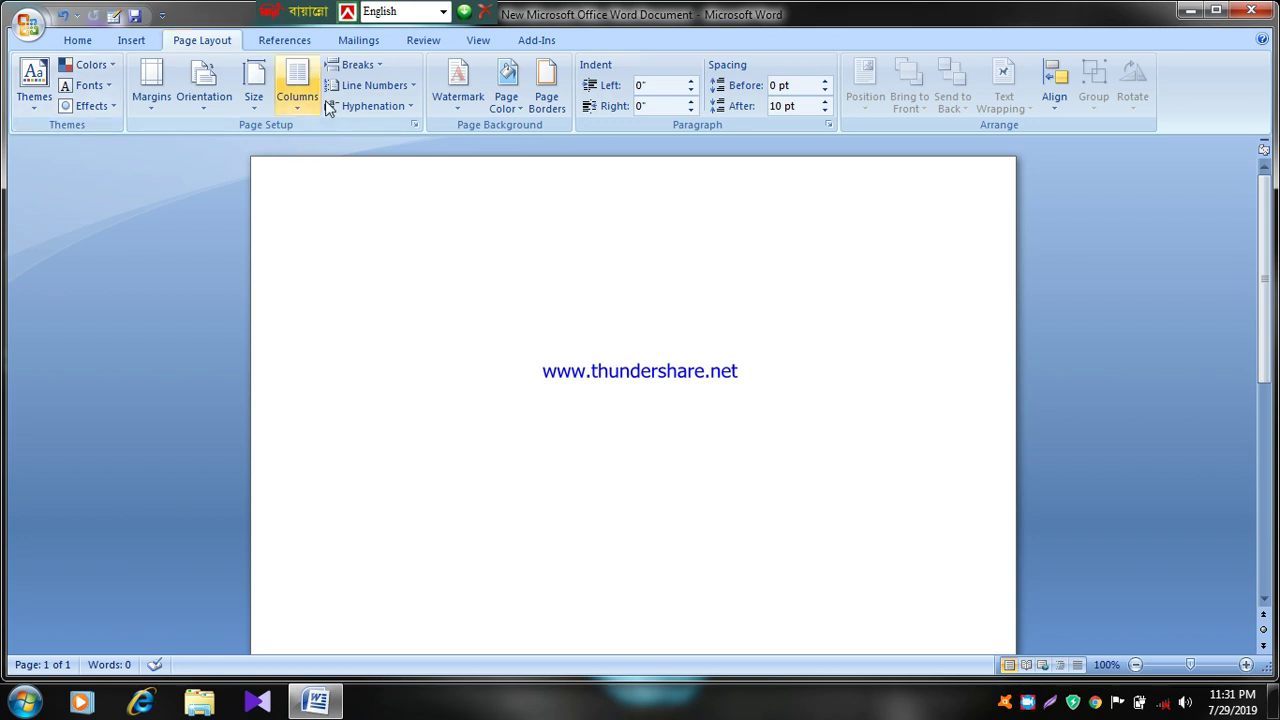
left_click(297, 88)
left_click(330, 199)
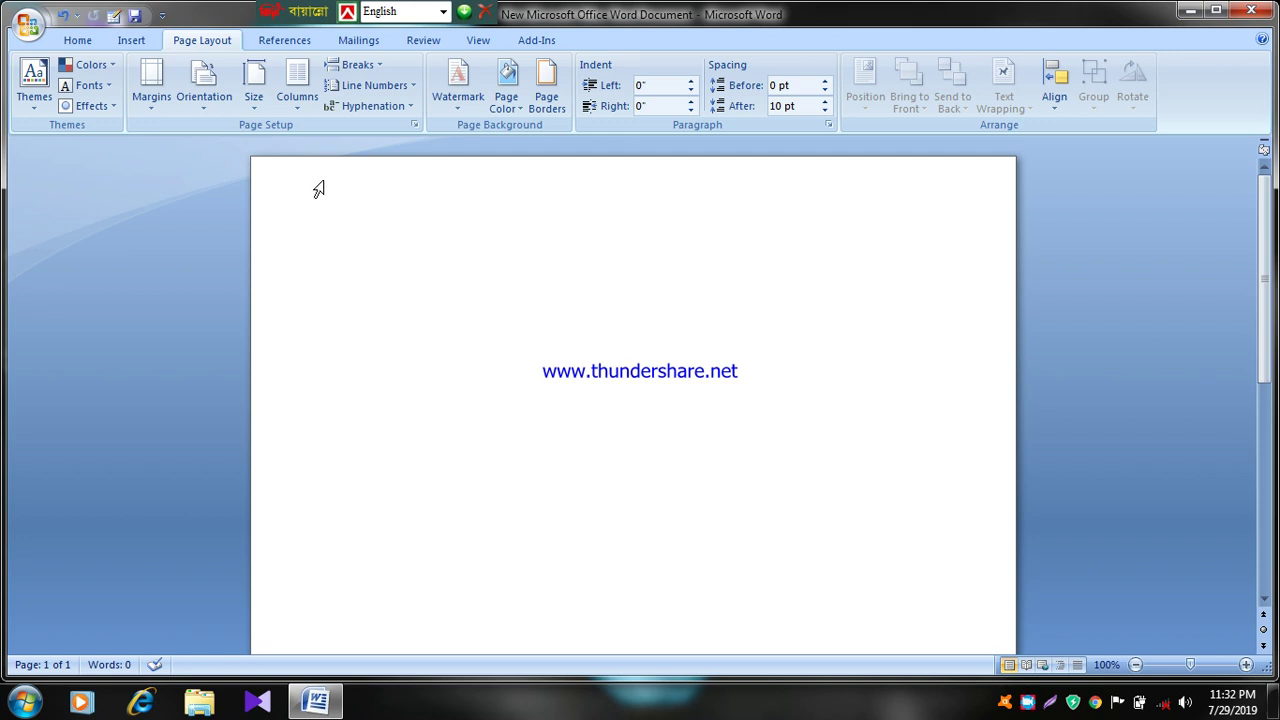
left_click(306, 84)
left_click(321, 139)
type("Hvgtftyfgjhghbkjndzfasrk 4ibuhb vucxhsei35ub thgv kcj\\vxchzgsetakugb hv\\kjcvzf")
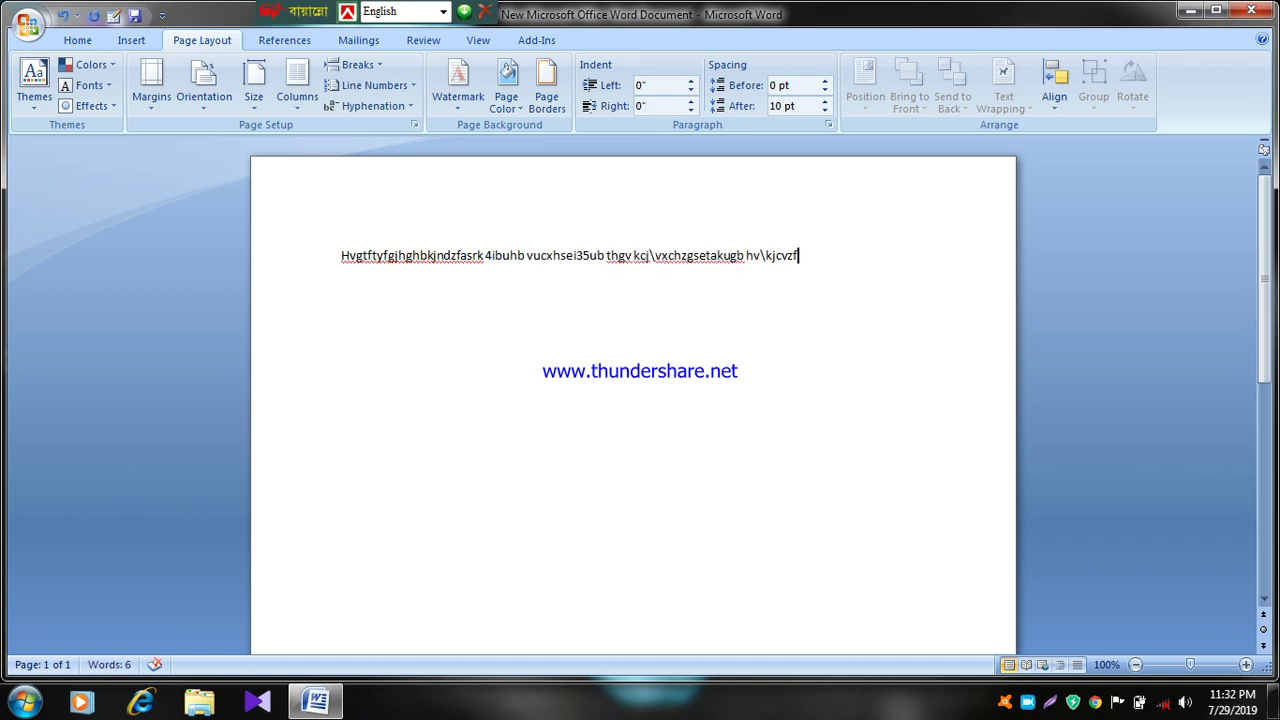
key("ctrl+a")
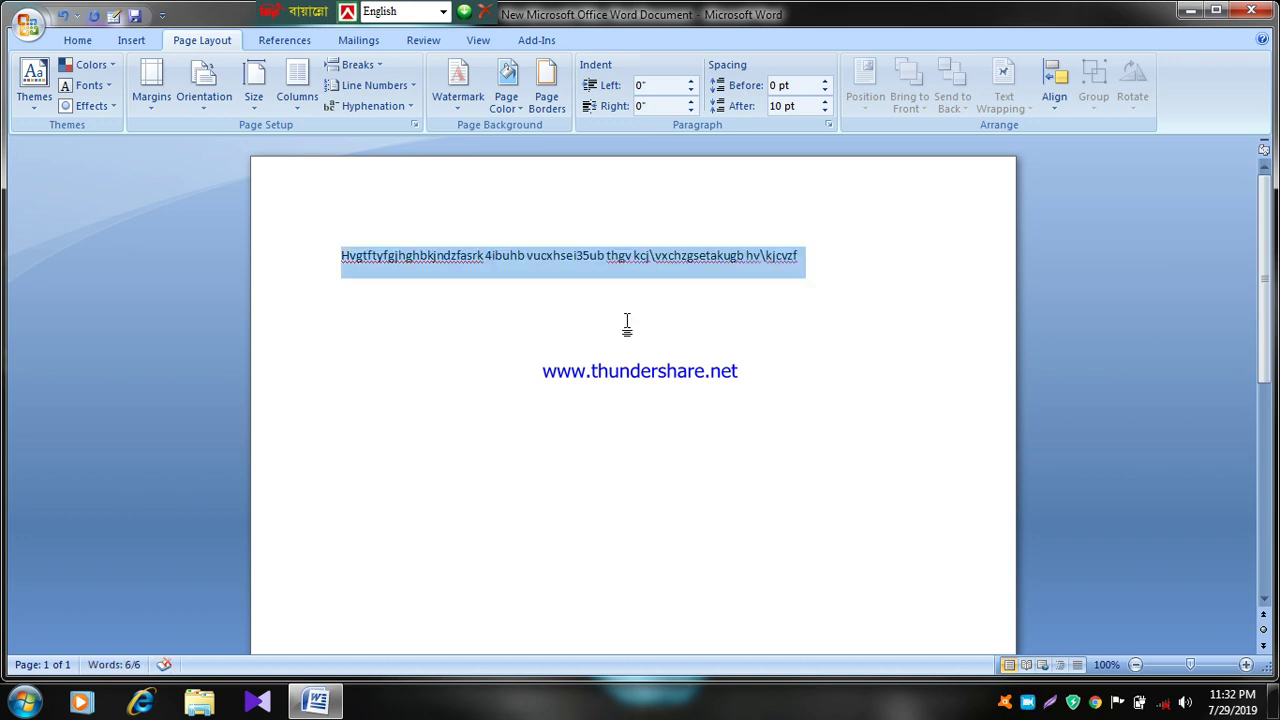
key("Delete")
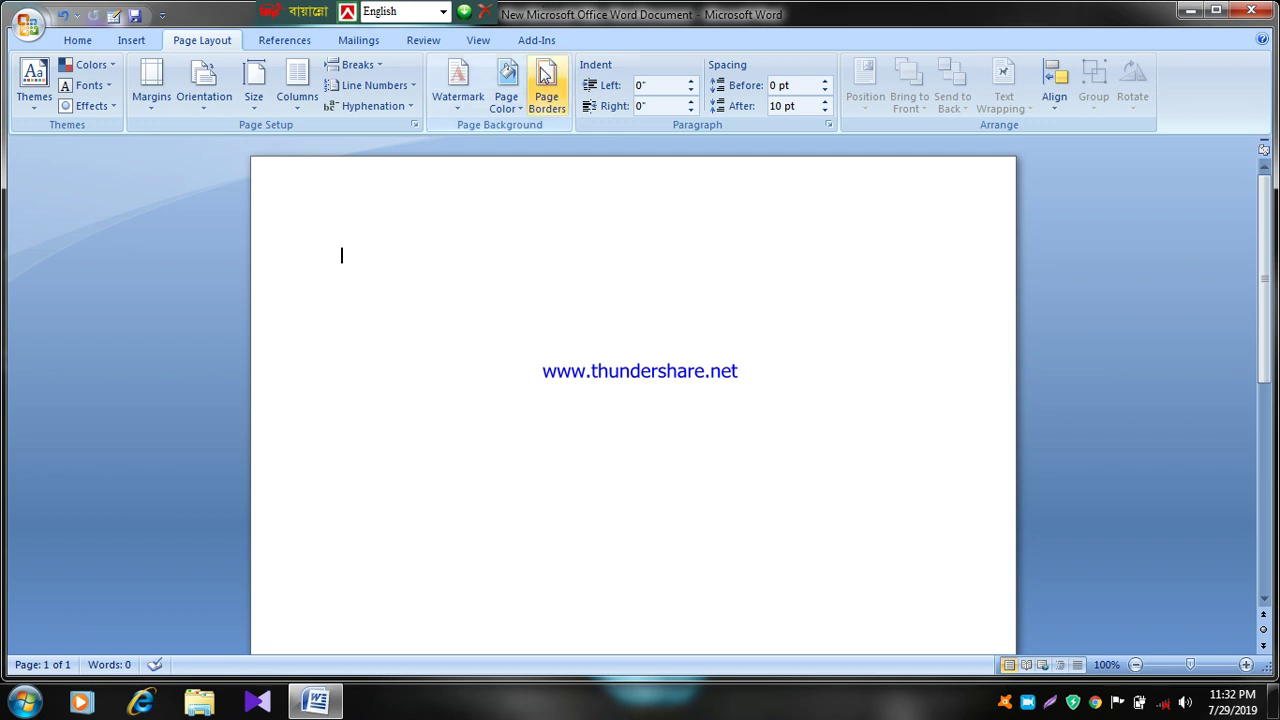
left_click(549, 116)
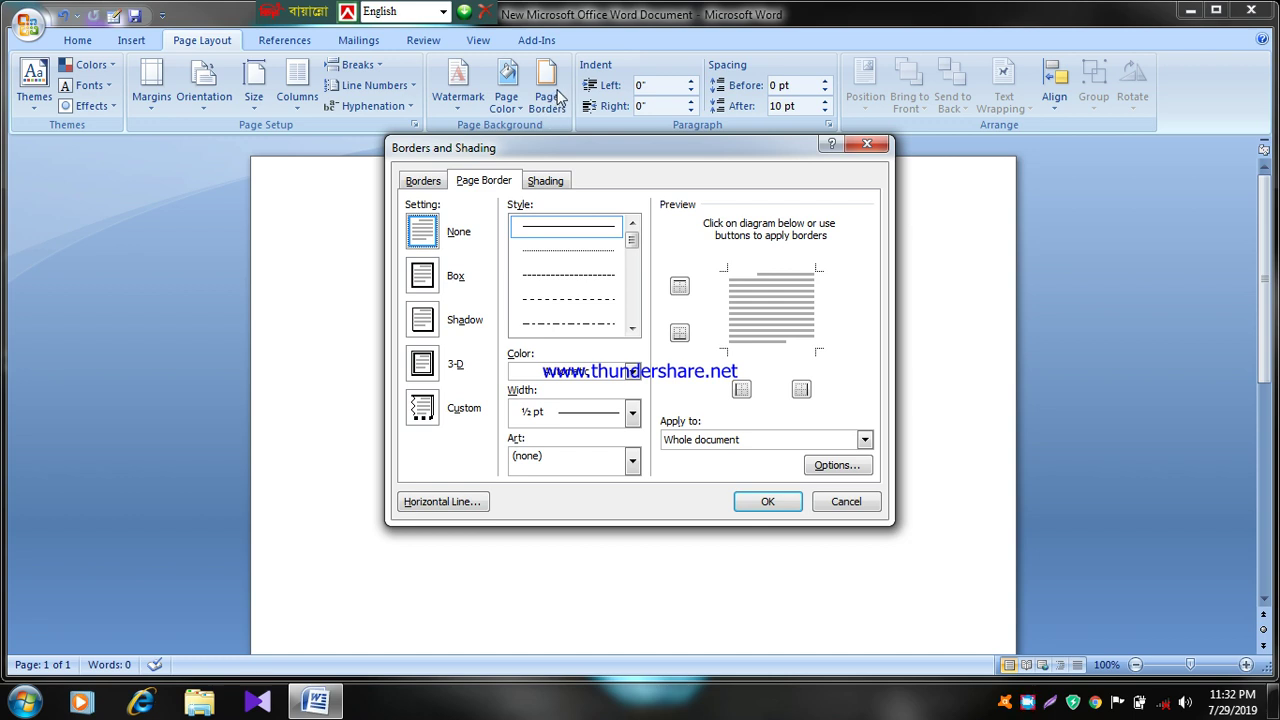
Step: Frame the whole page with a ½ pt single-line Box border after previewing Shadow and 3-D
left_click(434, 181)
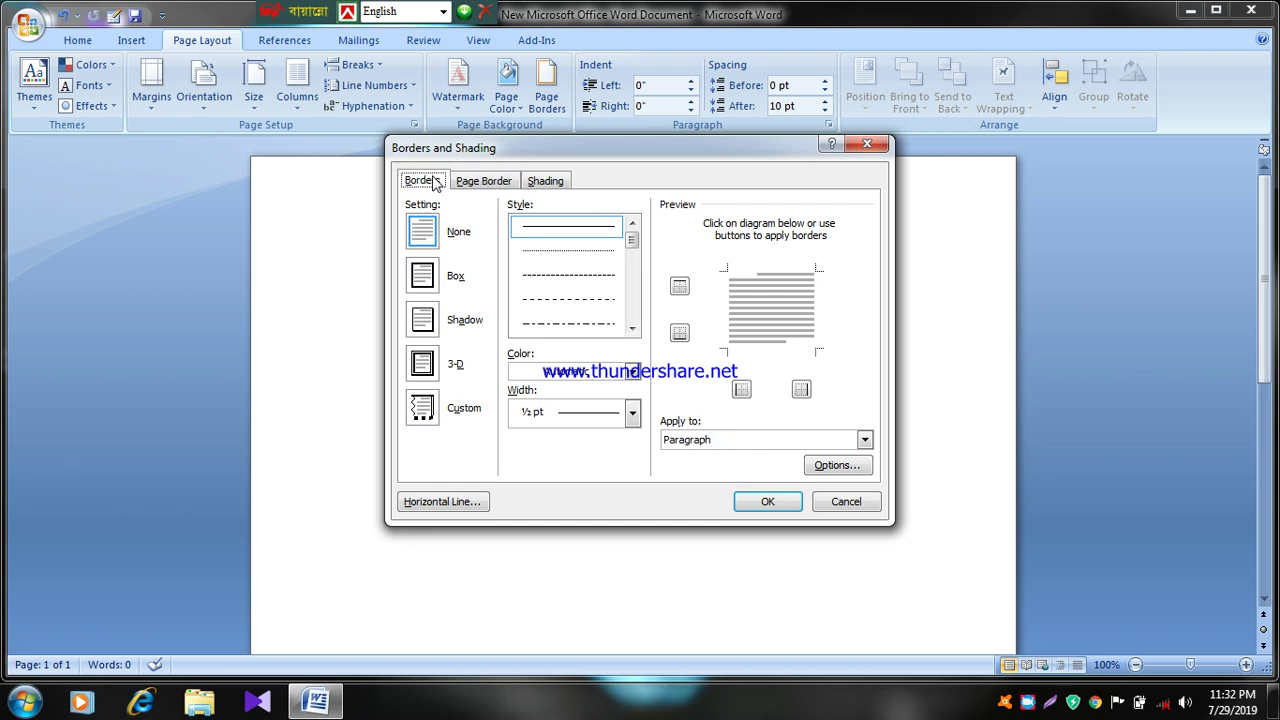
left_click(469, 181)
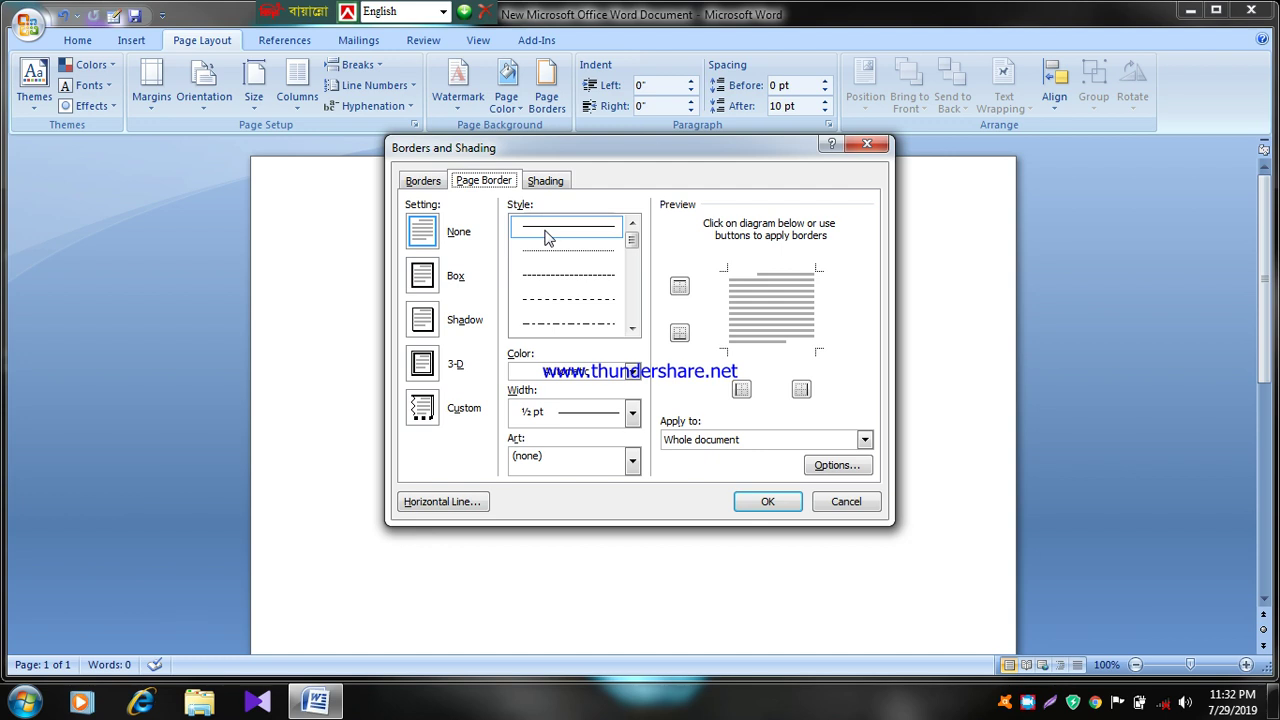
left_click(423, 276)
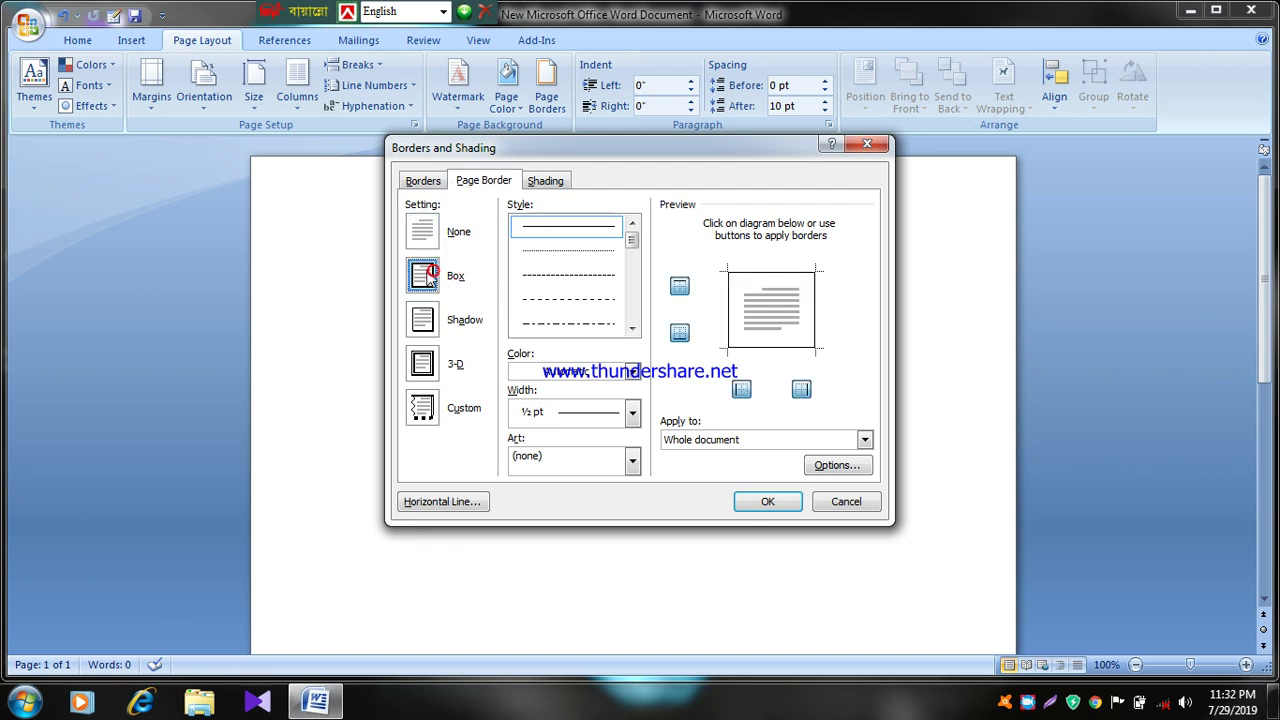
left_click(422, 320)
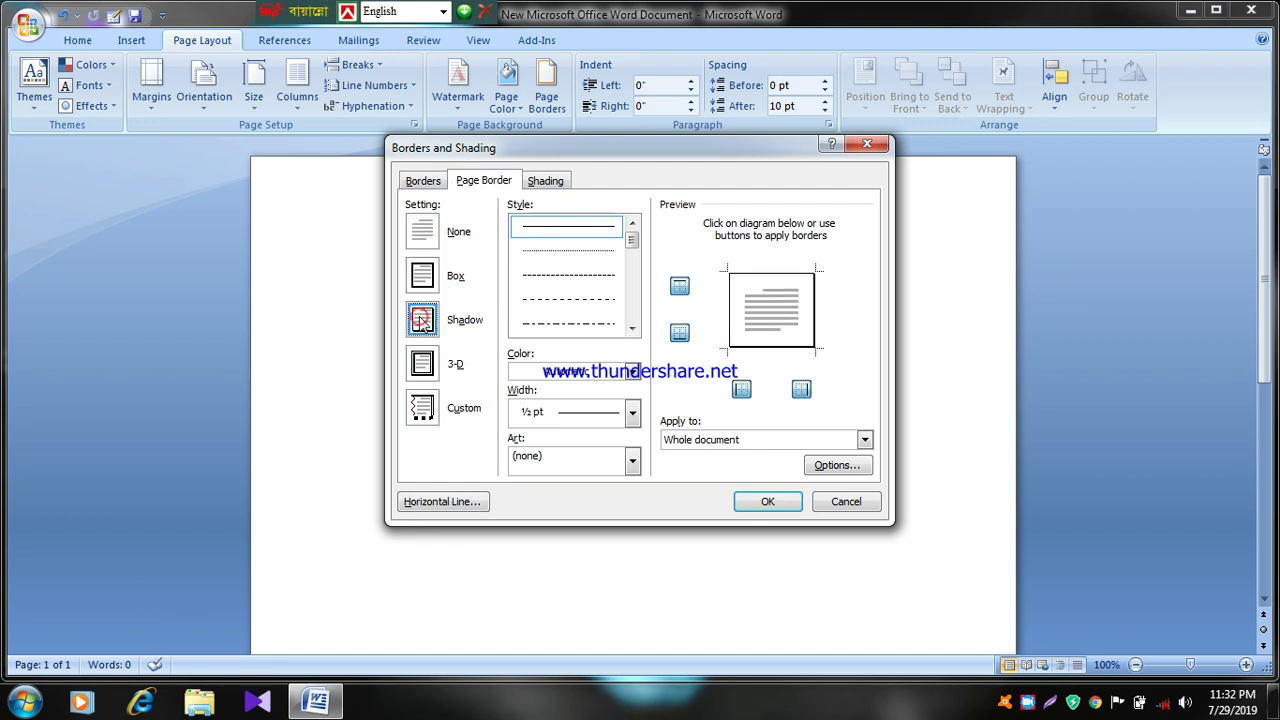
left_click(422, 364)
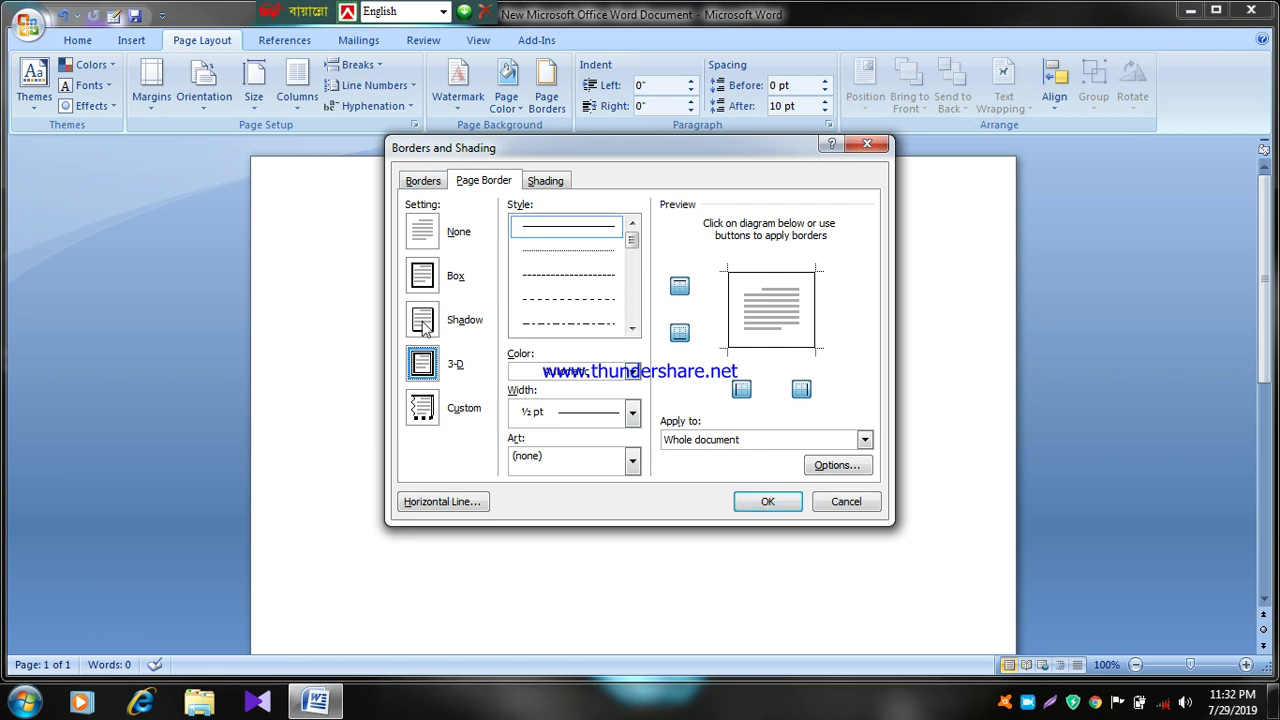
left_click(422, 276)
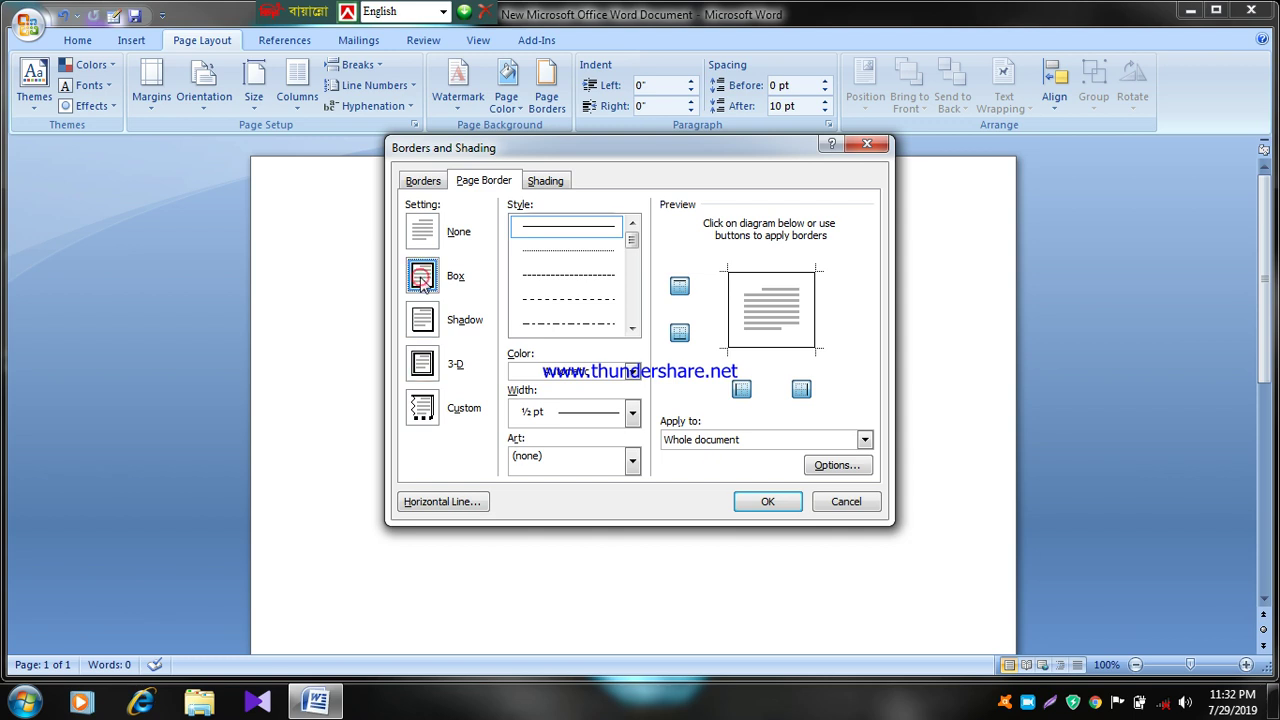
left_click(768, 511)
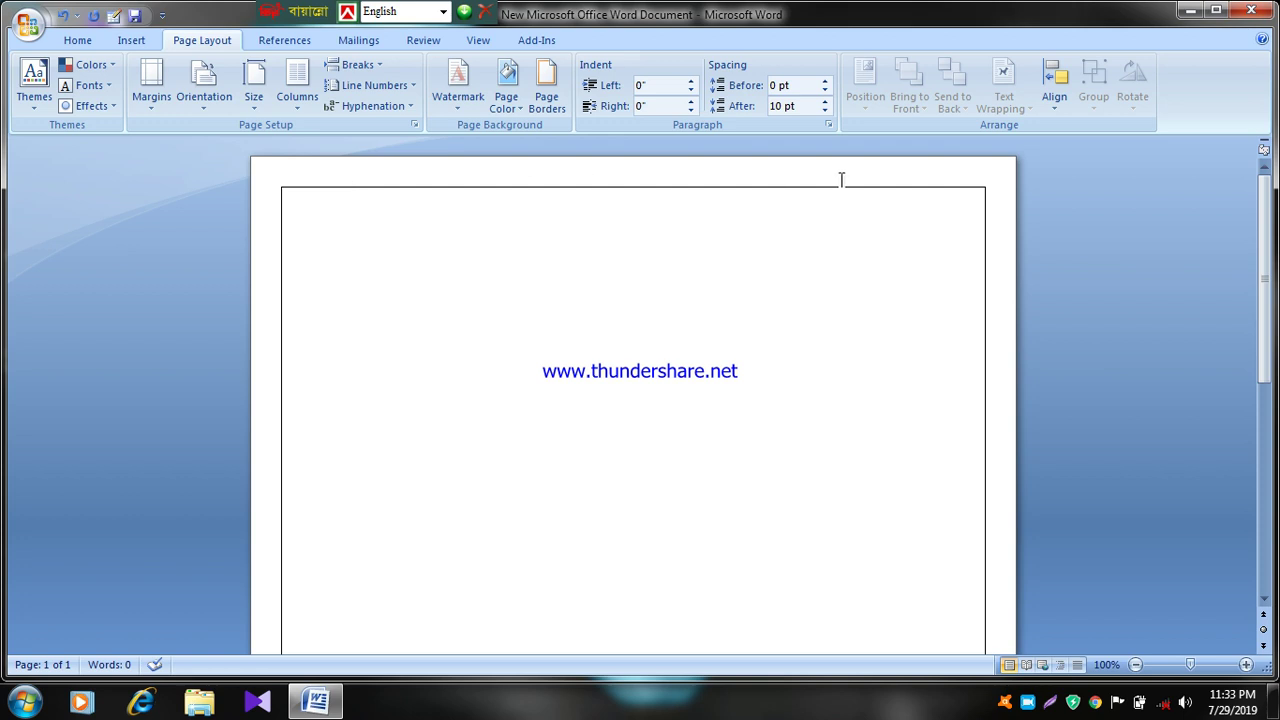
scroll(1024, 330, "down", 1)
scroll(909, 509, "down", 2)
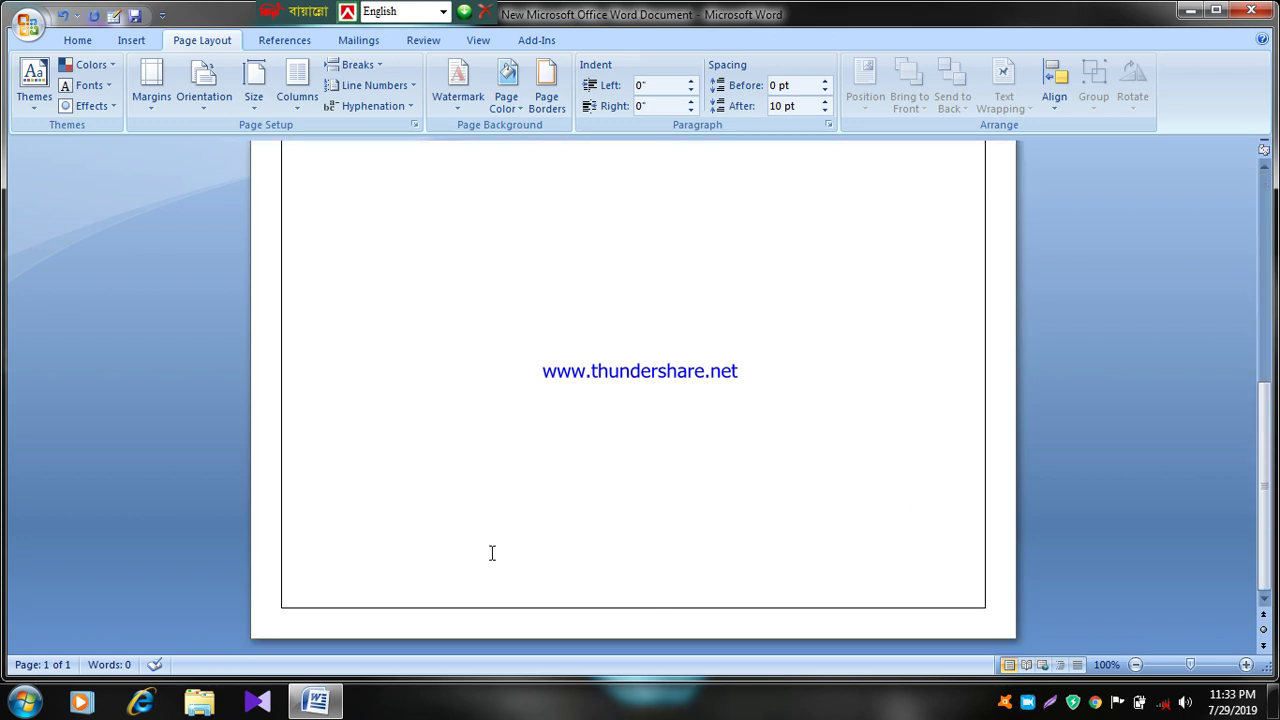
scroll(581, 507, "up", 2)
scroll(581, 507, "up", 1)
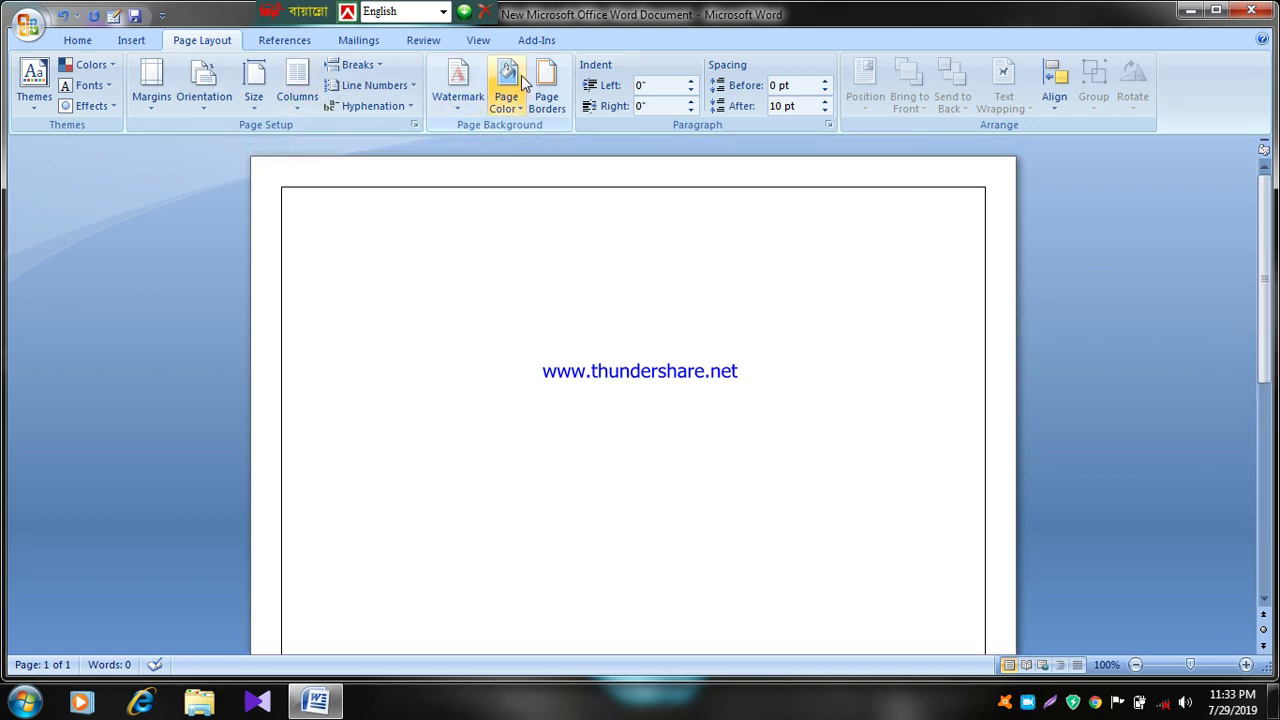
left_click(551, 110)
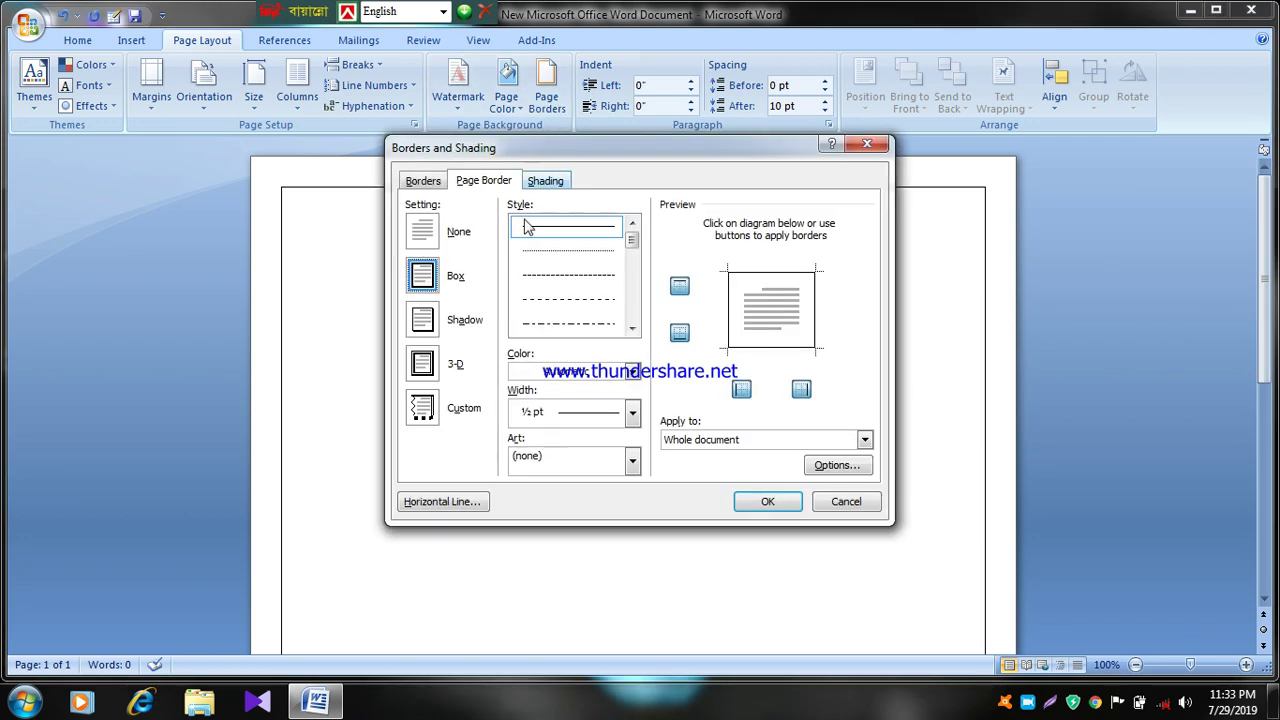
left_click(440, 337)
left_click(767, 501)
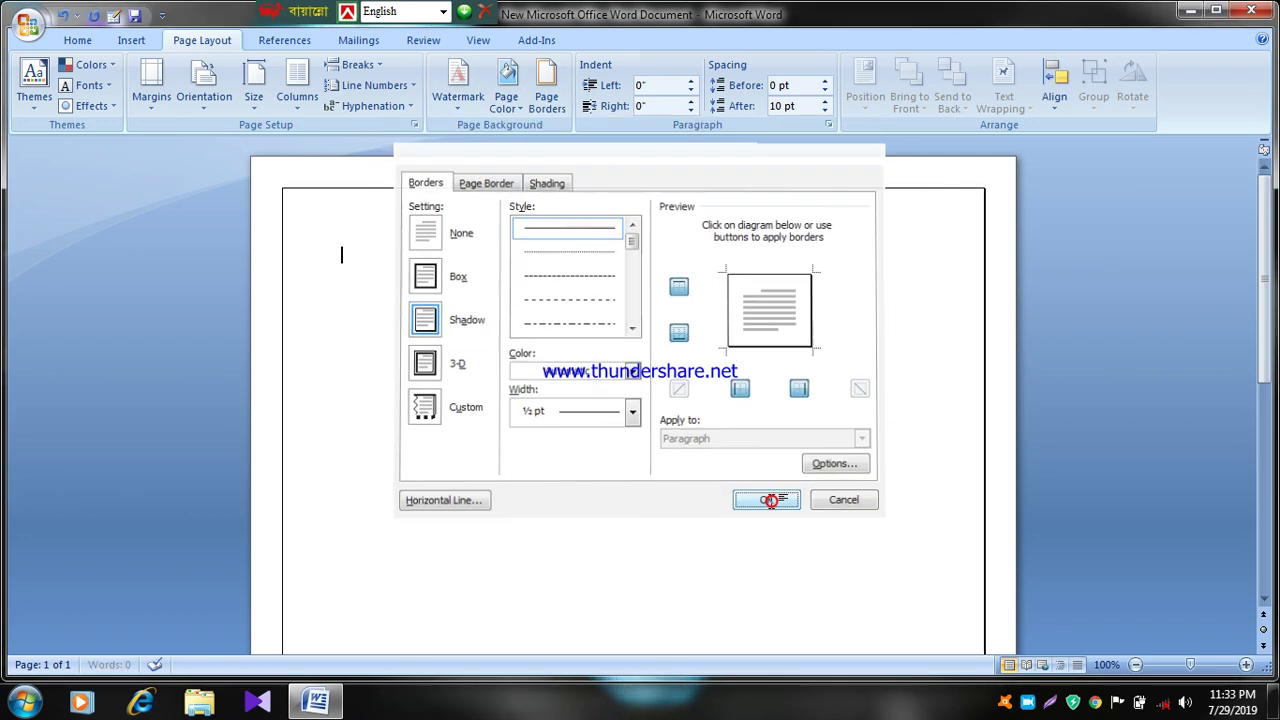
scroll(397, 346, "down", 3)
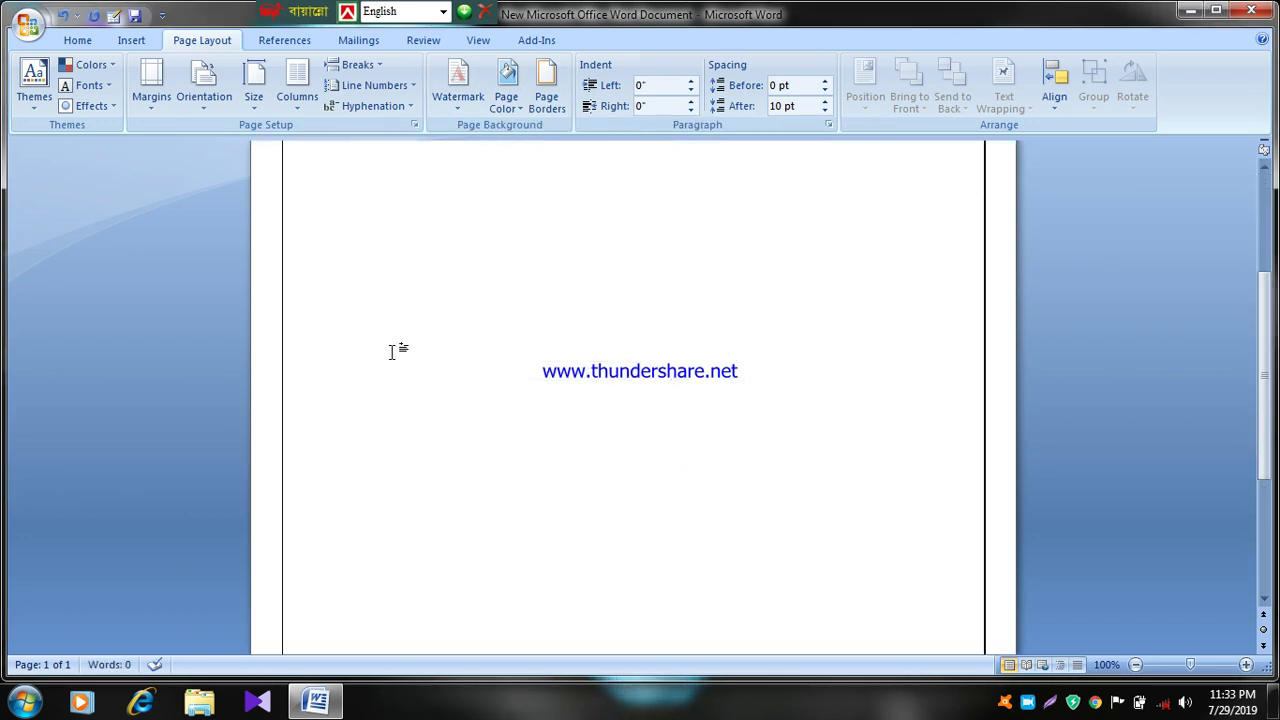
scroll(392, 352, "up", 3)
left_click(560, 100)
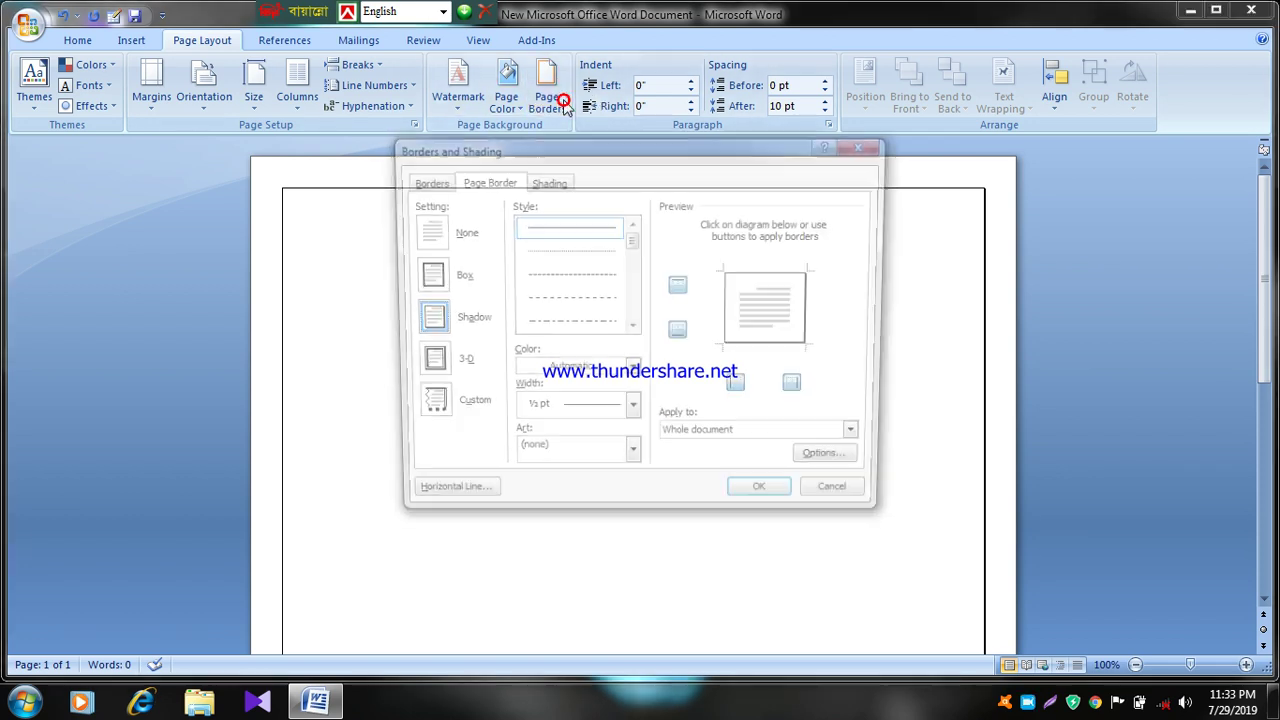
left_click(422, 366)
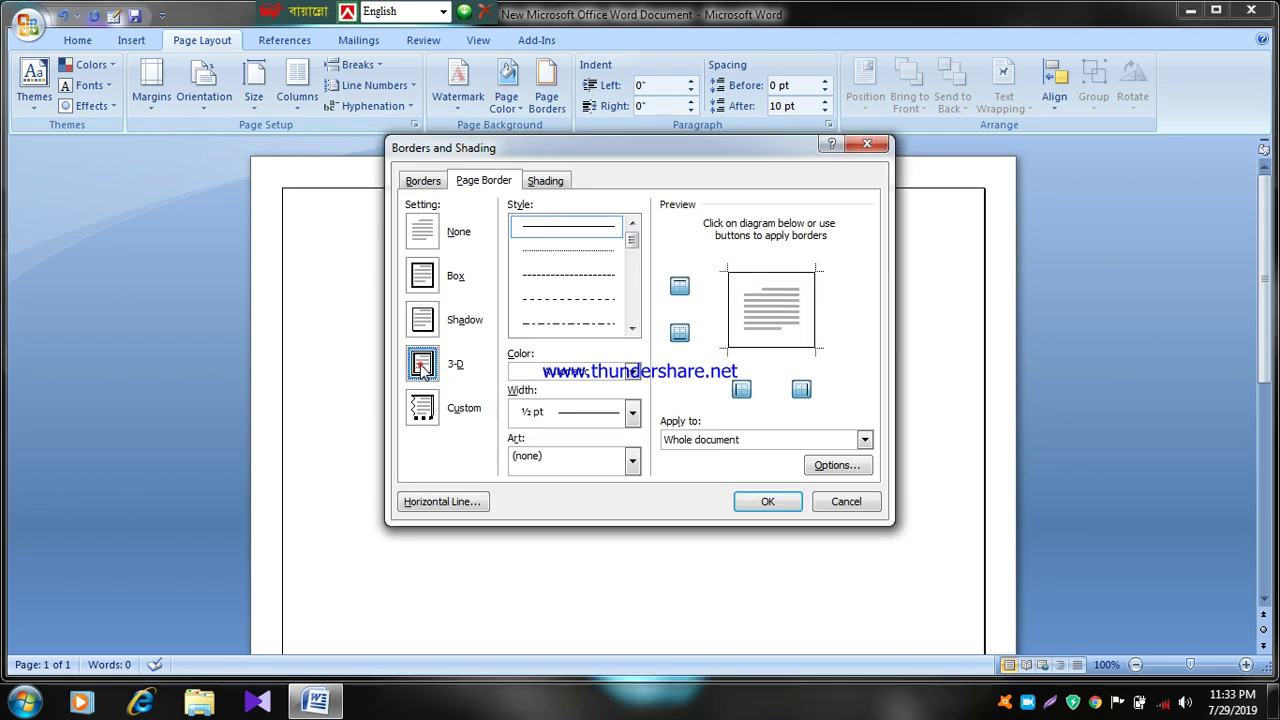
left_click(766, 502)
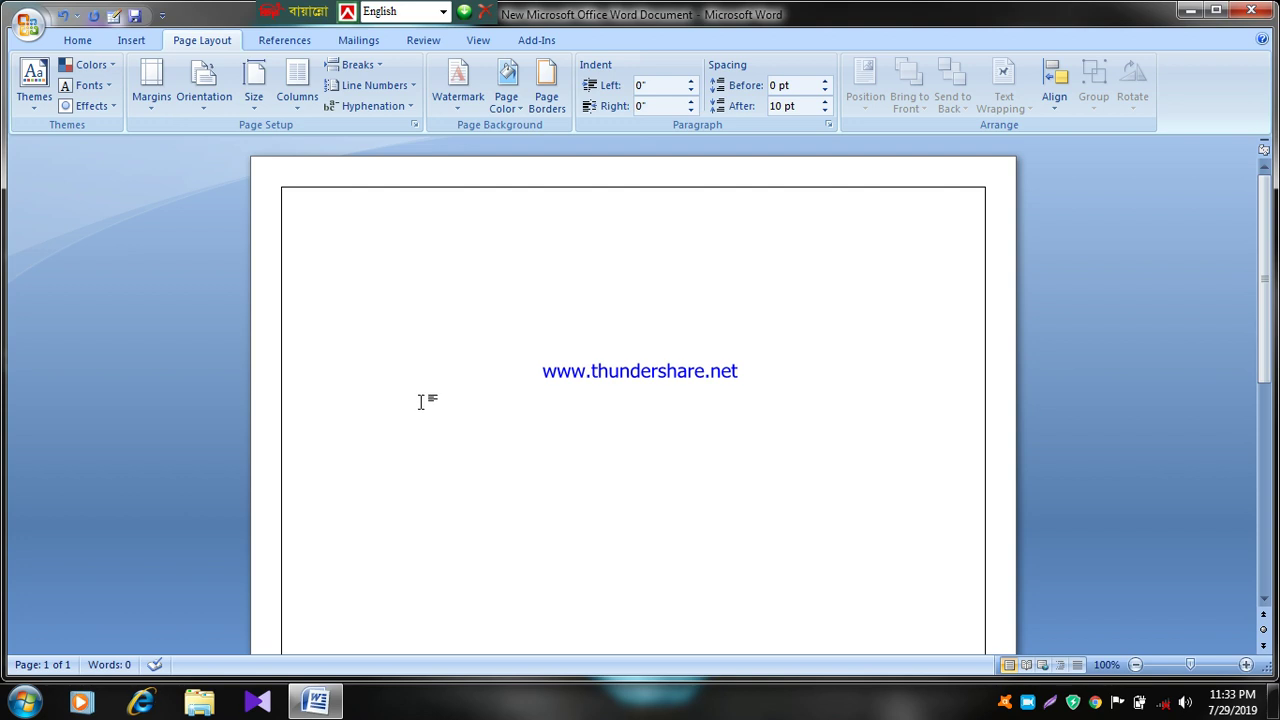
scroll(421, 399, "down", 3)
left_click(543, 88)
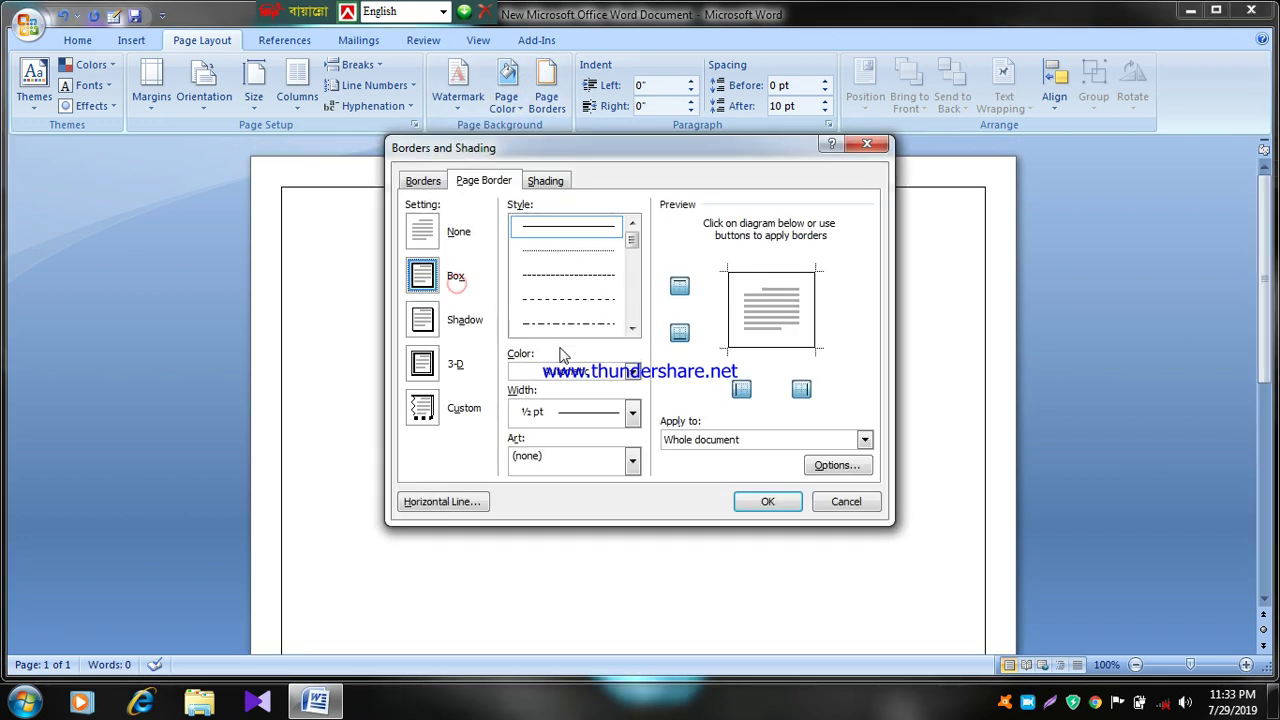
left_click(768, 503)
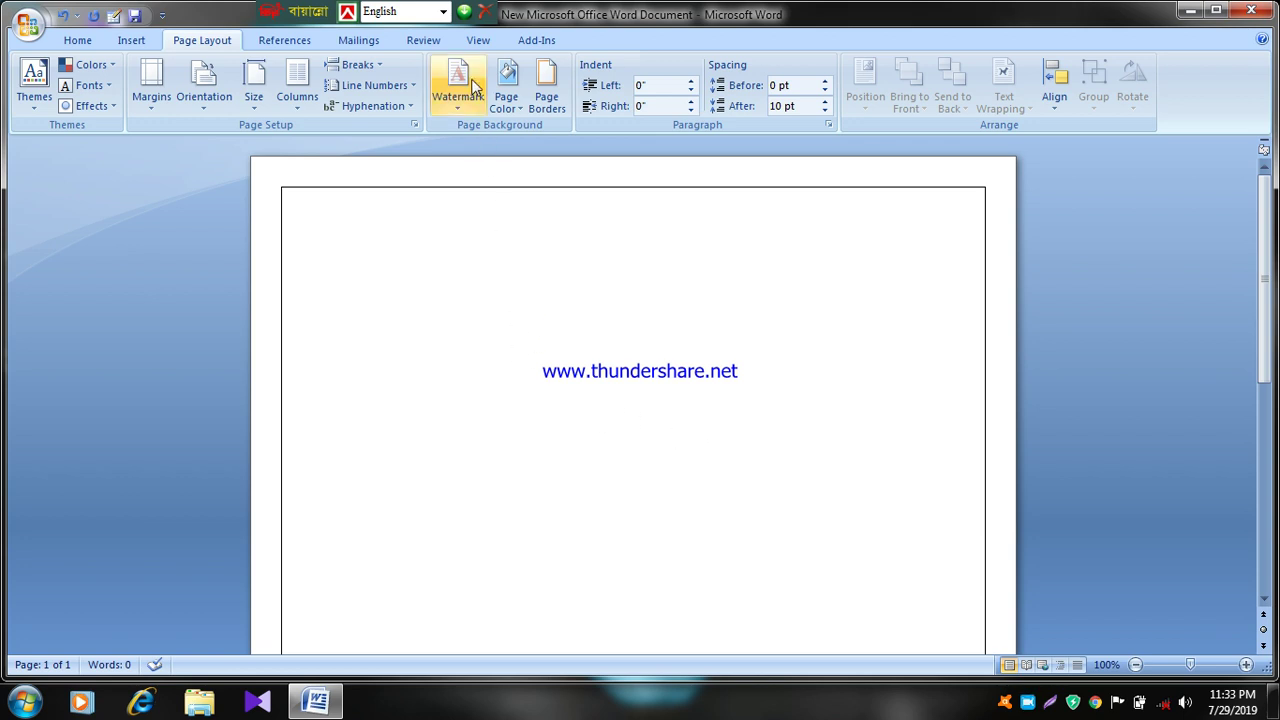
Step: Give the empty first paragraph a medium blue fill shading
left_click(547, 92)
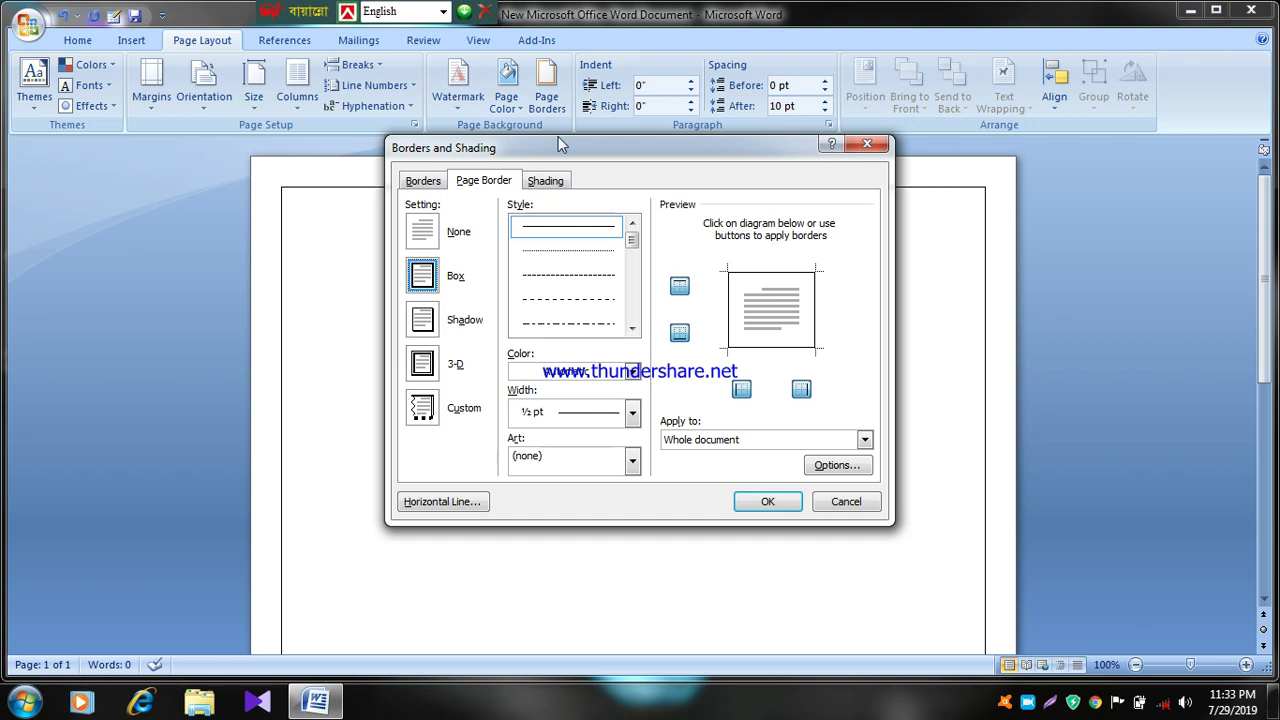
left_click(550, 181)
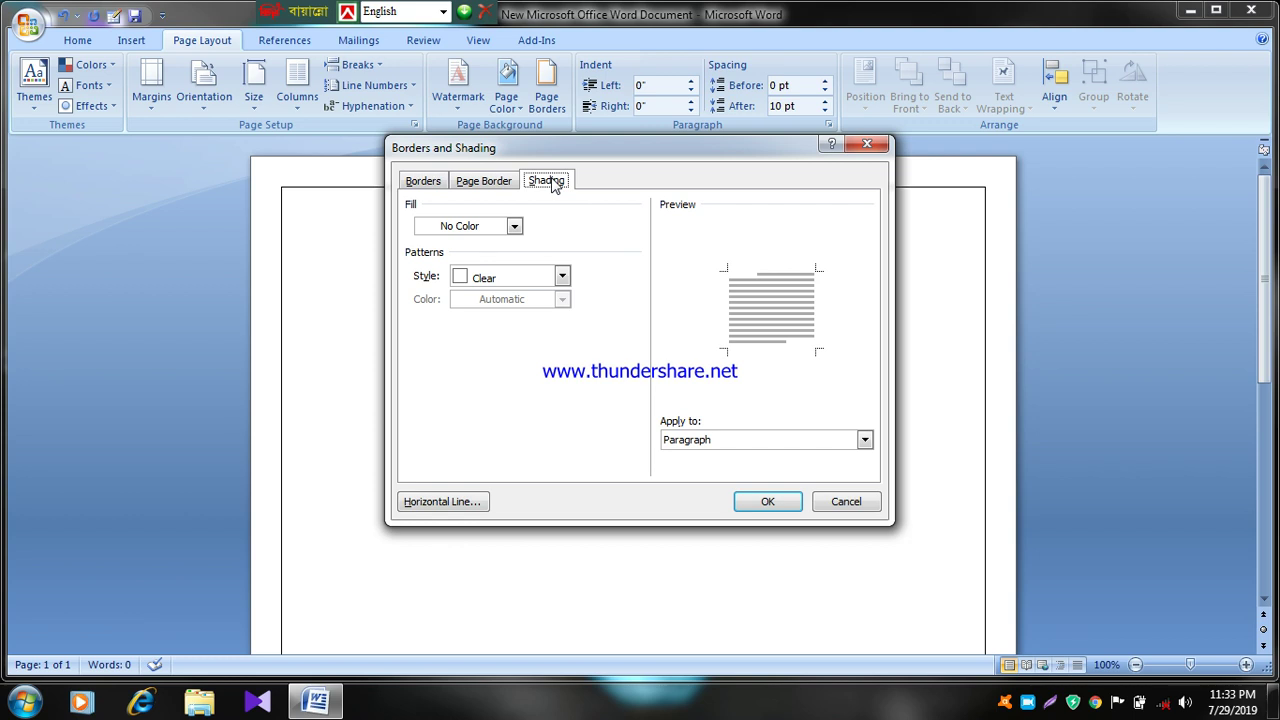
left_click(514, 227)
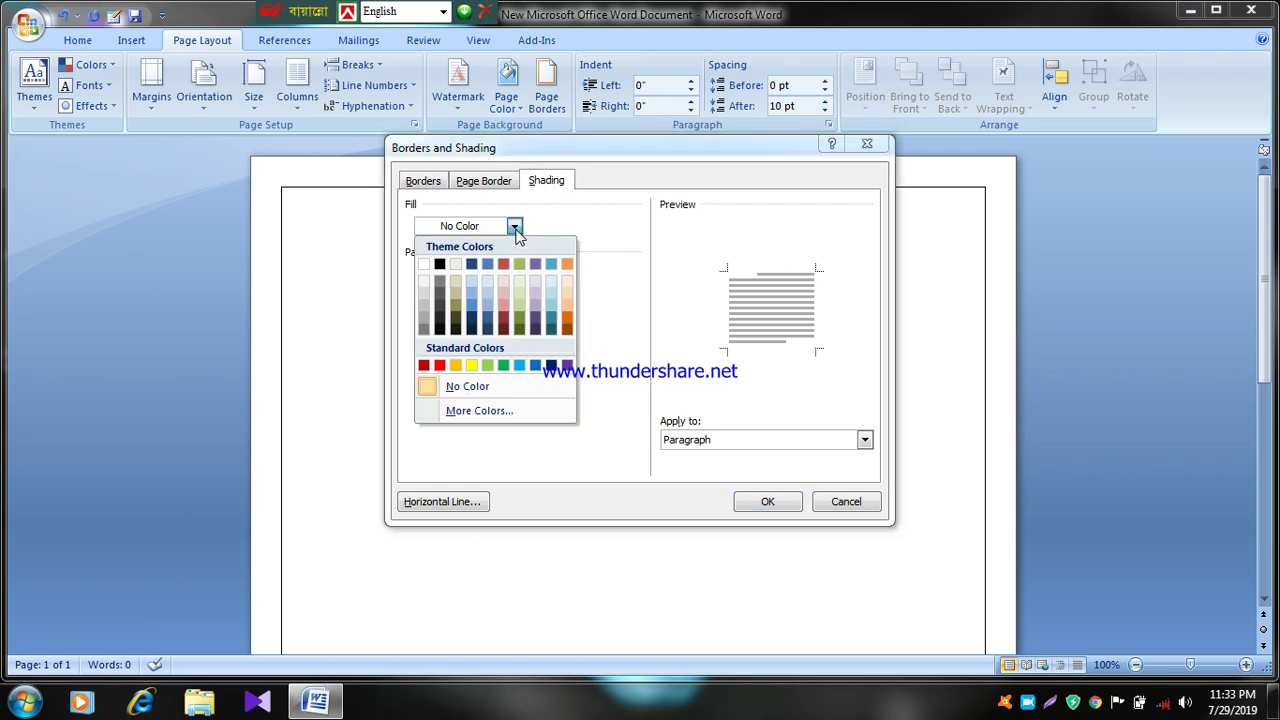
left_click(474, 312)
left_click(768, 501)
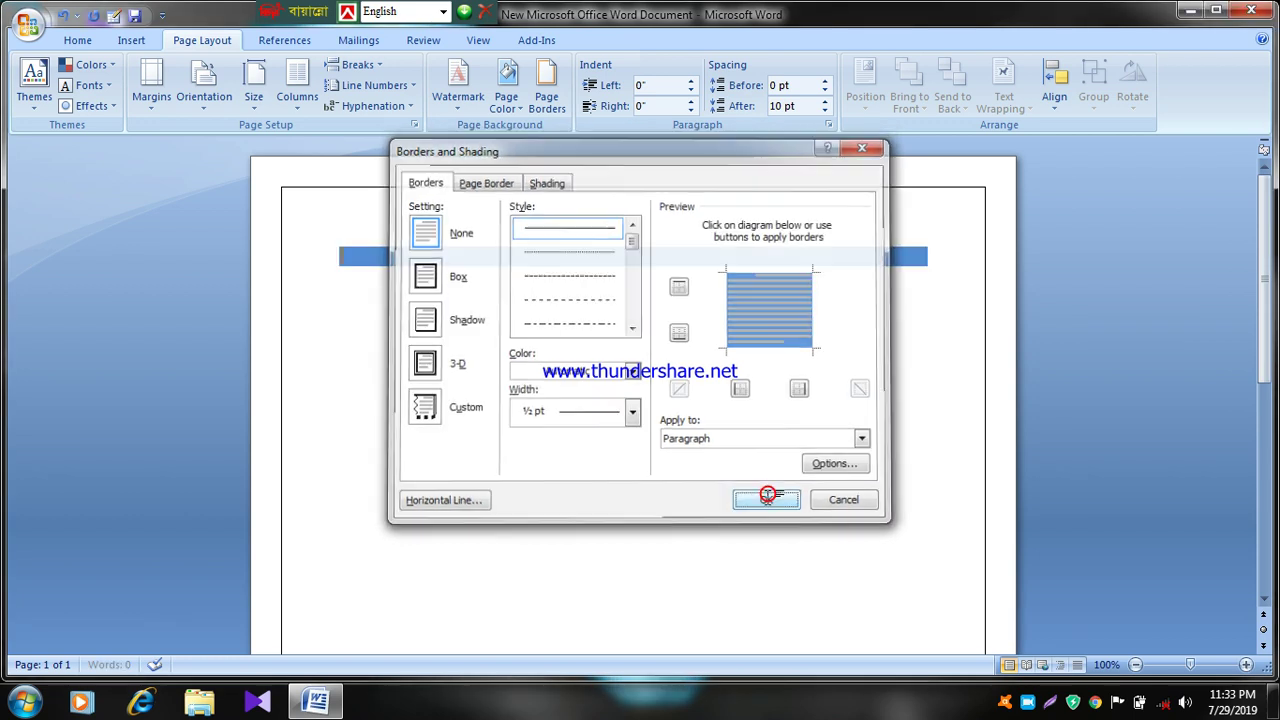
Step: Place the insertion point inside the blue shaded bar
left_click(514, 259)
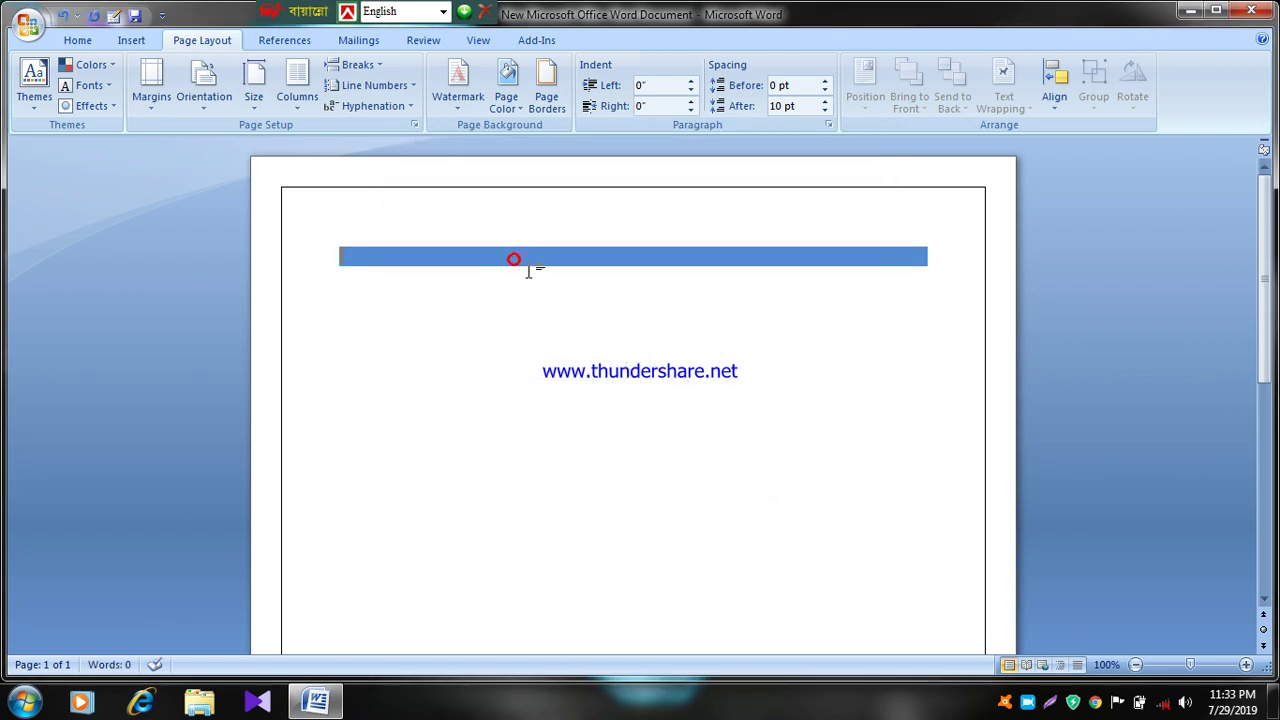
left_click(929, 263)
left_click(894, 259)
Step: Set the font size to 16
left_click(77, 40)
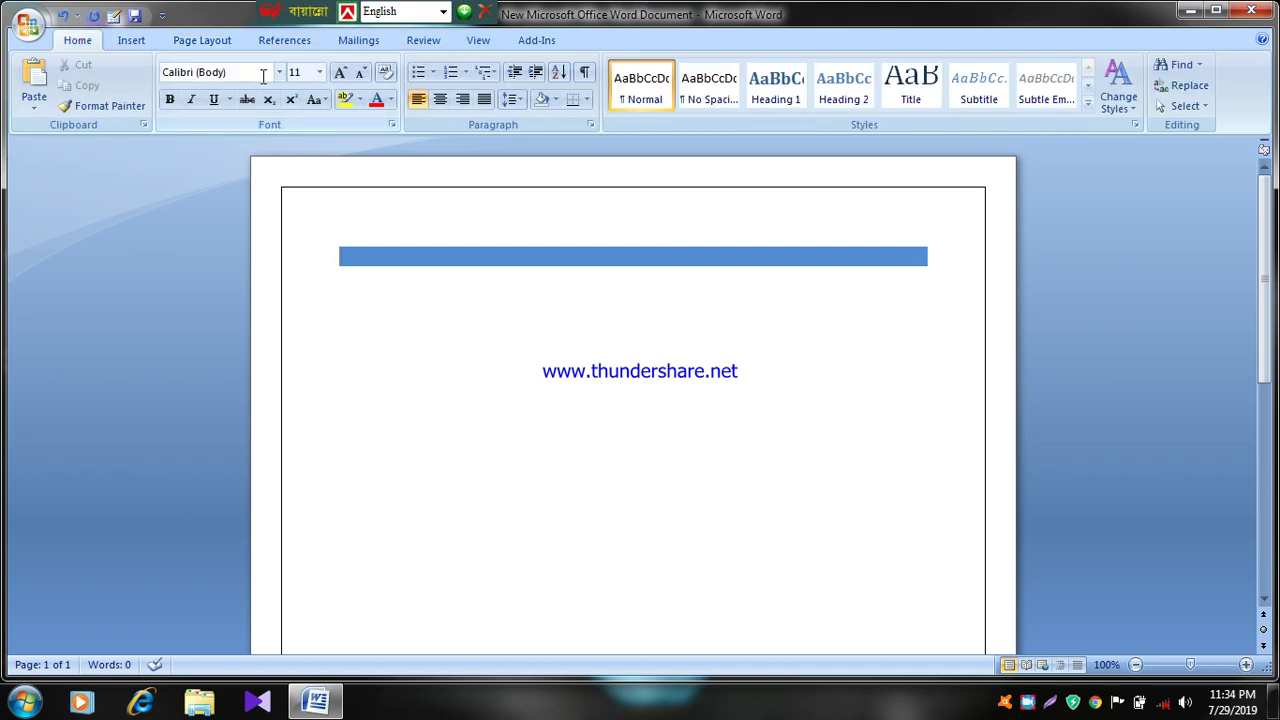
left_click(319, 72)
left_click(294, 190)
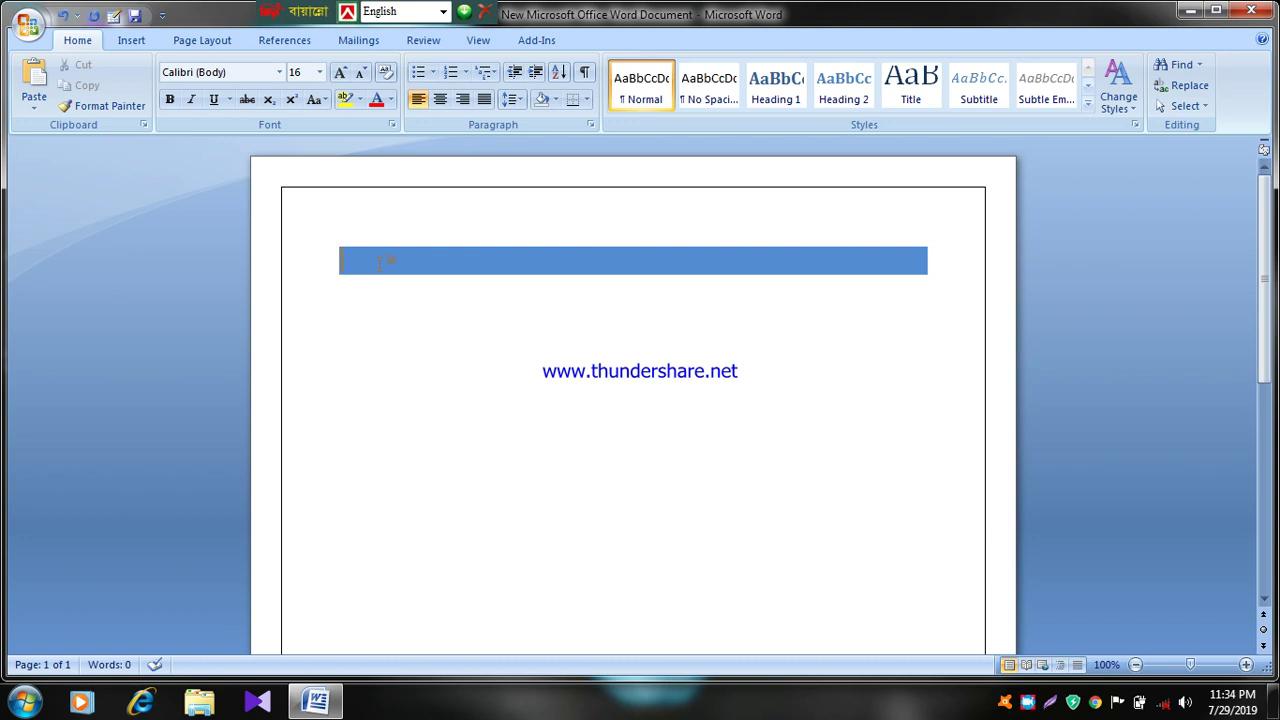
Step: Type 'I am the king of the country' in the blue bar, correcting the typos
type("O")
key("BackSpace")
type("I")
type(" am the ")
type("kk")
key("BackSpace")
type("in")
type("g of the c")
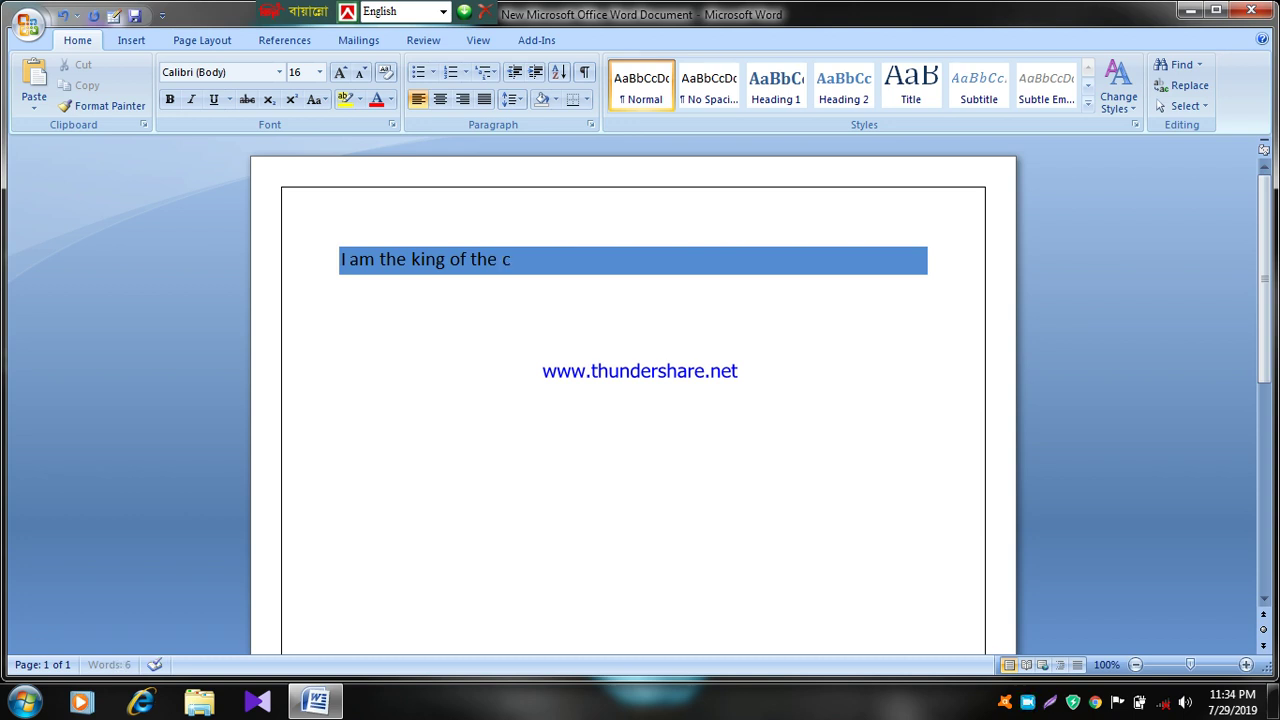
type("ountry")
left_click(205, 40)
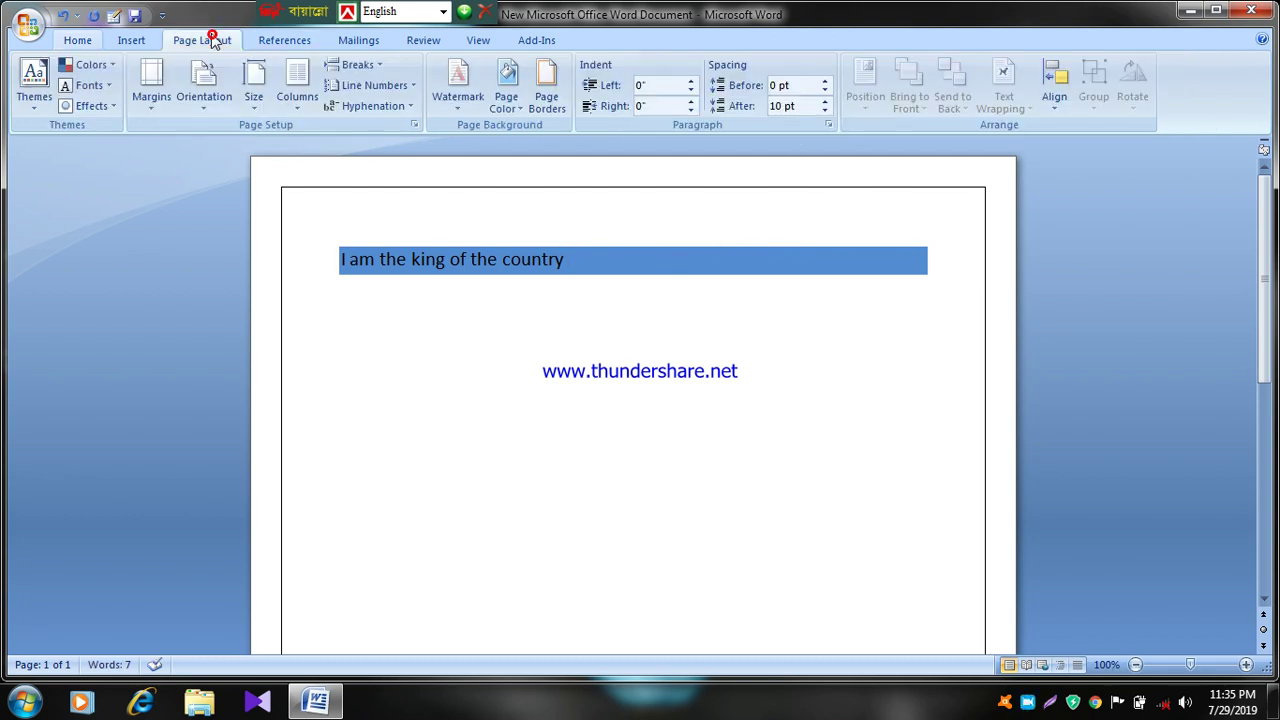
Step: Set the page border to None
left_click(547, 86)
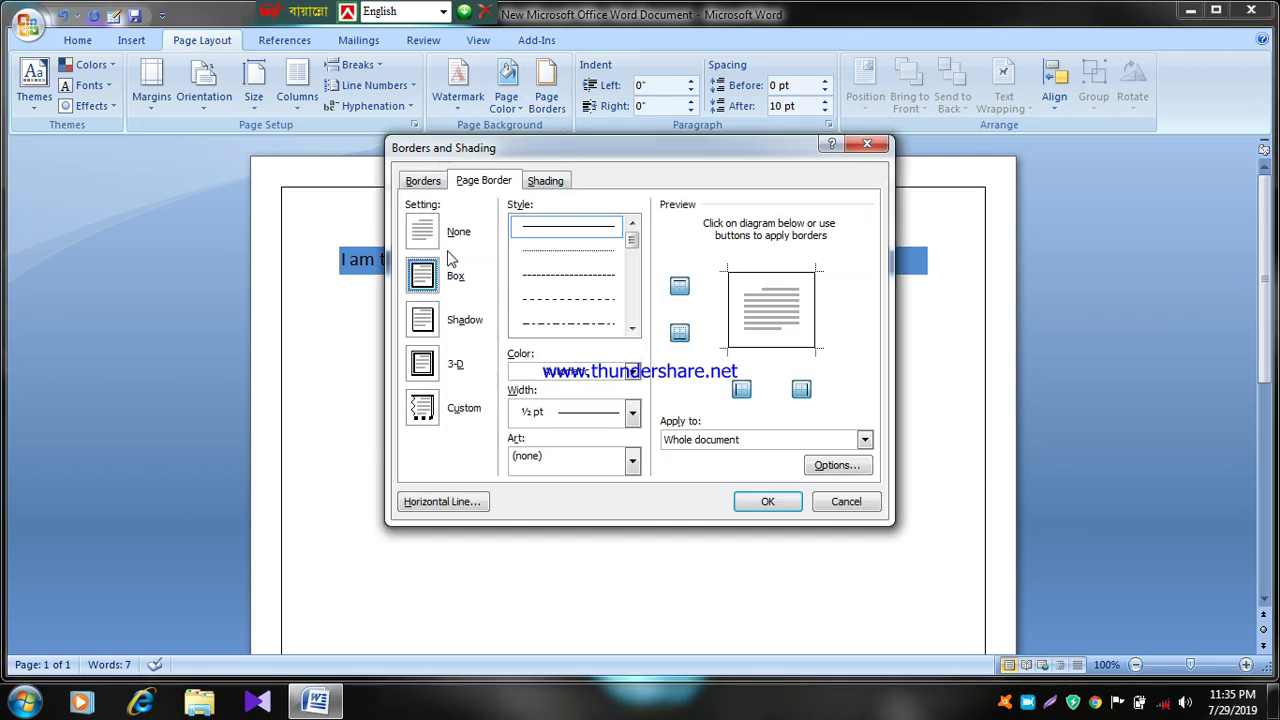
left_click(433, 234)
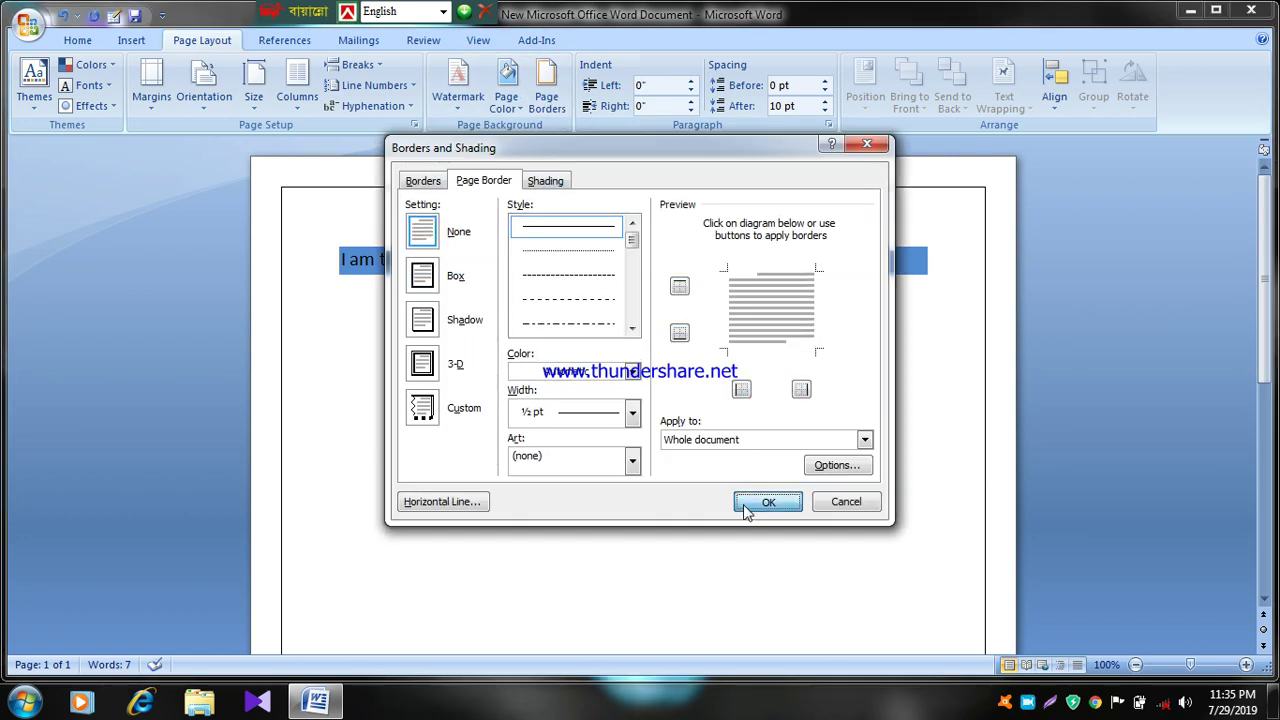
left_click(758, 502)
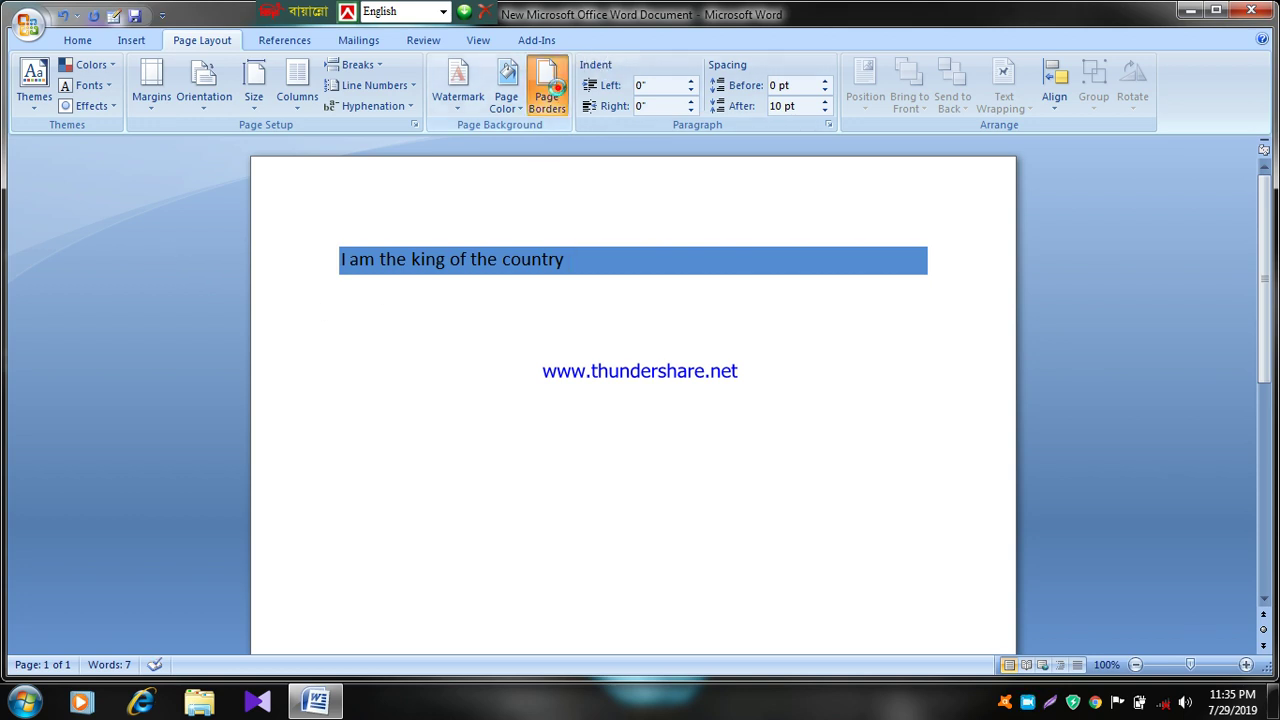
Step: Change the paragraph shading fill to No Color and select the first-line sentence
left_click(556, 88)
left_click(545, 183)
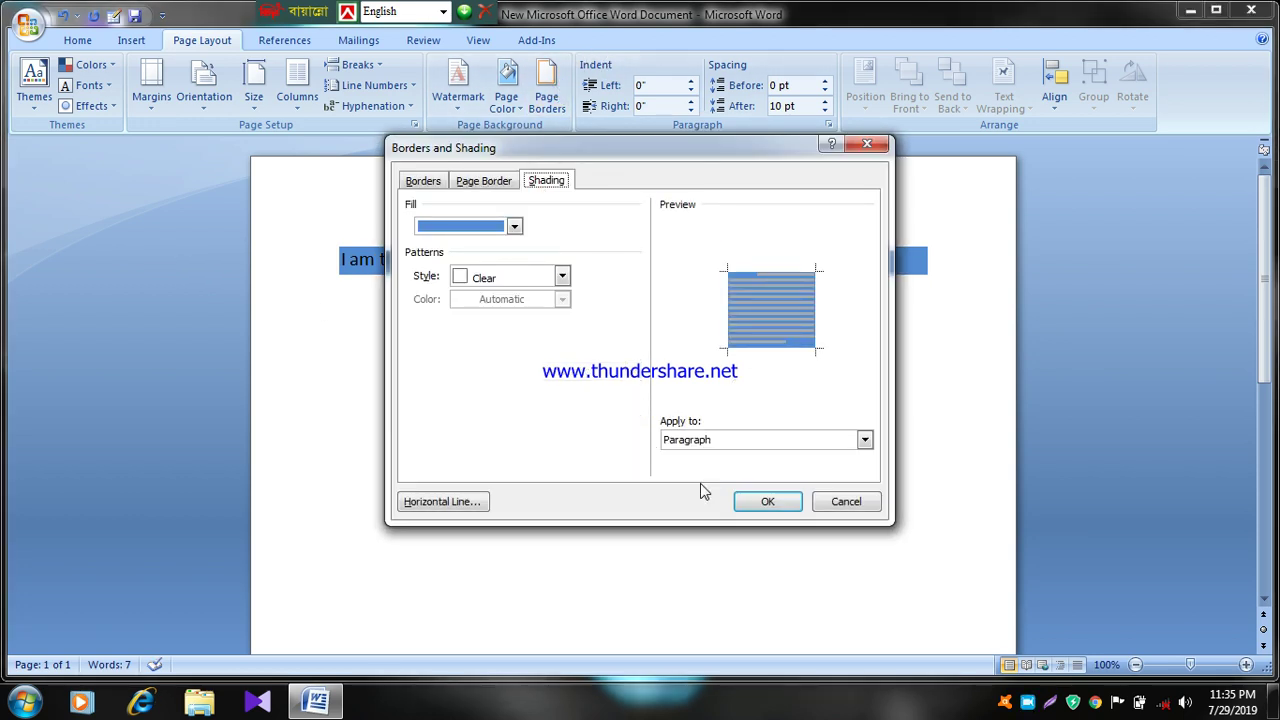
left_click(514, 228)
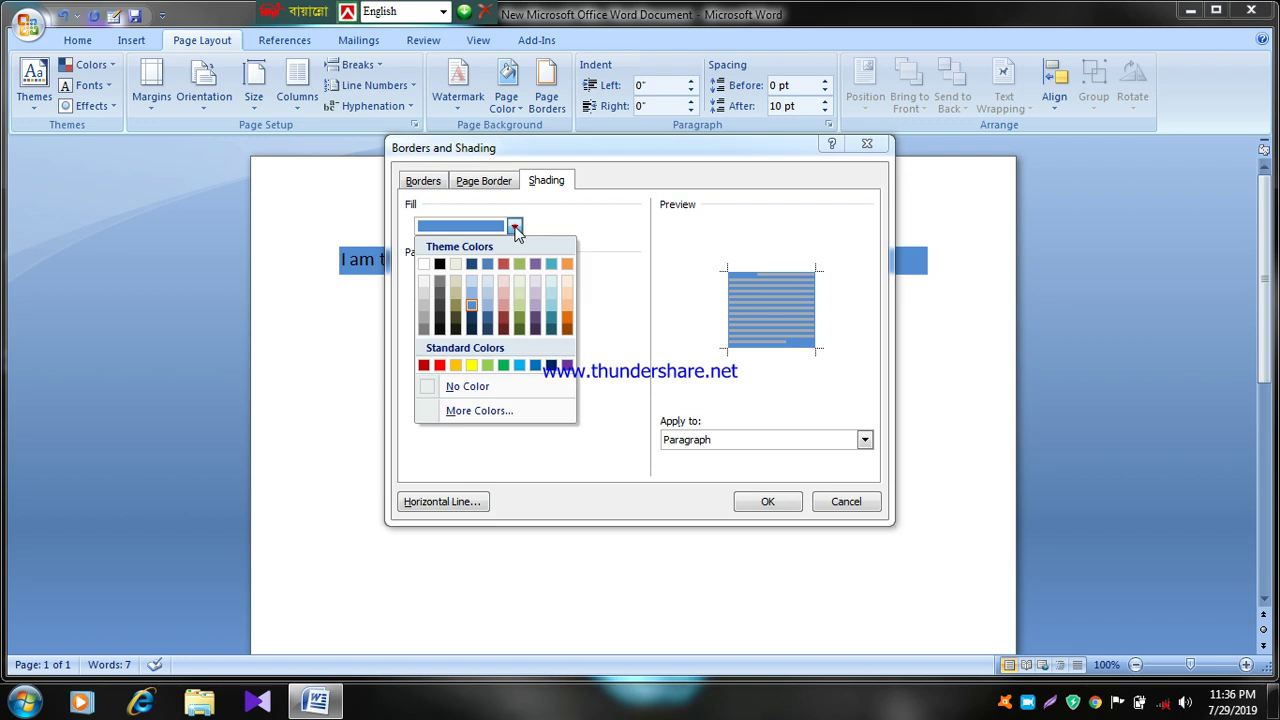
left_click(431, 387)
left_click(769, 503)
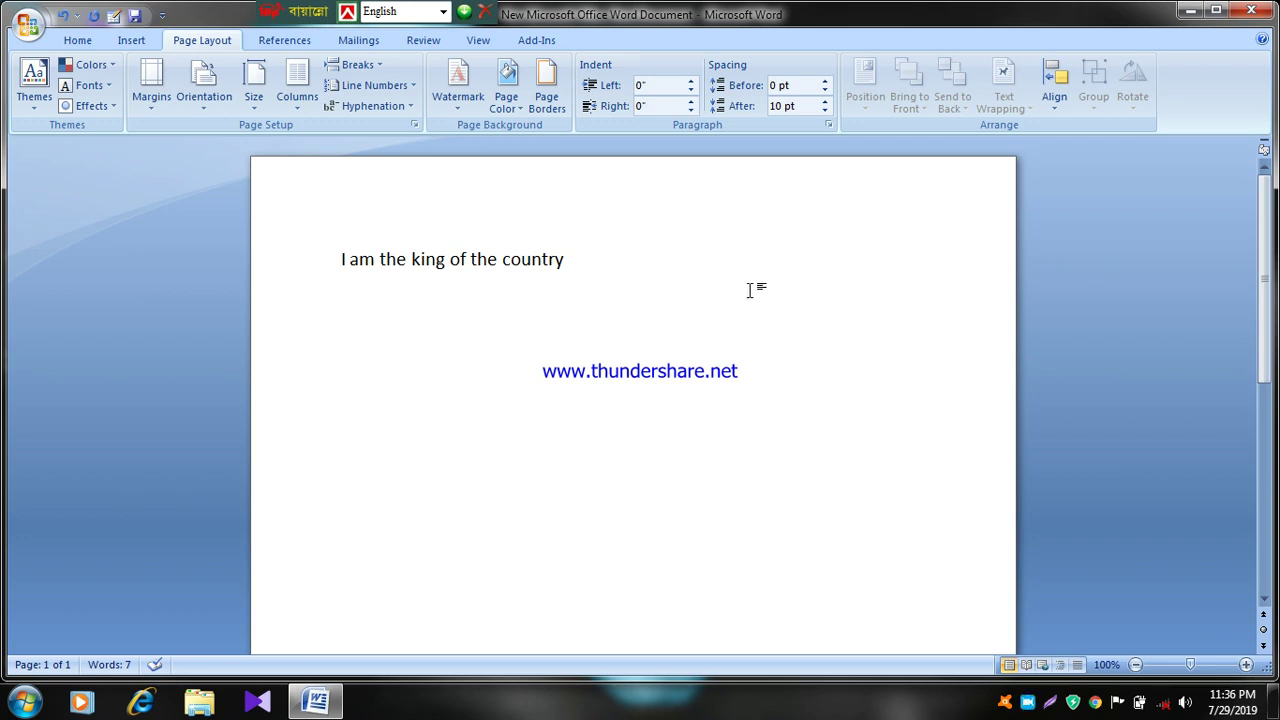
left_click_drag(572, 258, 326, 246)
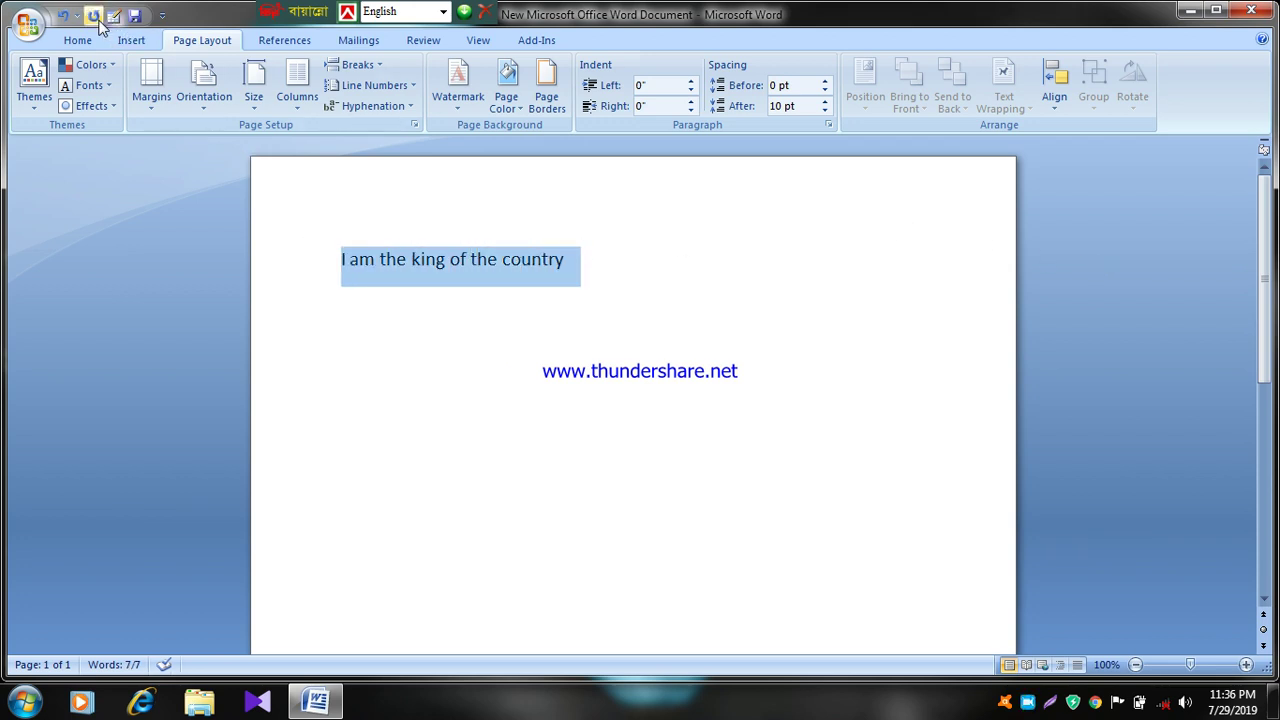
left_click(131, 40)
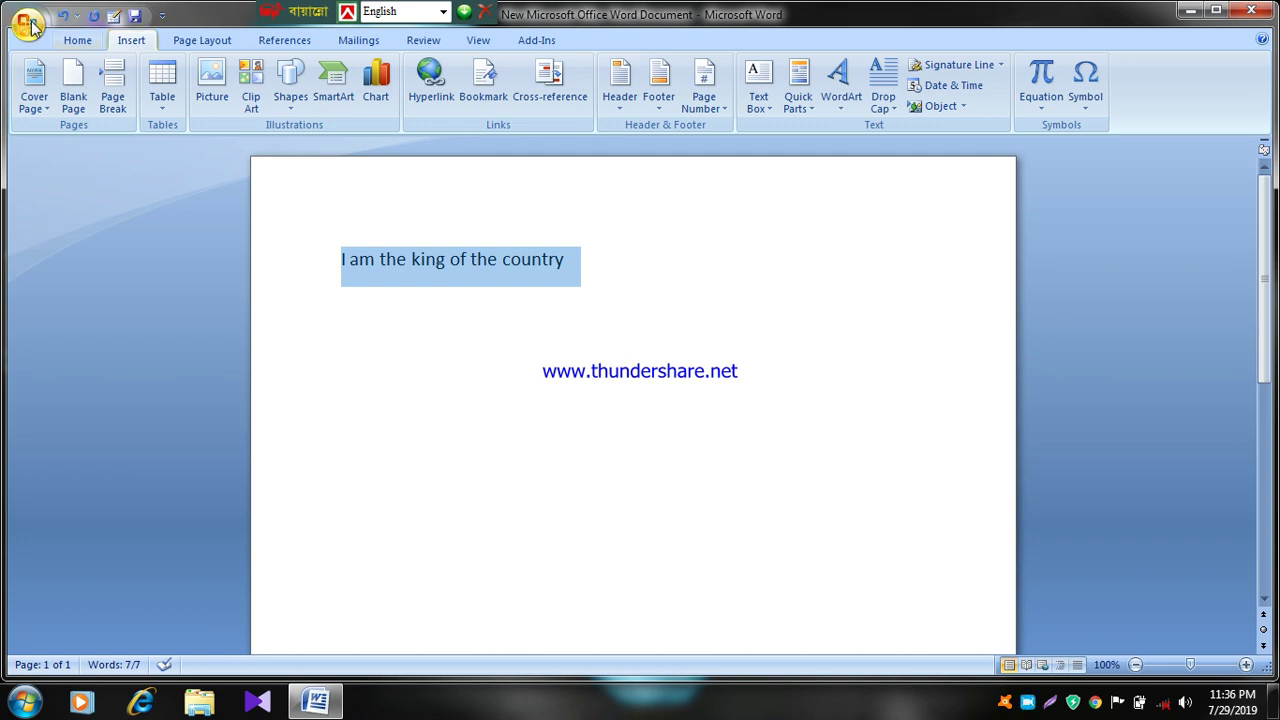
Step: Apply Sentence case to the line, then reselect it and make it lowercase
left_click(77, 40)
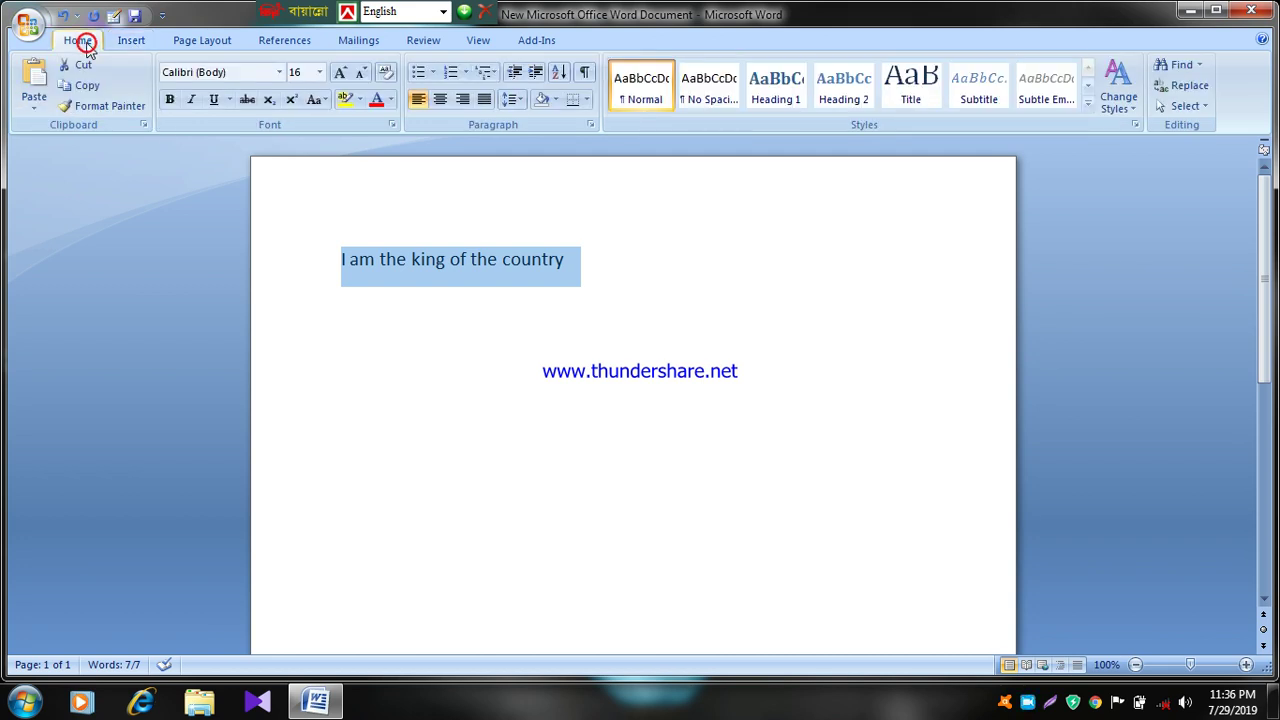
left_click(326, 100)
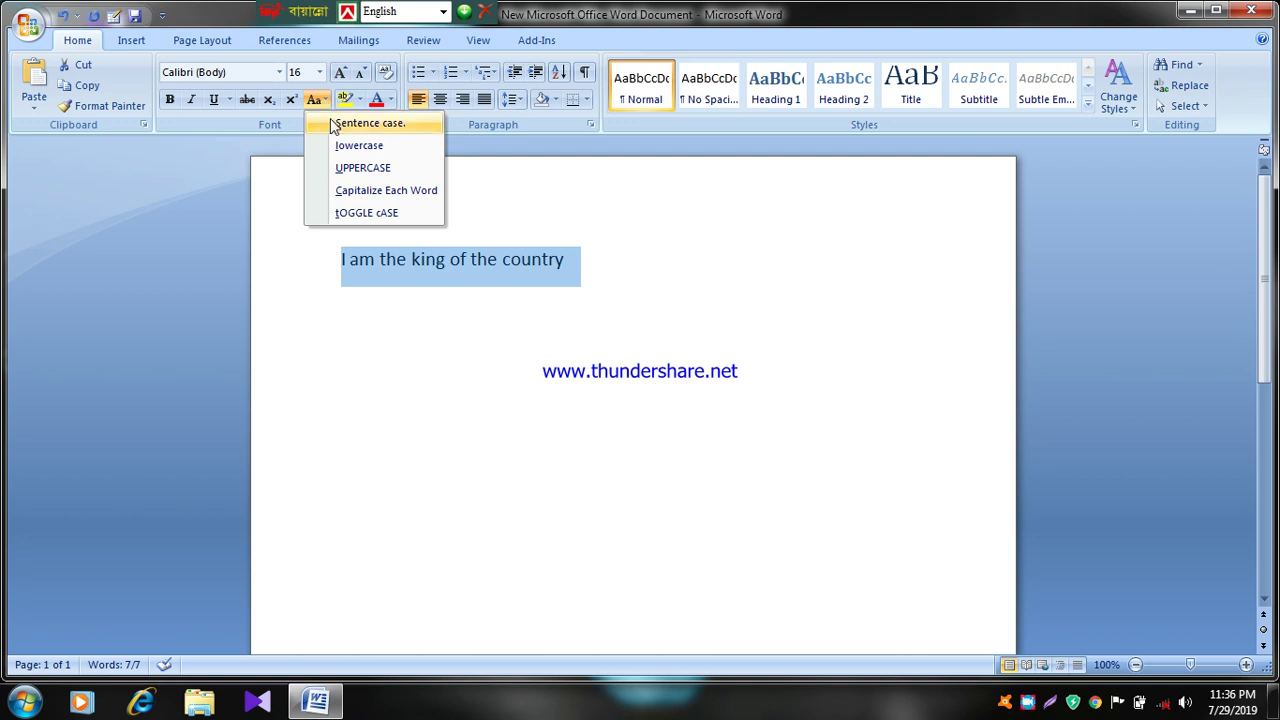
left_click(331, 121)
left_click(614, 277)
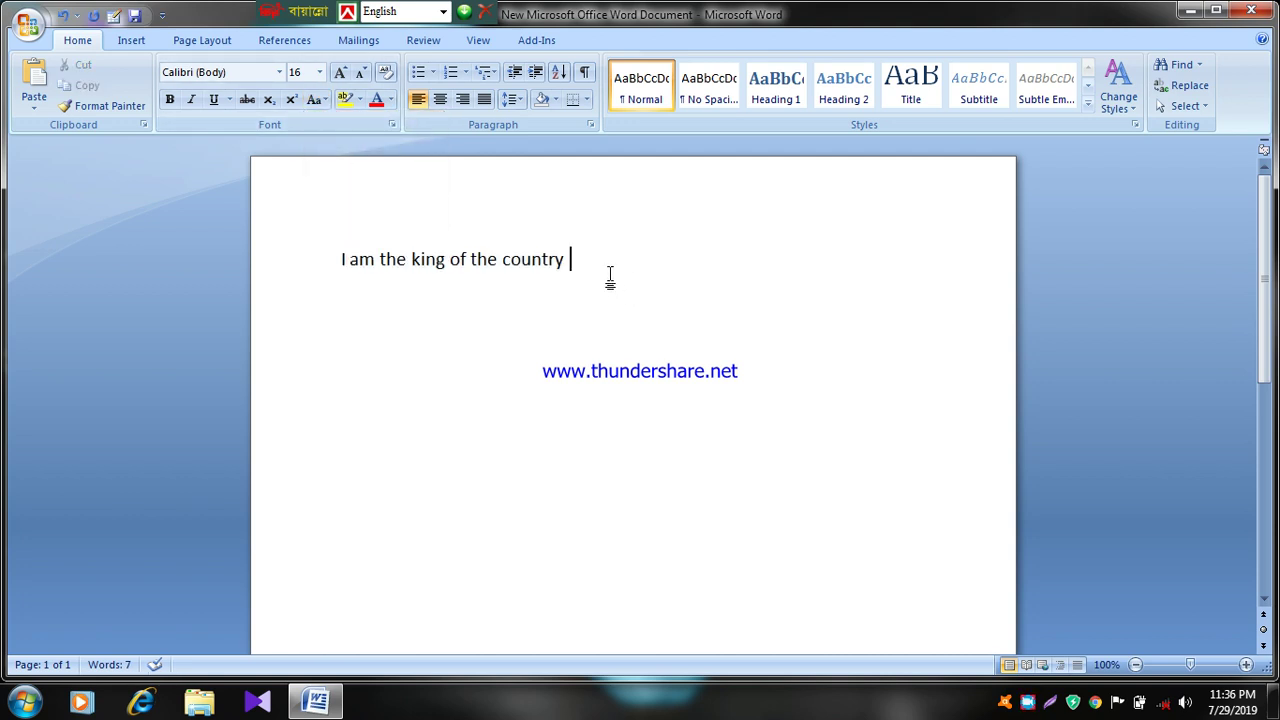
left_click_drag(576, 260, 341, 260)
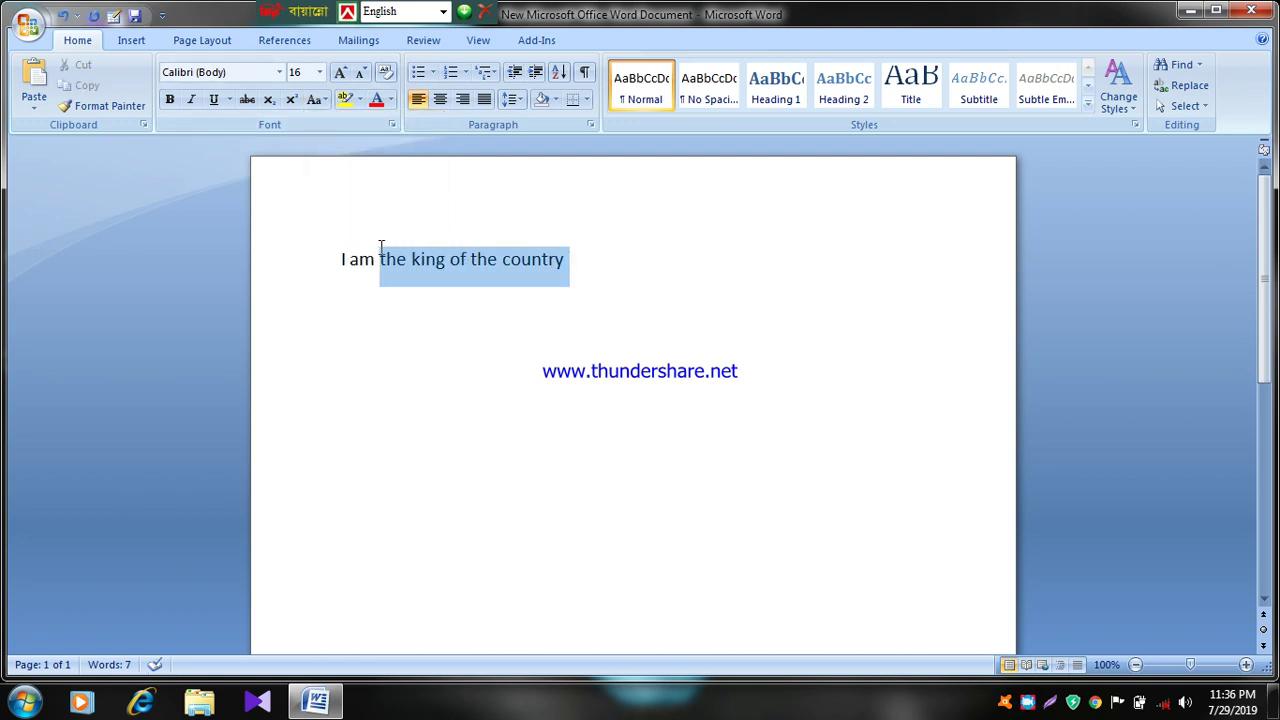
left_click(326, 104)
left_click(337, 146)
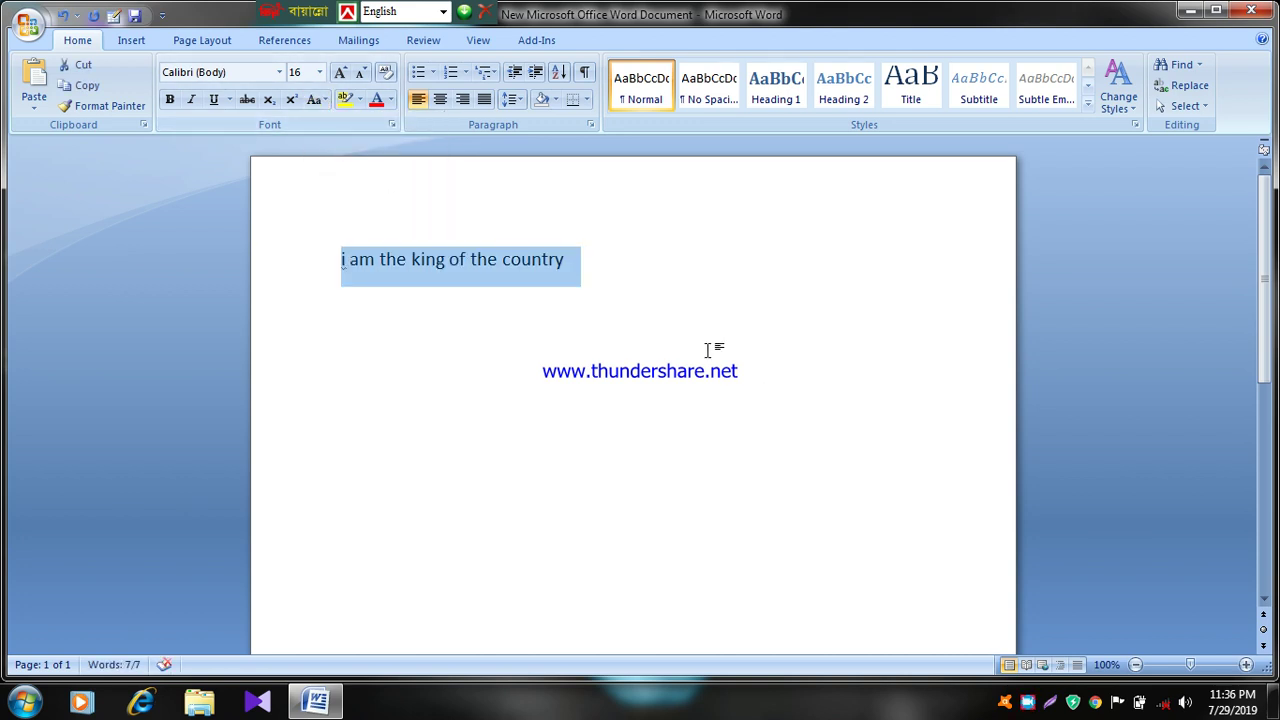
Step: Cycle through UPPERCASE, Capitalize Each Word and tOGGLE cASE, ending on UPPERCASE
left_click(325, 100)
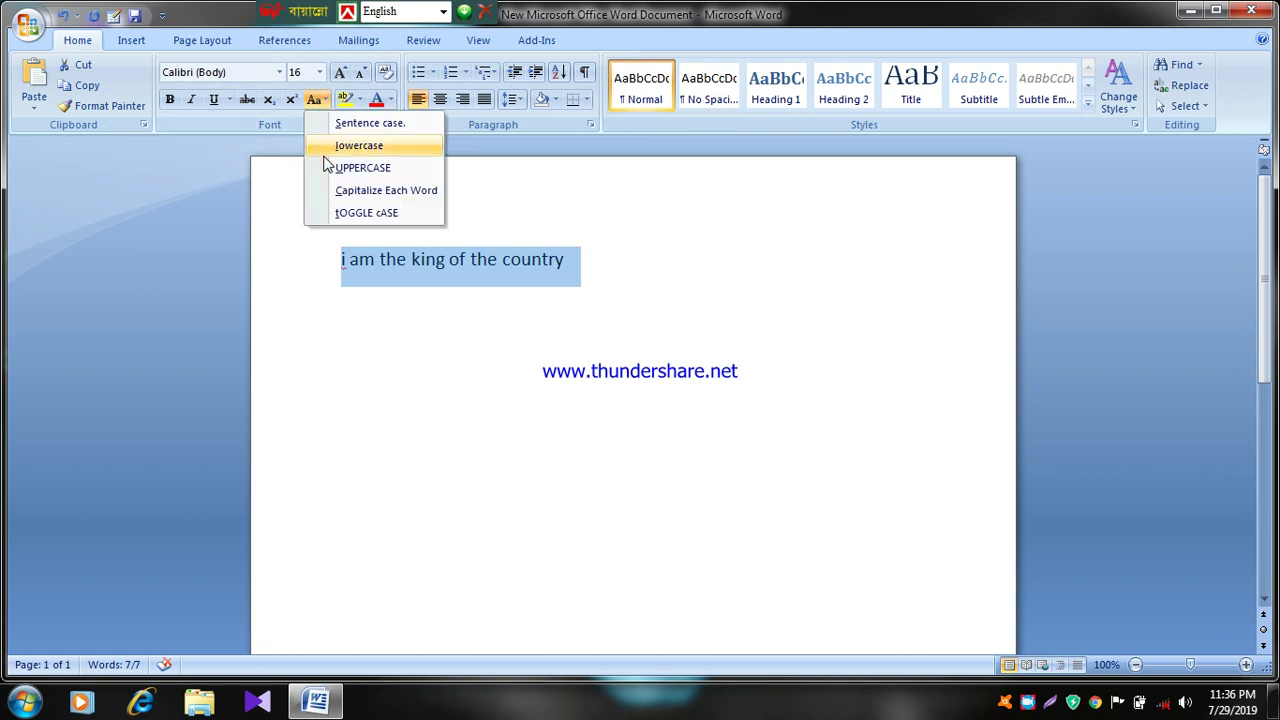
left_click(326, 169)
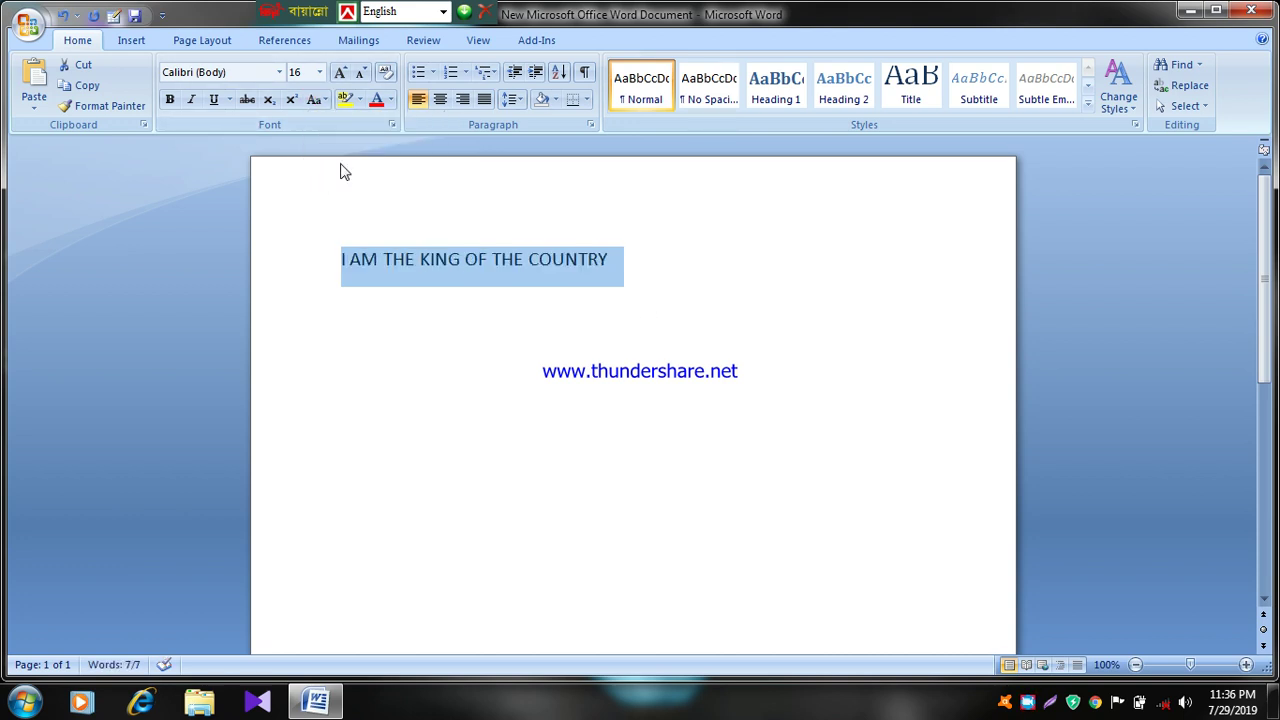
left_click(324, 100)
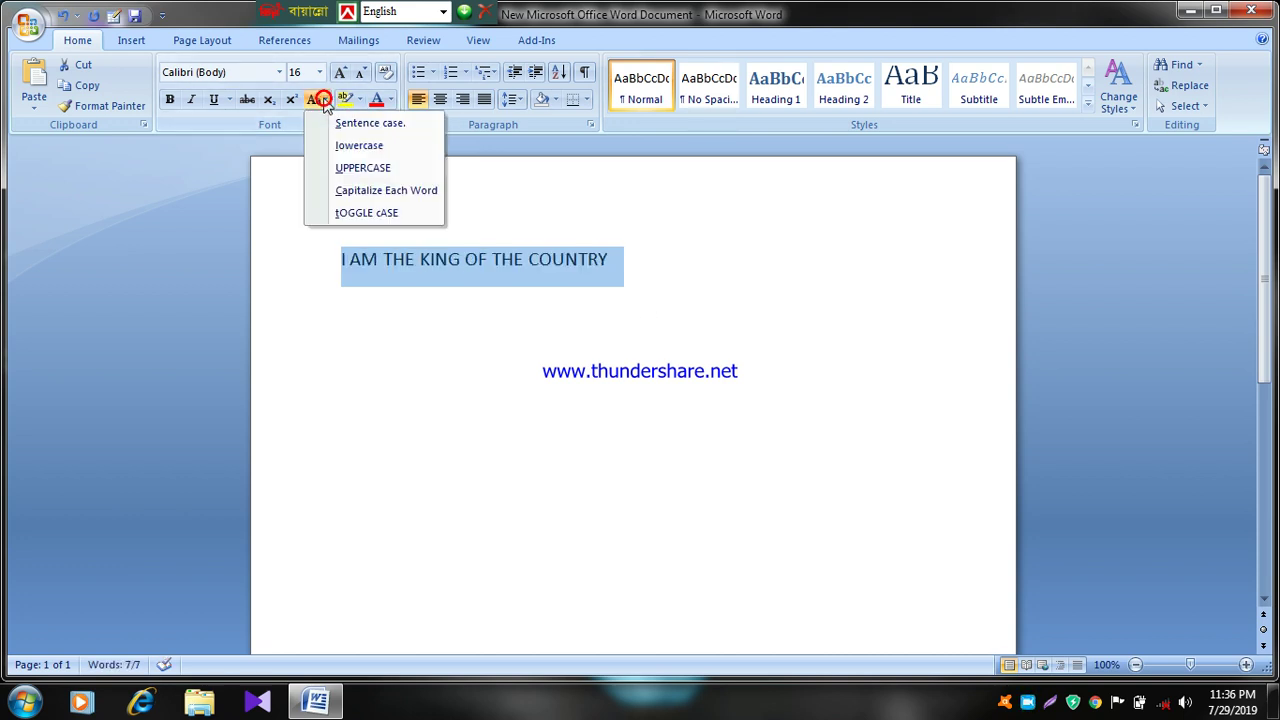
left_click(352, 190)
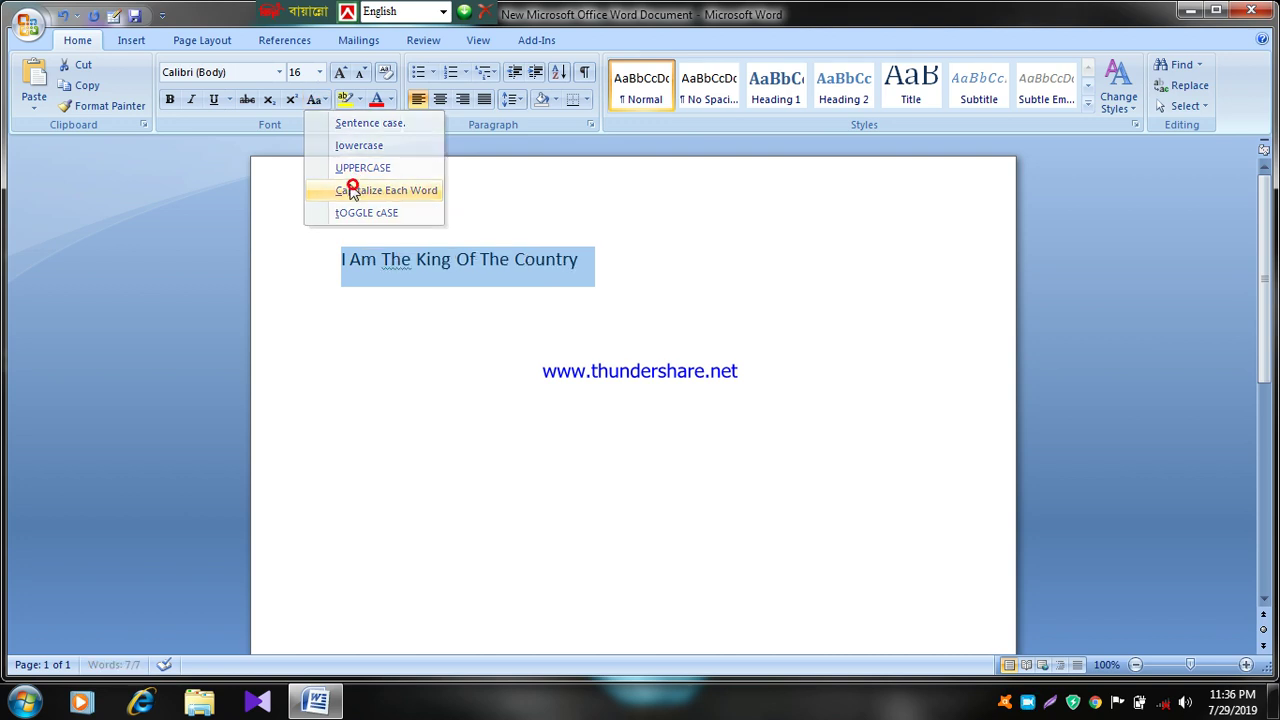
left_click(324, 100)
left_click(325, 212)
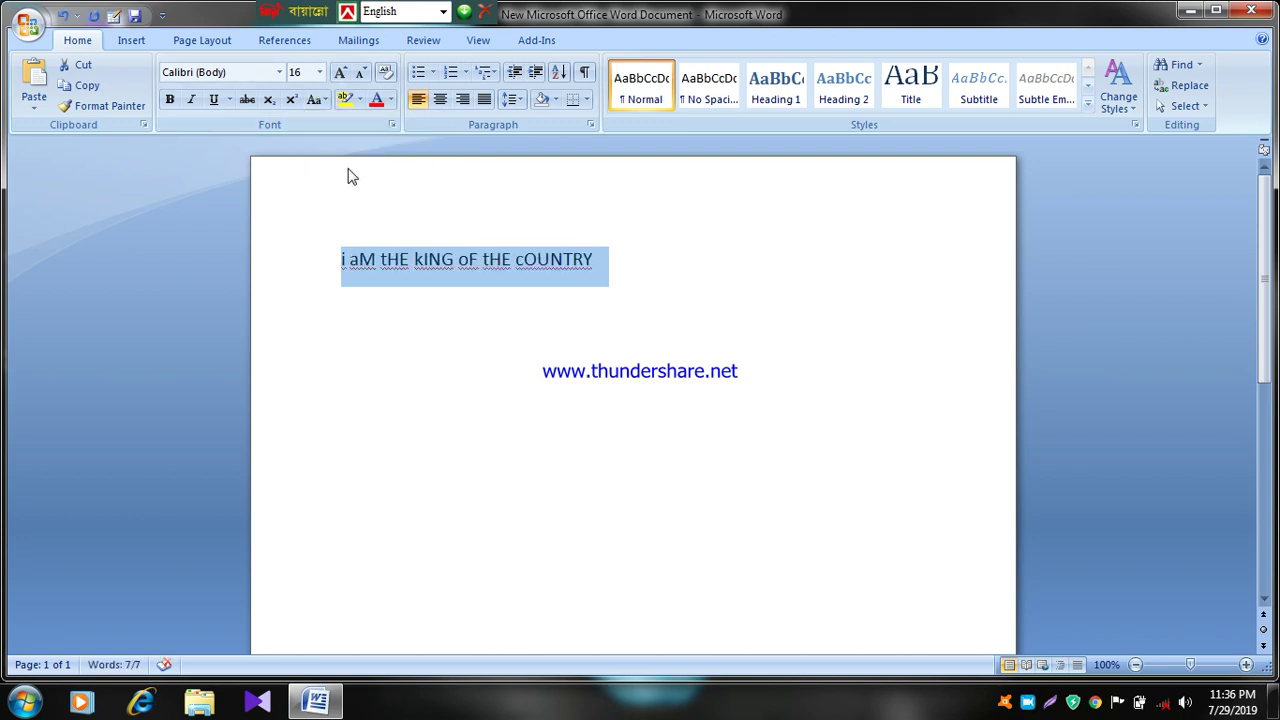
left_click(328, 100)
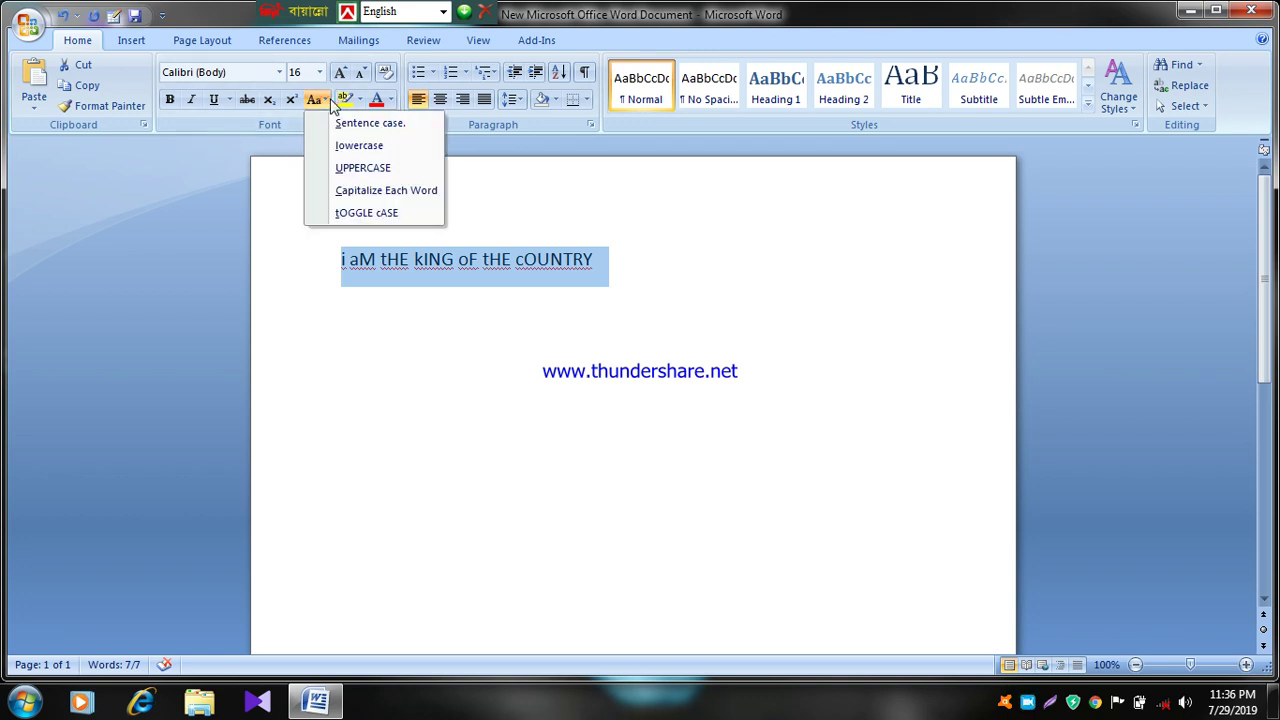
left_click(347, 167)
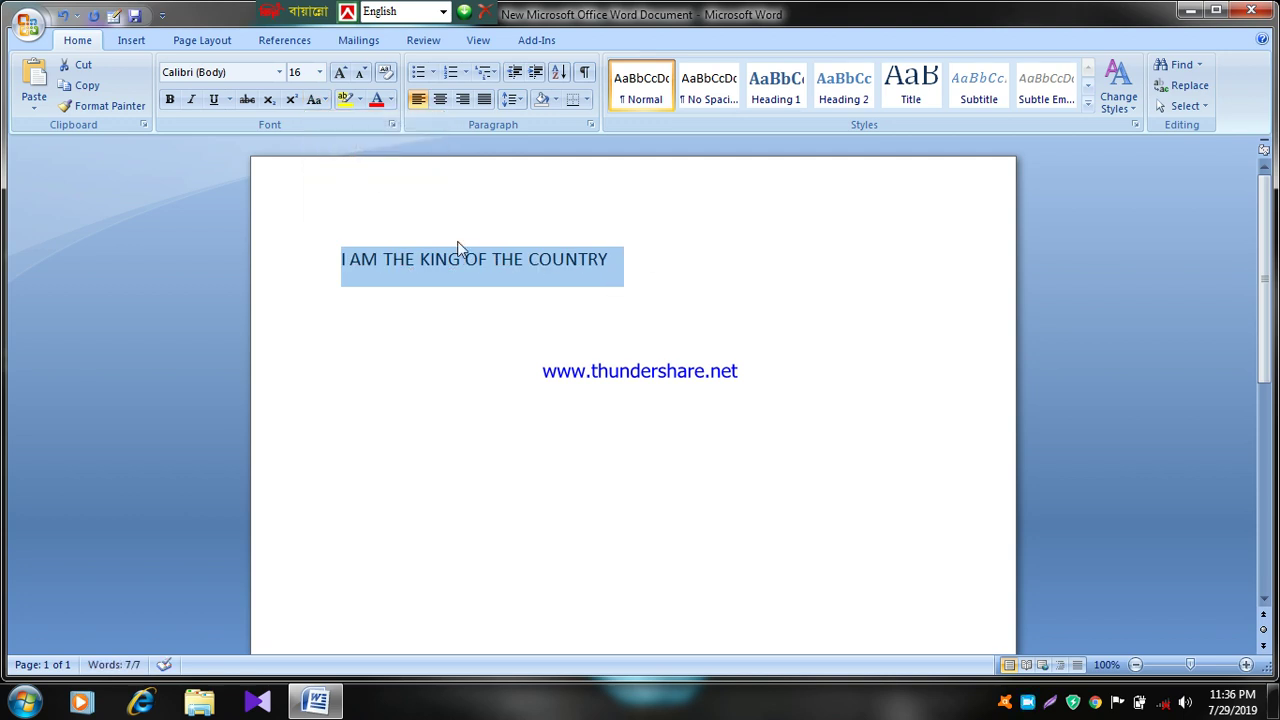
left_click(314, 99)
Step: Make the uppercase line pale blue, then dismiss the dial-up connection prompt
left_click(314, 99)
left_click(391, 100)
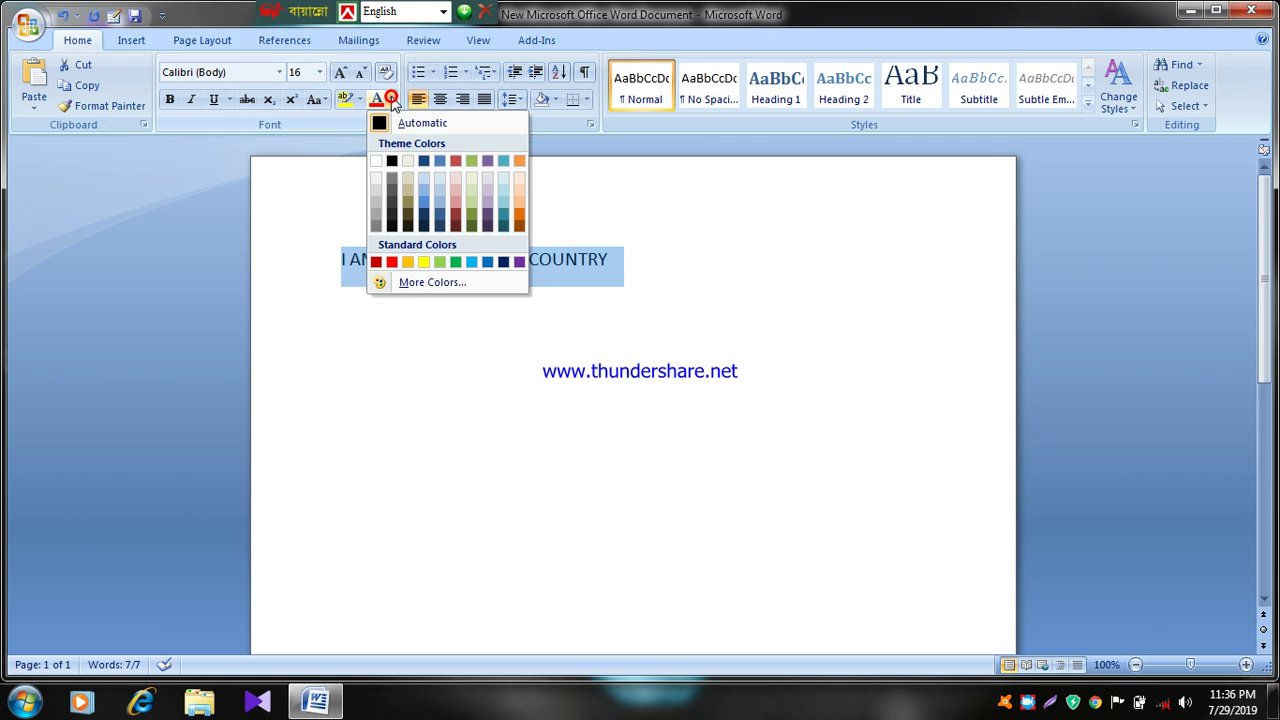
left_click(439, 201)
left_click(1035, 393)
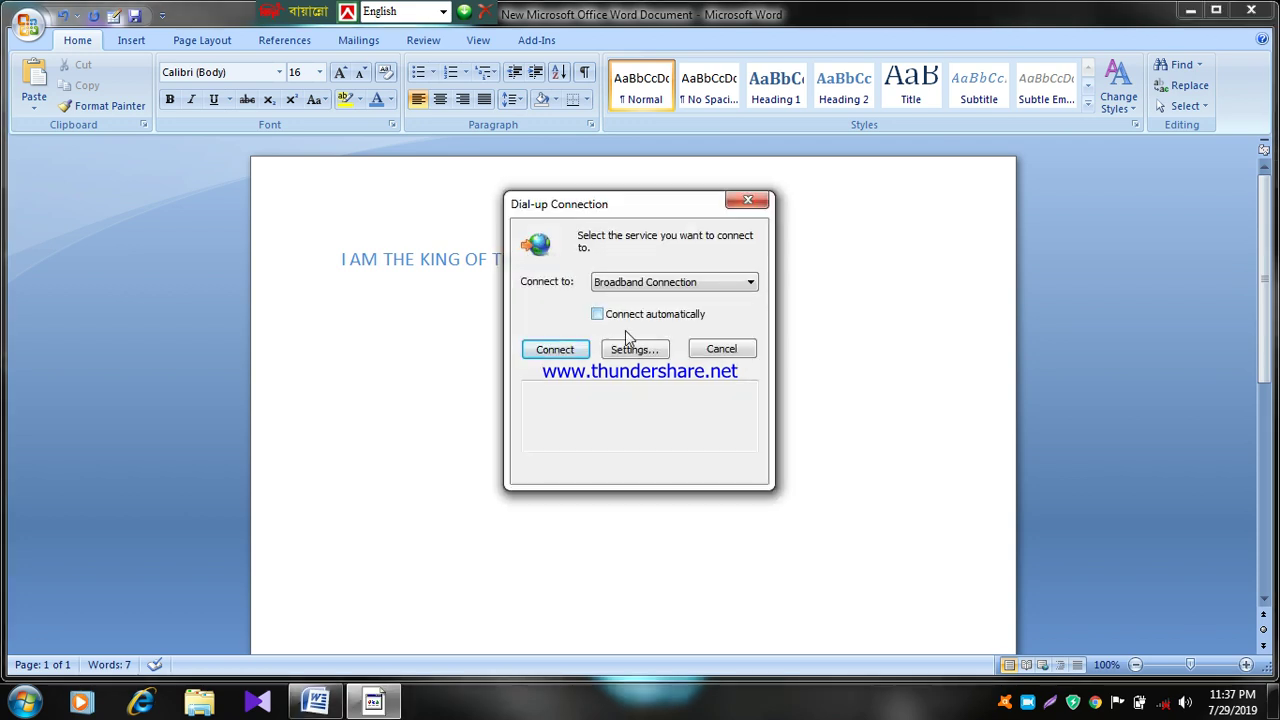
left_click(740, 204)
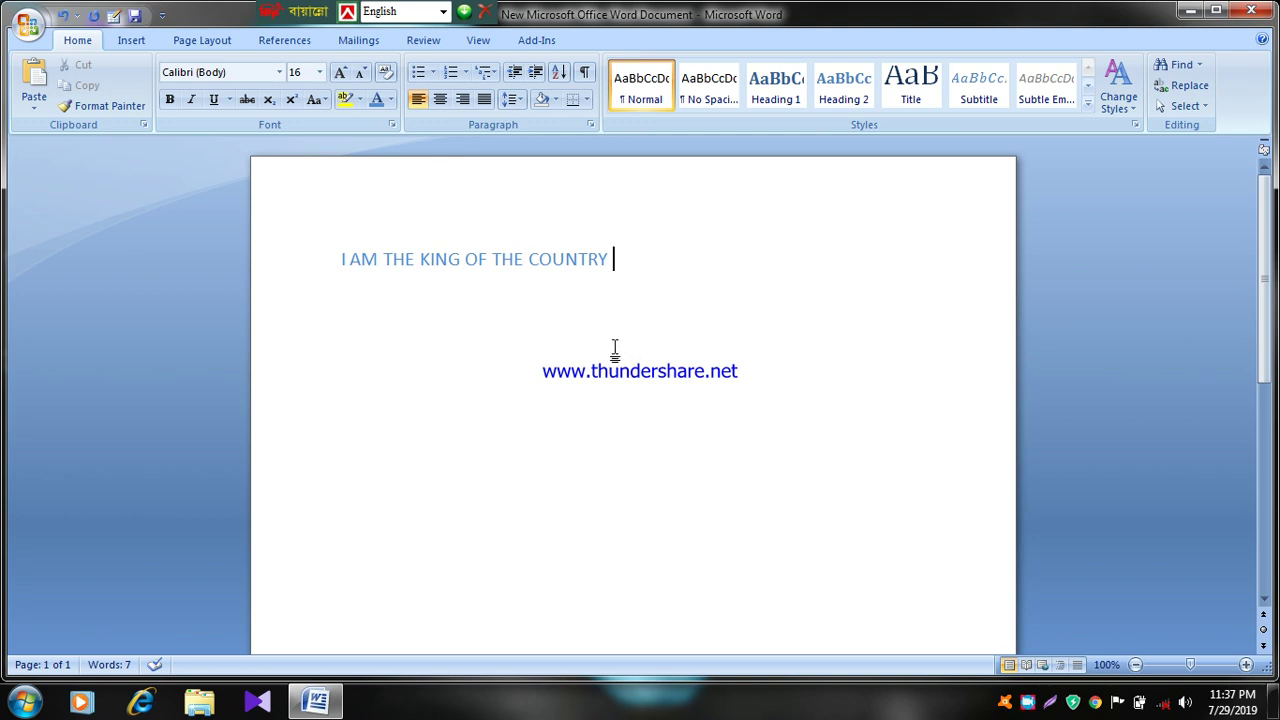
left_click(198, 45)
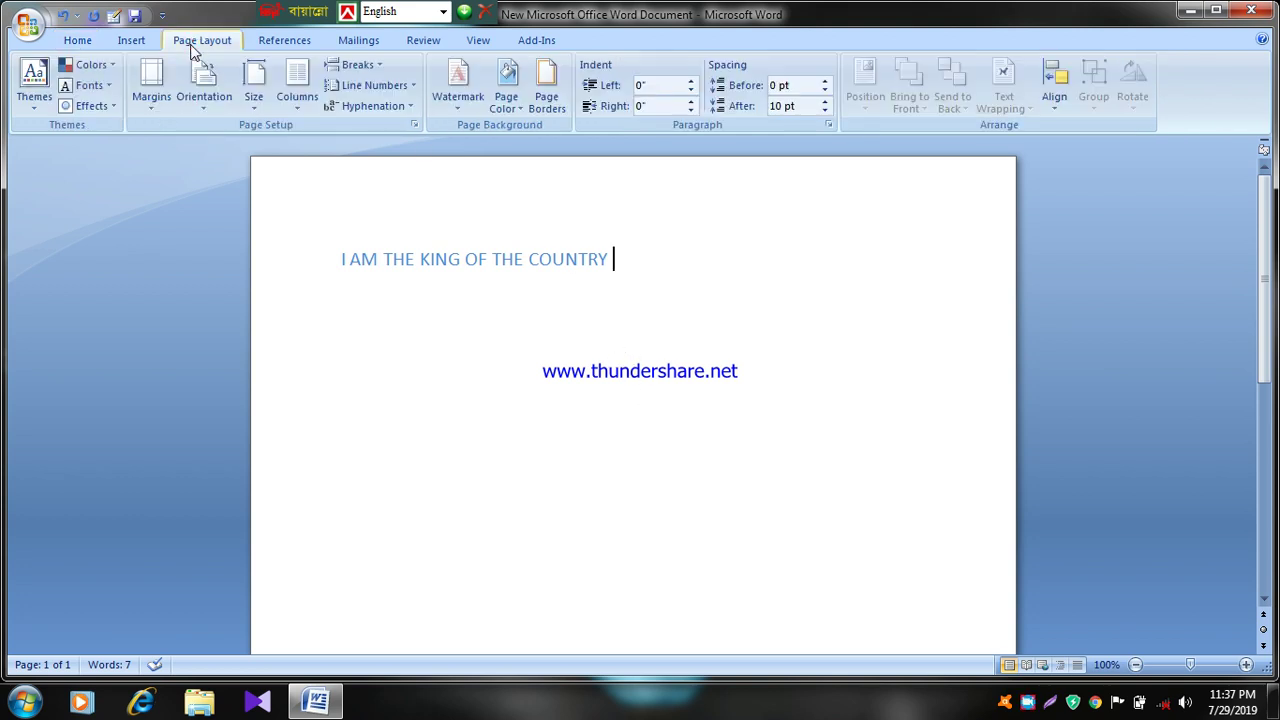
Step: Pick the yellow star pattern from the Art list as a 12 pt whole-page border
left_click(569, 97)
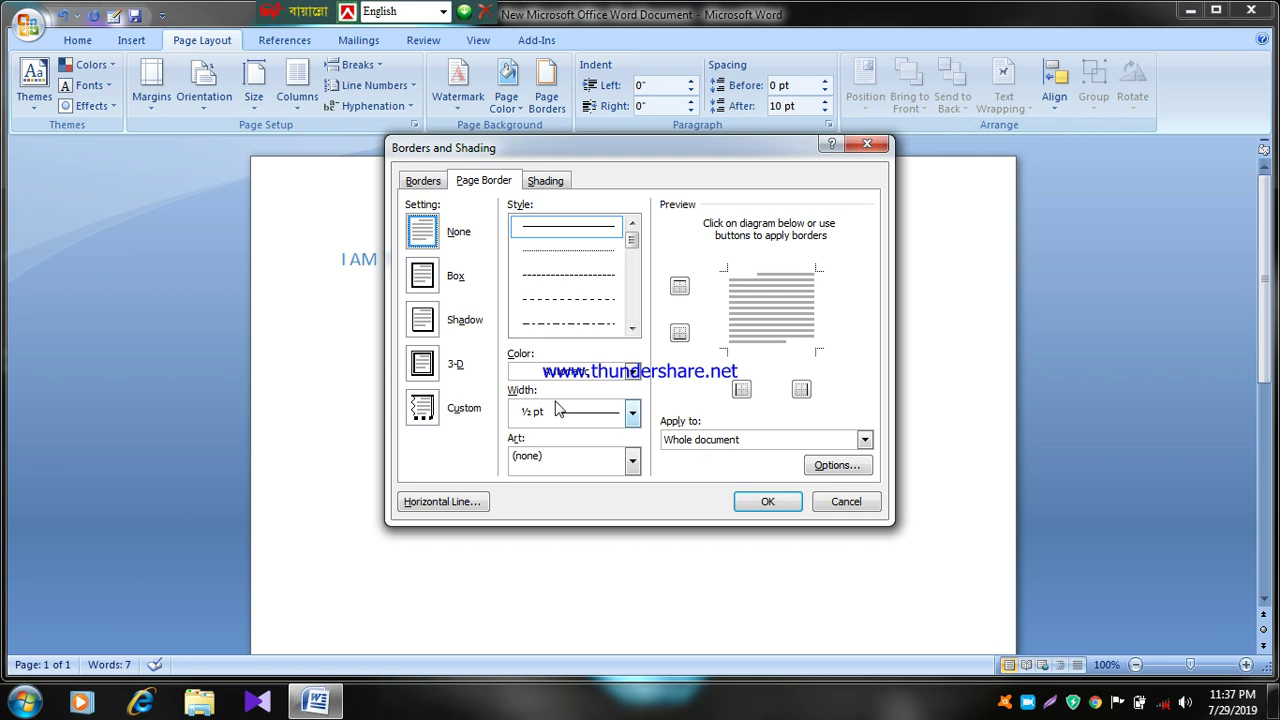
left_click(631, 461)
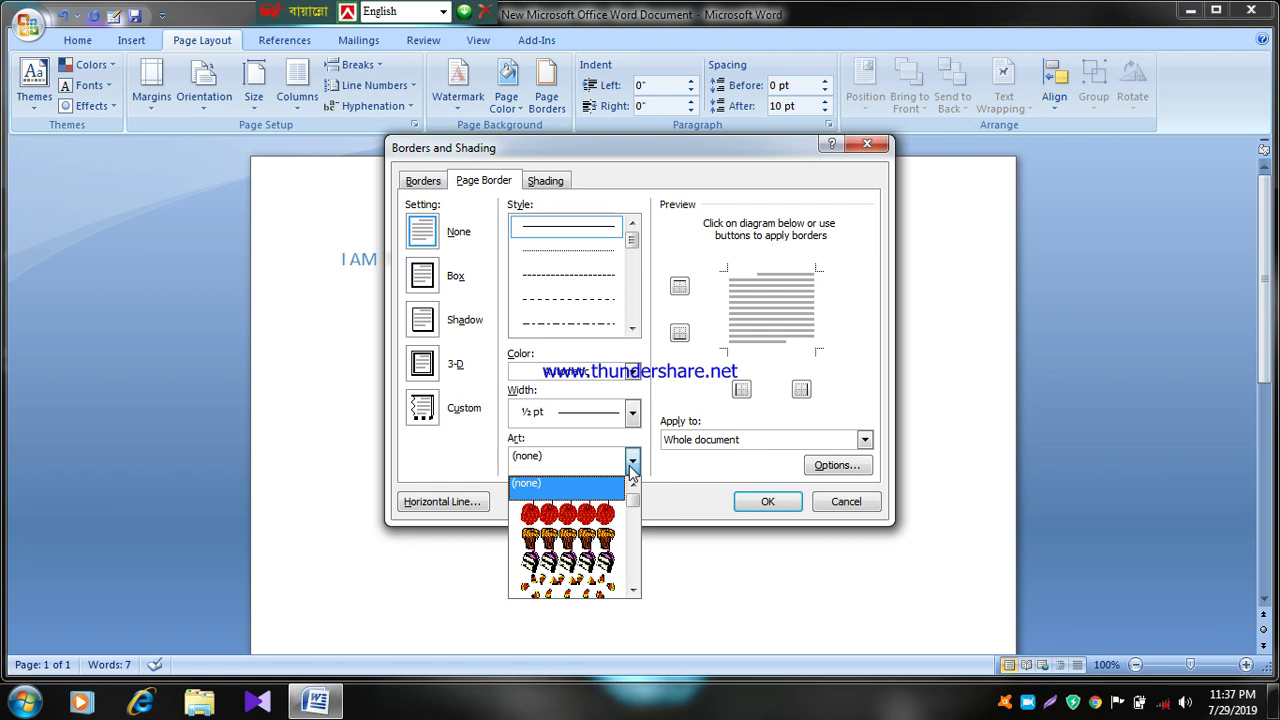
scroll(575, 540, "down", 2)
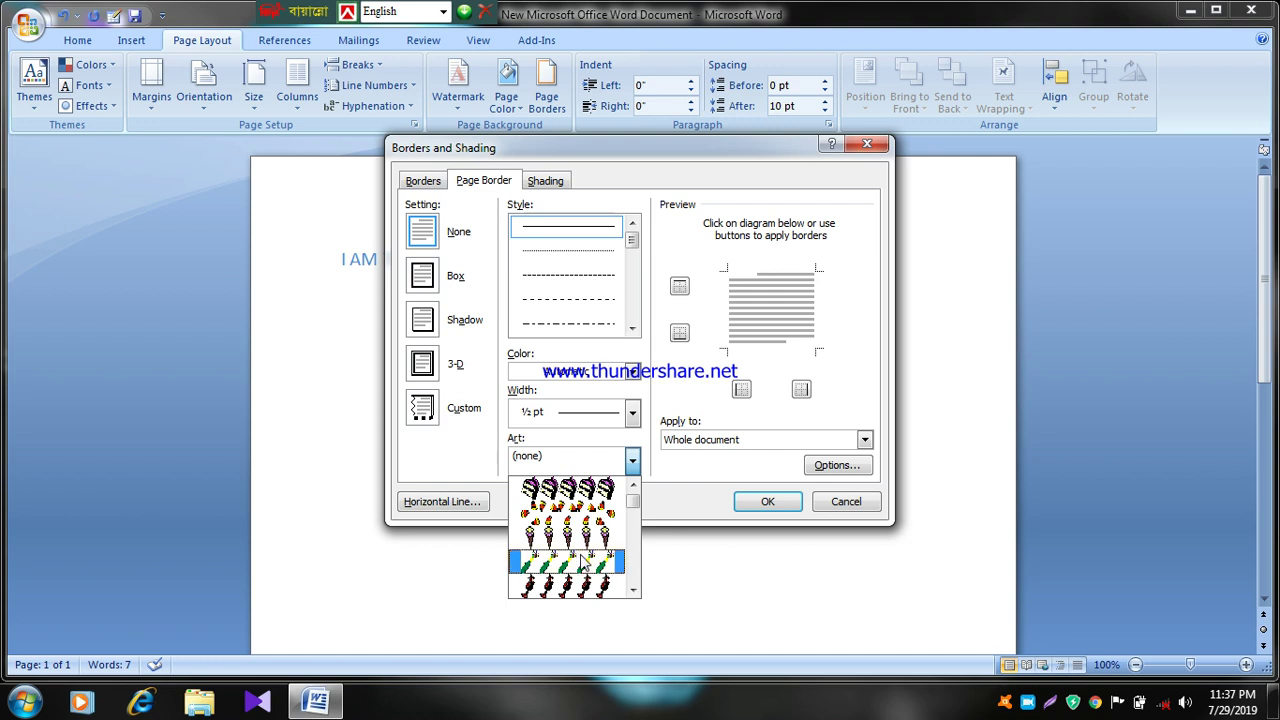
scroll(583, 563, "down", 1)
scroll(583, 563, "down", 1)
scroll(583, 563, "down", 1)
scroll(584, 564, "up", 1)
scroll(583, 563, "down", 1)
scroll(583, 563, "down", 2)
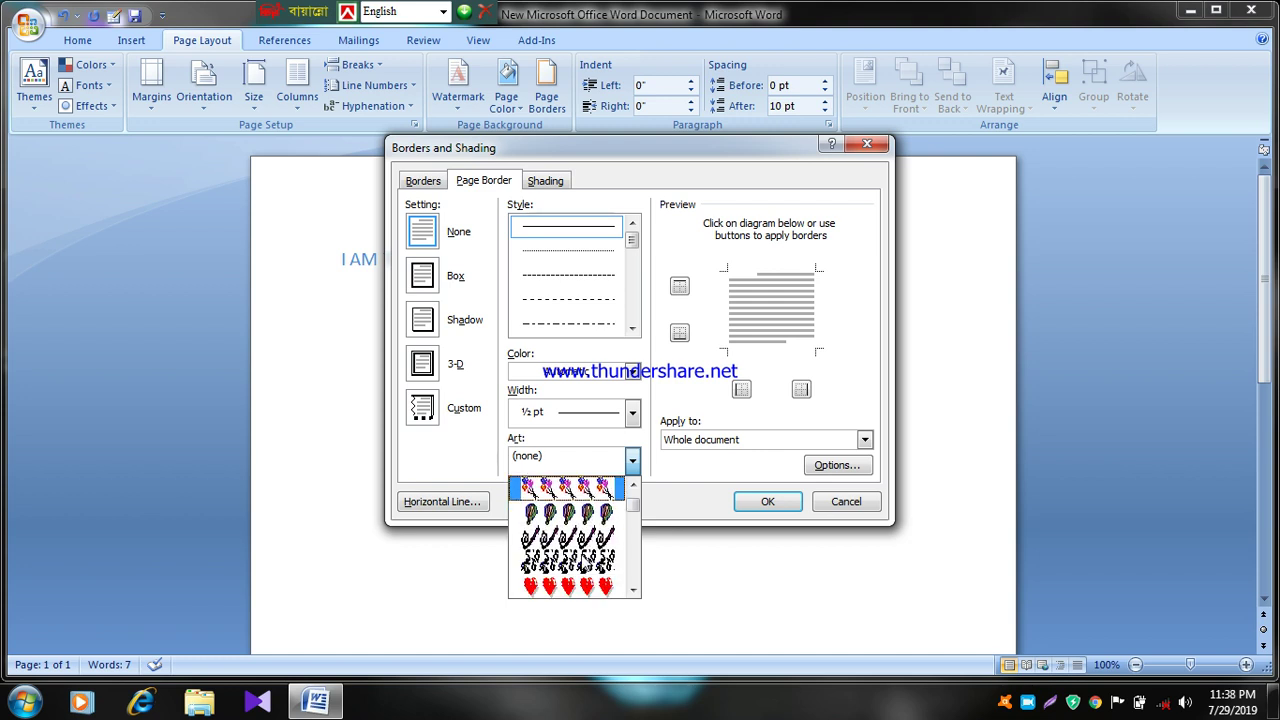
scroll(583, 563, "down", 1)
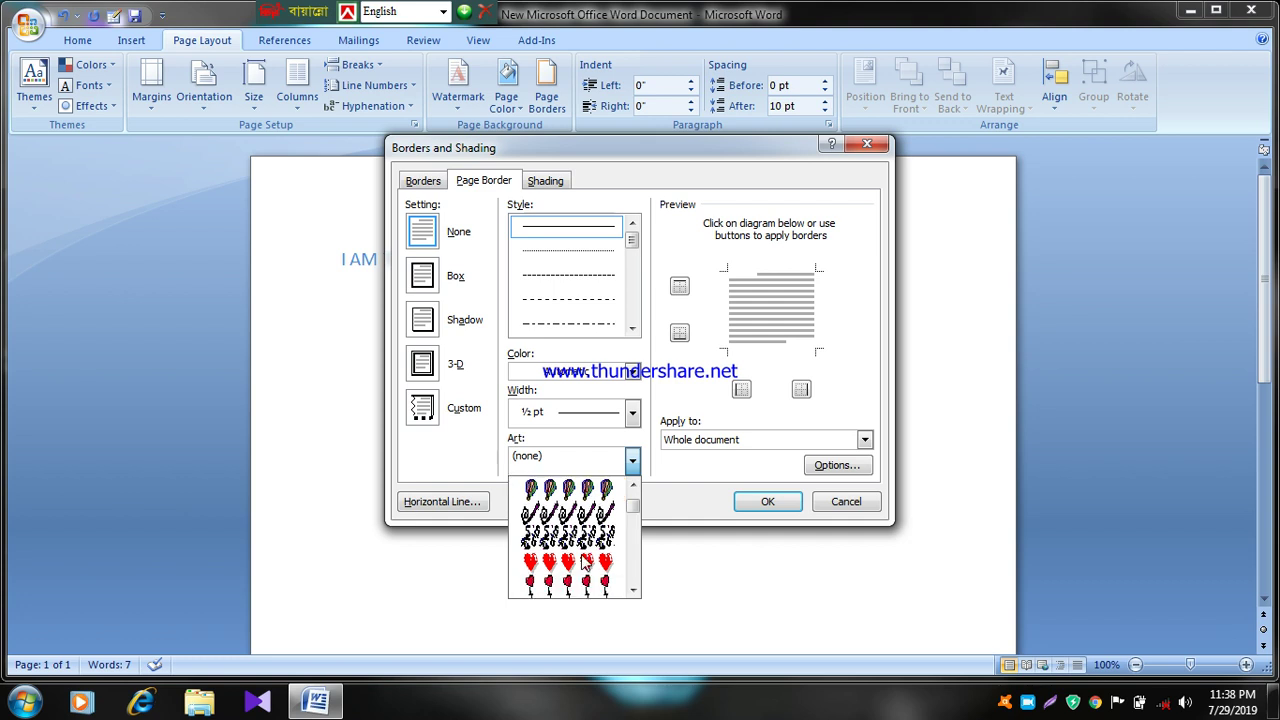
scroll(583, 563, "down", 1)
scroll(583, 563, "down", 1)
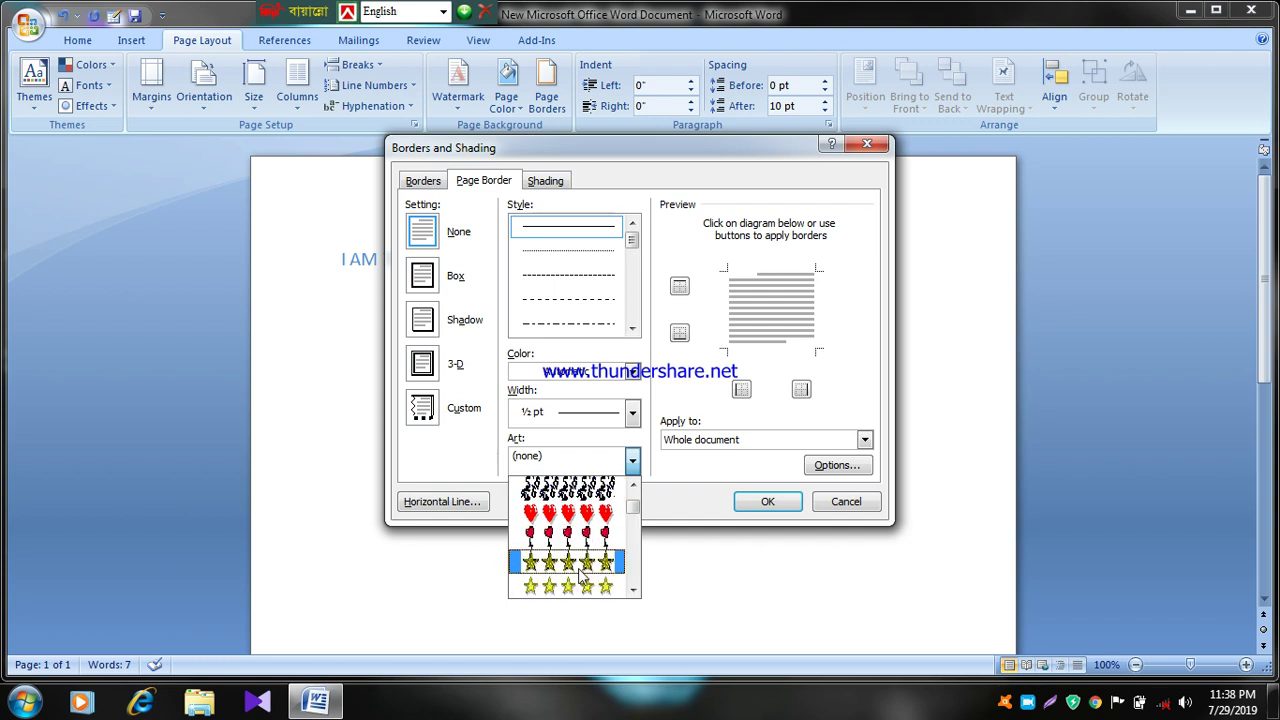
scroll(581, 568, "down", 1)
left_click(575, 563)
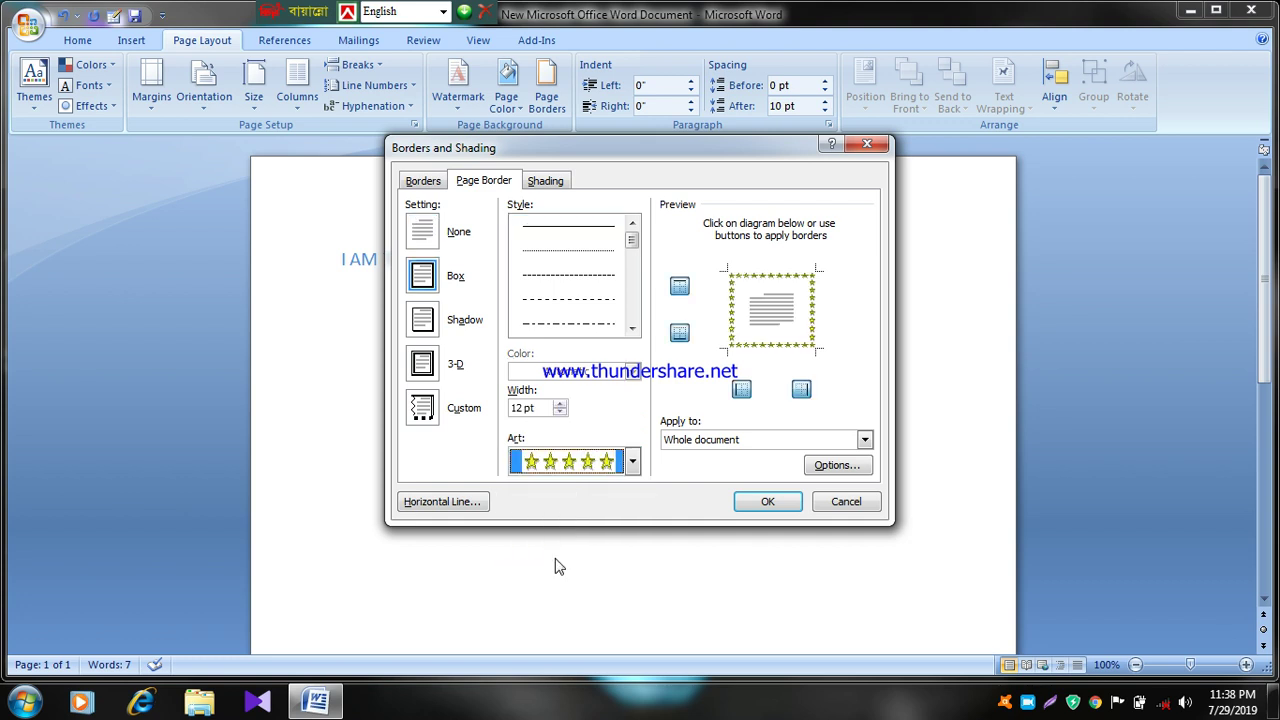
left_click(767, 502)
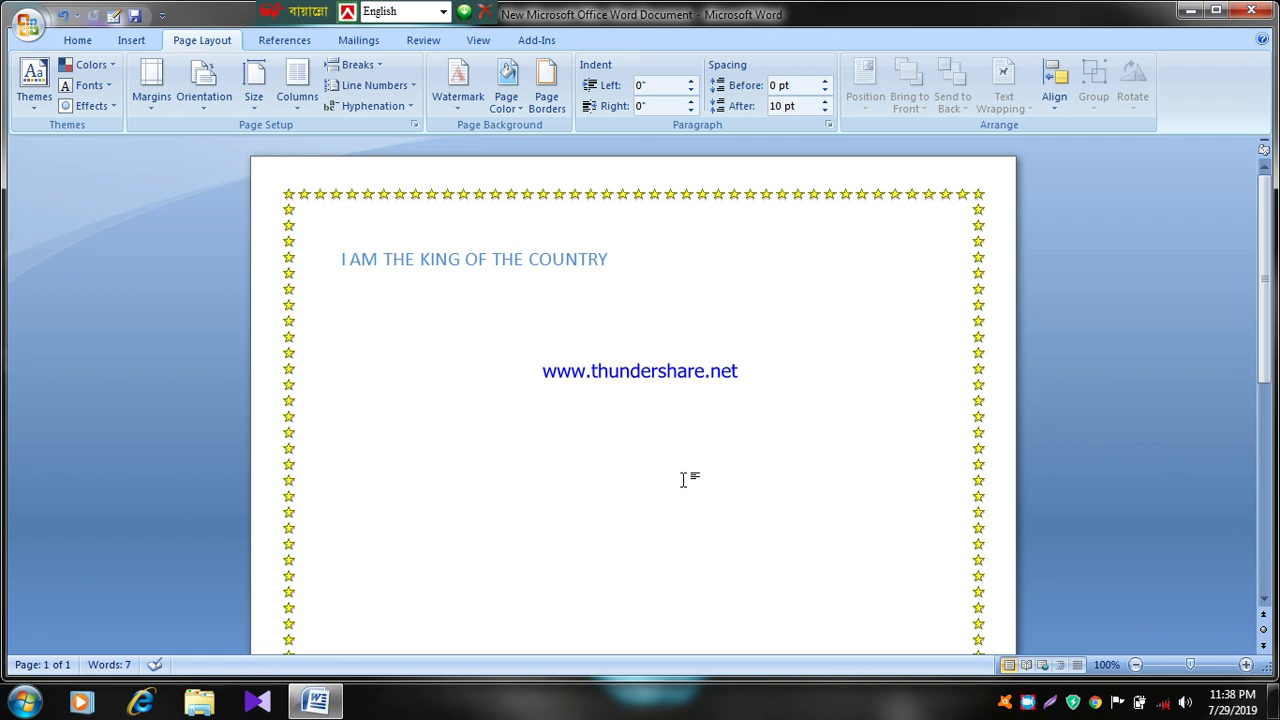
left_click(566, 100)
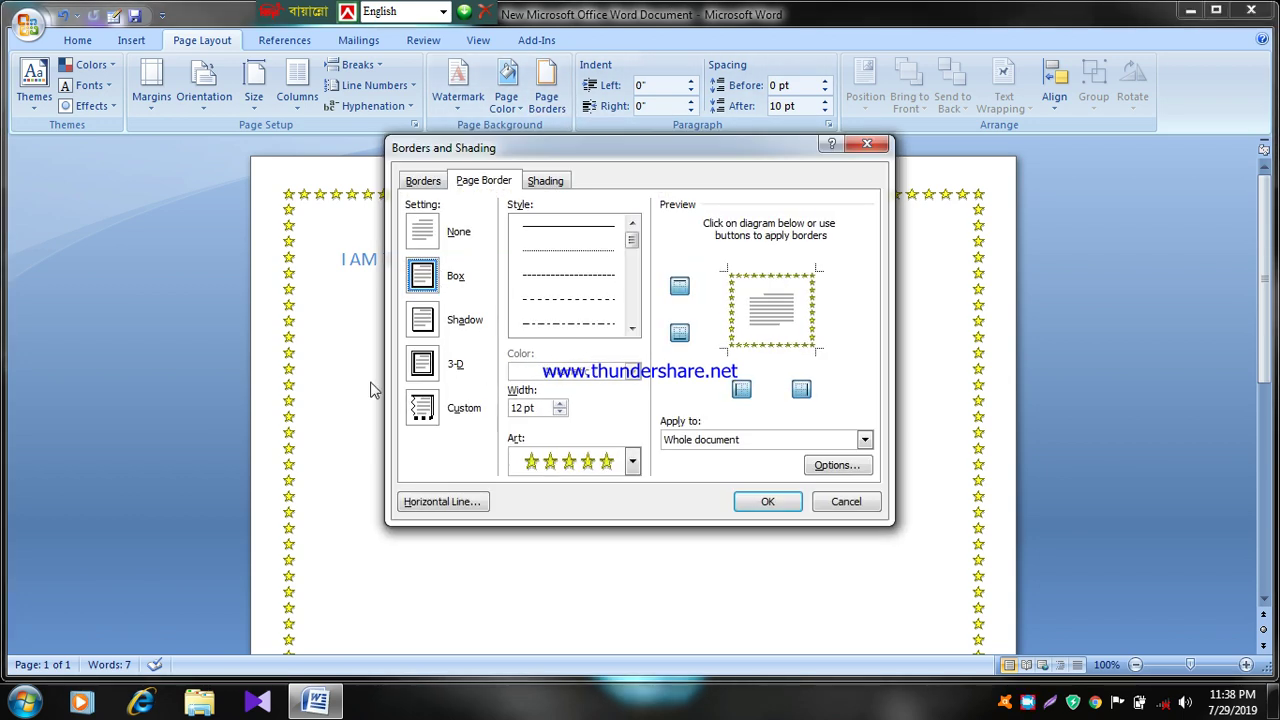
Step: Keep the star Box page border on after briefly switching it to None
left_click(762, 502)
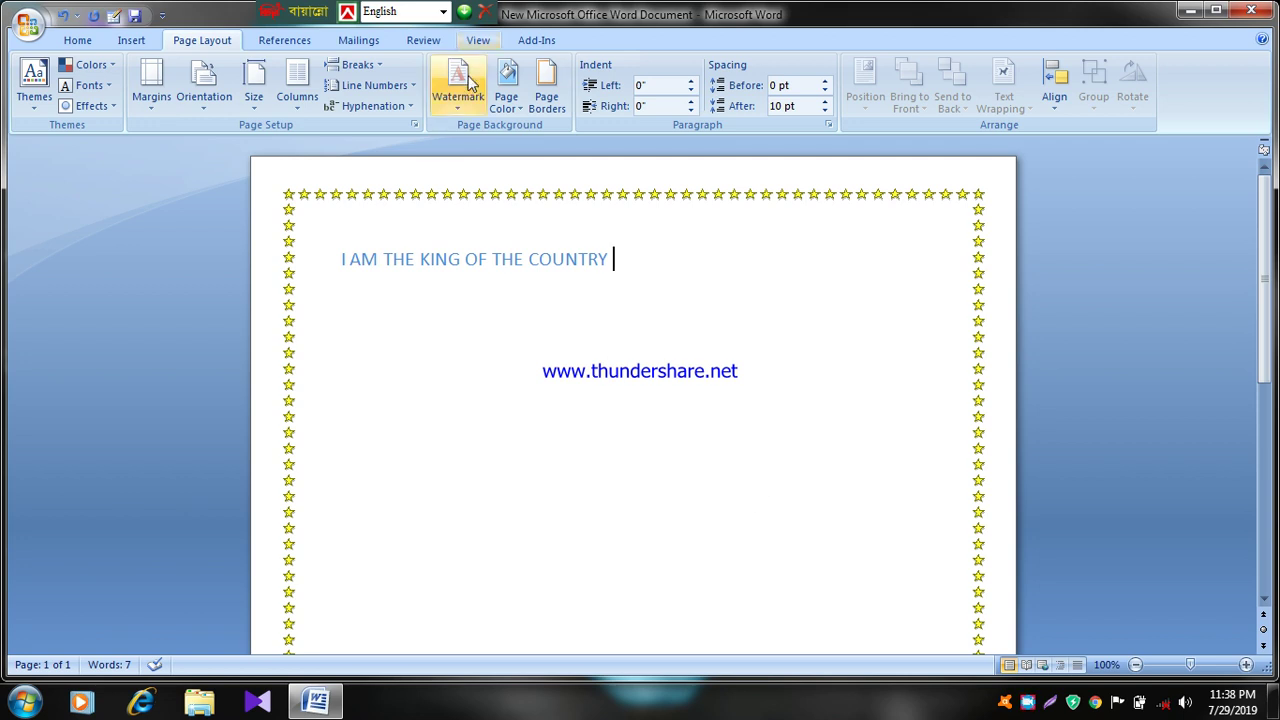
left_click(546, 90)
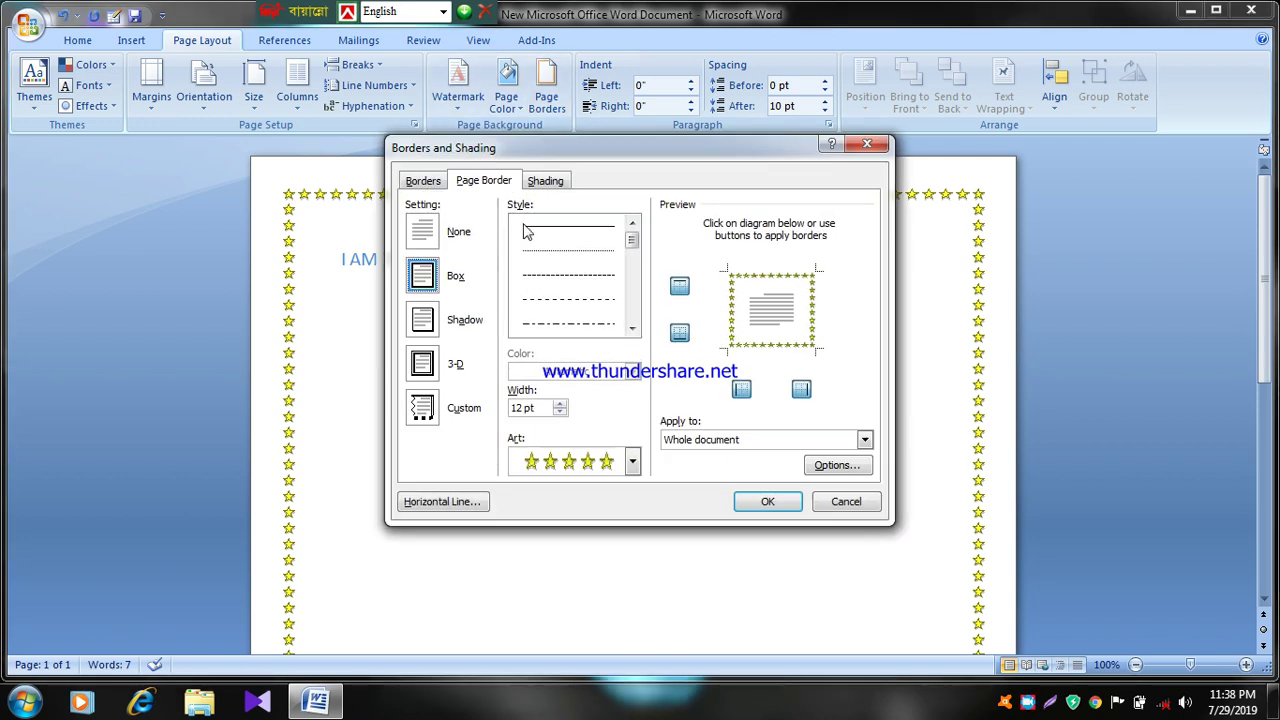
left_click(422, 231)
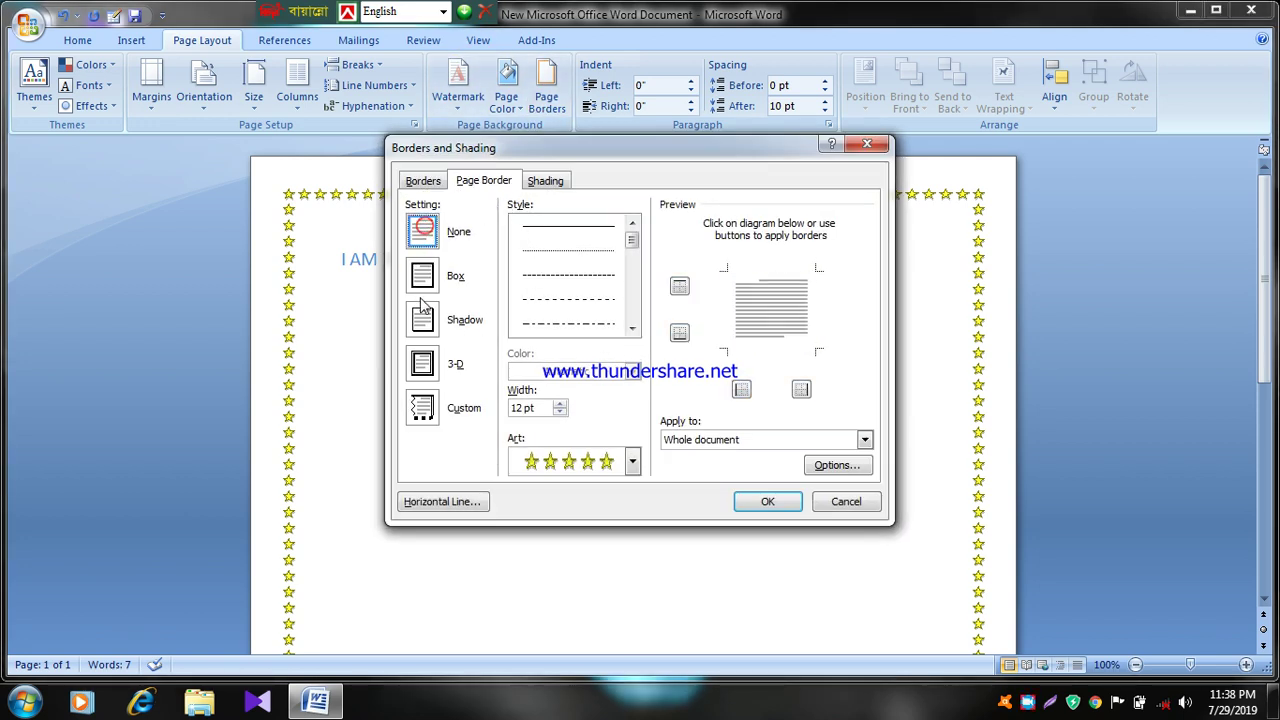
left_click(422, 275)
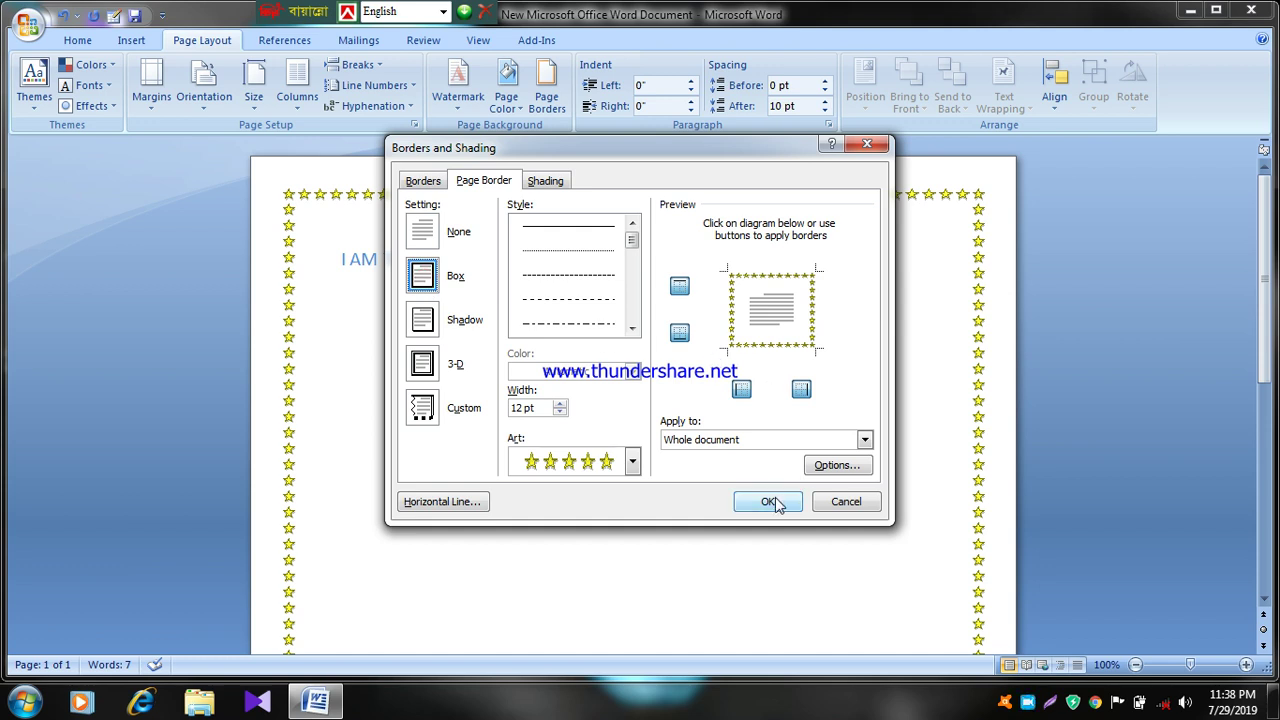
left_click(771, 501)
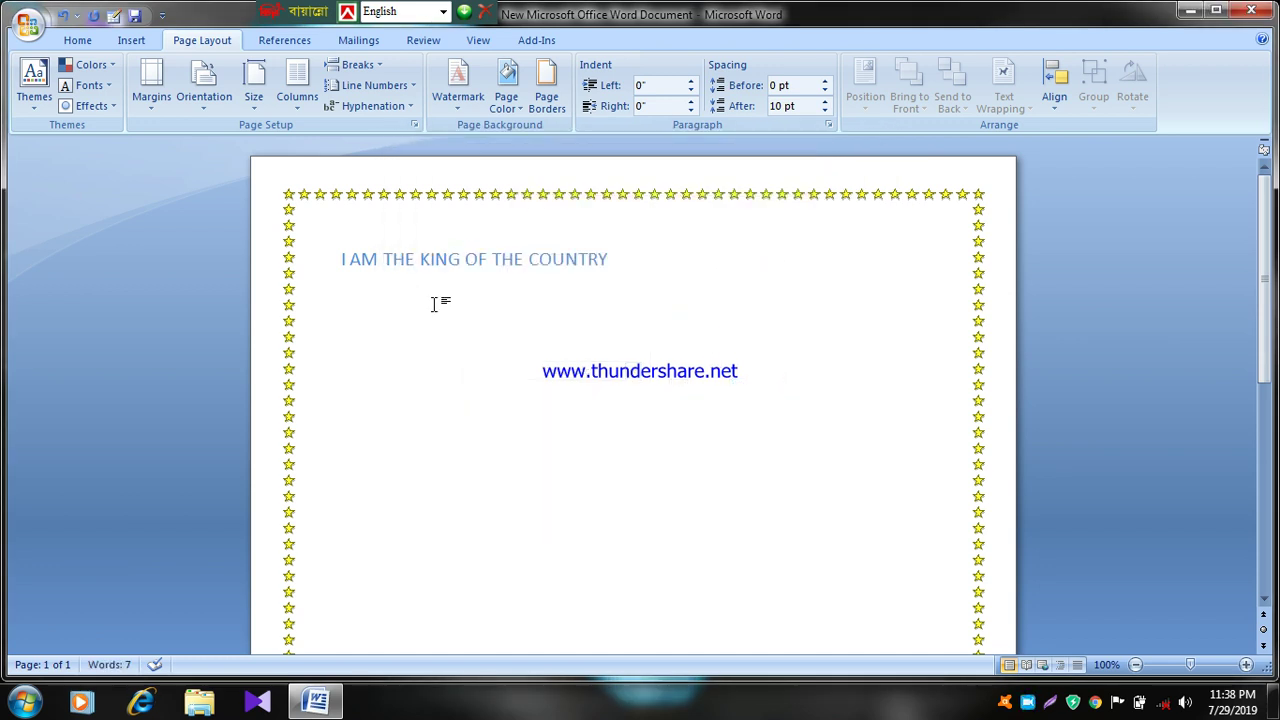
scroll(557, 363, "down", 3)
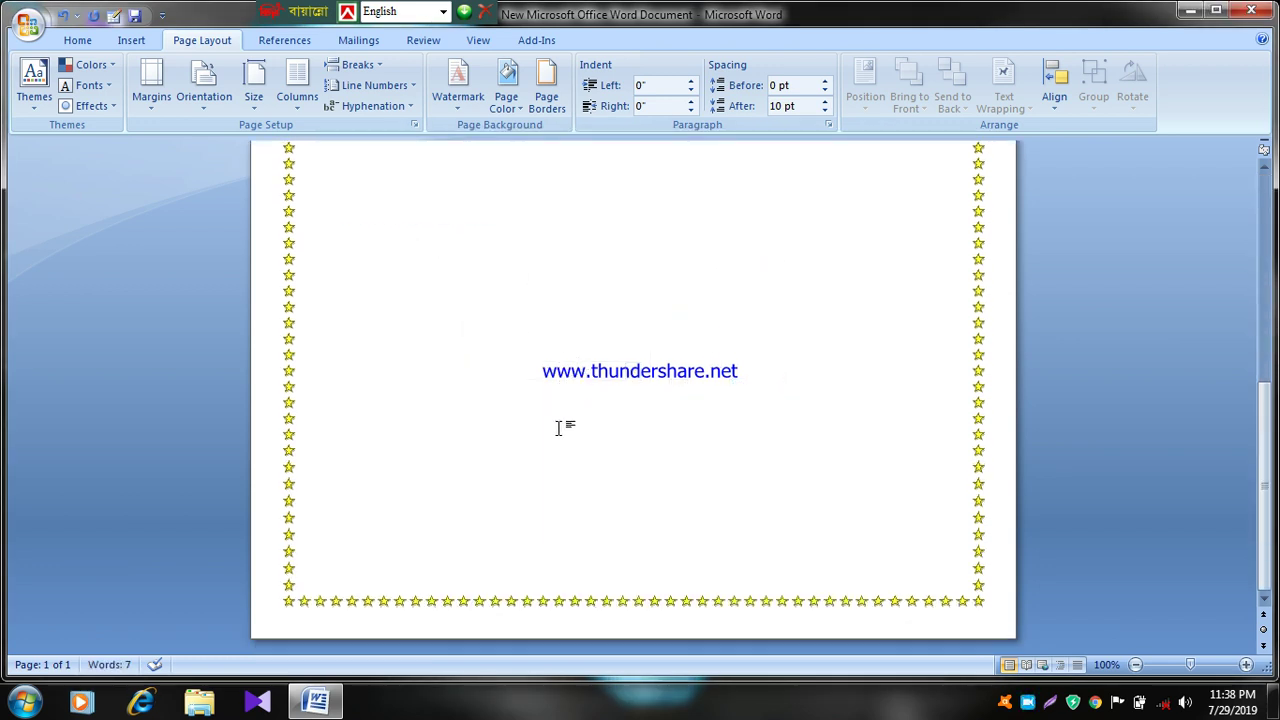
scroll(585, 500, "up", 3)
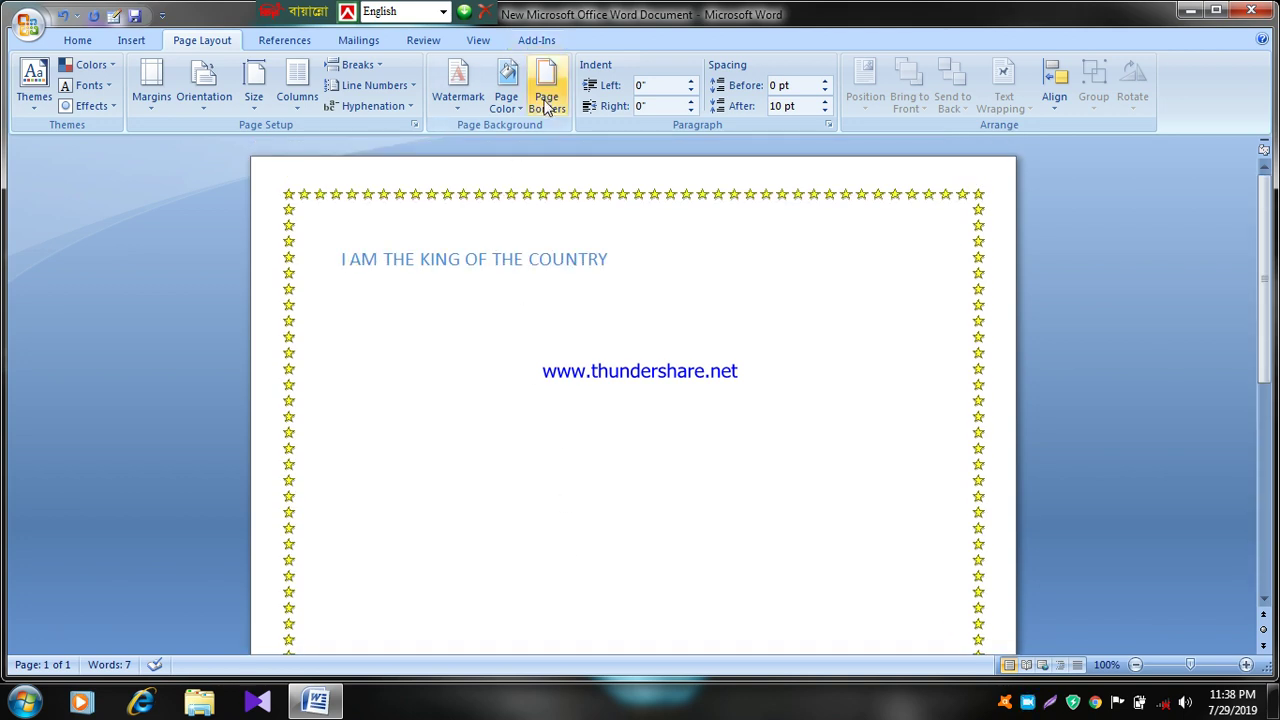
Step: Apply a light blue fill shading to the paragraph only
left_click(547, 100)
left_click(547, 182)
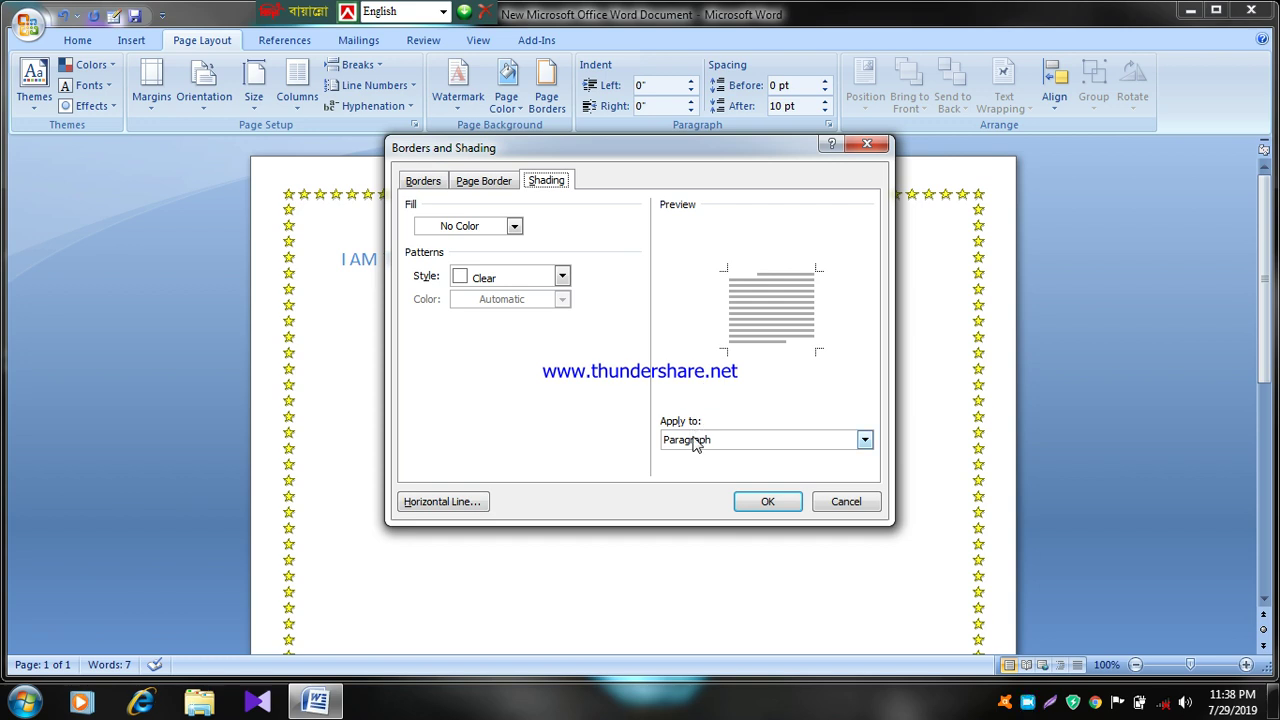
left_click(755, 449)
left_click(757, 450)
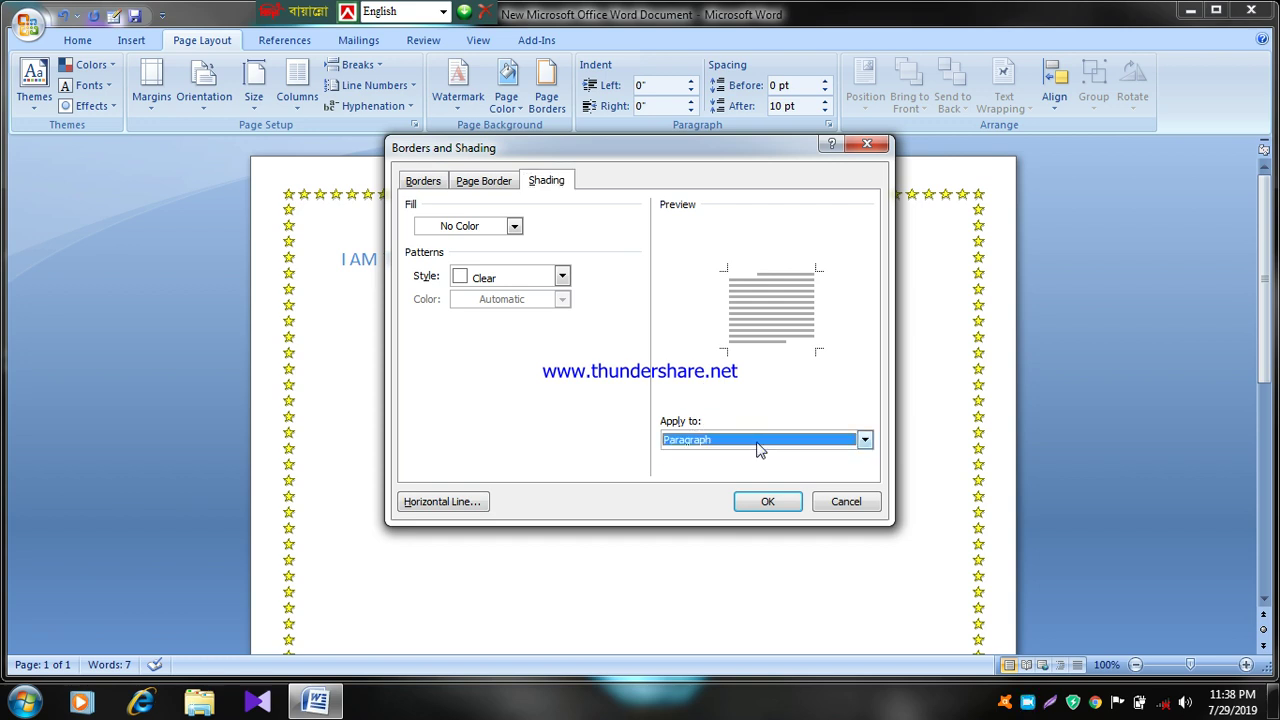
left_click(514, 226)
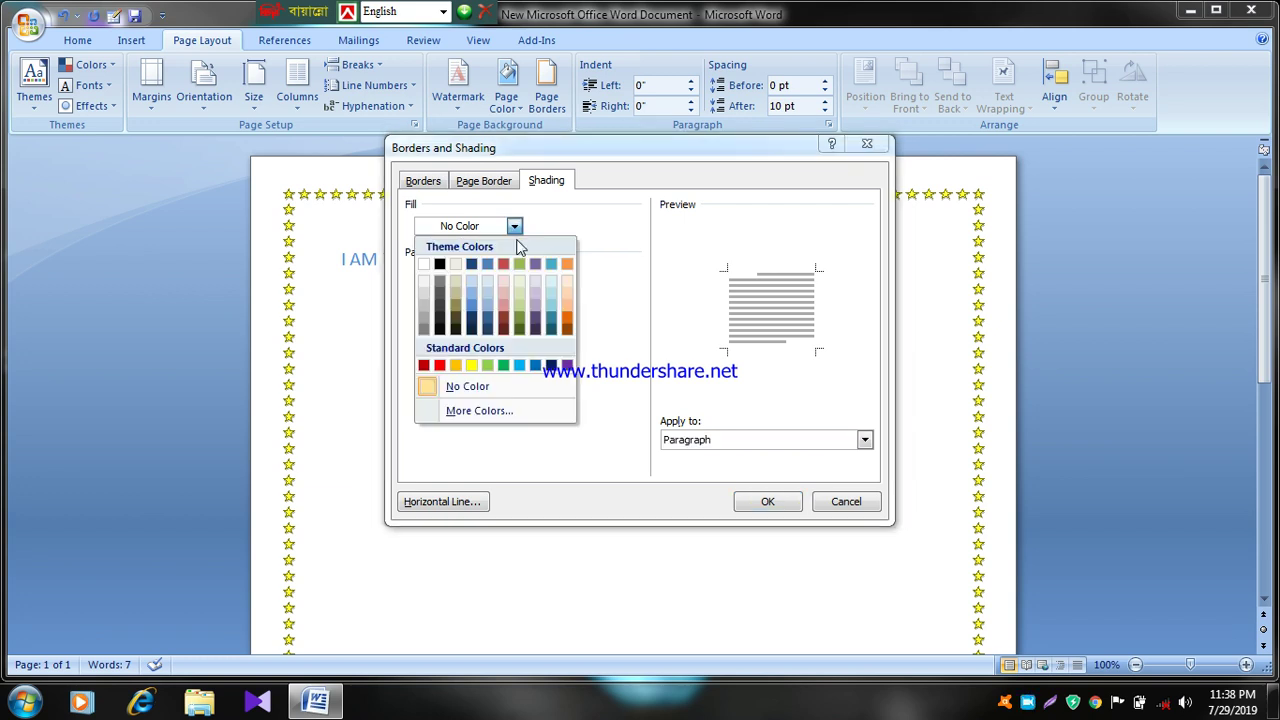
left_click(487, 280)
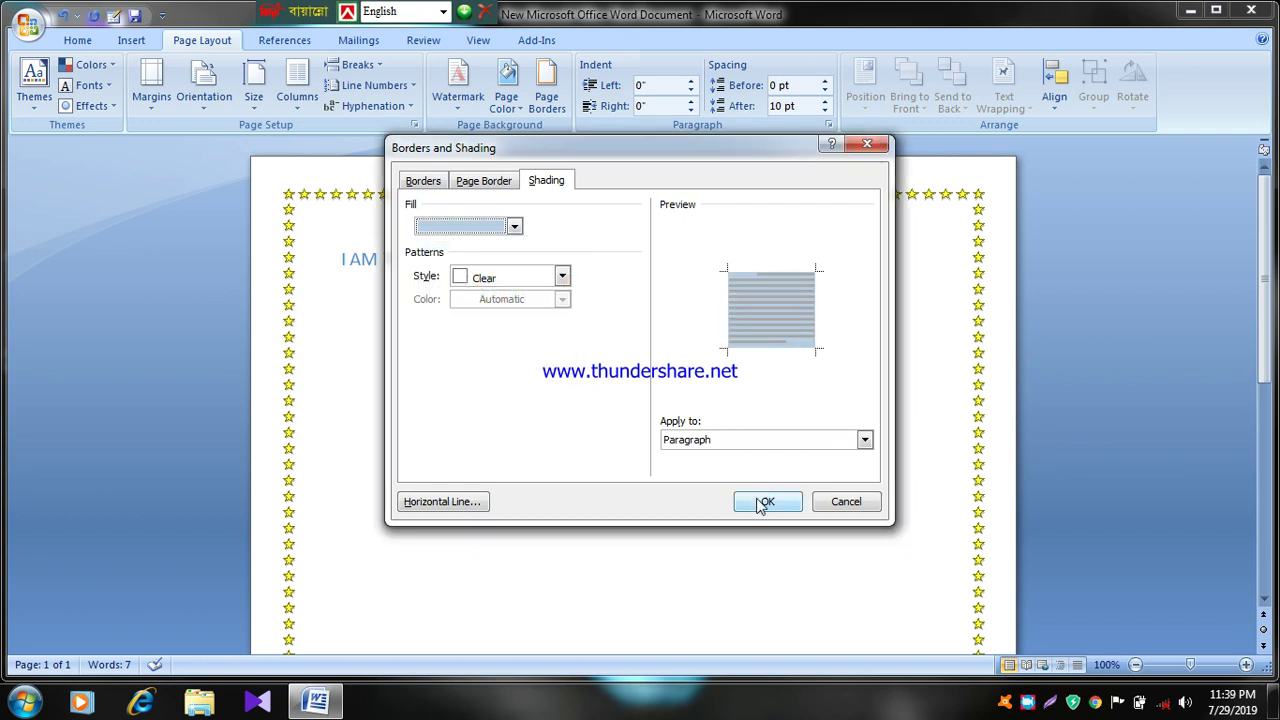
left_click(767, 501)
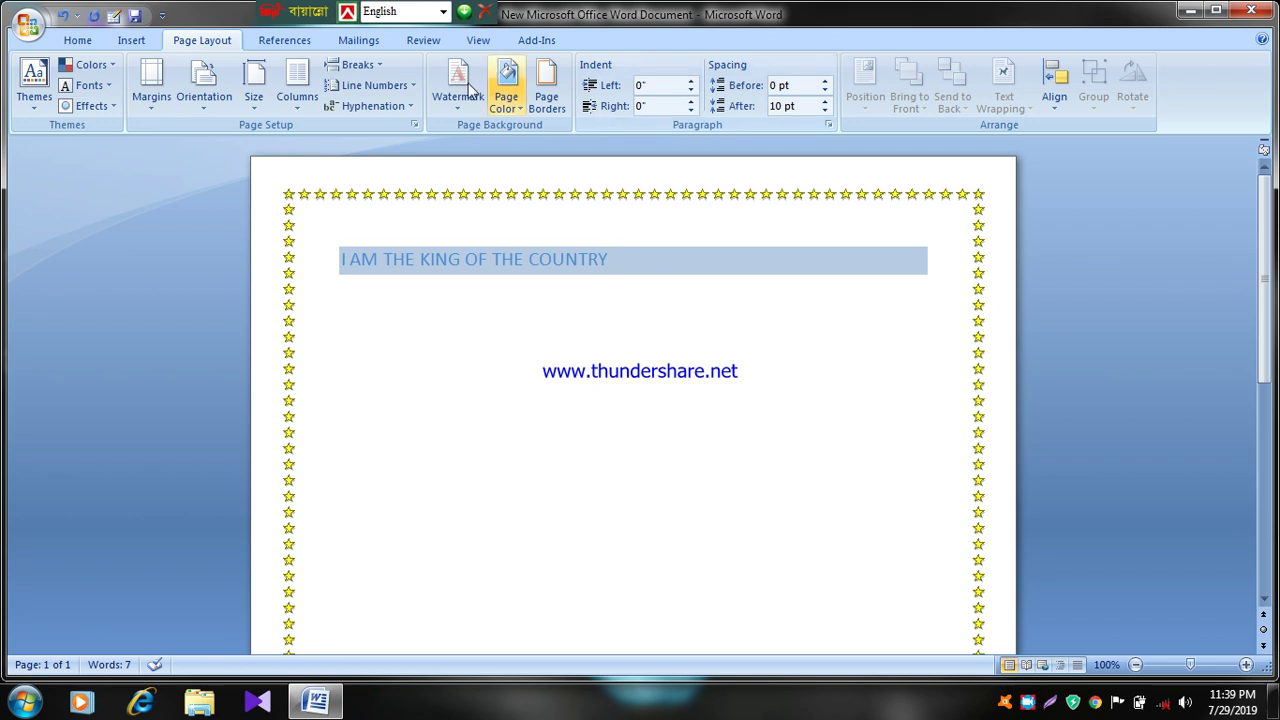
Step: Set the border Art to (none), then set the page border to None
left_click(546, 98)
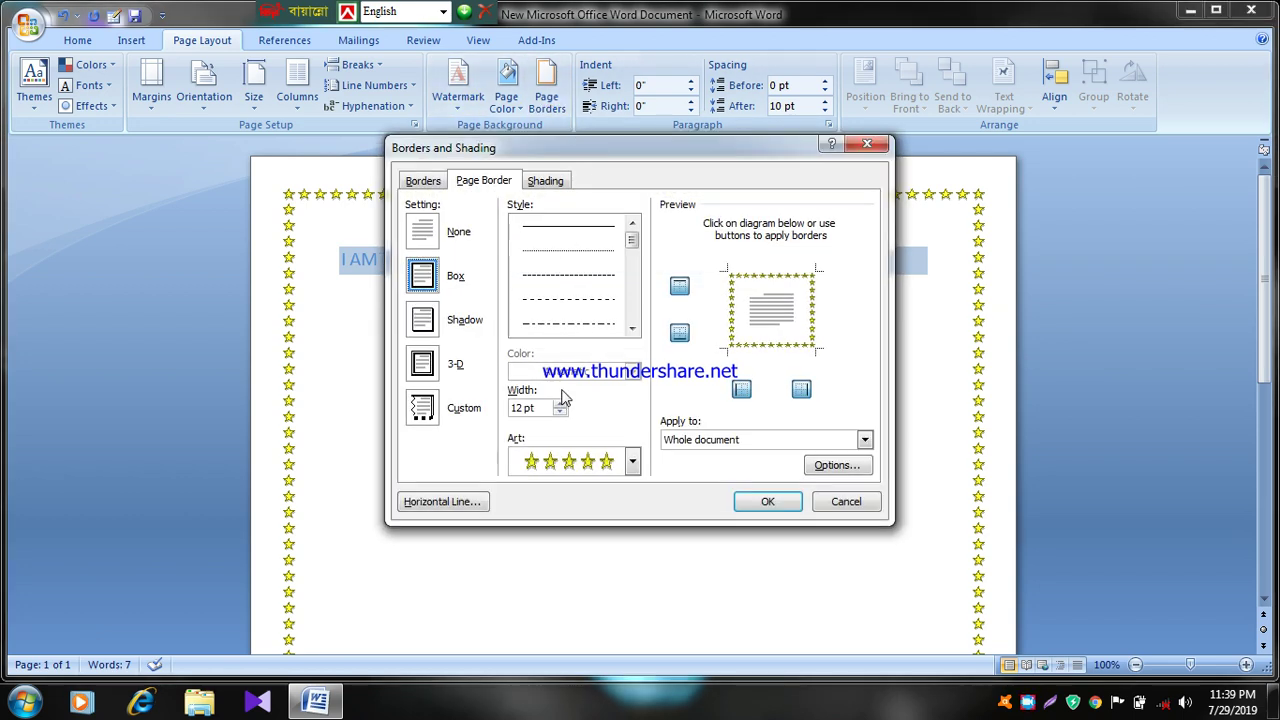
left_click(632, 462)
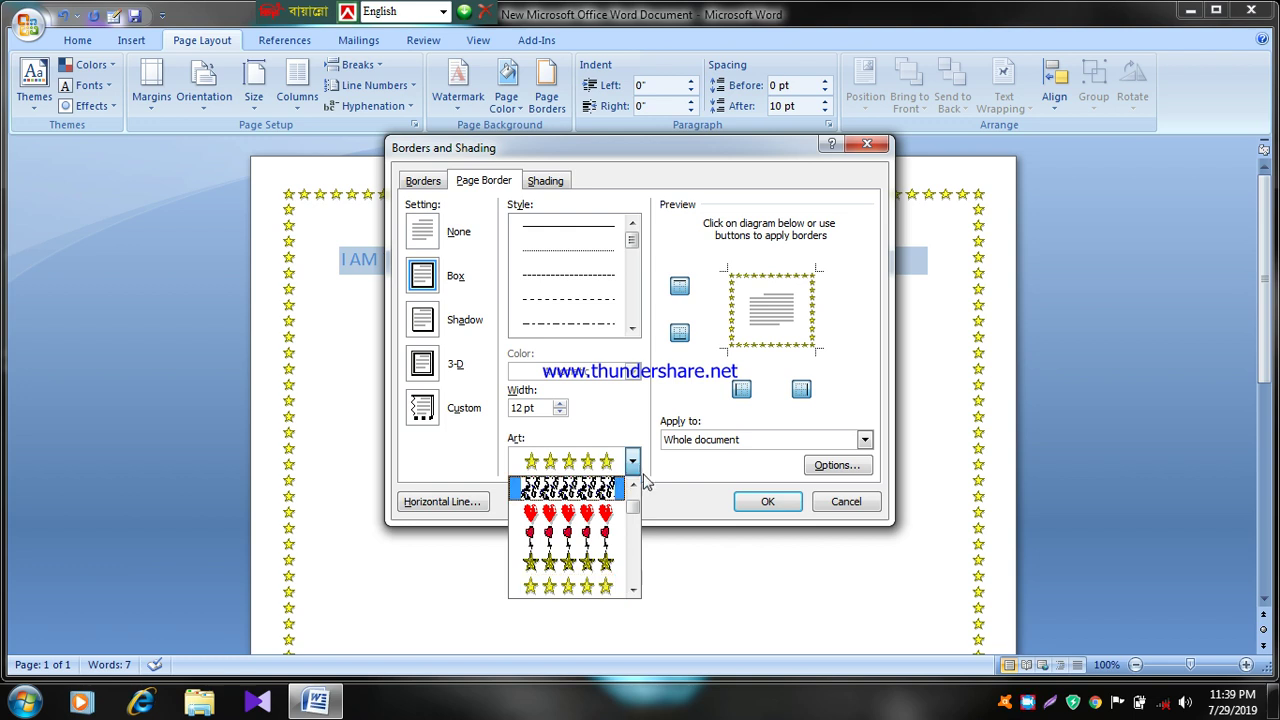
left_click_drag(636, 511, 636, 490)
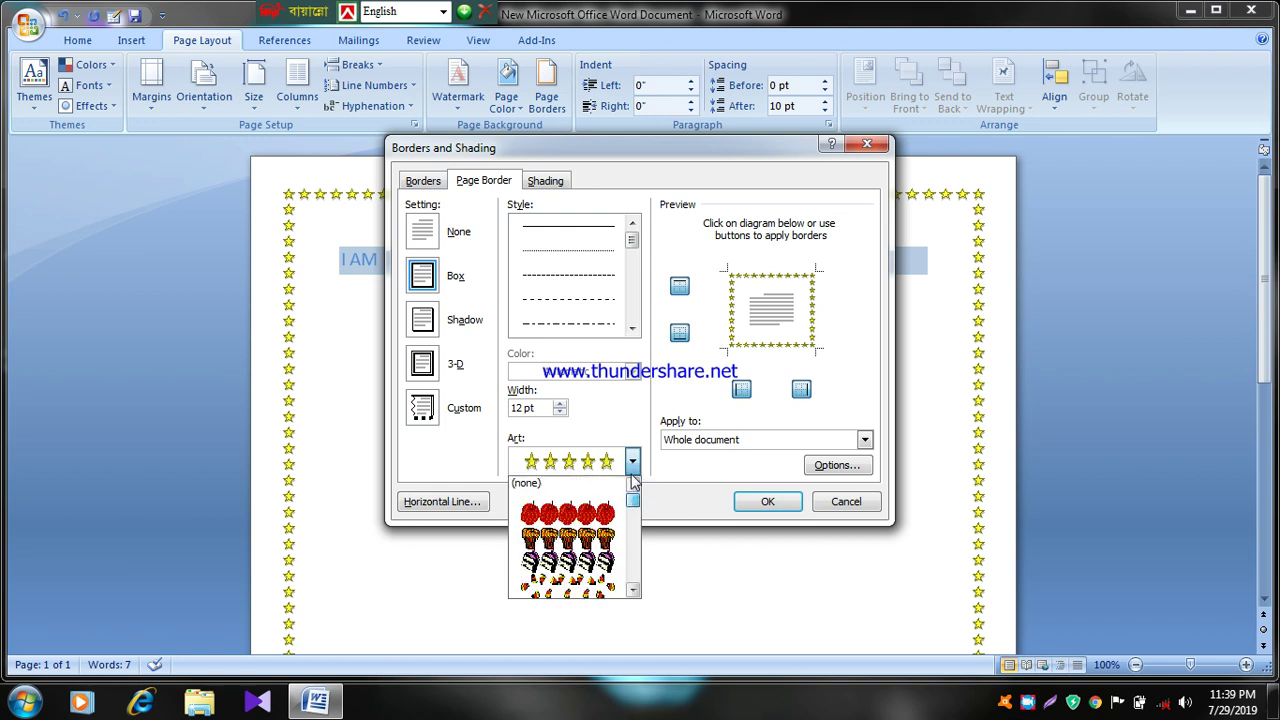
left_click(558, 482)
left_click(770, 502)
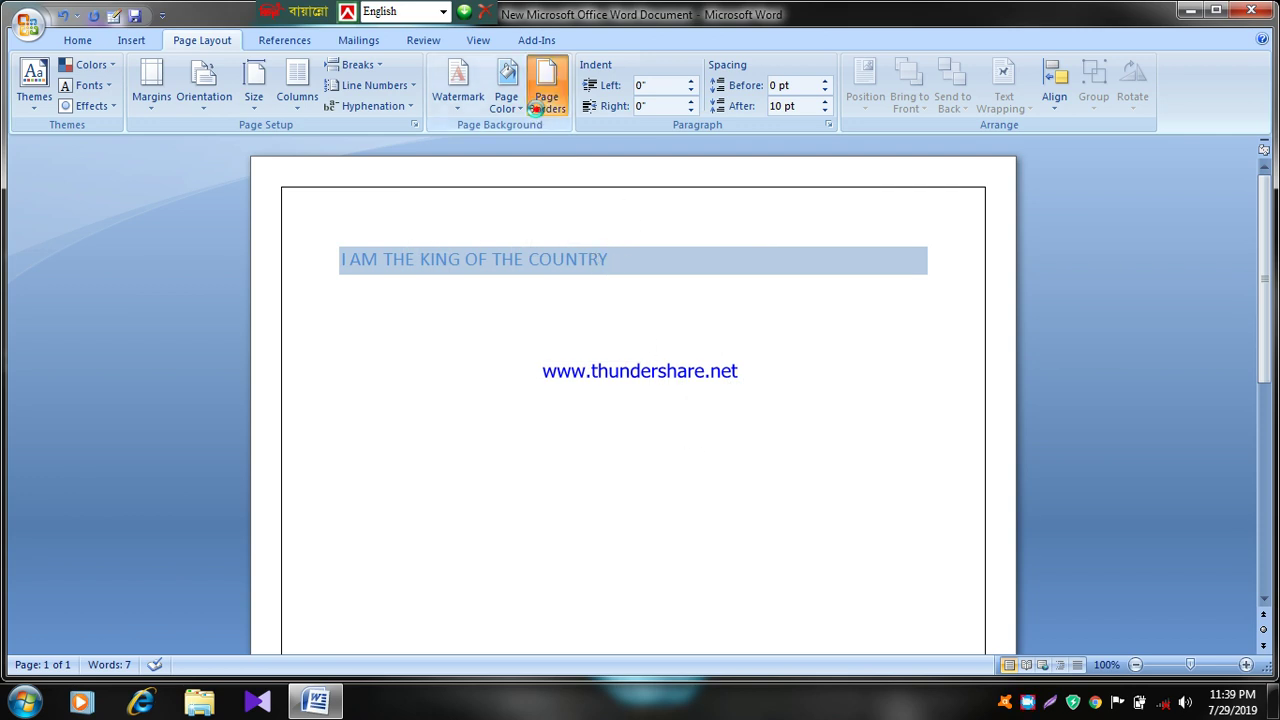
left_click(546, 96)
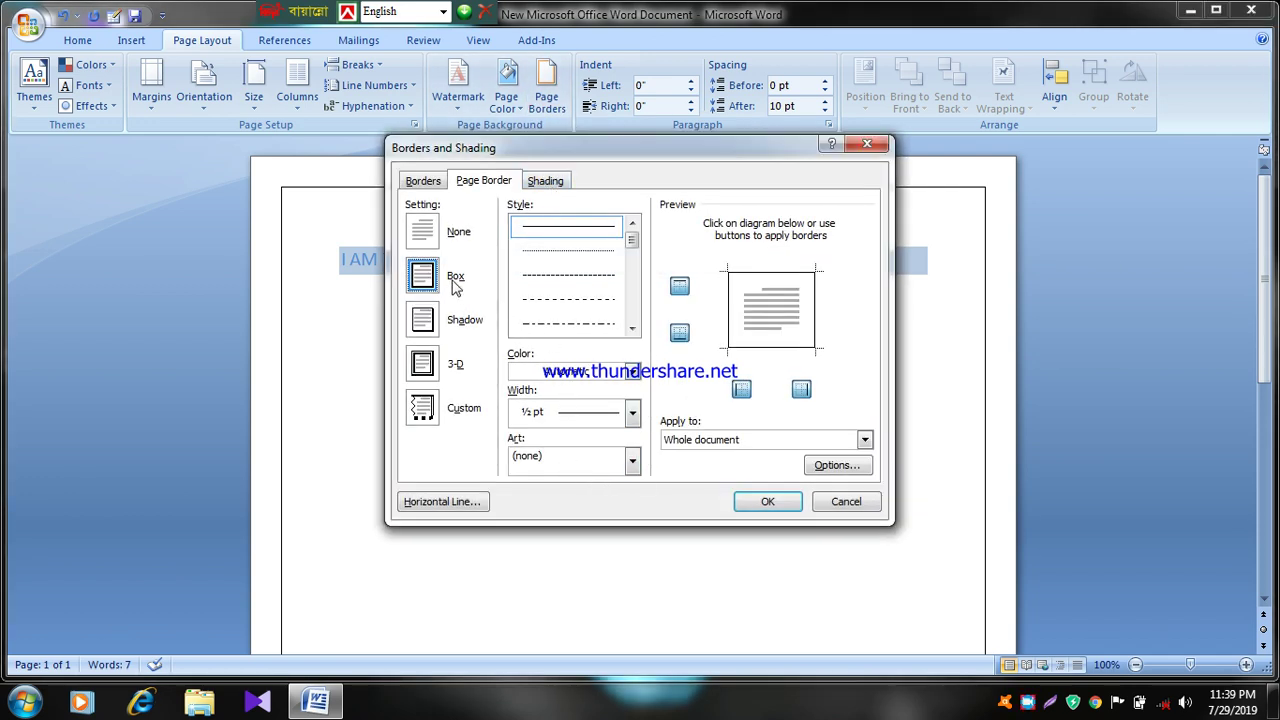
left_click(422, 238)
left_click(765, 501)
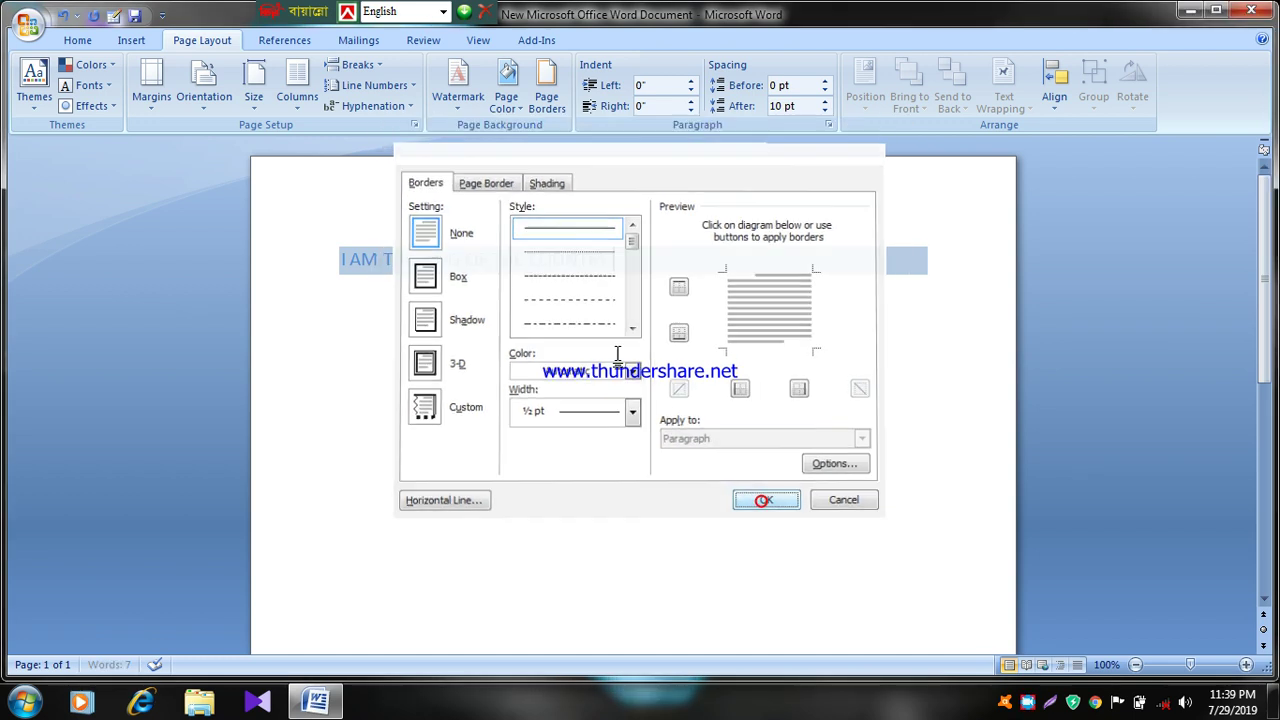
Step: Change the title's paragraph shading fill to No Color
left_click(543, 70)
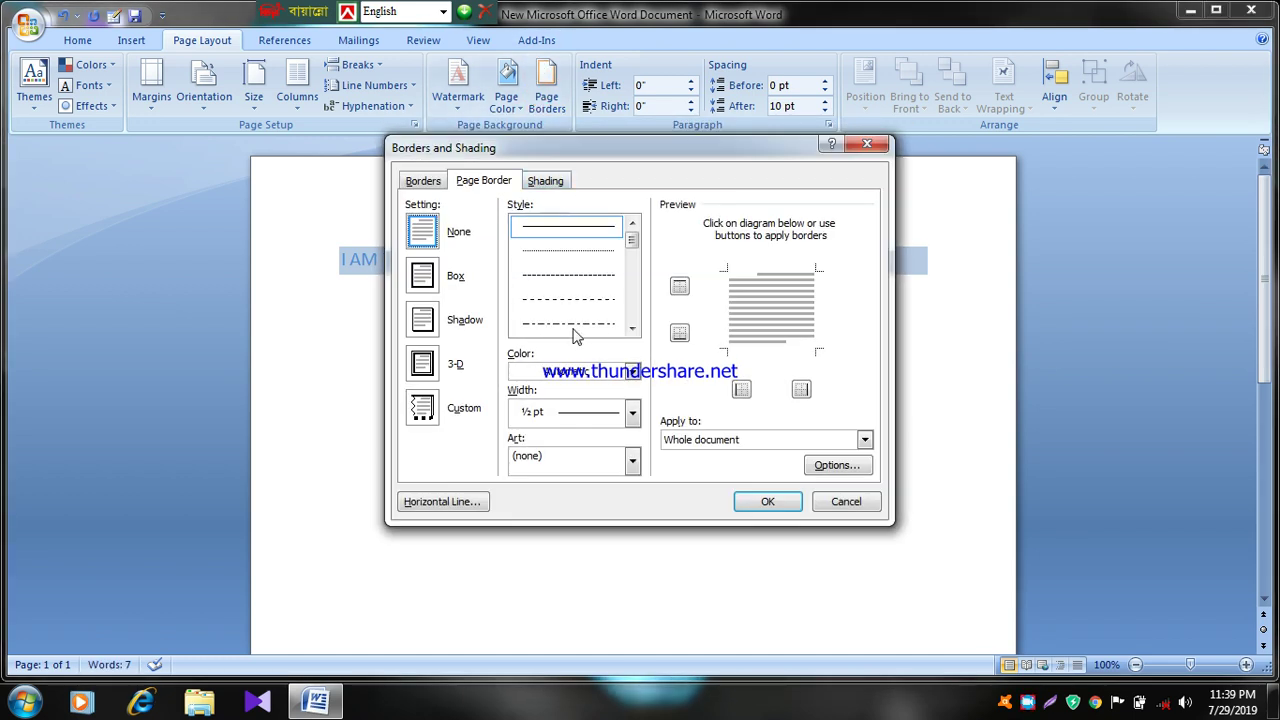
left_click(545, 181)
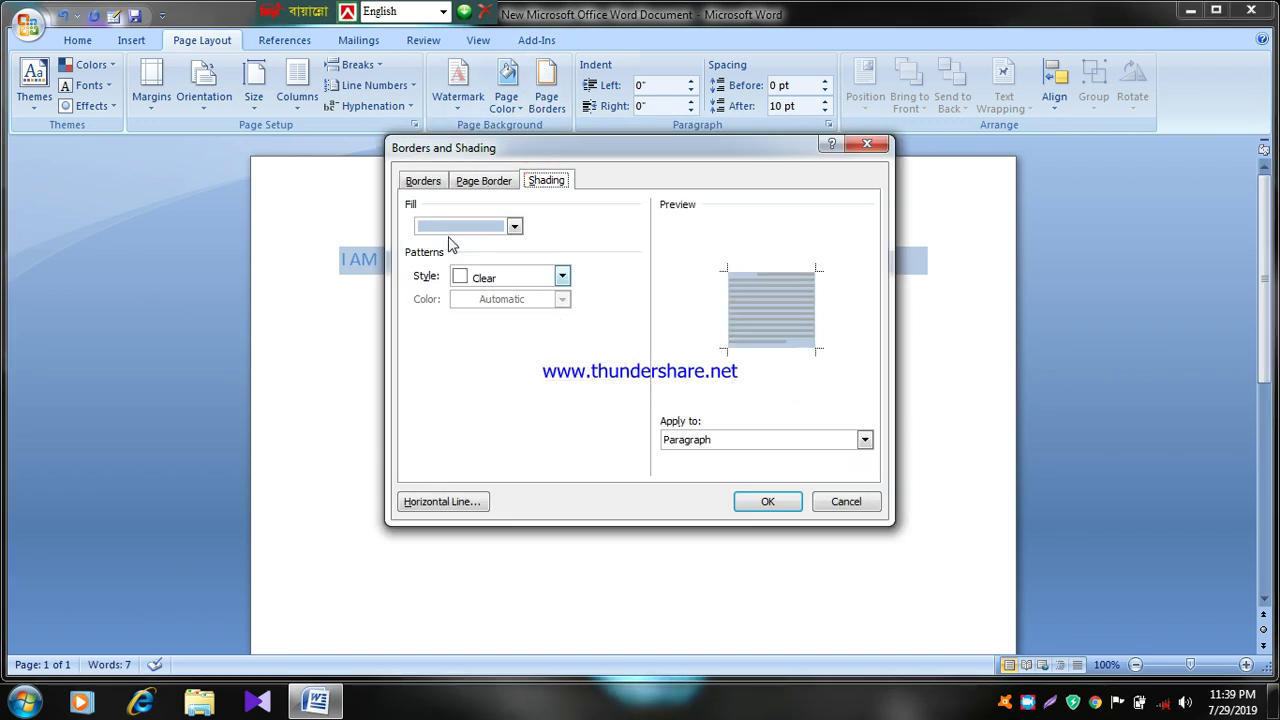
left_click(514, 227)
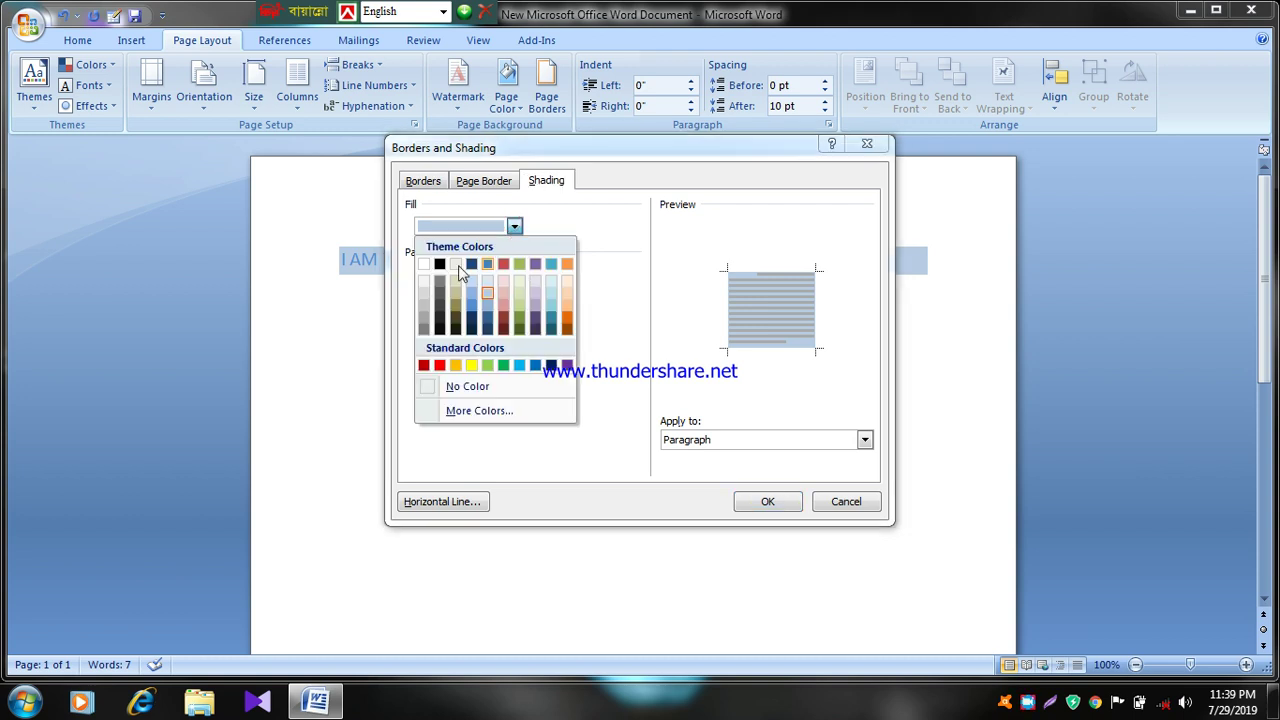
left_click(424, 264)
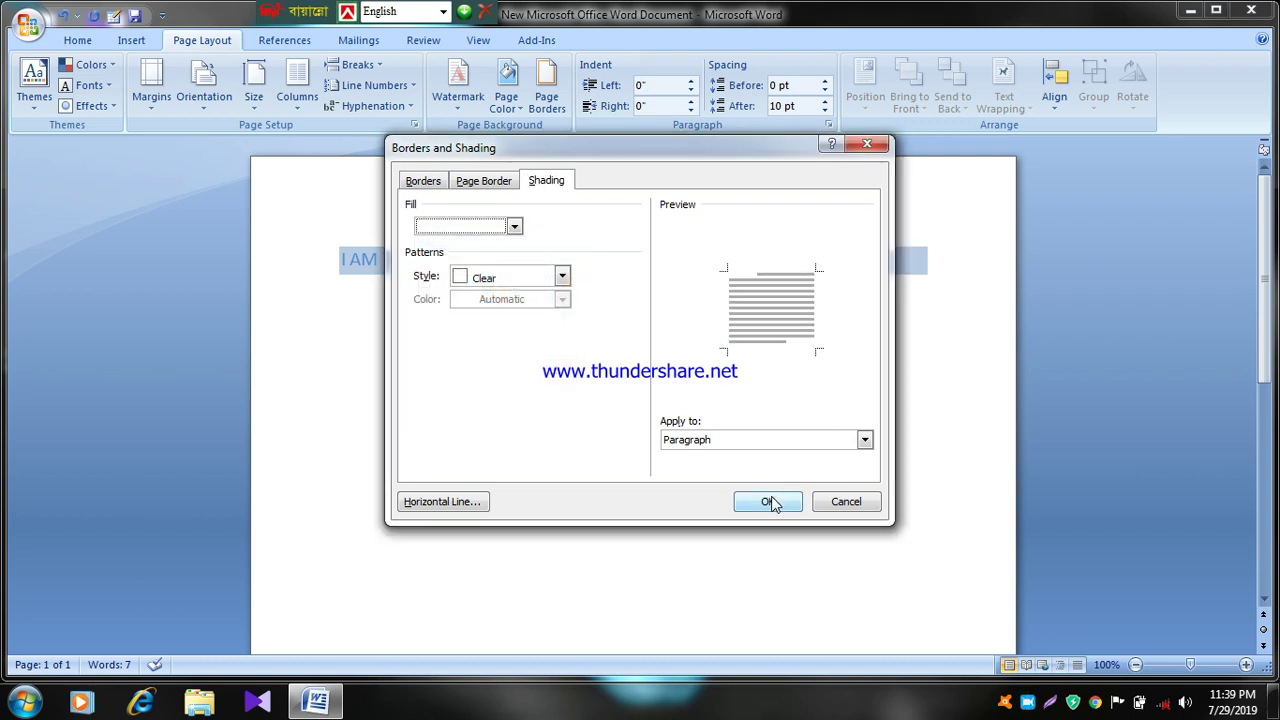
left_click(768, 500)
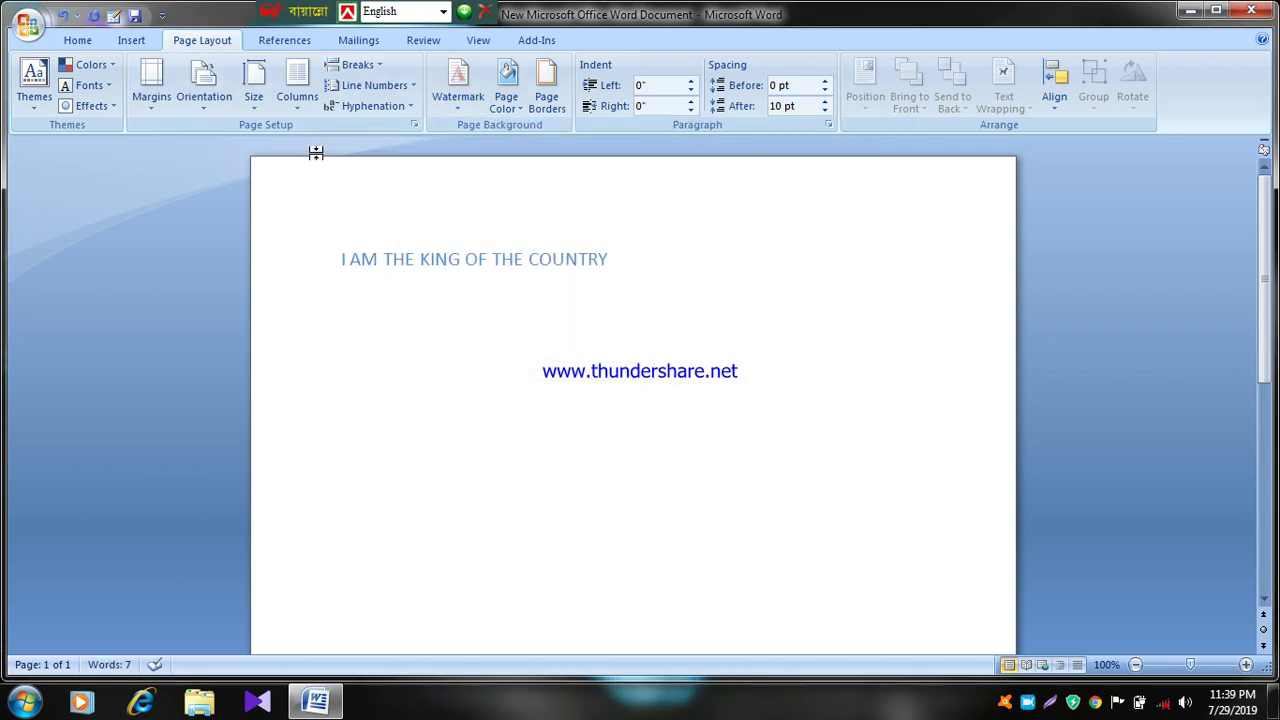
left_click(80, 42)
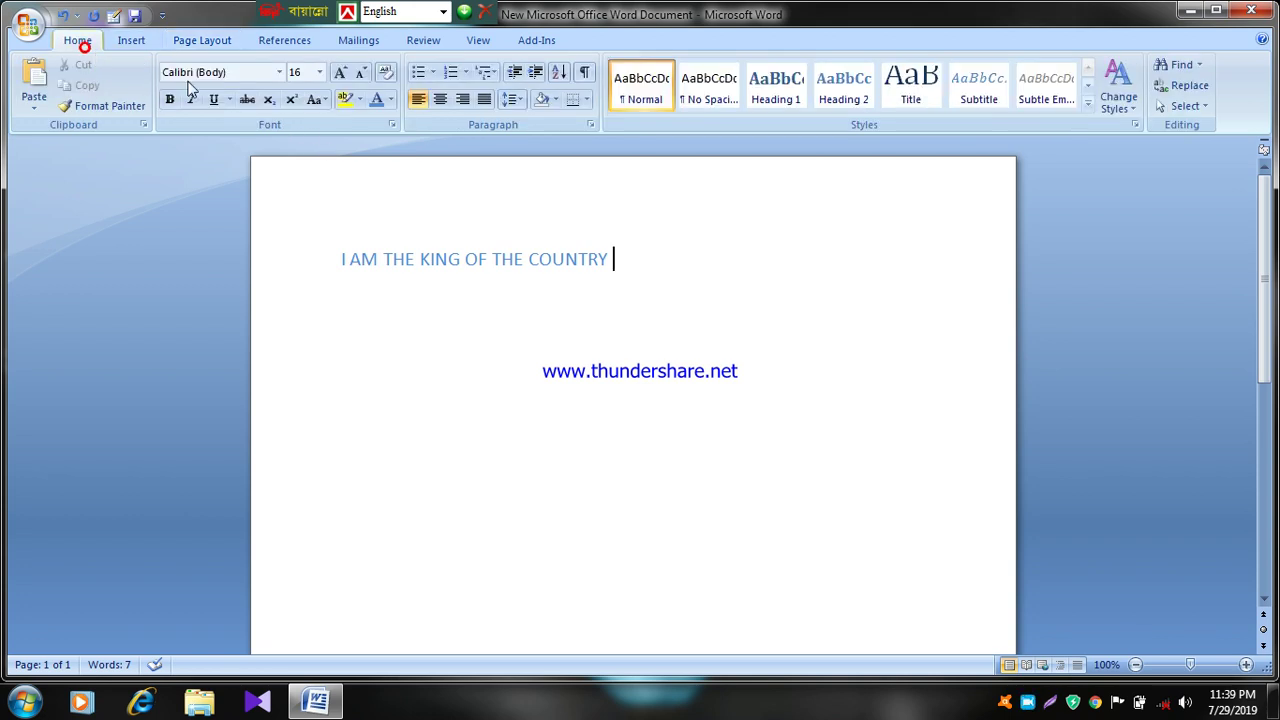
Step: Colour the heading line I AM THE KING OF THE COUNTRY white
left_click_drag(635, 253, 252, 258)
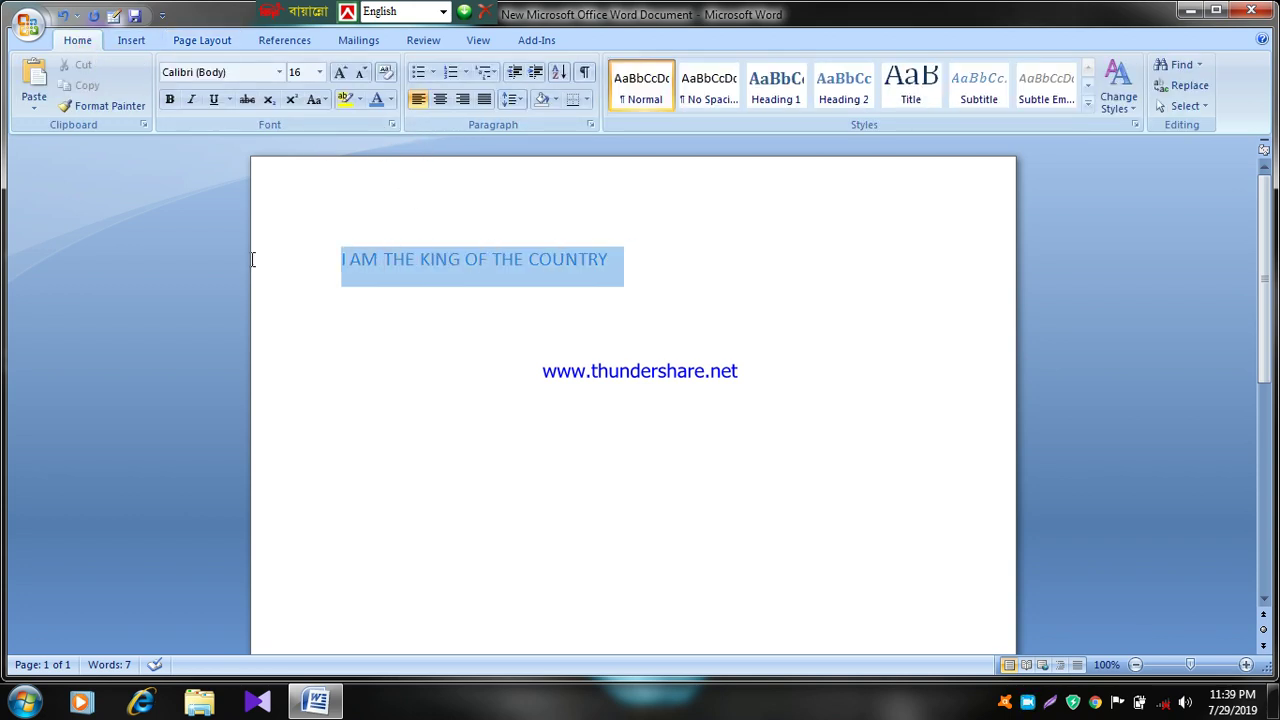
left_click(390, 99)
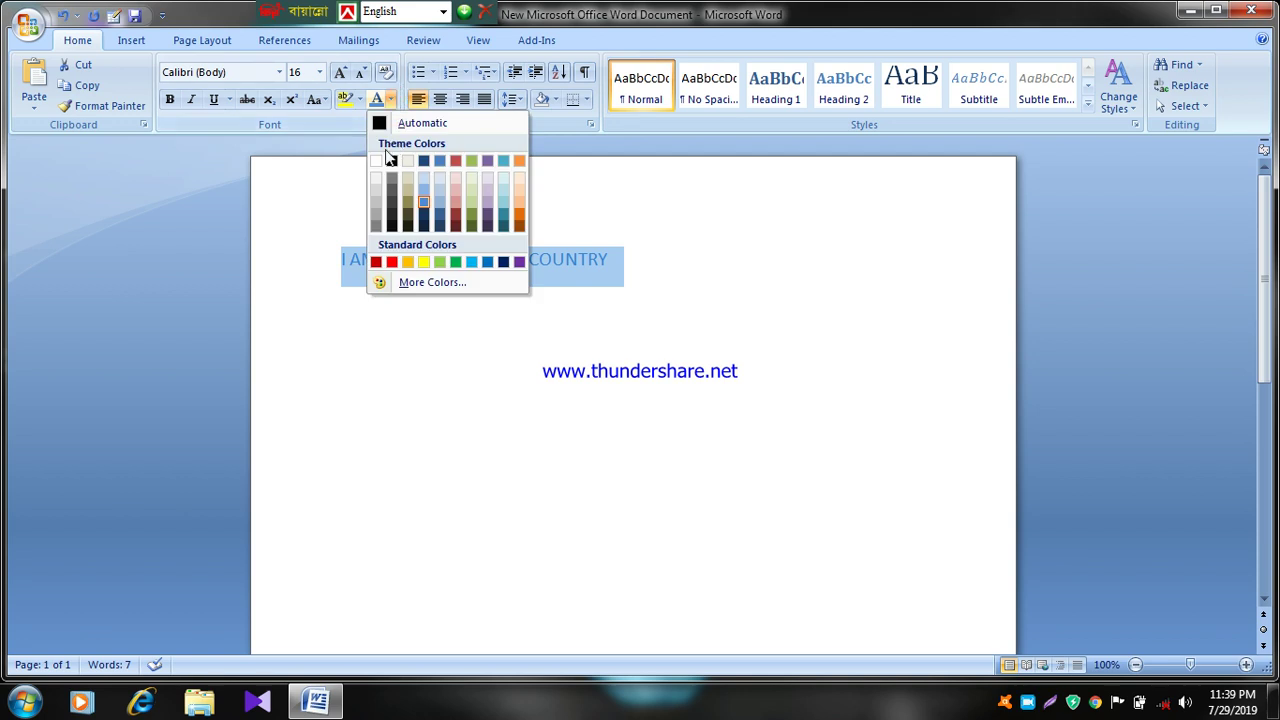
left_click(371, 161)
left_click(678, 284)
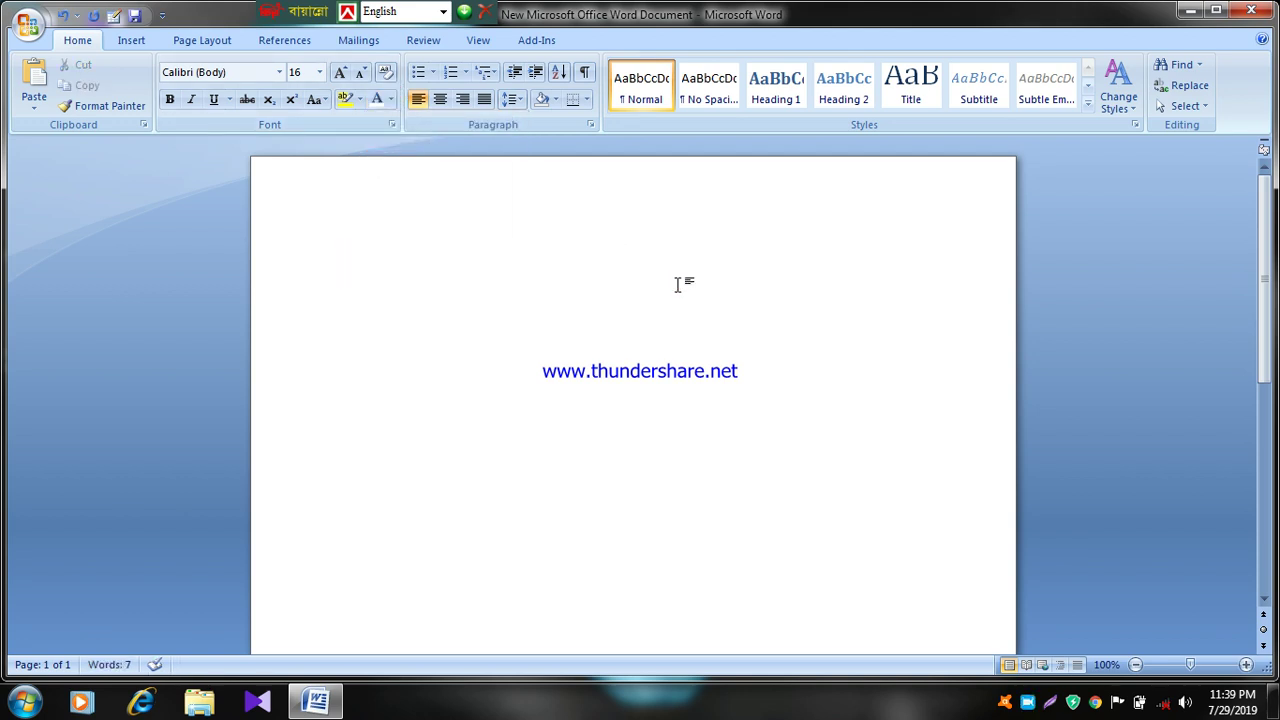
left_click(390, 99)
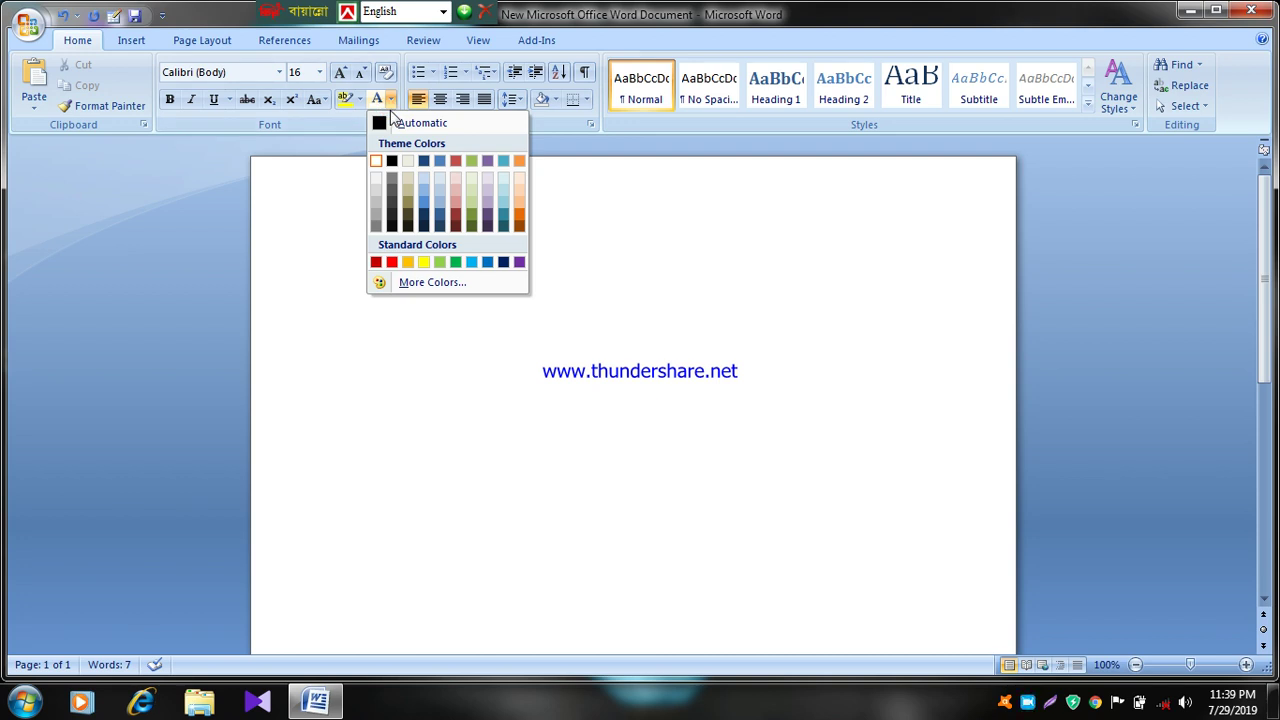
left_click(822, 322)
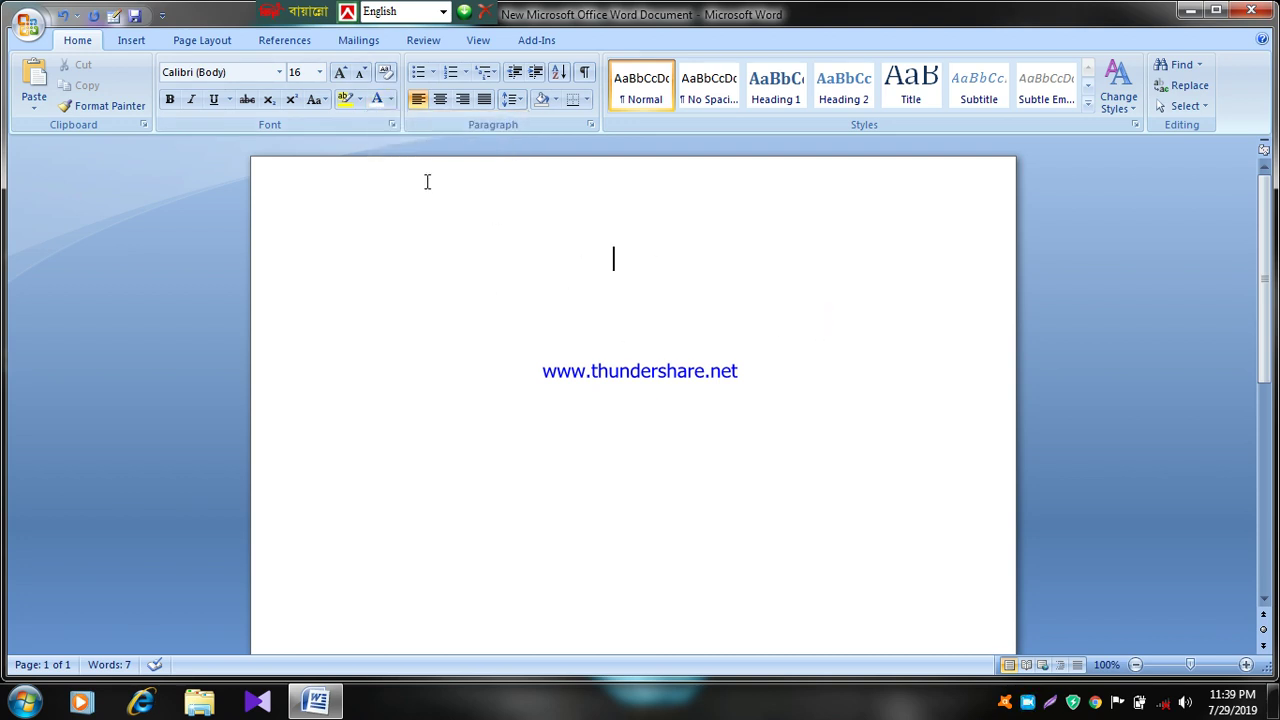
Step: Set the font colour back to Automatic and select the garbled heading line
left_click(392, 99)
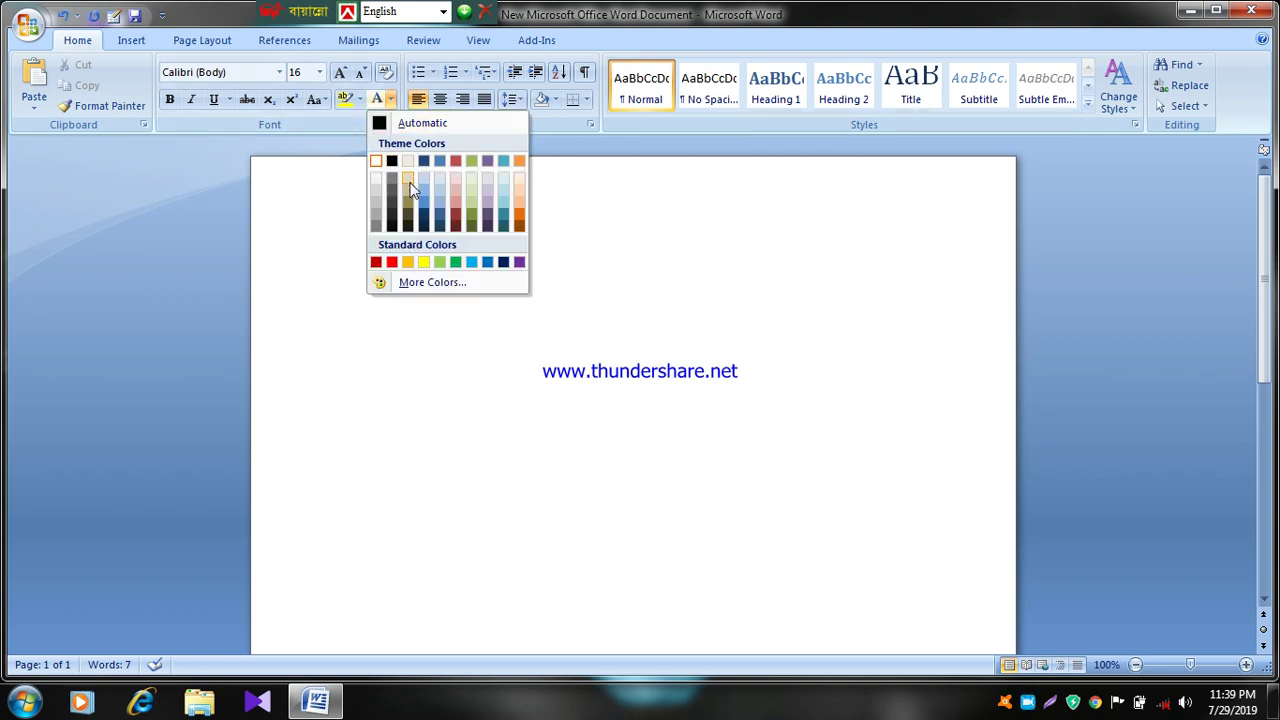
left_click(566, 260)
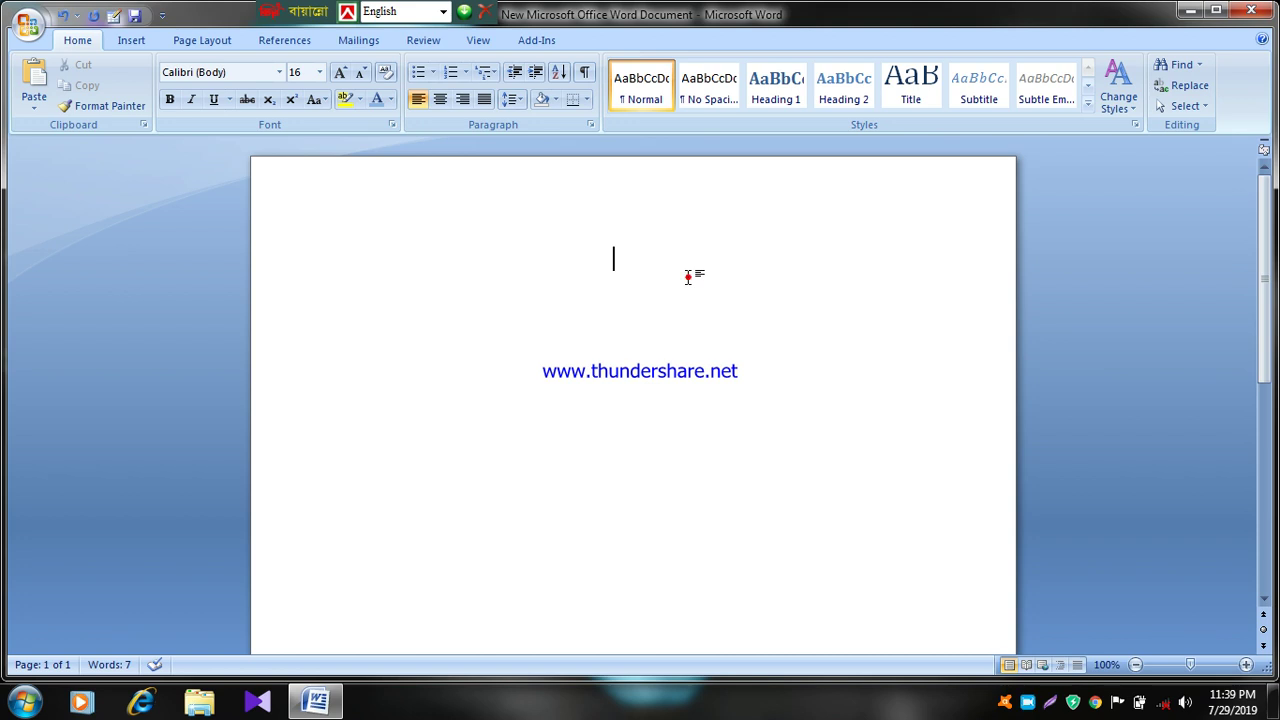
left_click(392, 104)
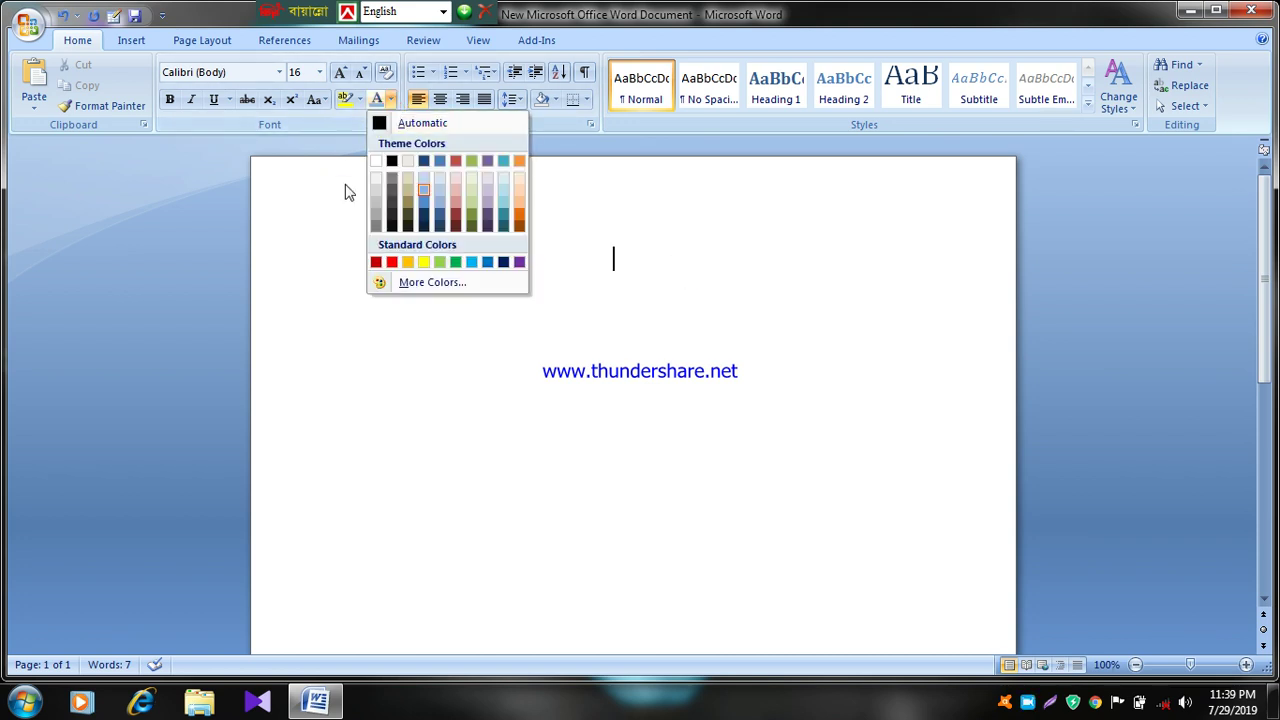
left_click(396, 123)
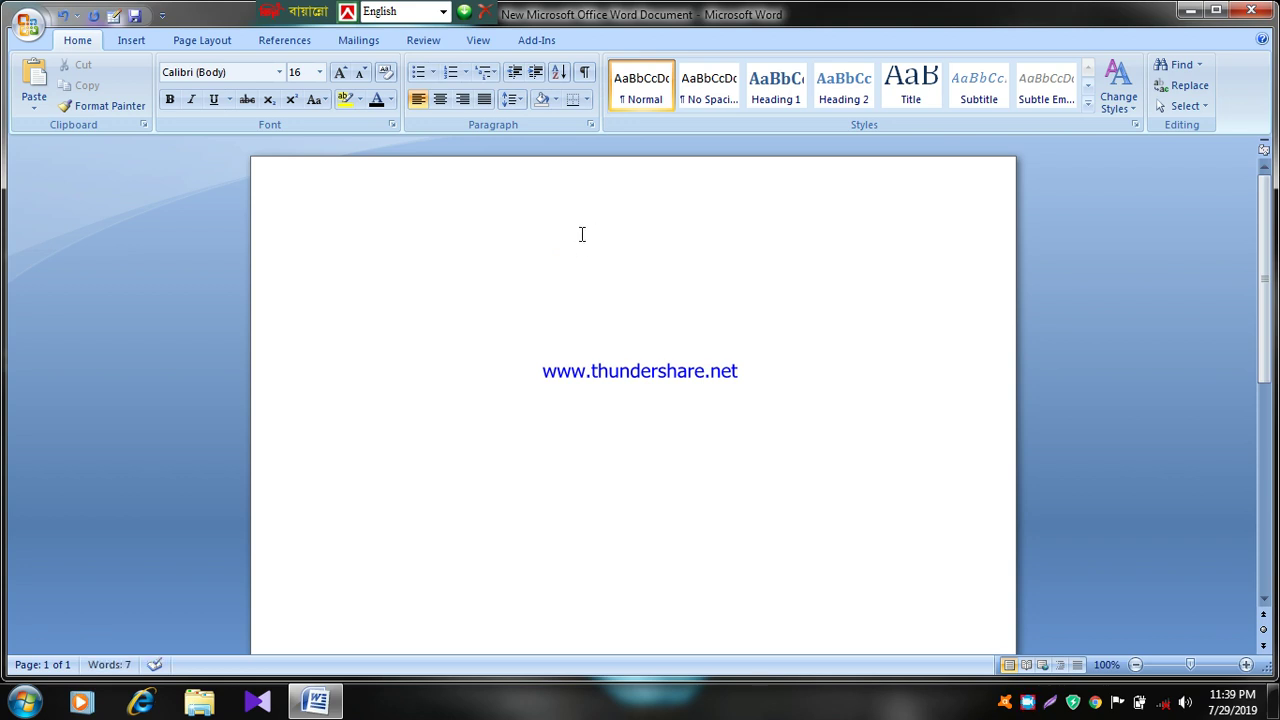
left_click(389, 101)
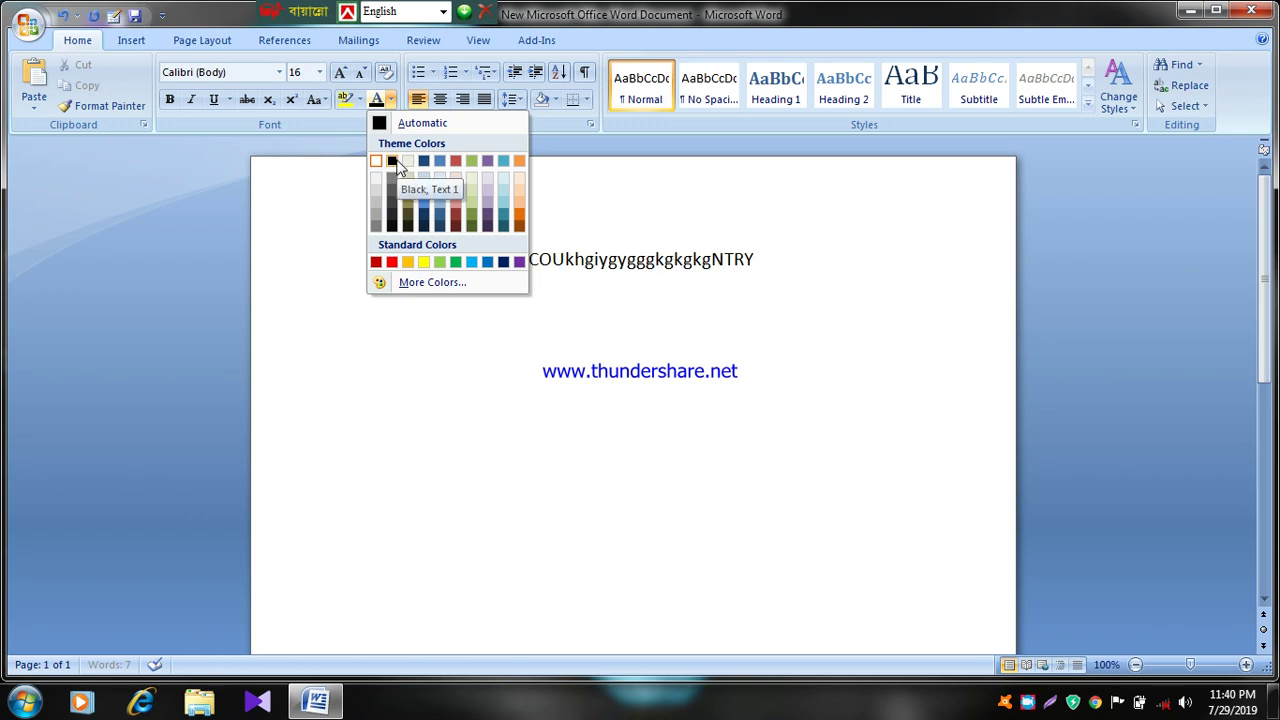
left_click(414, 123)
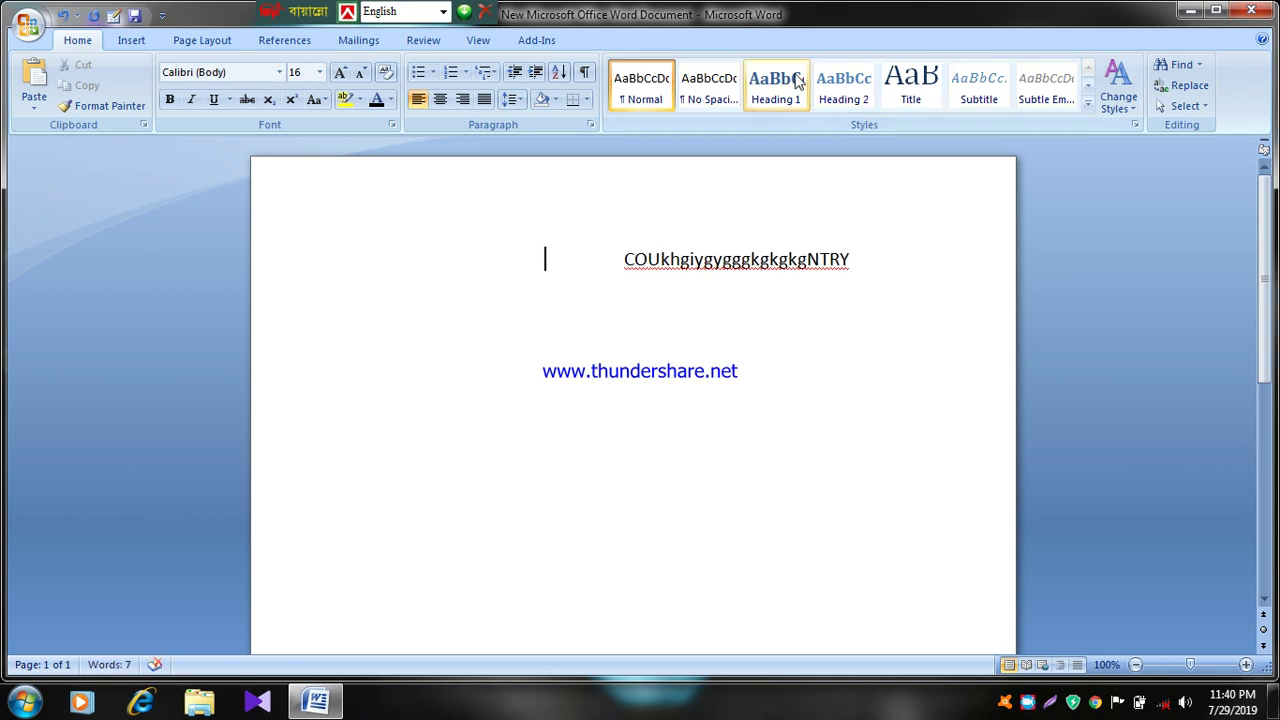
left_click_drag(880, 246, 265, 229)
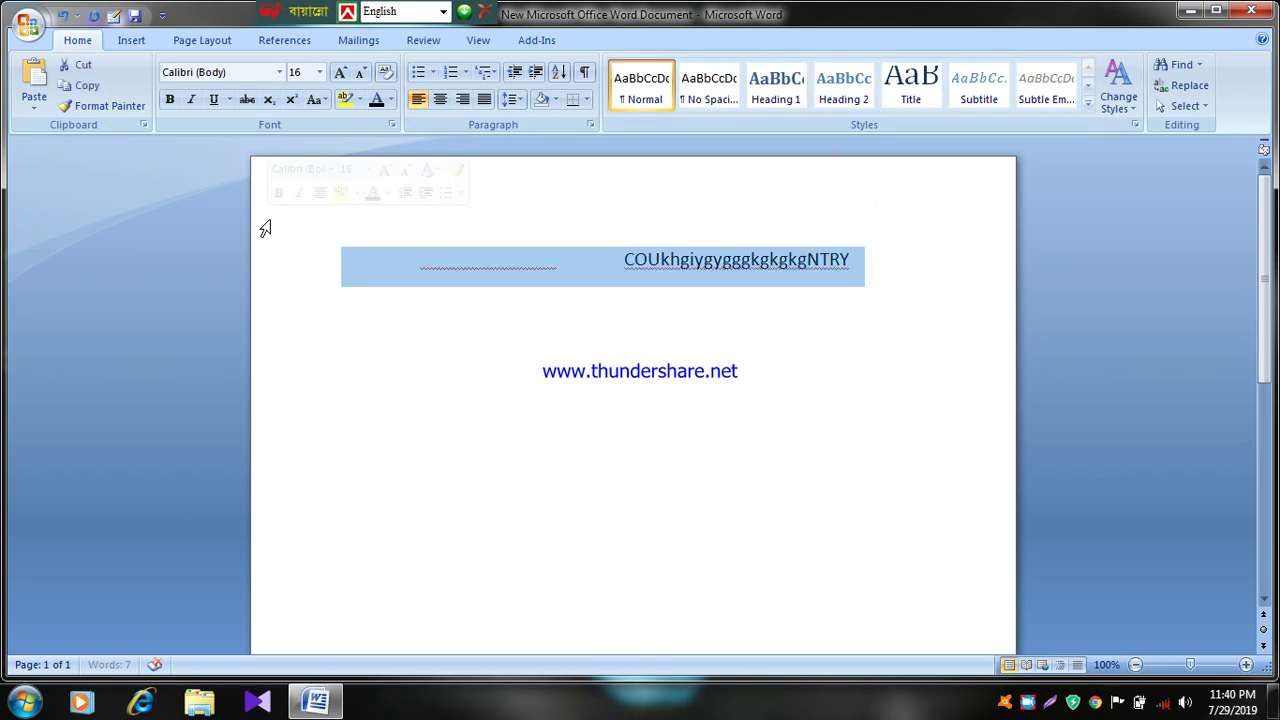
Step: Delete the selected heading line so the first line is empty
key("Delete")
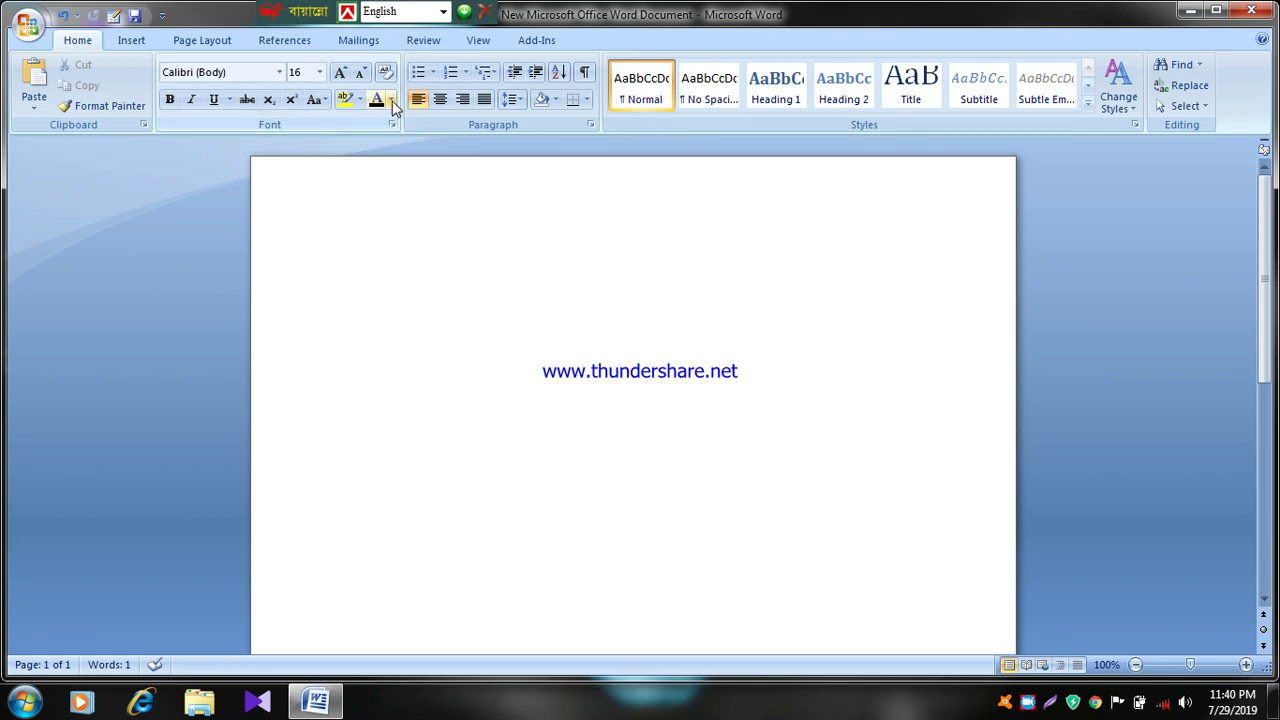
left_click(391, 100)
left_click(563, 243)
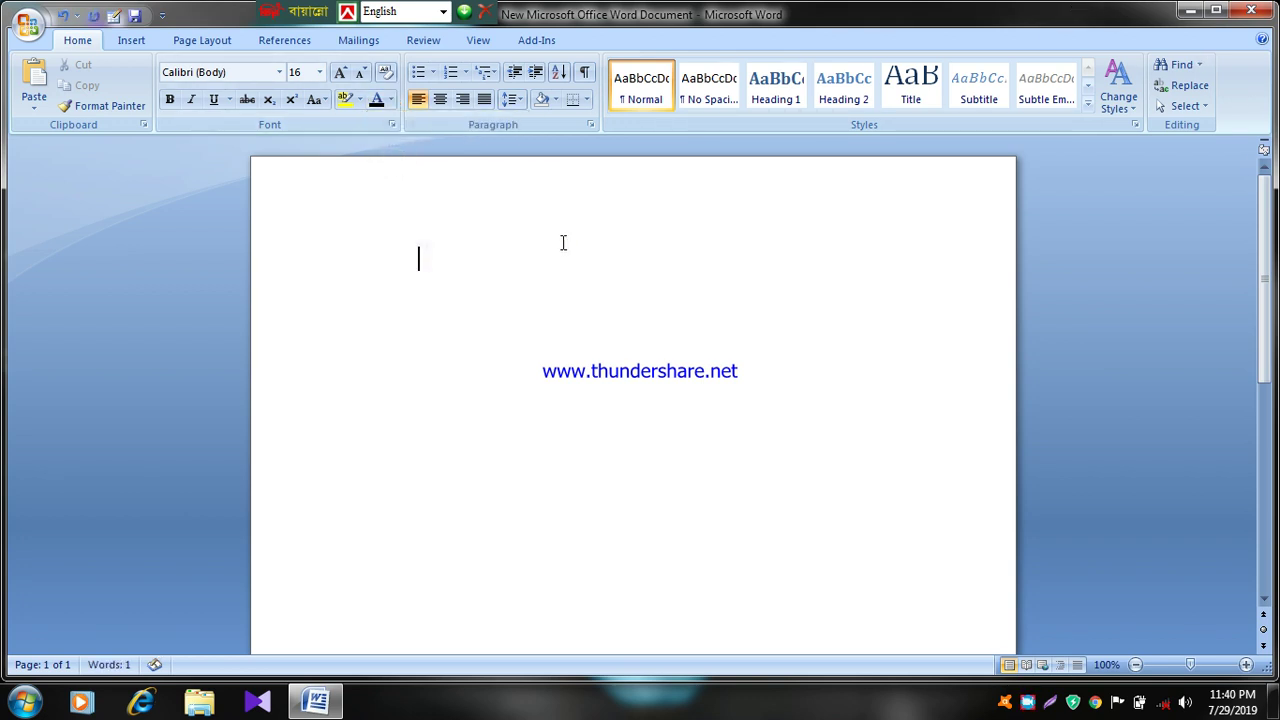
Step: Type a line of test letters, delete it again, and close the document with Alt+F4
type("nlkhsdfalkfhhsjdhuh4")
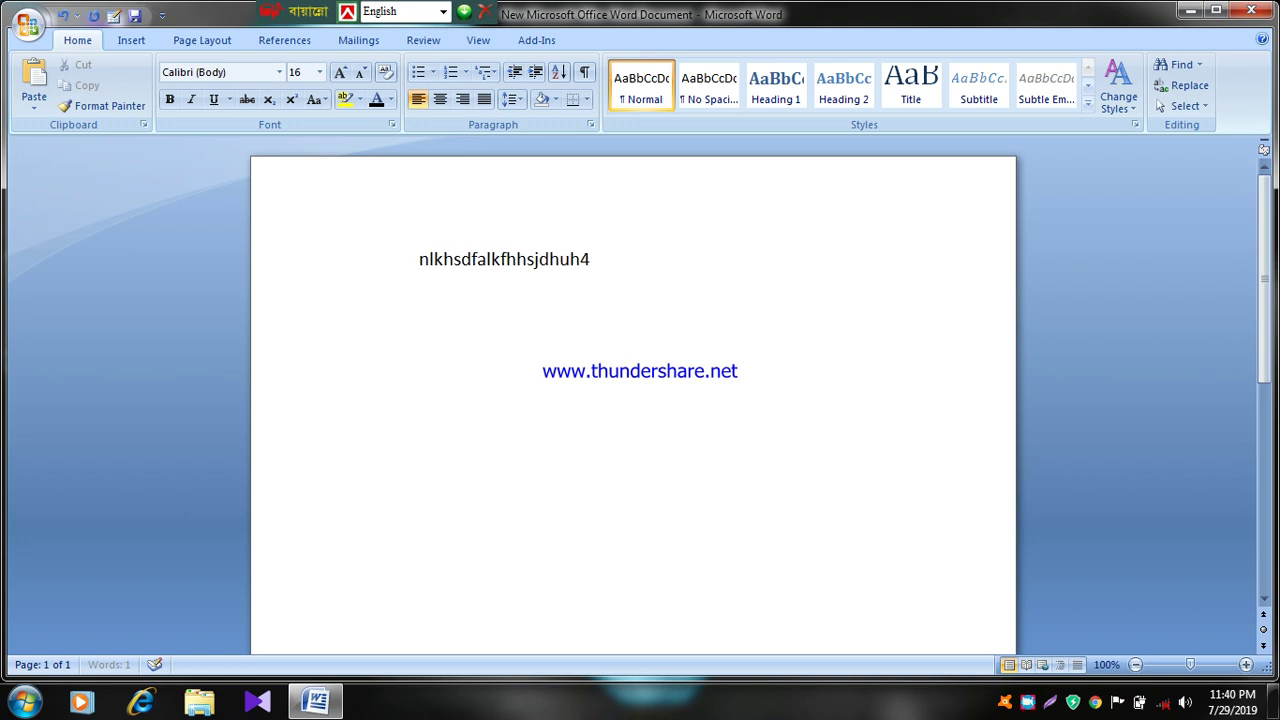
type("odhrldcnhdsew")
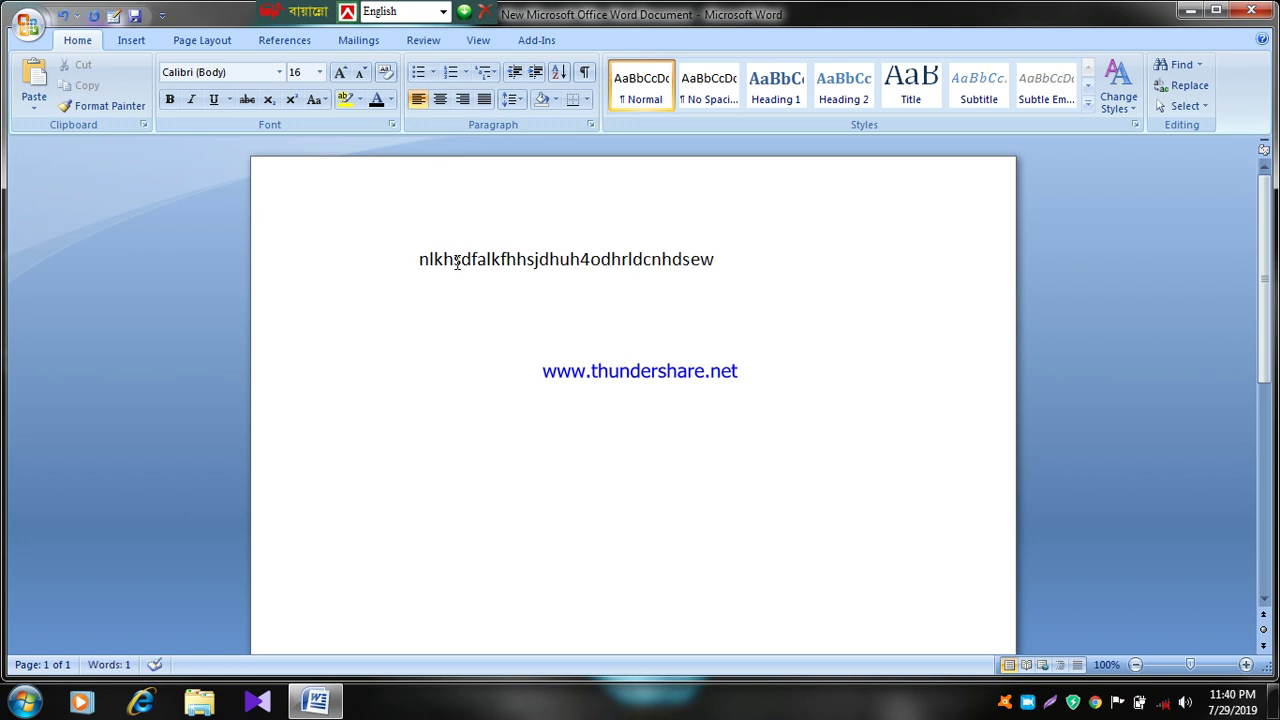
triple_click(456, 262)
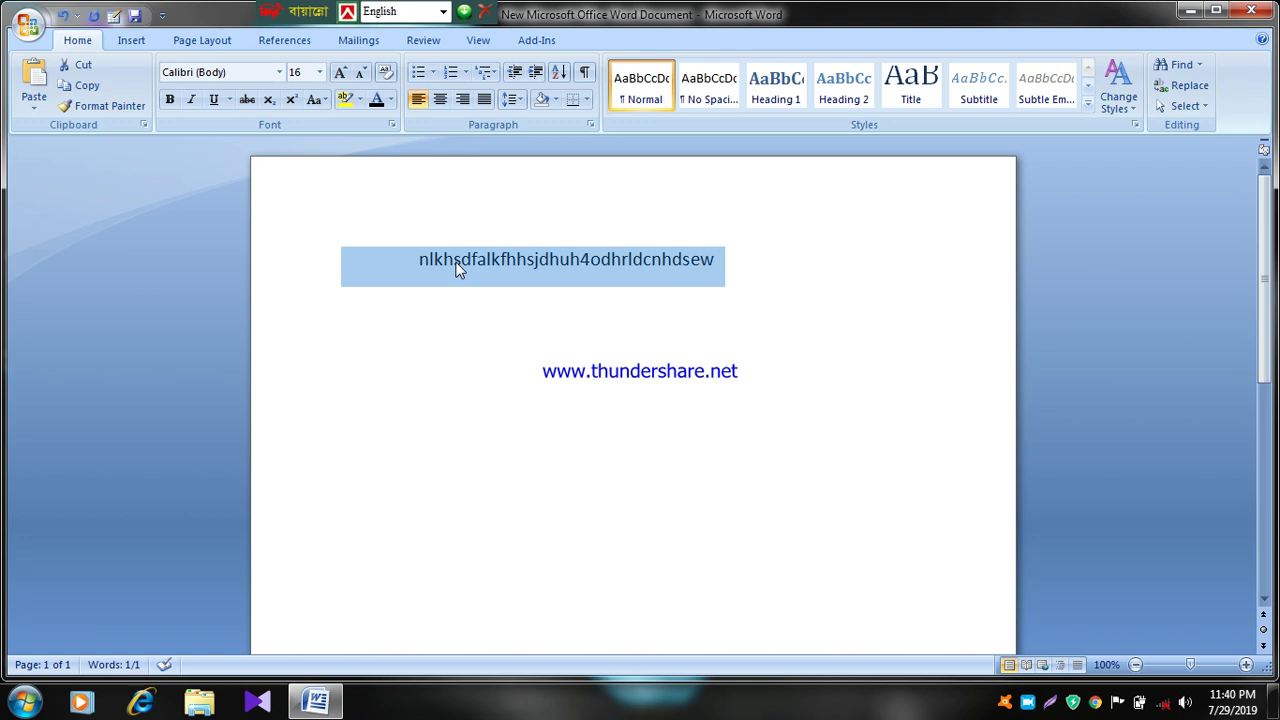
key("Delete")
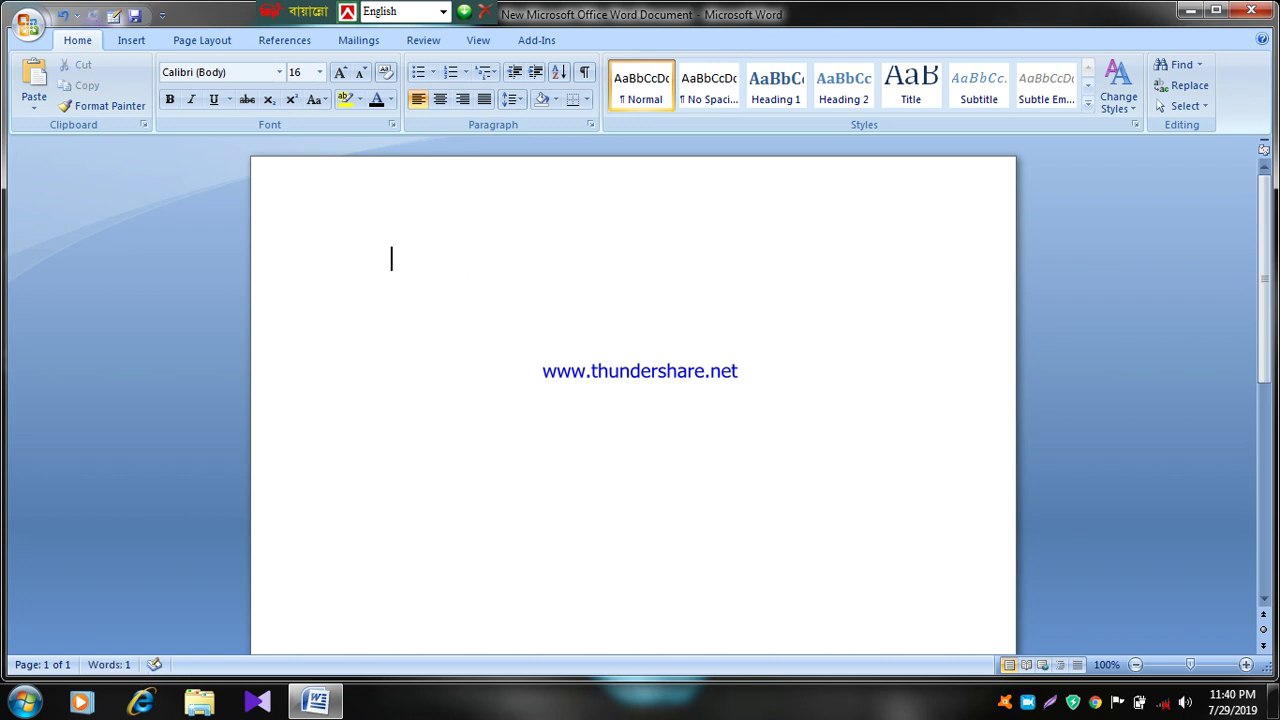
key("alt+F4")
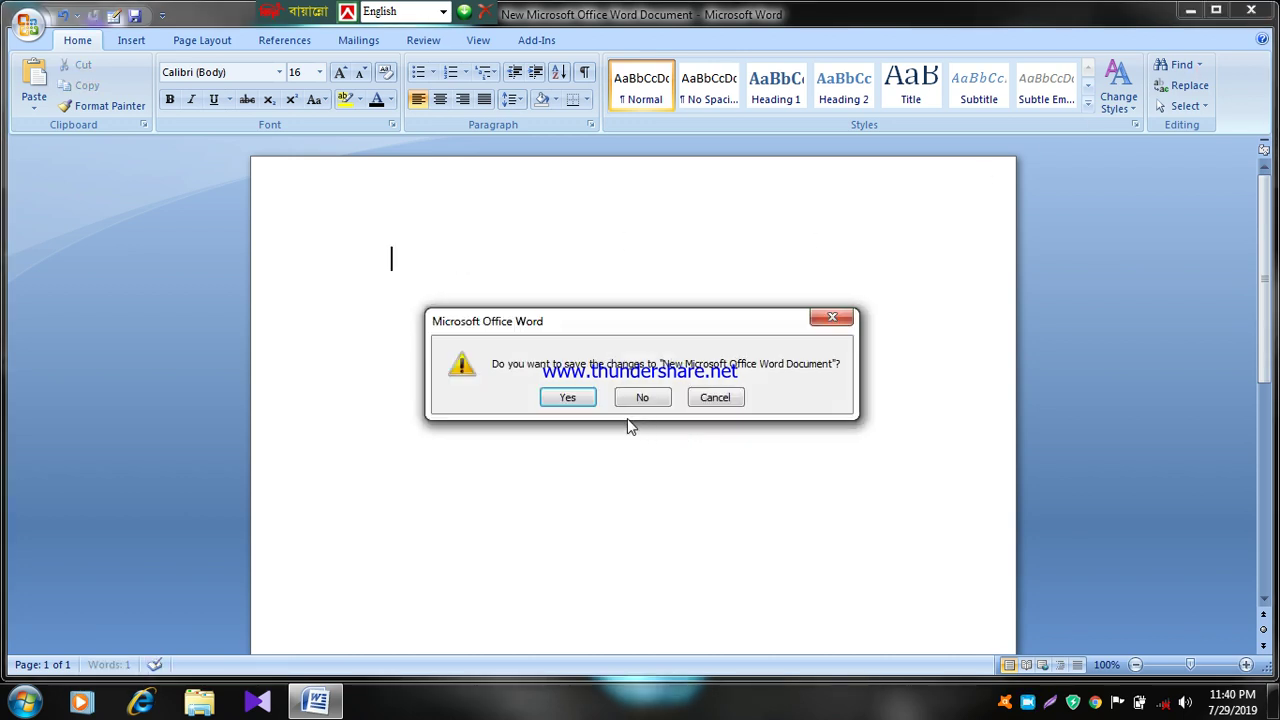
Step: Close Word without saving the changes and refresh the desktop
left_click(643, 397)
right_click(356, 105)
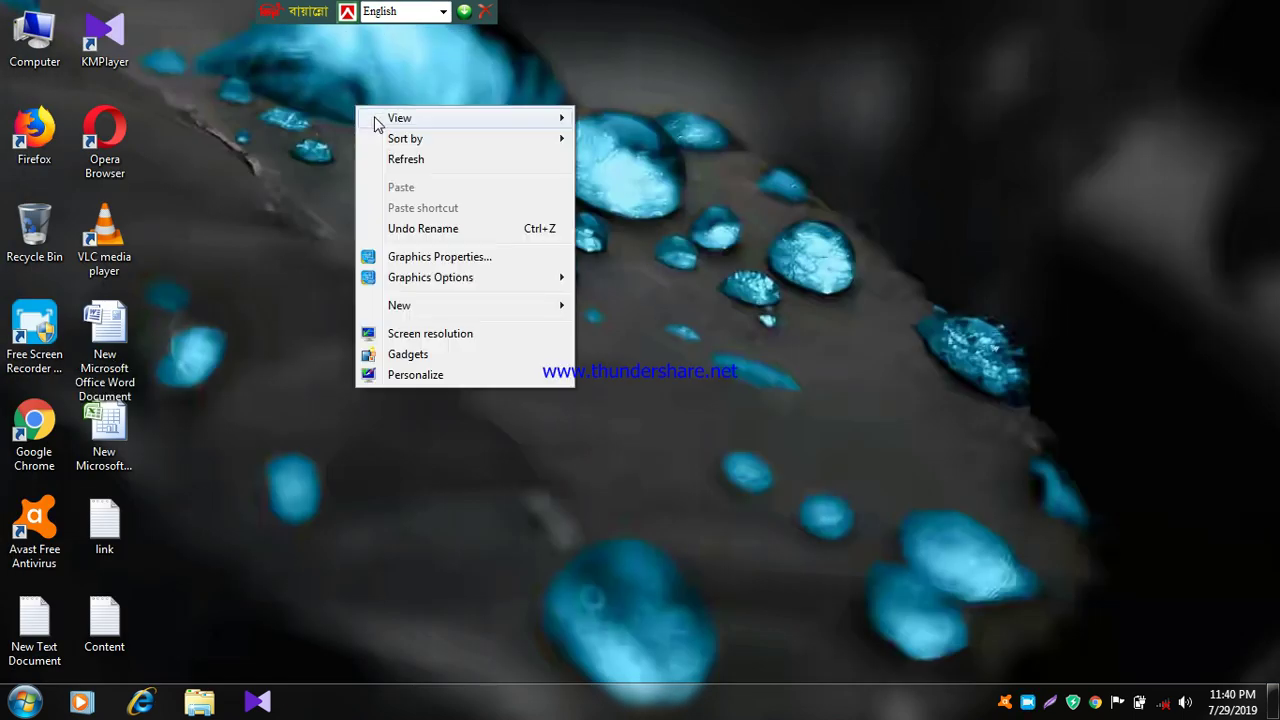
right_click(396, 149)
left_click(447, 213)
right_click(447, 213)
left_click(490, 263)
Step: Refresh the desktop twice more and reopen the Word document from its desktop icon
right_click(484, 248)
left_click(510, 302)
right_click(544, 313)
left_click(596, 366)
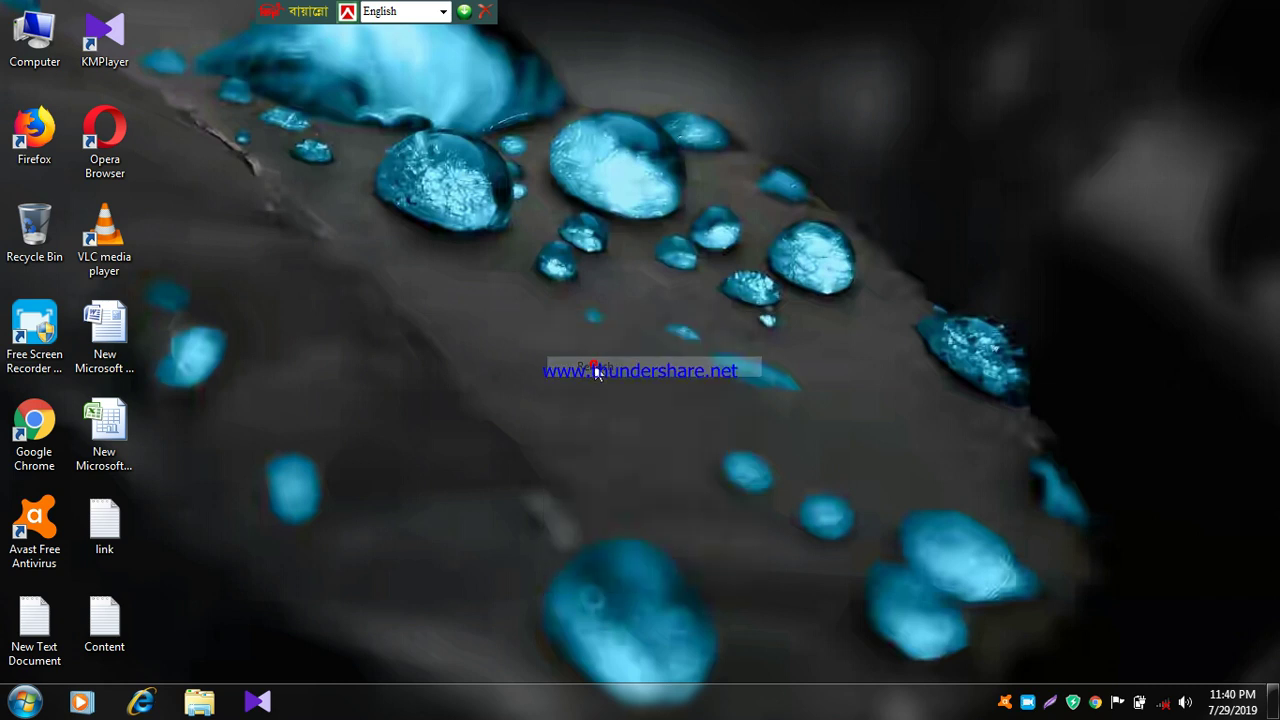
double_click(126, 317)
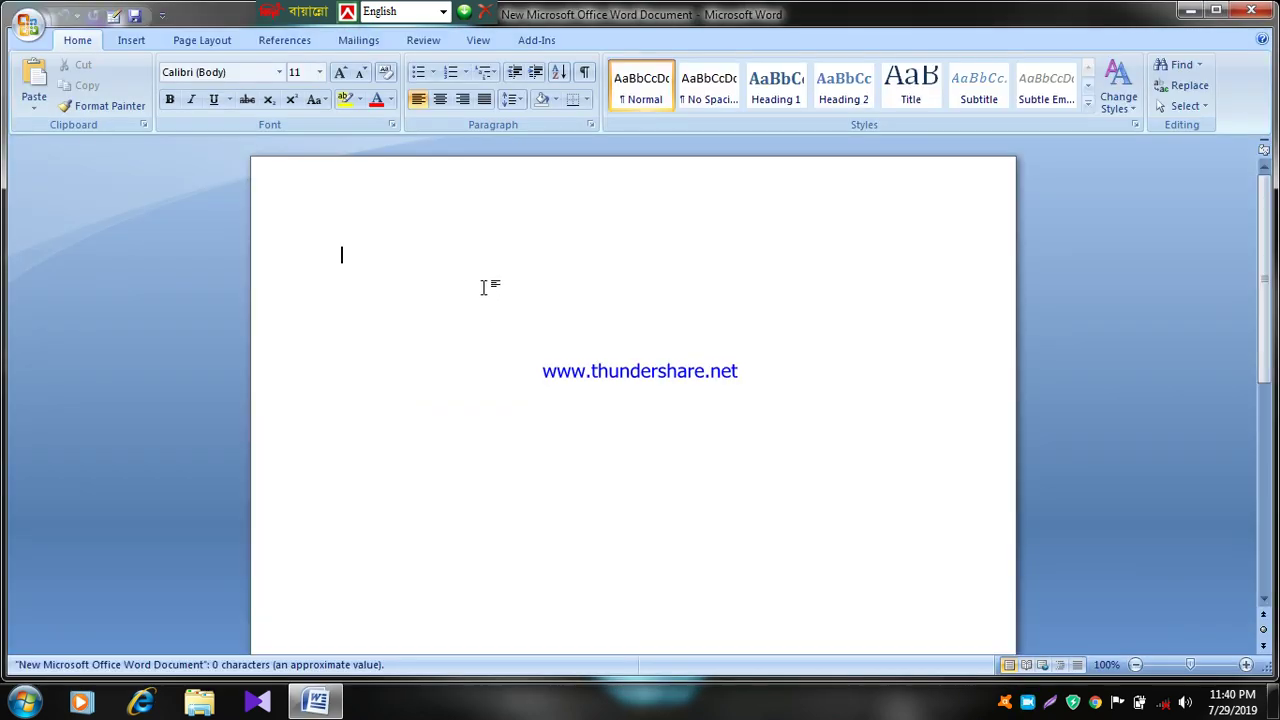
type("tftf")
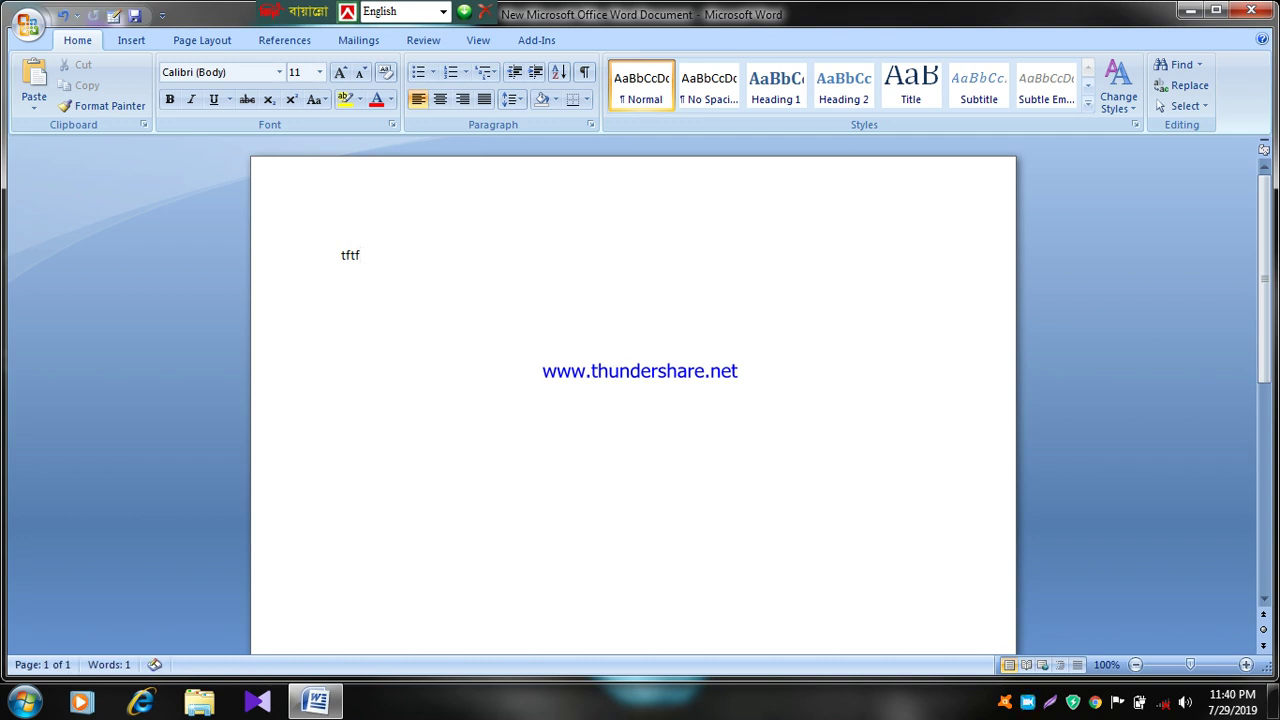
key("BackSpace")
key("BackSpace")
key("BackSpace")
key("BackSpace")
left_click(391, 101)
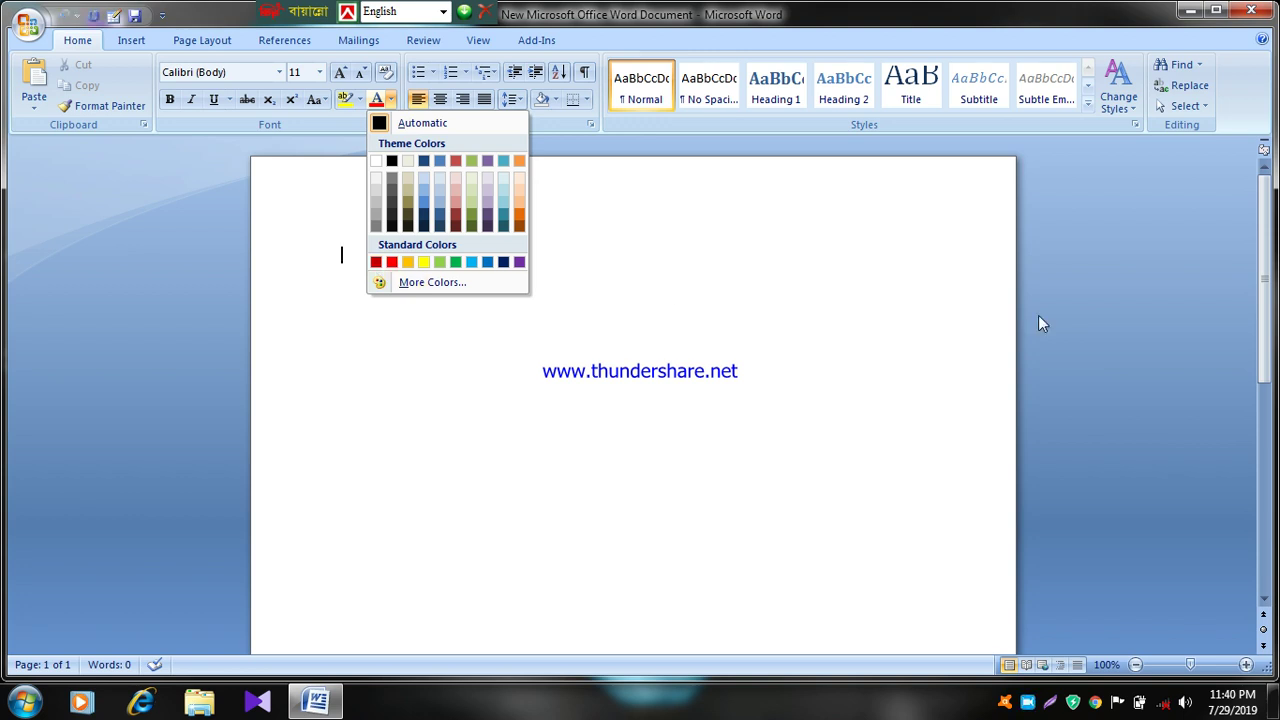
left_click(1136, 360)
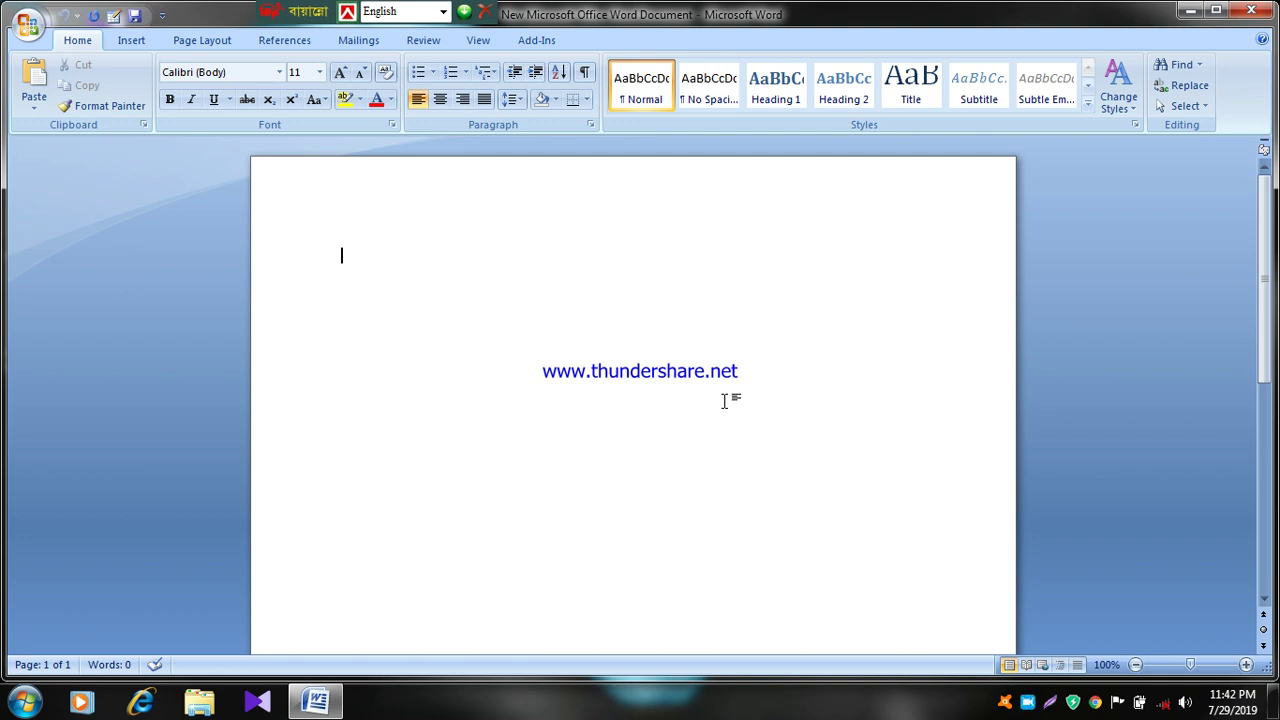
Step: On the Page Layout tab, give the page a blue background colour
left_click(576, 472)
left_click(180, 40)
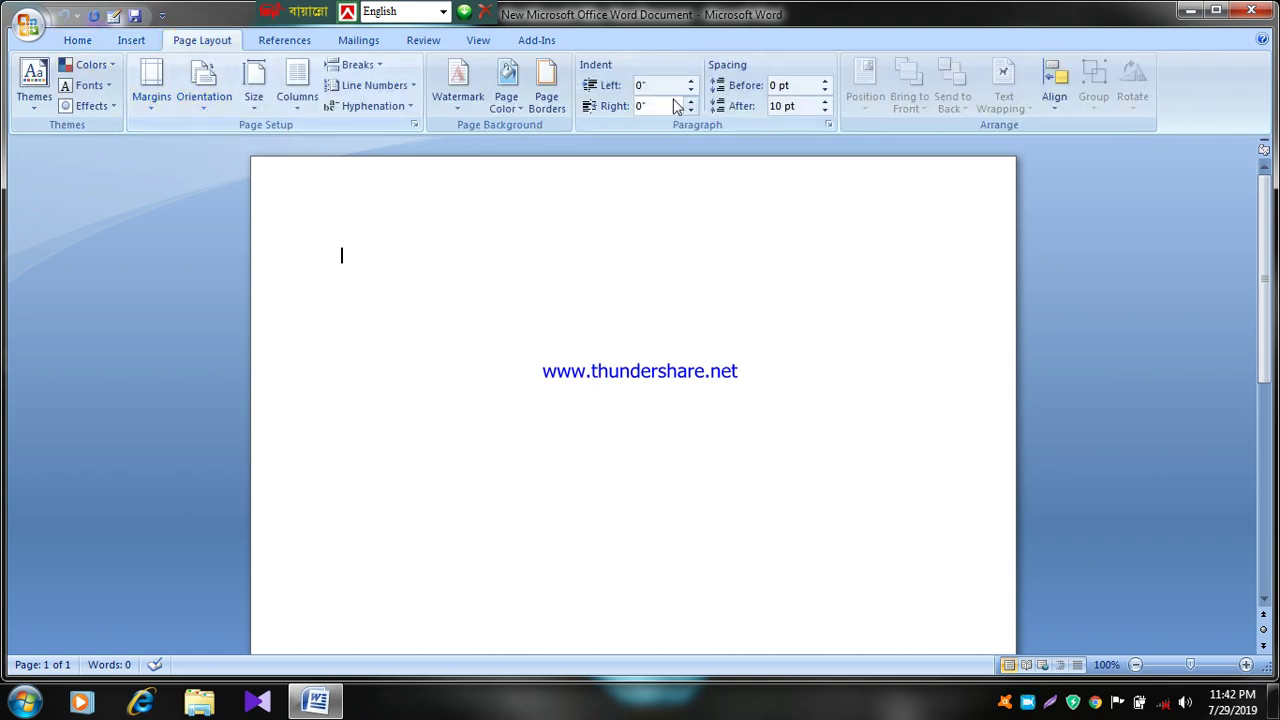
left_click(510, 100)
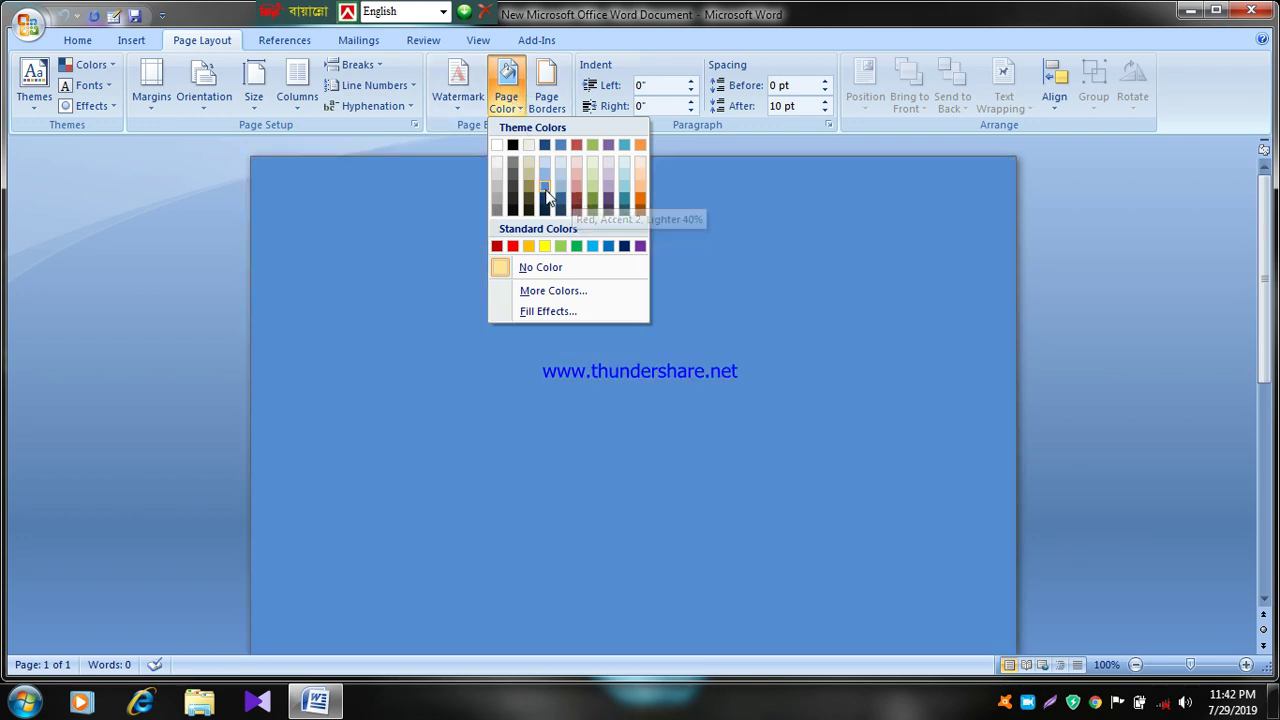
left_click(546, 196)
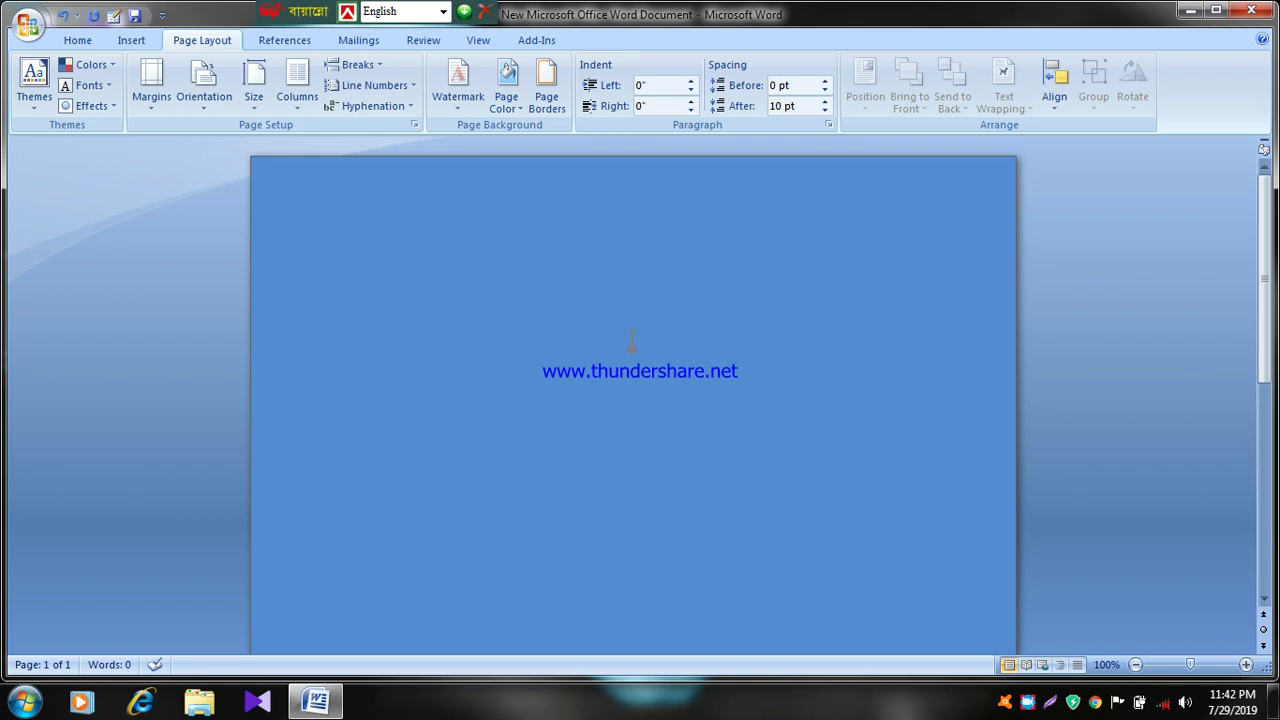
Step: Set the page colour back to No Color
left_click(506, 88)
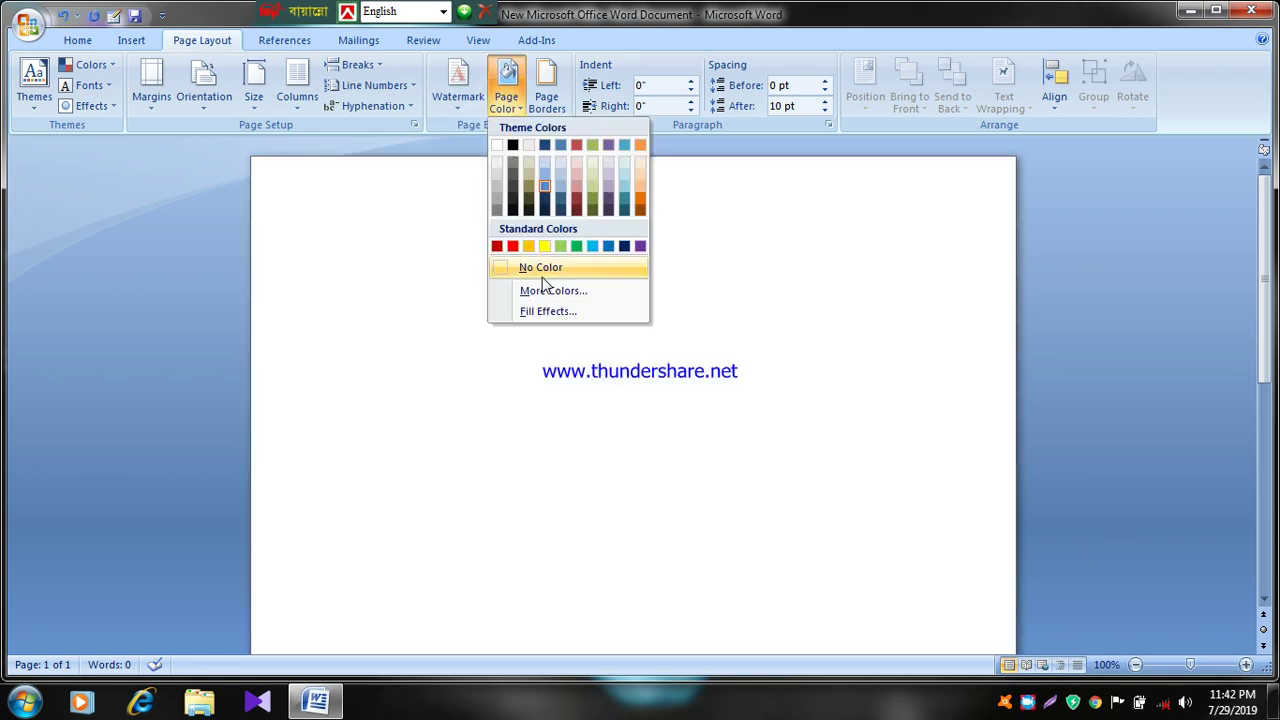
left_click(538, 267)
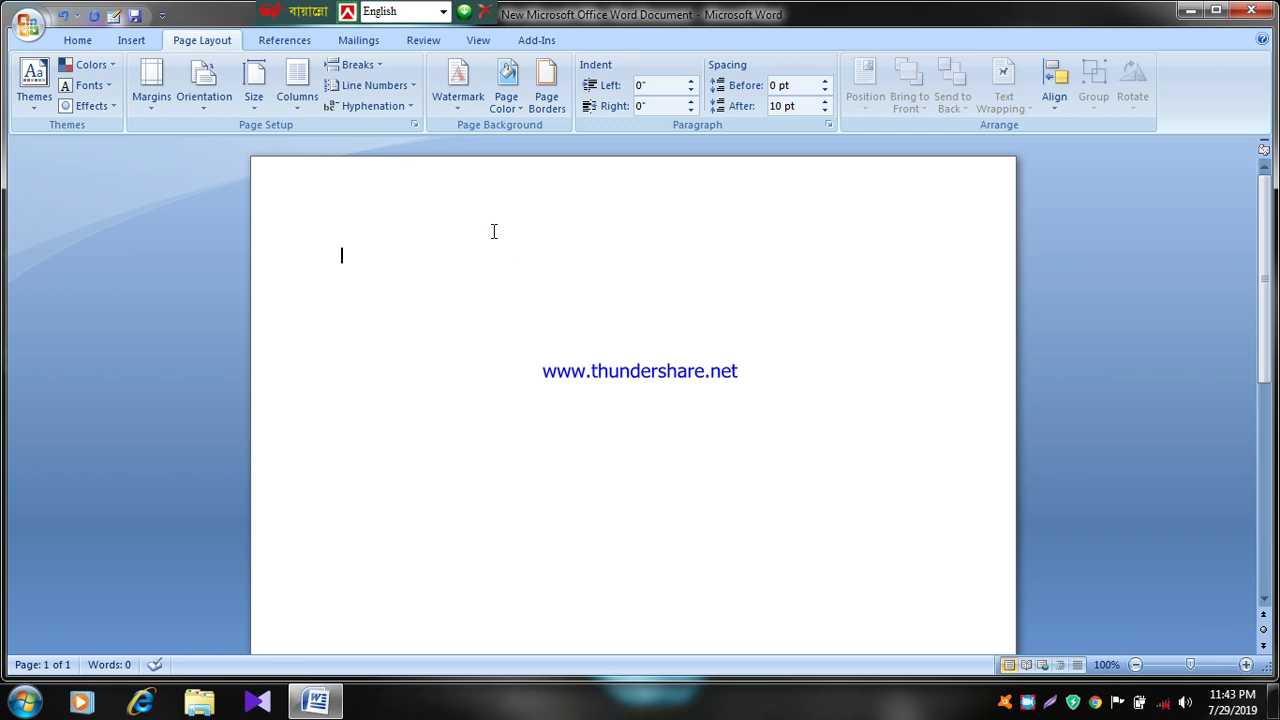
left_click(468, 85)
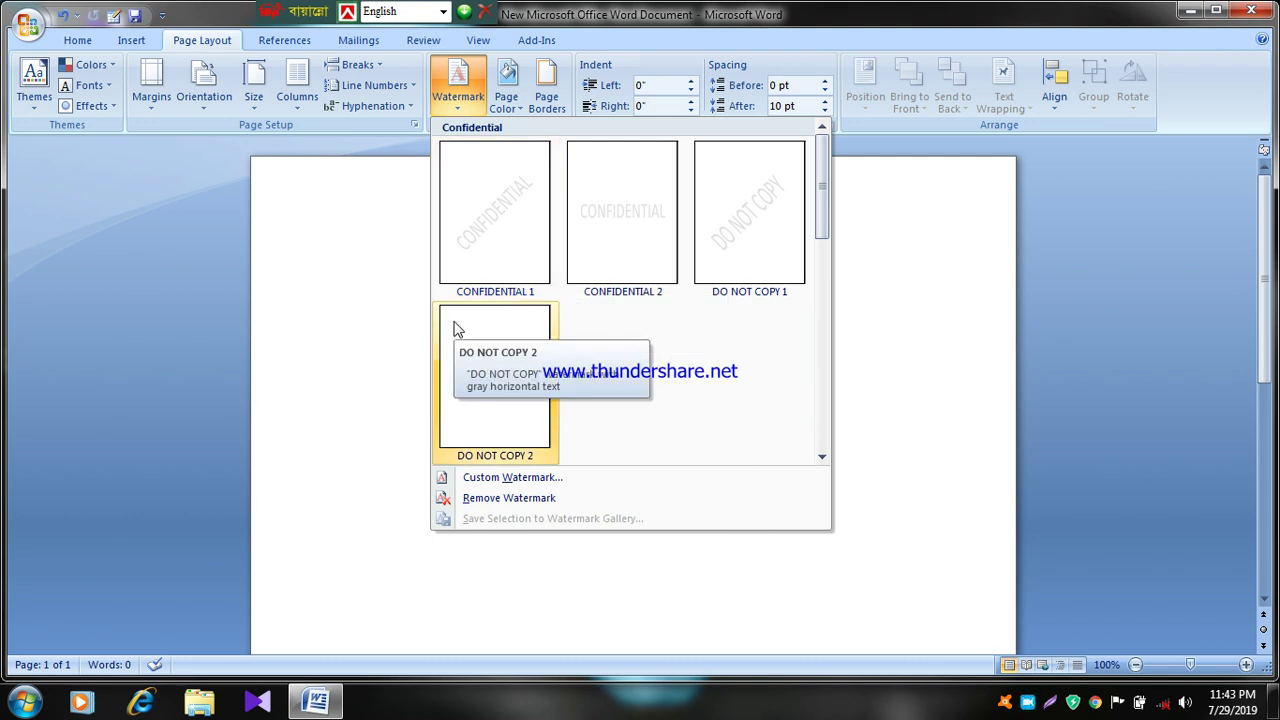
Step: Replace the default ASAP text watermark with the person's name and apply it to the page
left_click(488, 477)
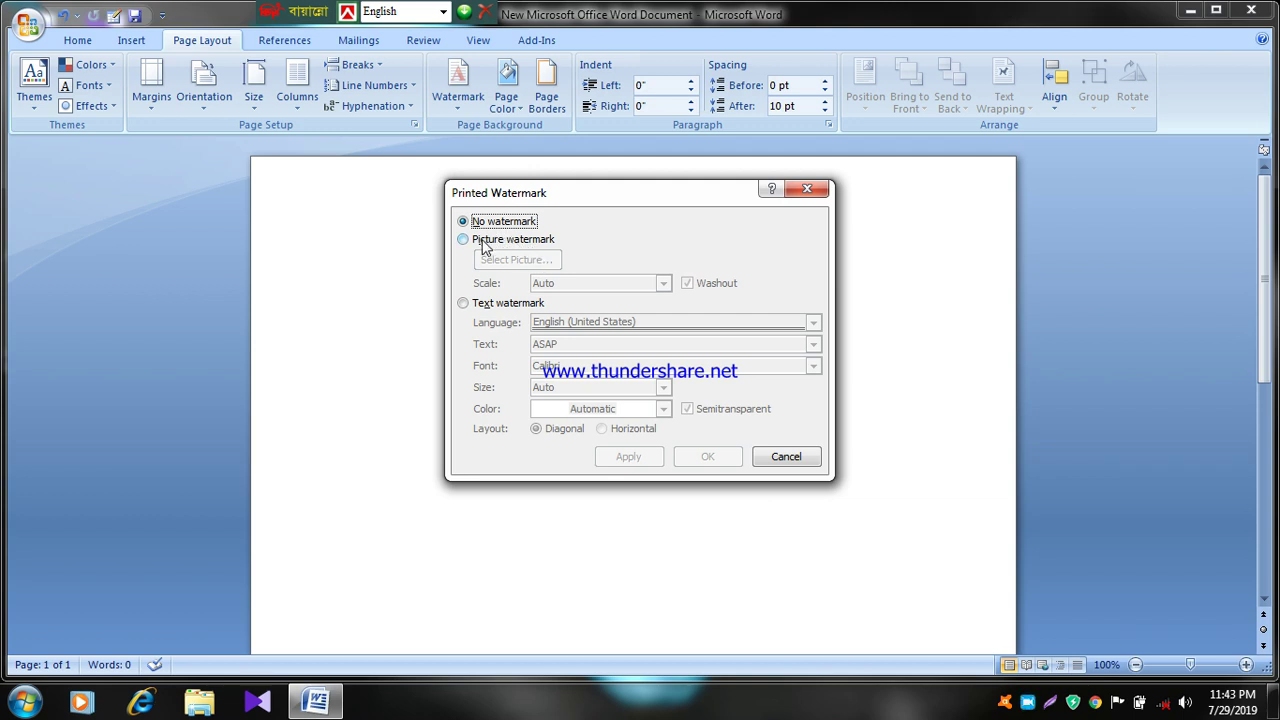
left_click(465, 303)
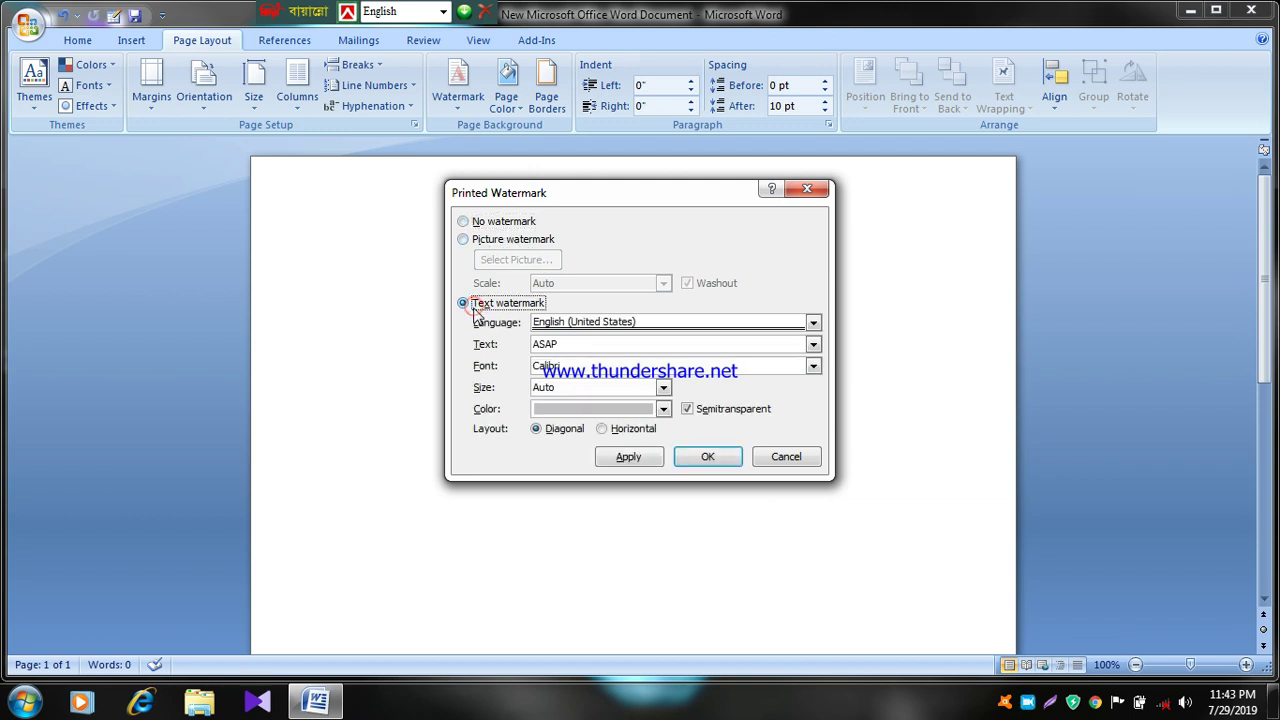
left_click(548, 344)
left_click(566, 346)
key("BackSpace")
key("BackSpace")
key("BackSpace")
key("BackSpace")
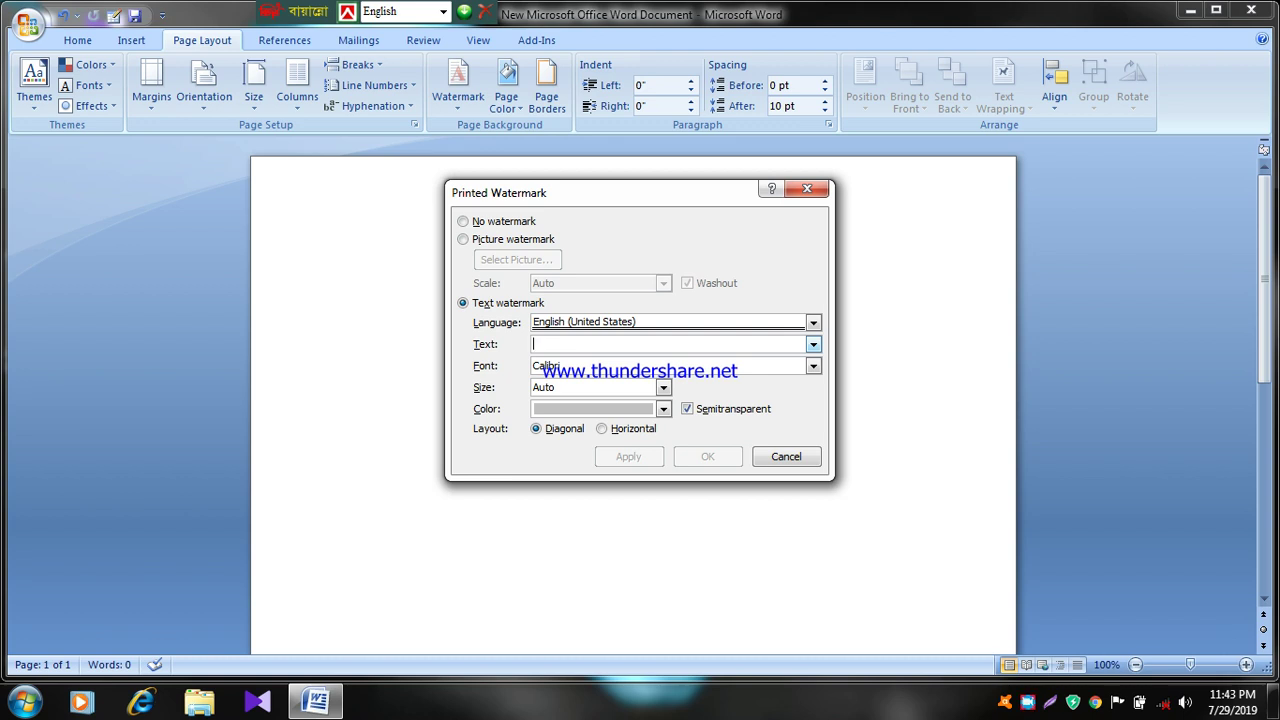
type("As")
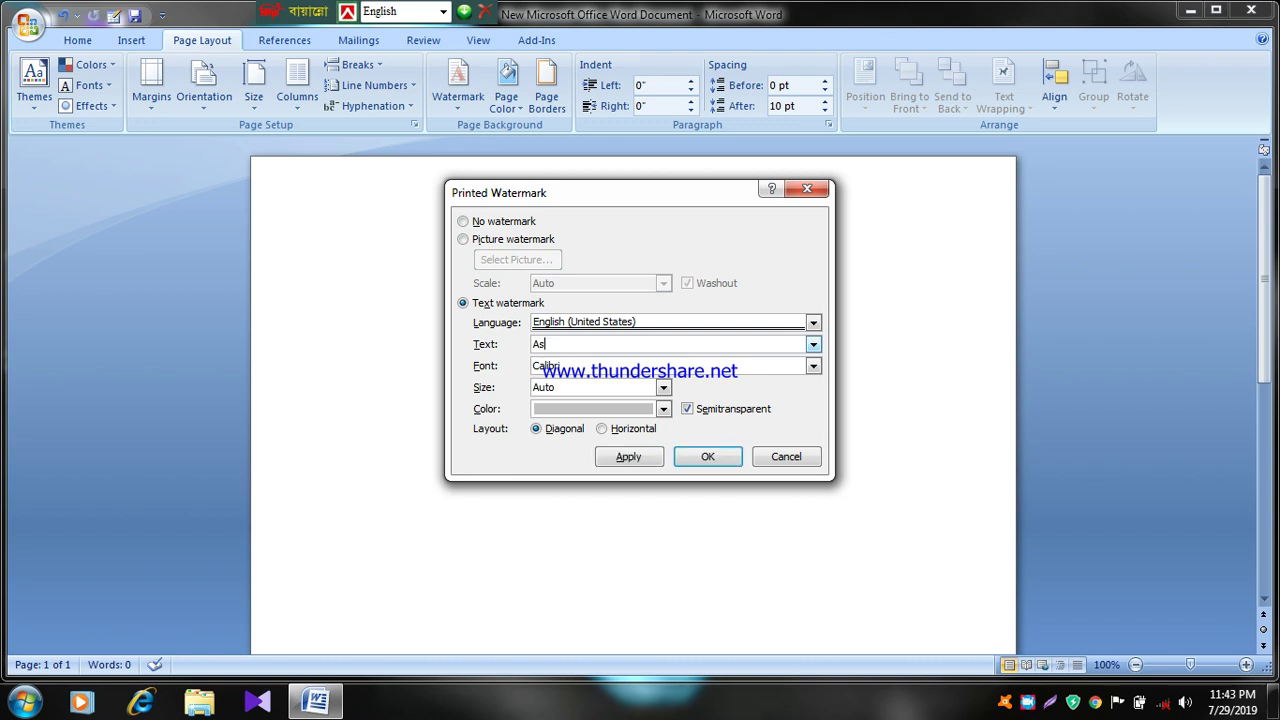
type("hra")
type("fur")
left_click(620, 459)
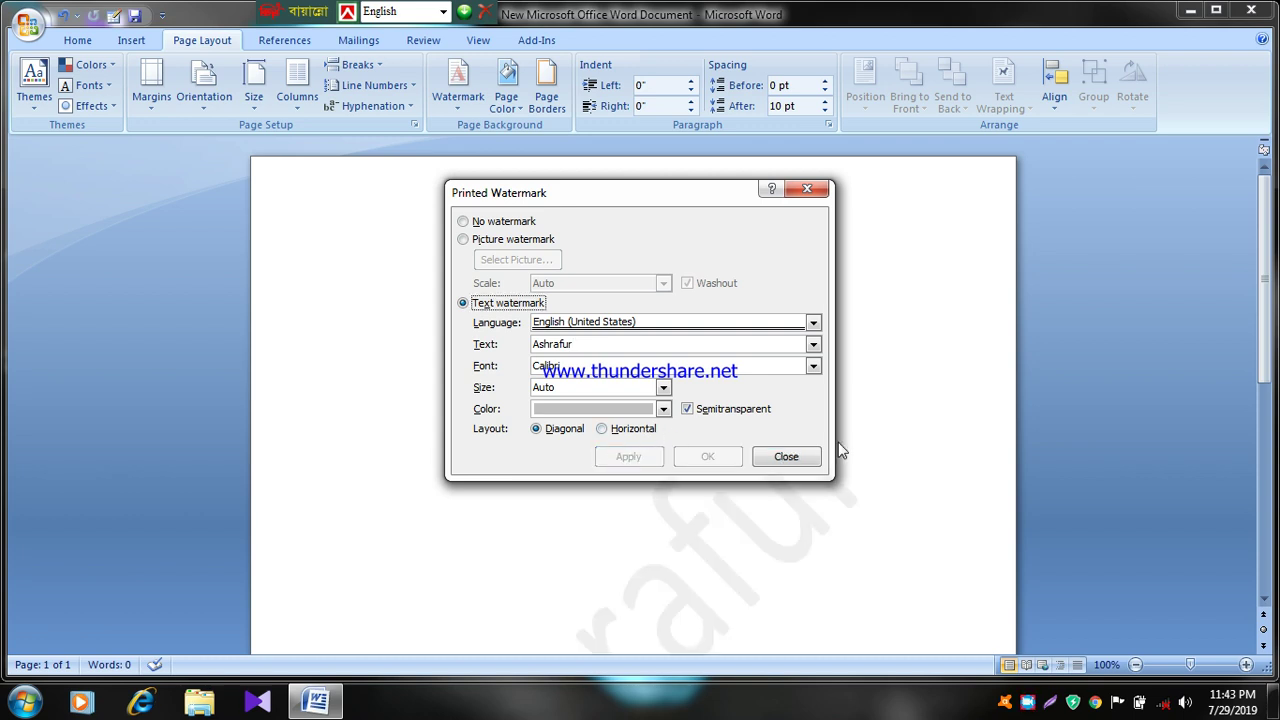
left_click(809, 190)
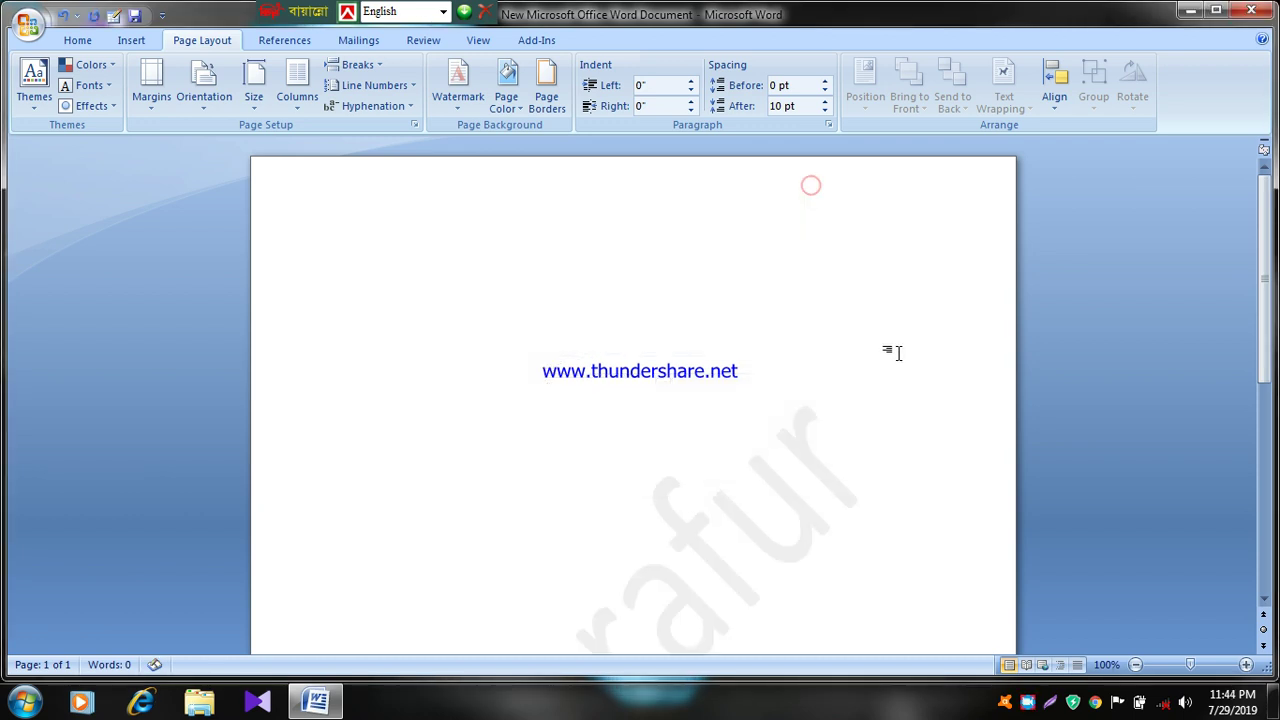
scroll(838, 427, "down", 3)
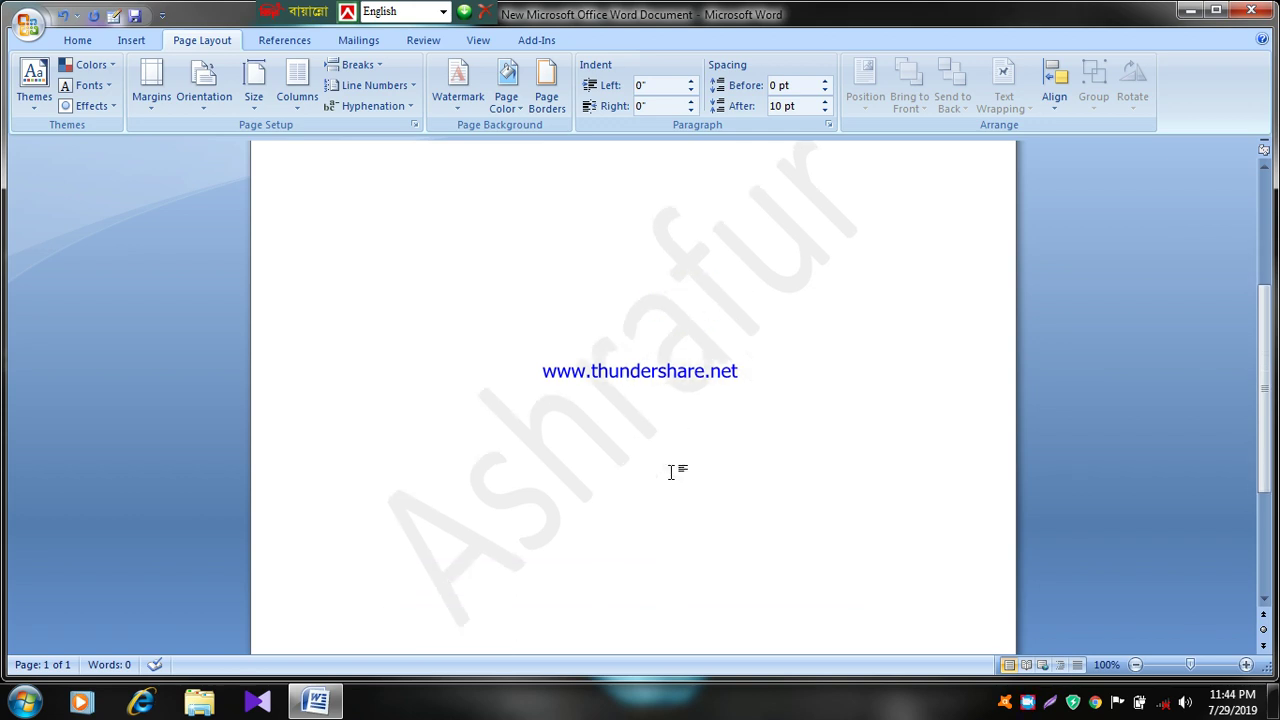
scroll(671, 472, "up", 3)
scroll(671, 472, "down", 1)
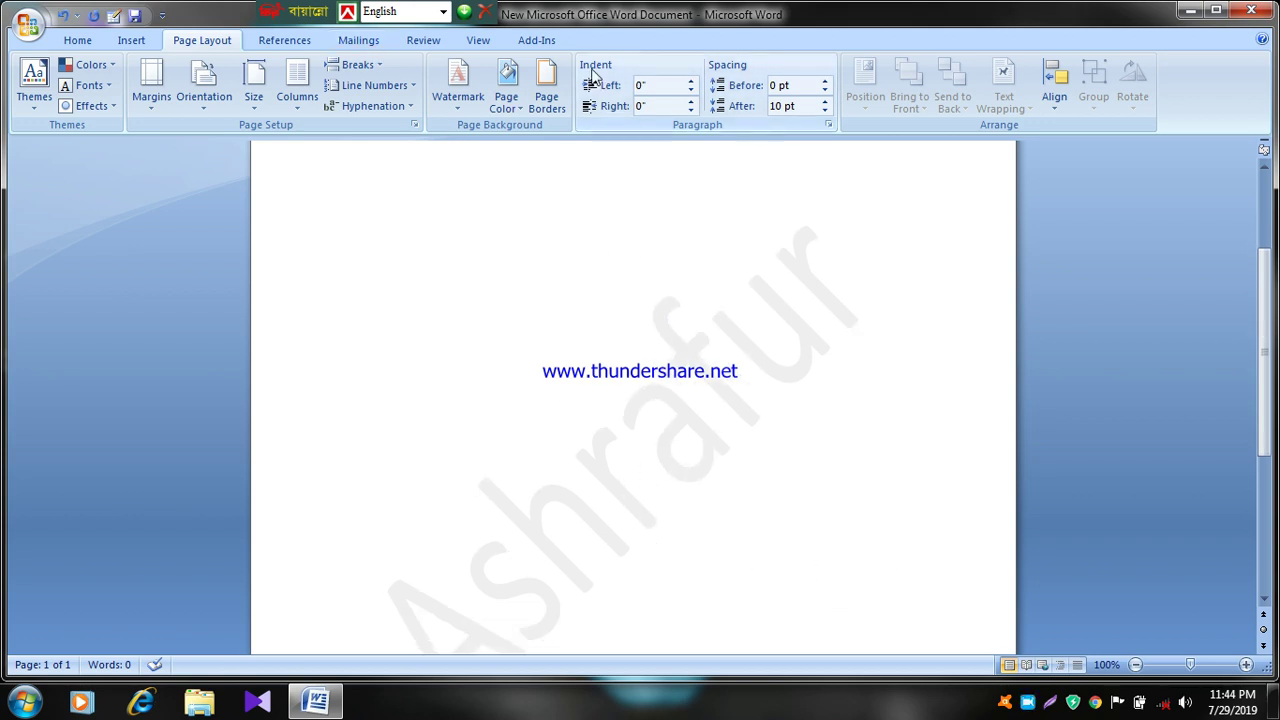
left_click(464, 112)
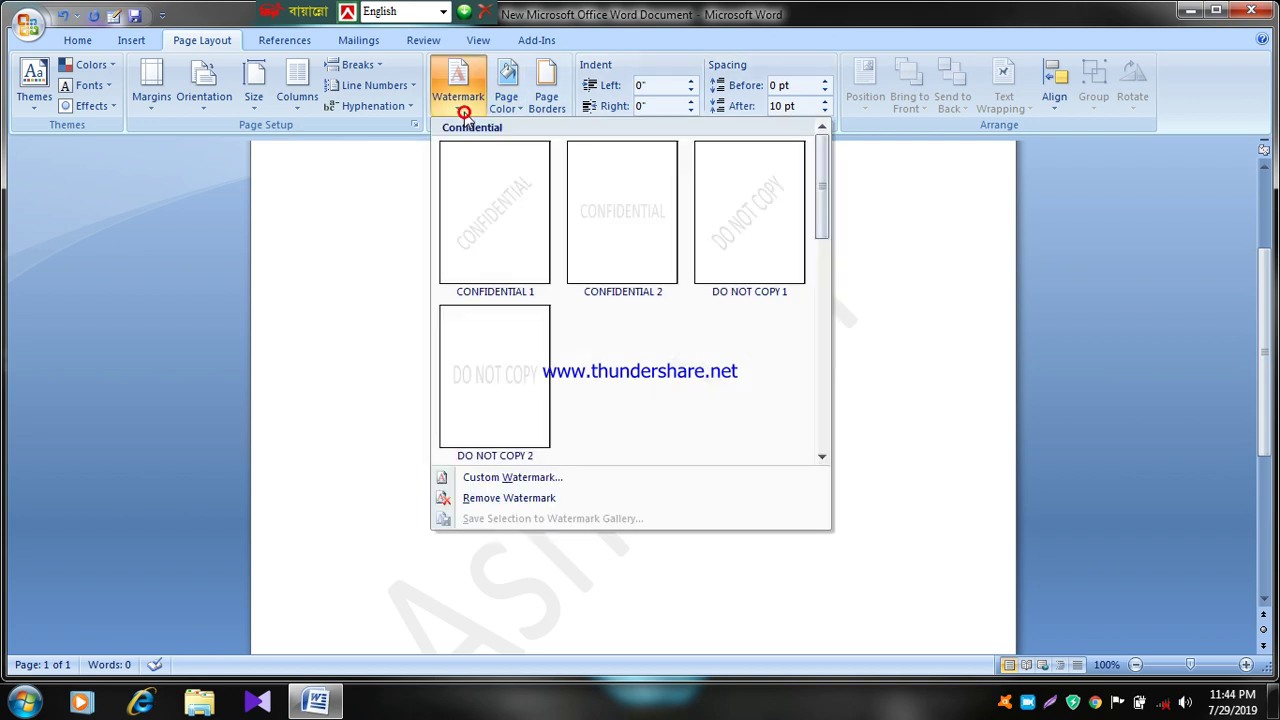
Step: Change the name watermark's layout from diagonal to Horizontal and apply it
left_click(506, 478)
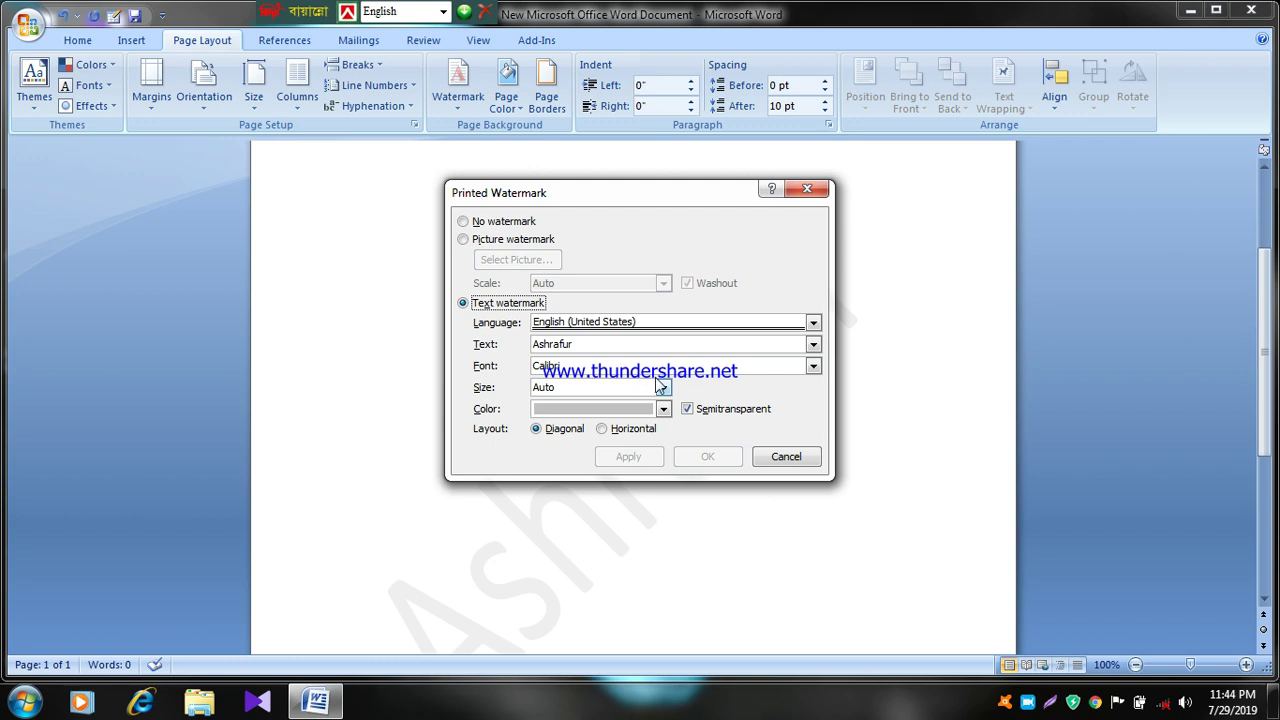
left_click(607, 343)
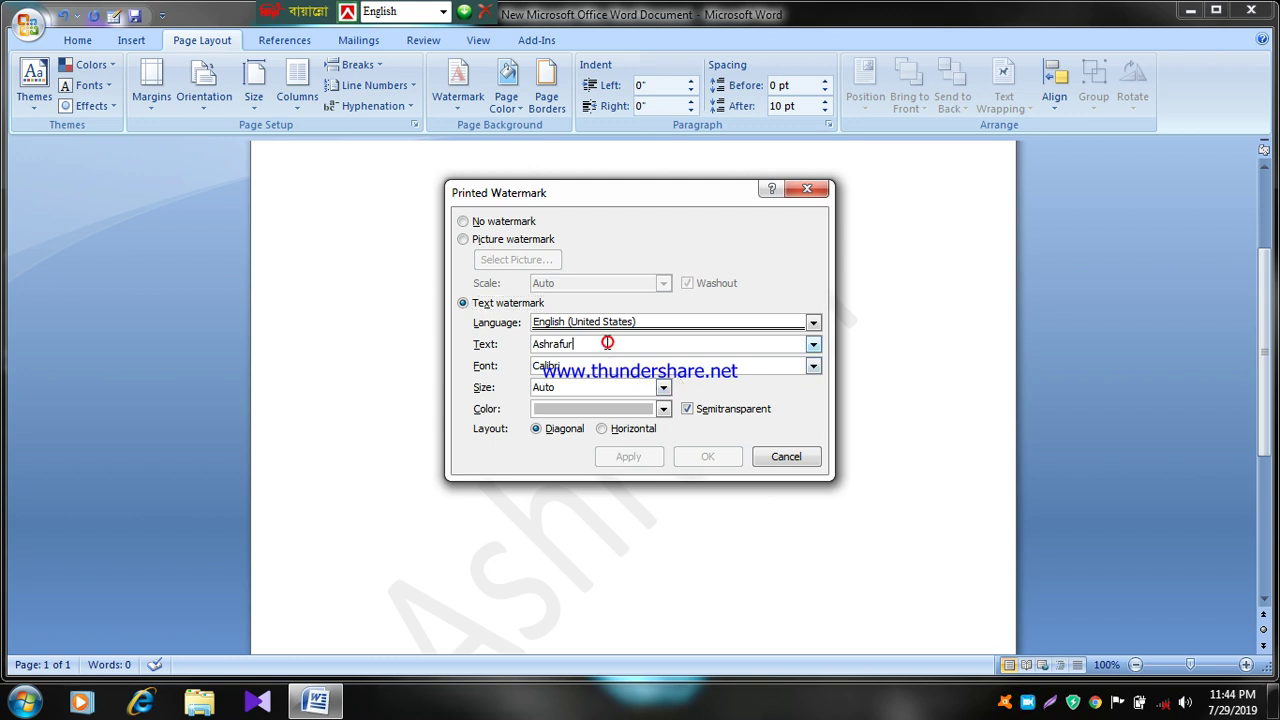
left_click(595, 429)
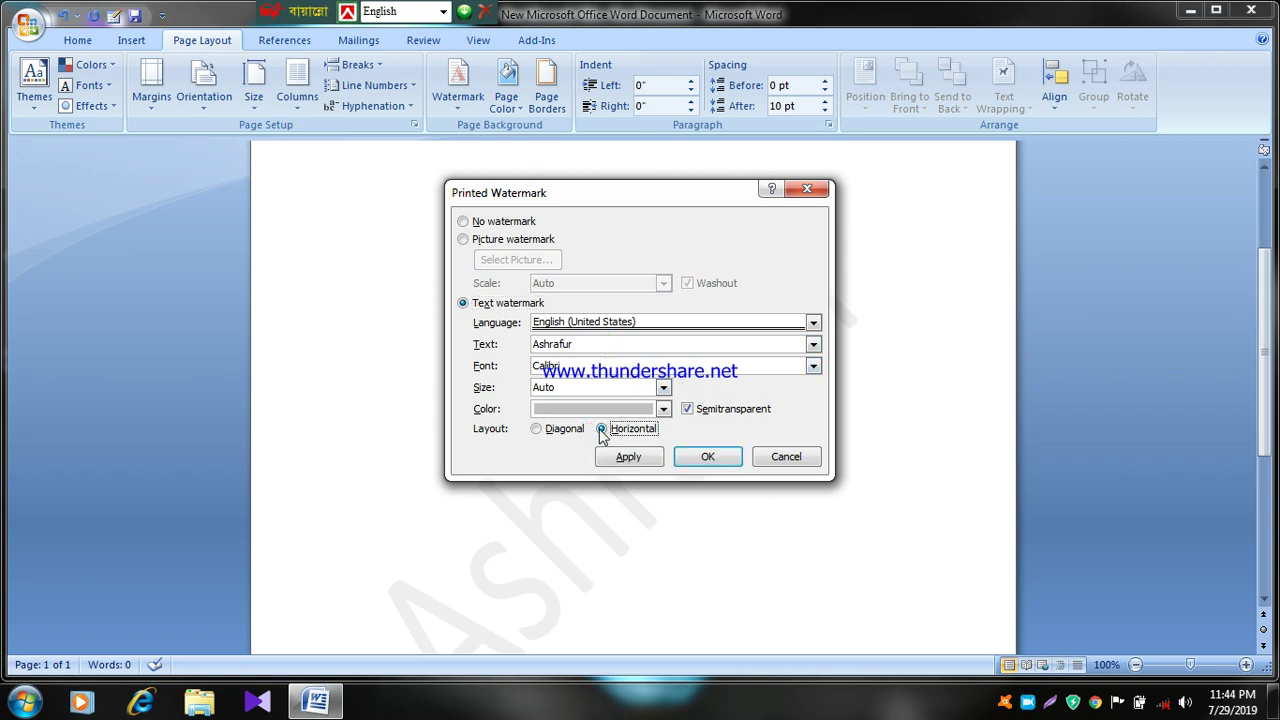
left_click(630, 457)
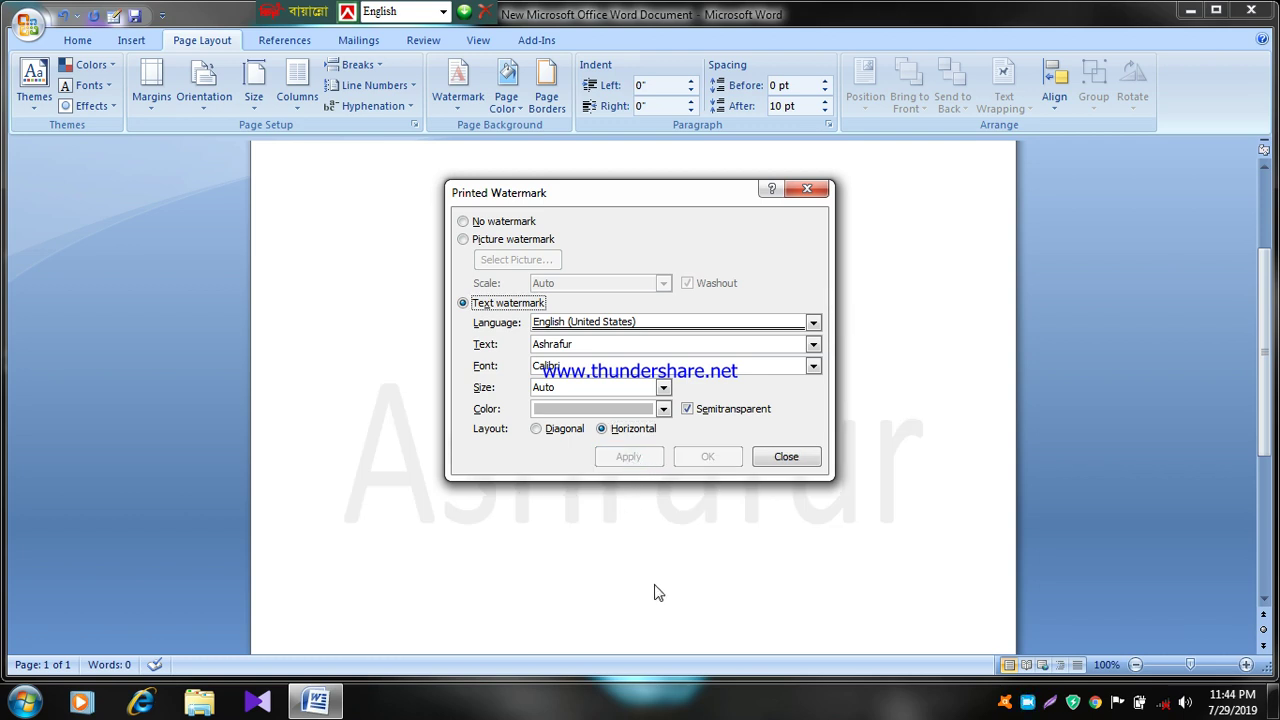
left_click(806, 189)
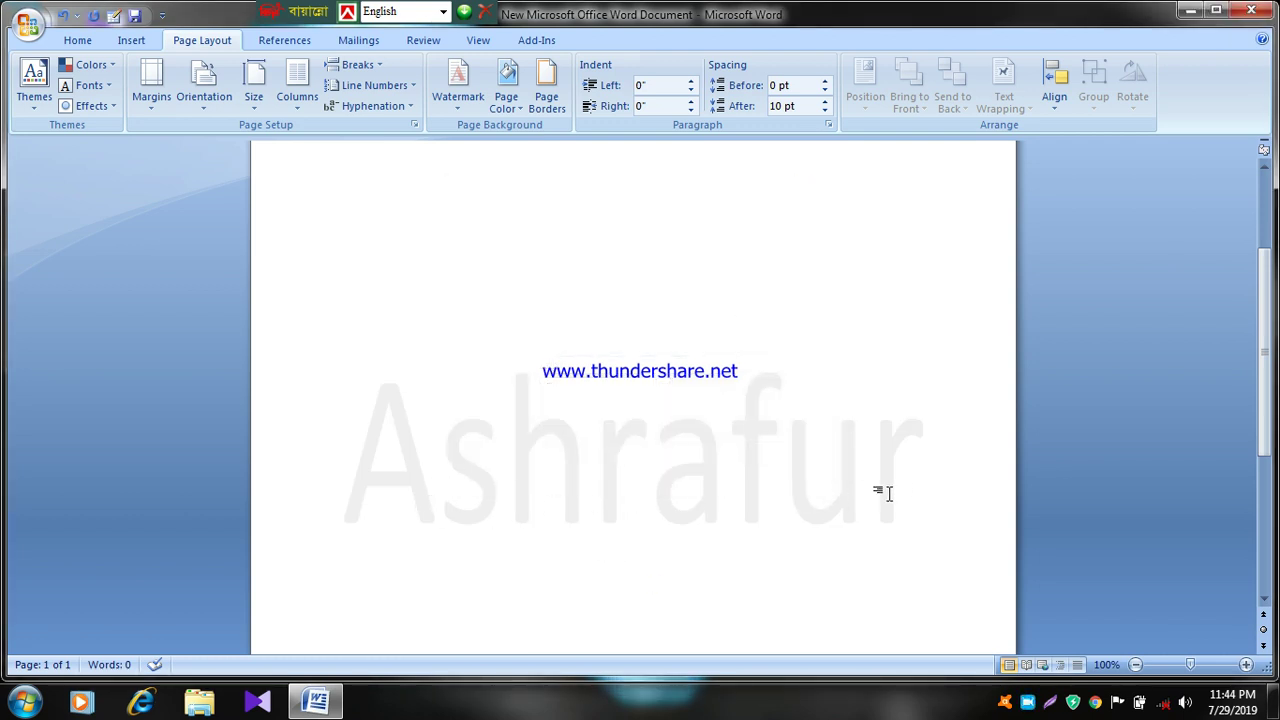
scroll(597, 460, "down", 5)
scroll(597, 460, "up", 8)
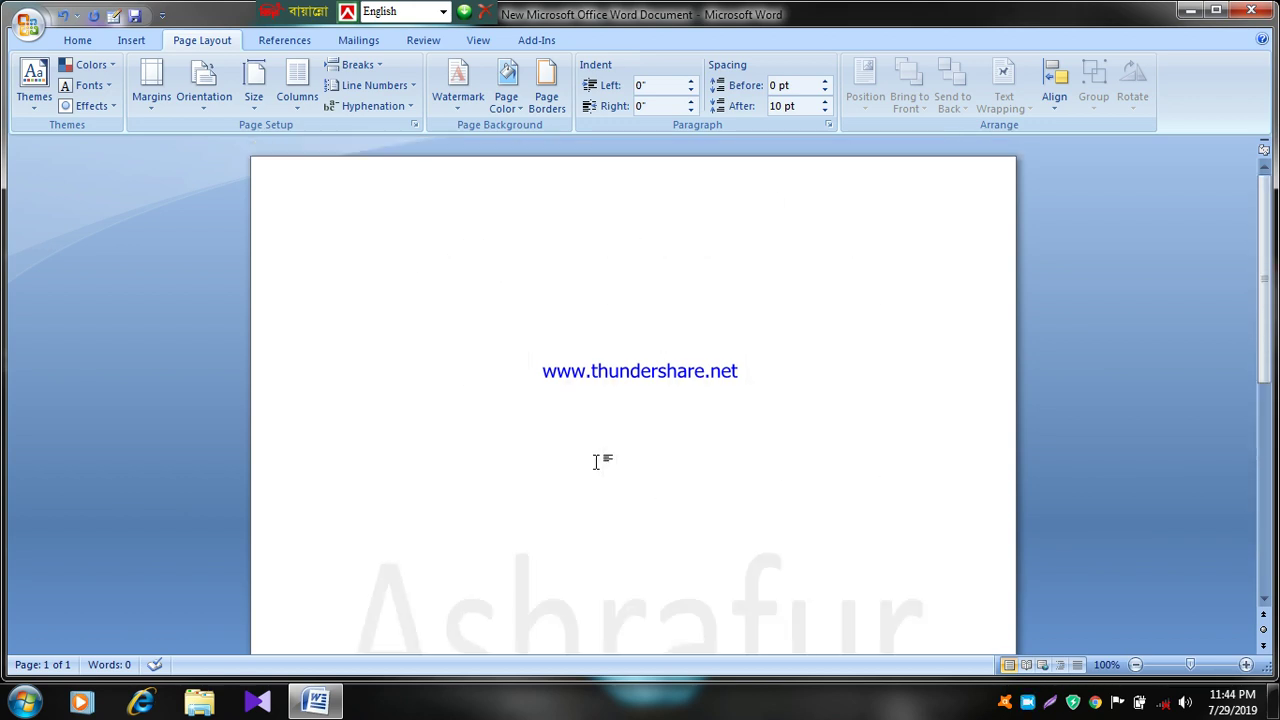
left_click(457, 82)
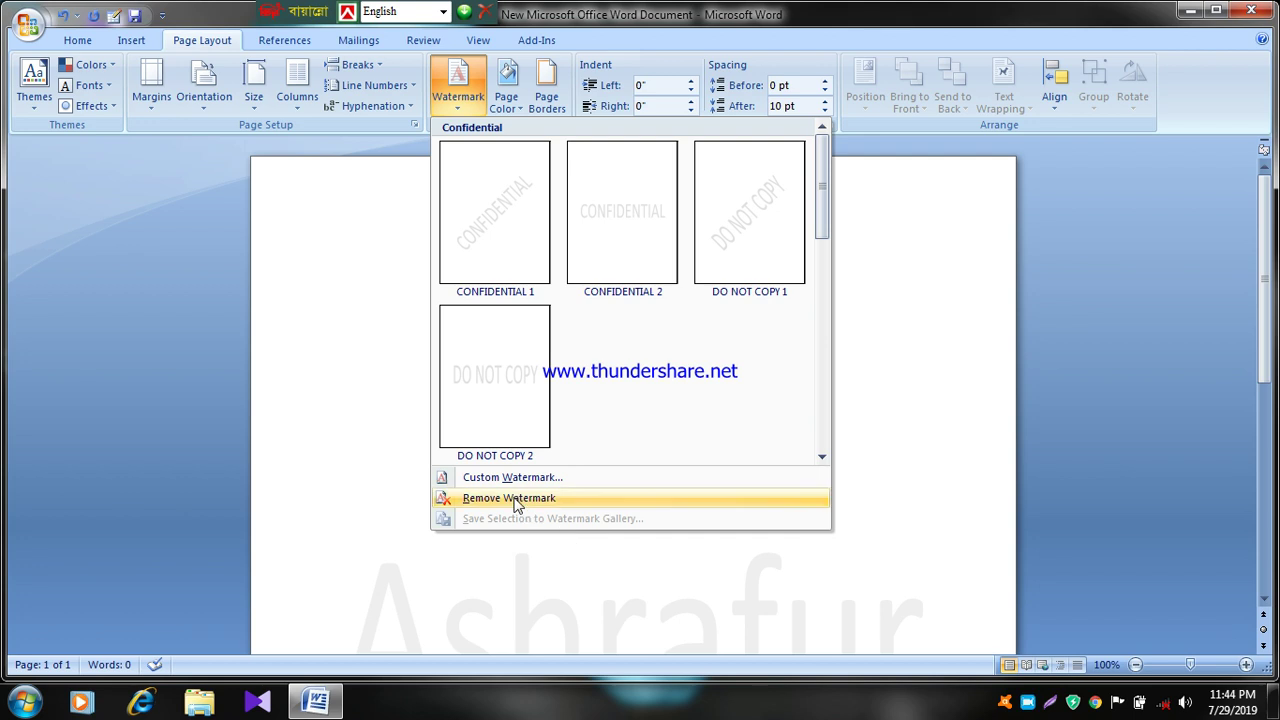
Step: Use the photo ARN 035 from the 2019-03-04 ARN folder as a washed-out picture watermark
left_click(508, 478)
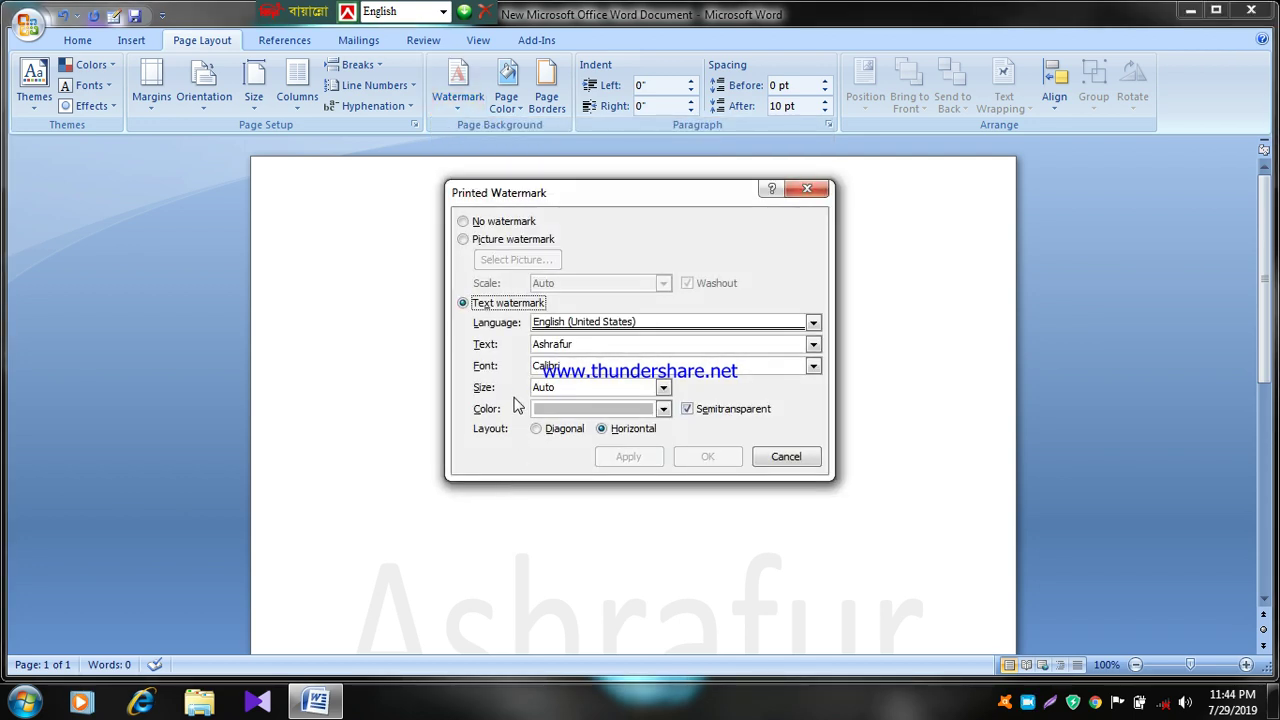
left_click(504, 241)
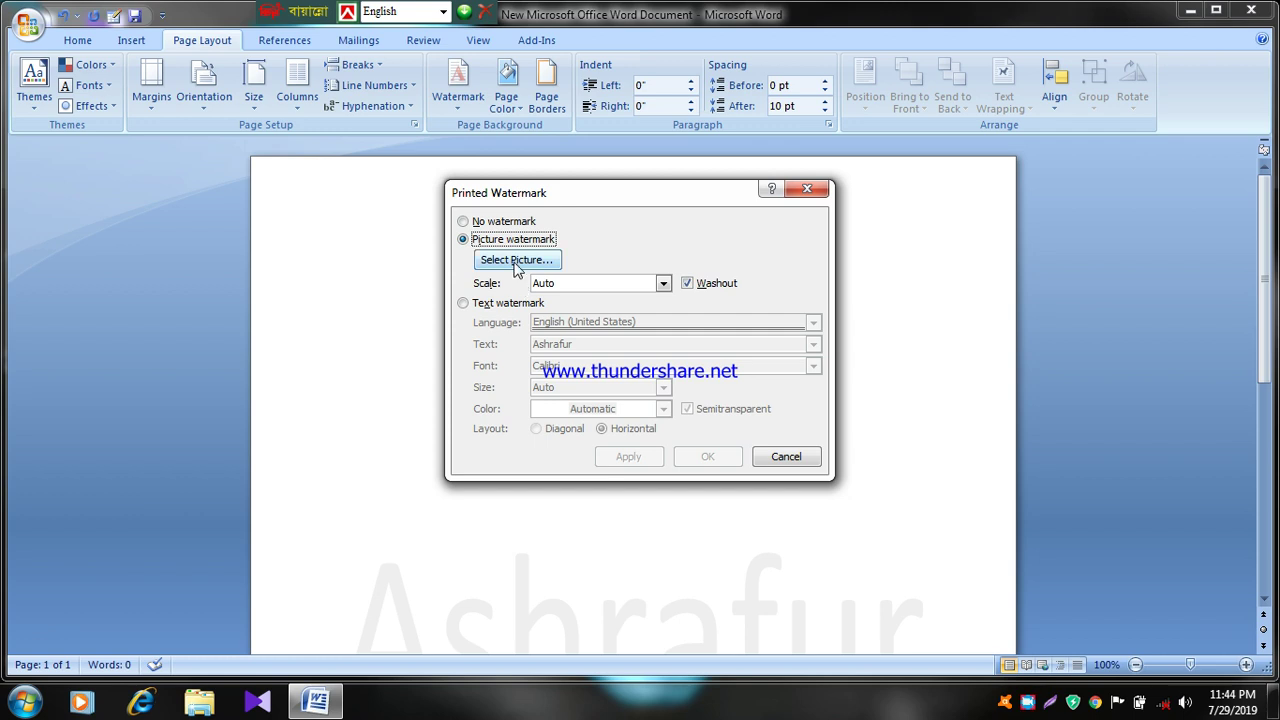
left_click(514, 262)
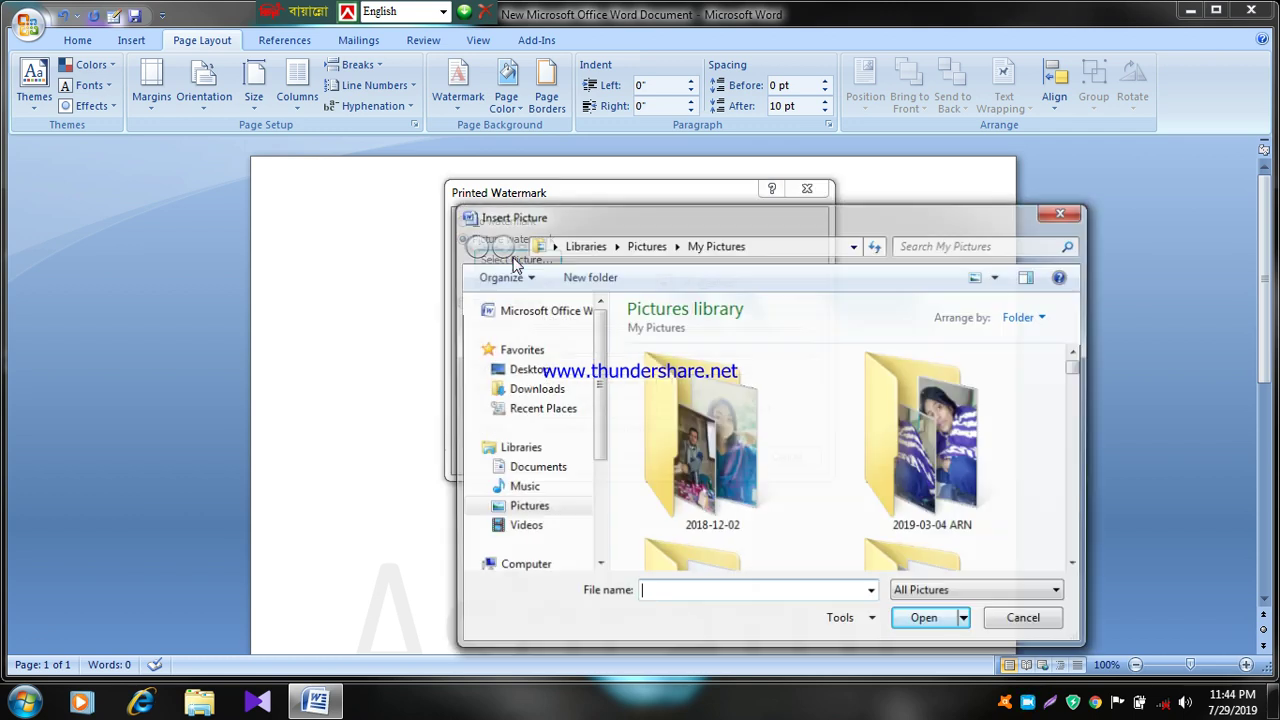
double_click(935, 431)
scroll(940, 440, "down", 5)
scroll(945, 440, "down", 2)
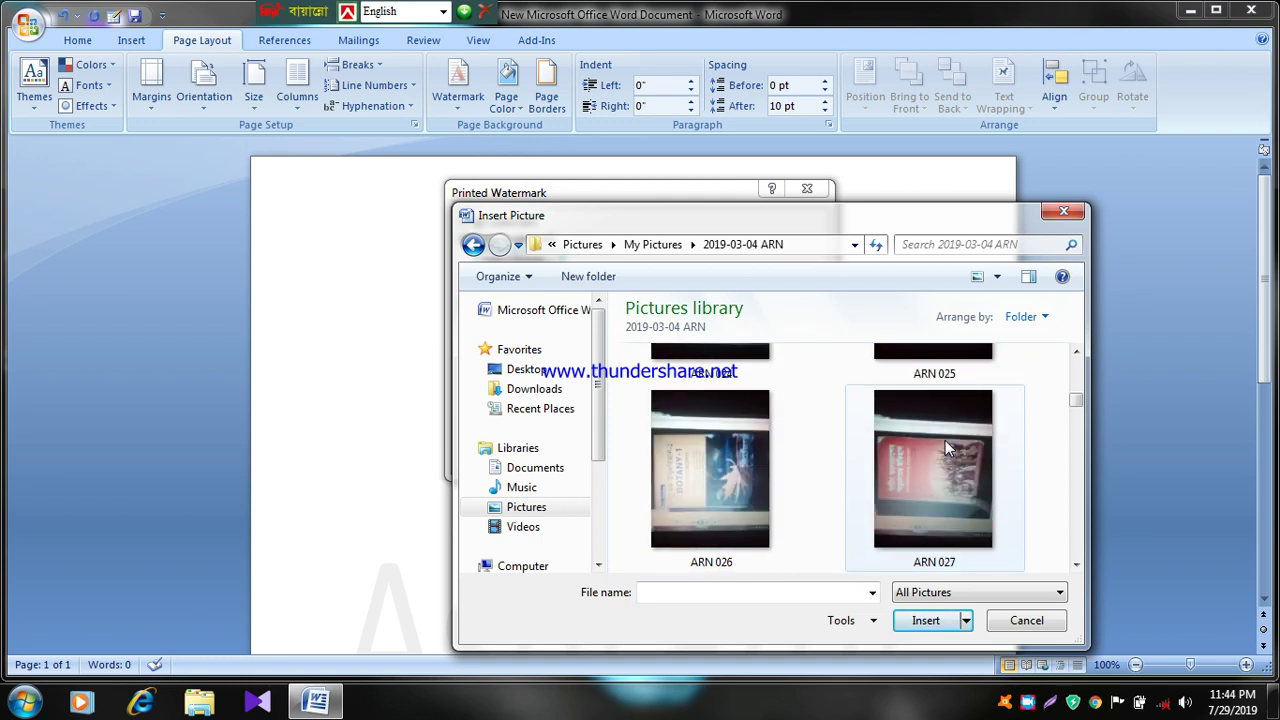
scroll(945, 440, "down", 2)
scroll(945, 440, "down", 2)
scroll(945, 440, "down", 2)
scroll(945, 440, "down", 2)
scroll(945, 440, "down", 2)
scroll(945, 440, "down", 2)
scroll(945, 440, "down", 2)
scroll(945, 440, "down", 1)
scroll(945, 440, "down", 3)
scroll(944, 450, "down", 2)
scroll(944, 450, "down", 2)
scroll(944, 450, "down", 4)
scroll(945, 450, "up", 3)
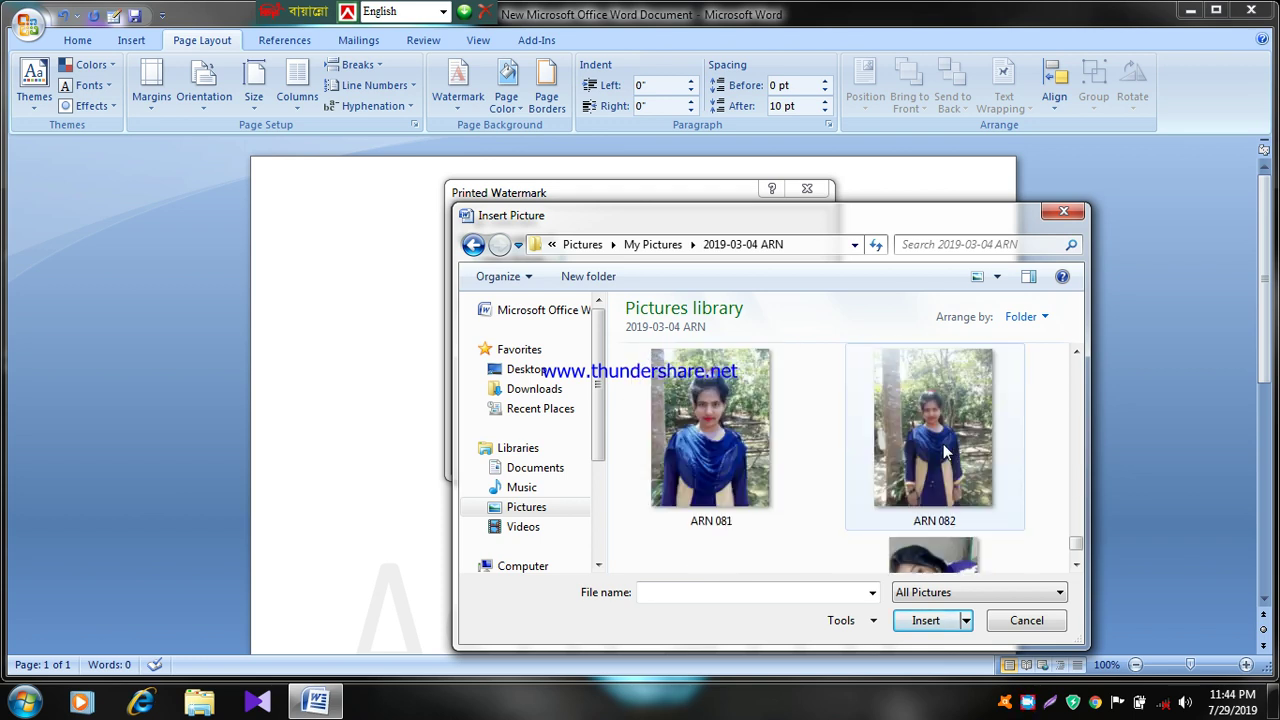
scroll(945, 450, "up", 2)
scroll(943, 452, "up", 2)
scroll(943, 444, "up", 1)
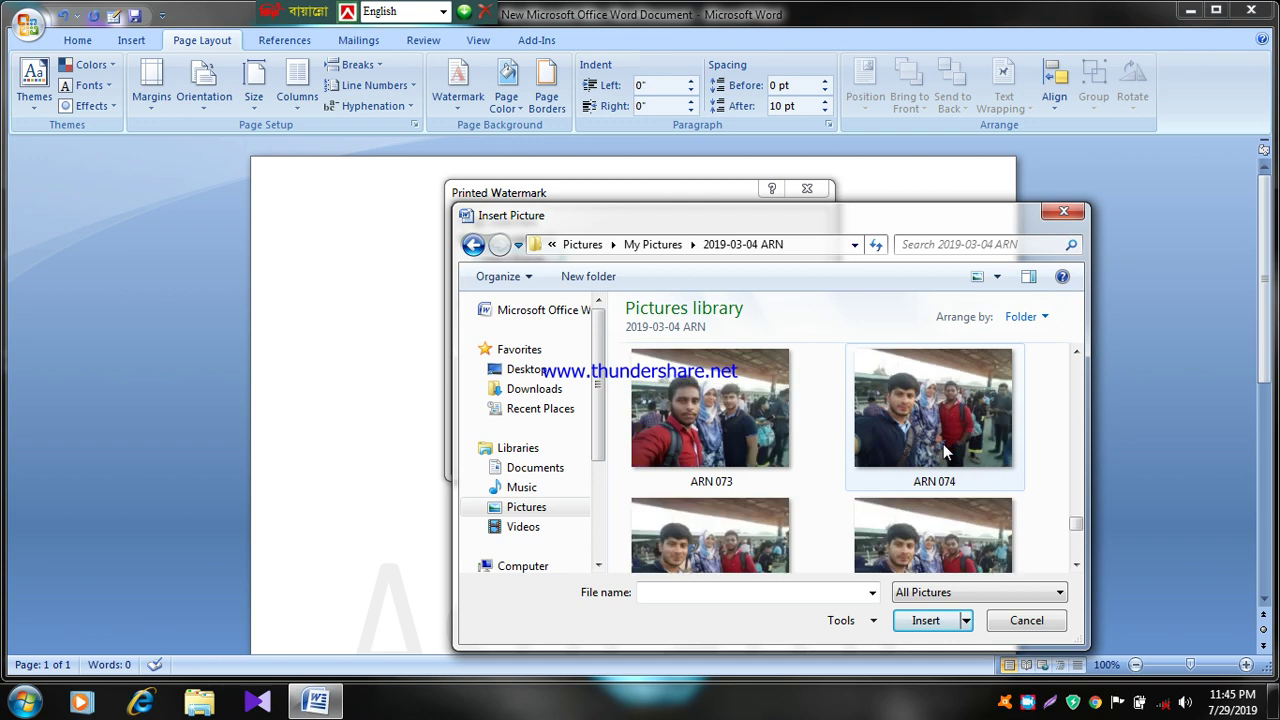
scroll(943, 444, "up", 1)
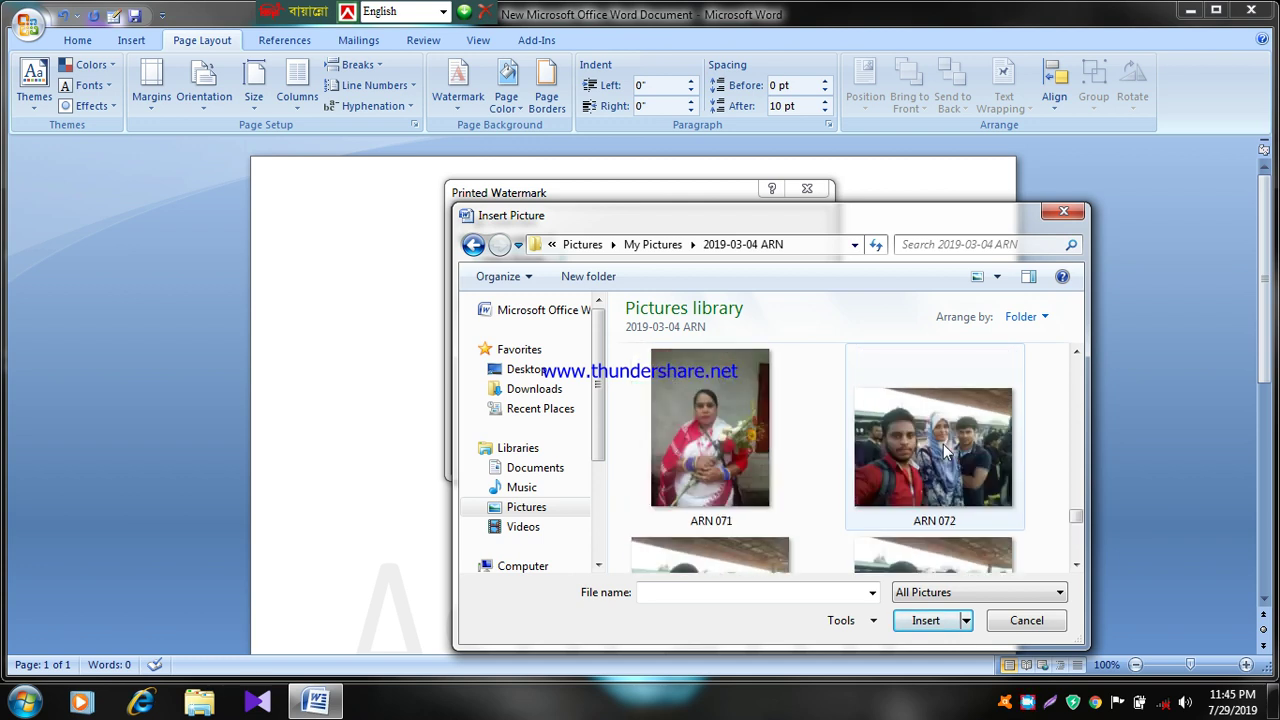
scroll(943, 444, "up", 1)
scroll(943, 444, "up", 2)
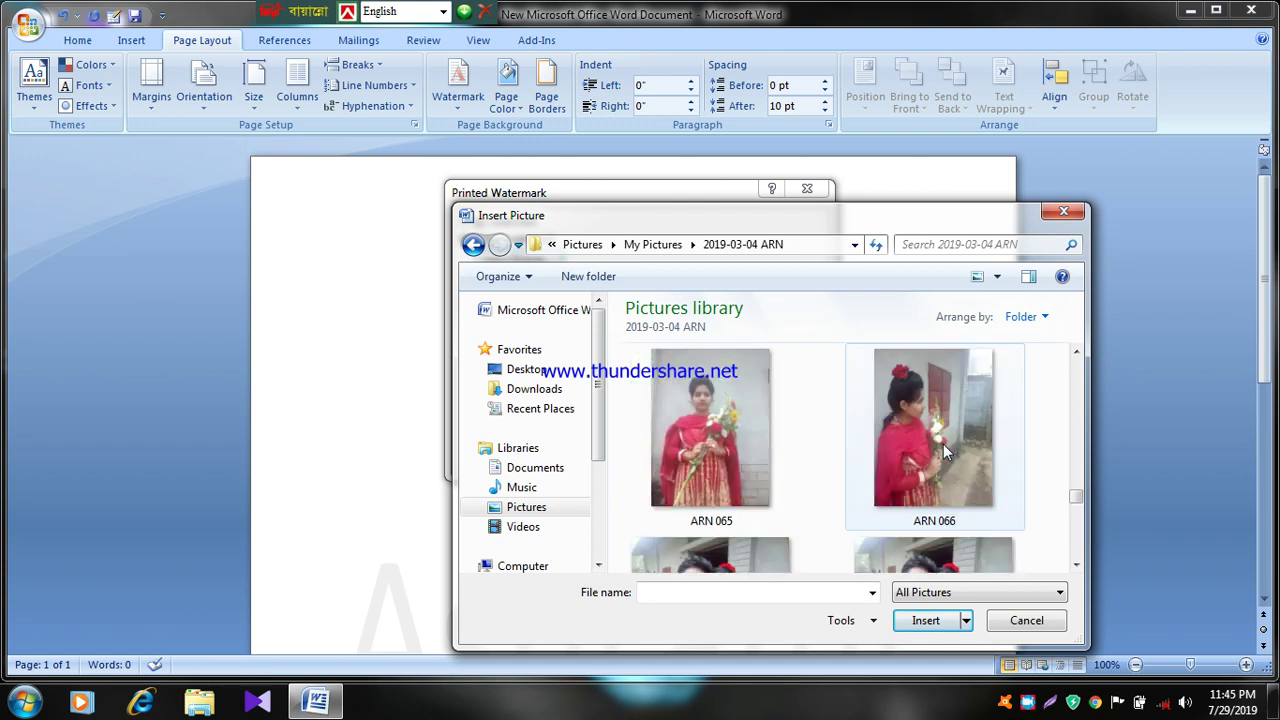
scroll(943, 453, "up", 1)
scroll(943, 453, "up", 3)
scroll(943, 453, "up", 2)
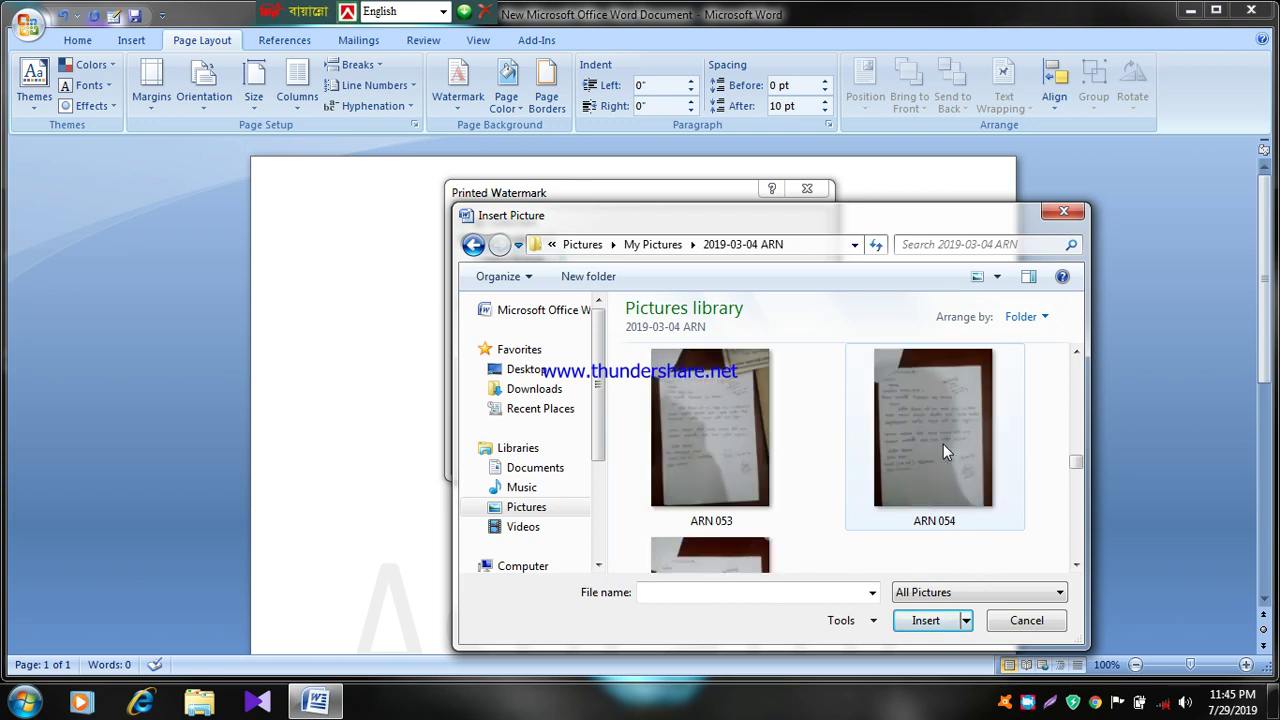
scroll(943, 453, "up", 1)
scroll(943, 446, "up", 5)
scroll(943, 446, "up", 1)
scroll(943, 446, "up", 2)
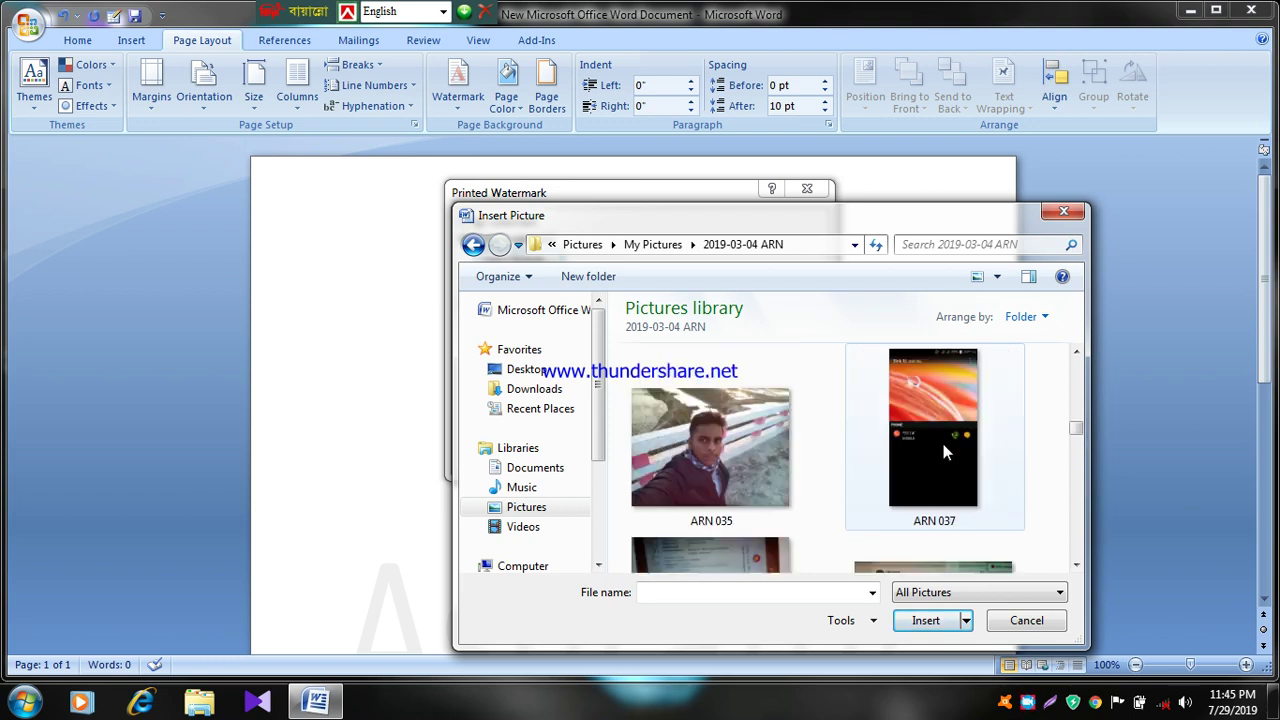
left_click(778, 445)
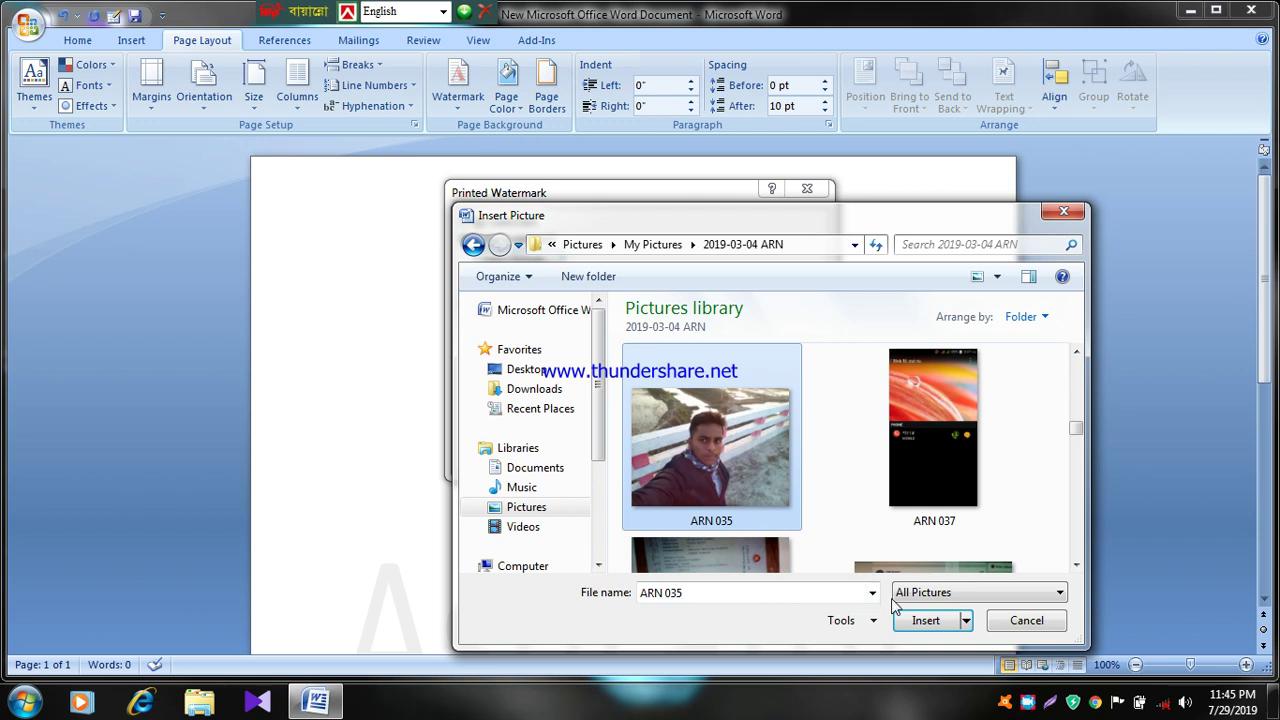
left_click(909, 622)
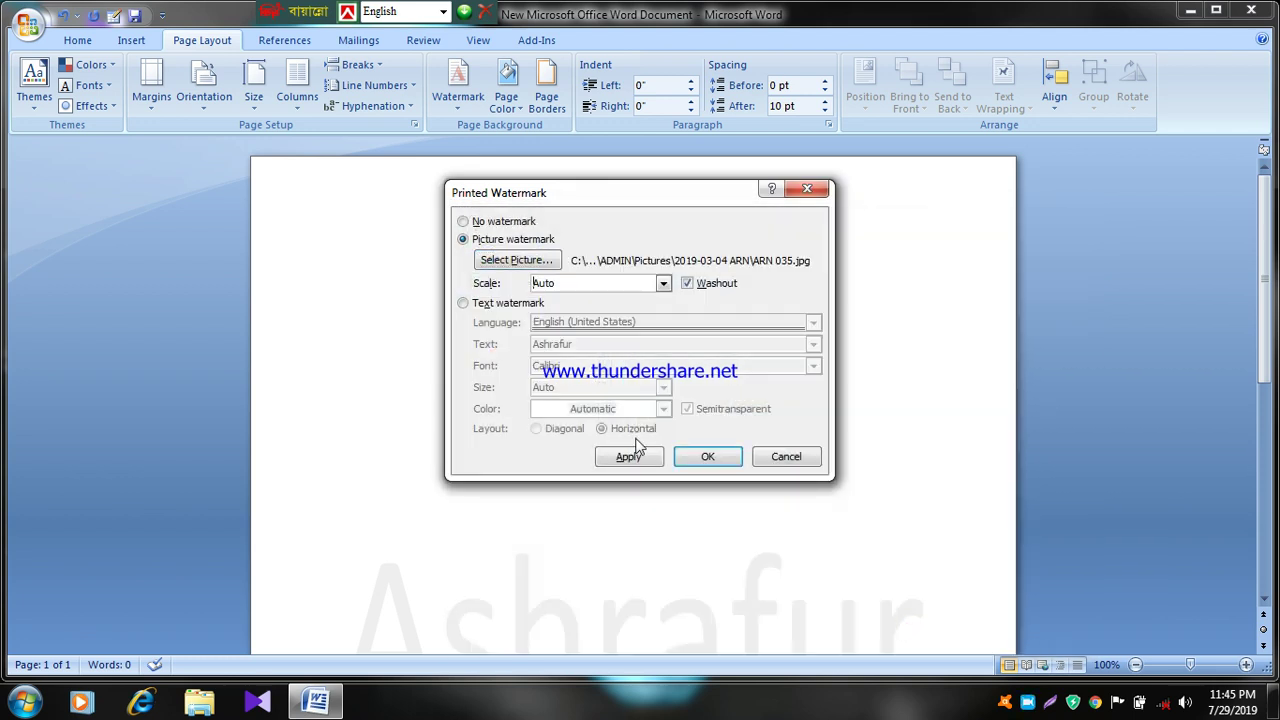
left_click(622, 462)
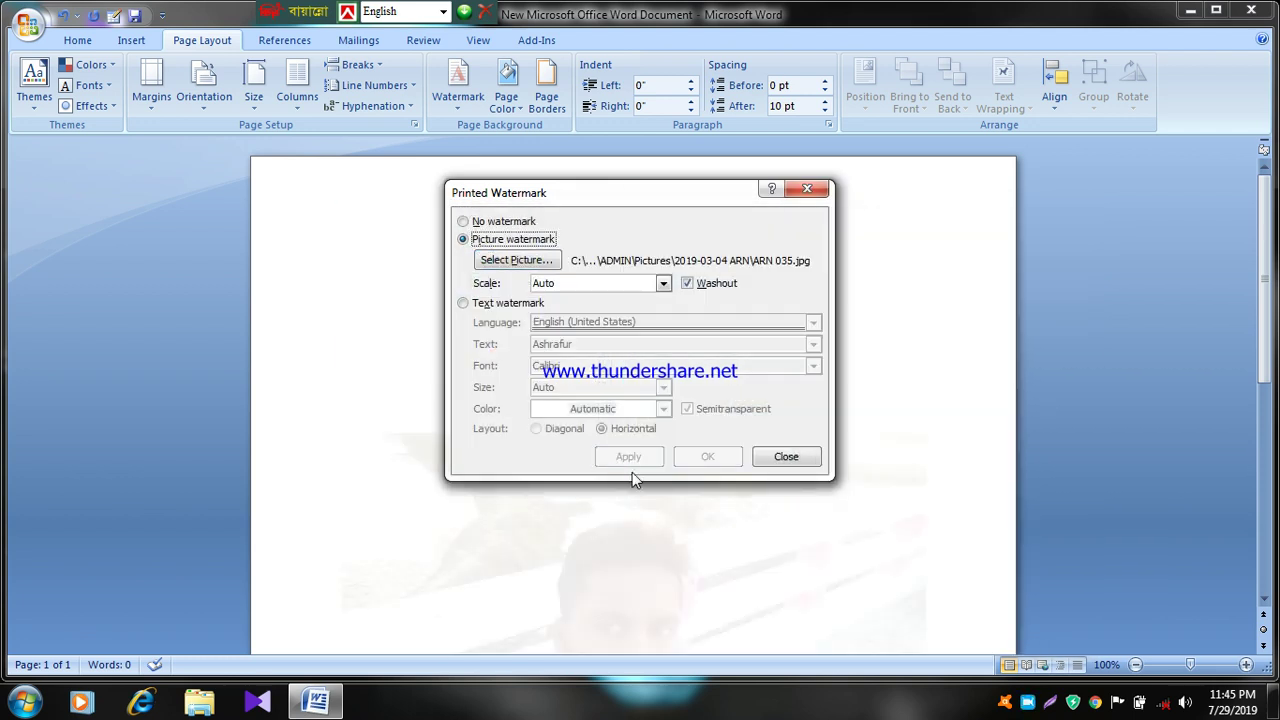
Step: Close the Printed Watermark dialog, review the picture watermark on the page, and reopen Custom Watermark
left_click(807, 189)
scroll(813, 437, "down", 5)
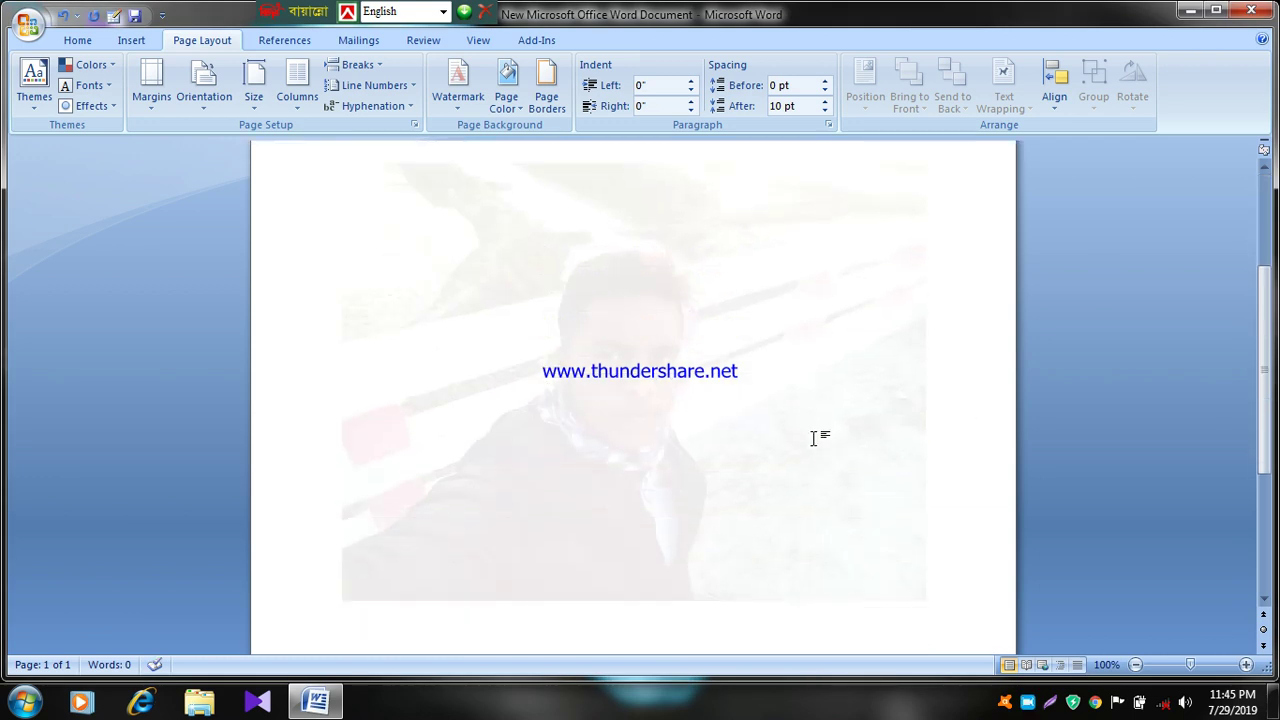
scroll(813, 437, "down", 3)
scroll(811, 428, "up", 2)
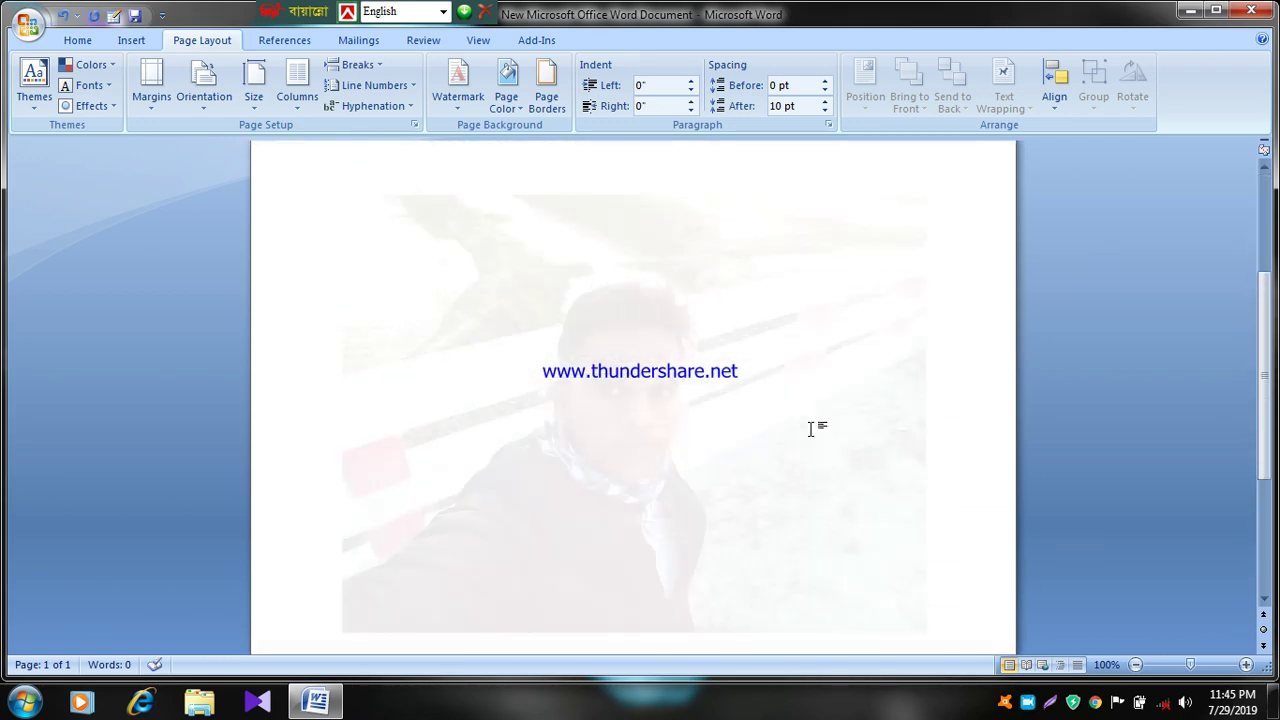
scroll(811, 428, "down", 4)
scroll(810, 428, "up", 2)
scroll(812, 428, "up", 5)
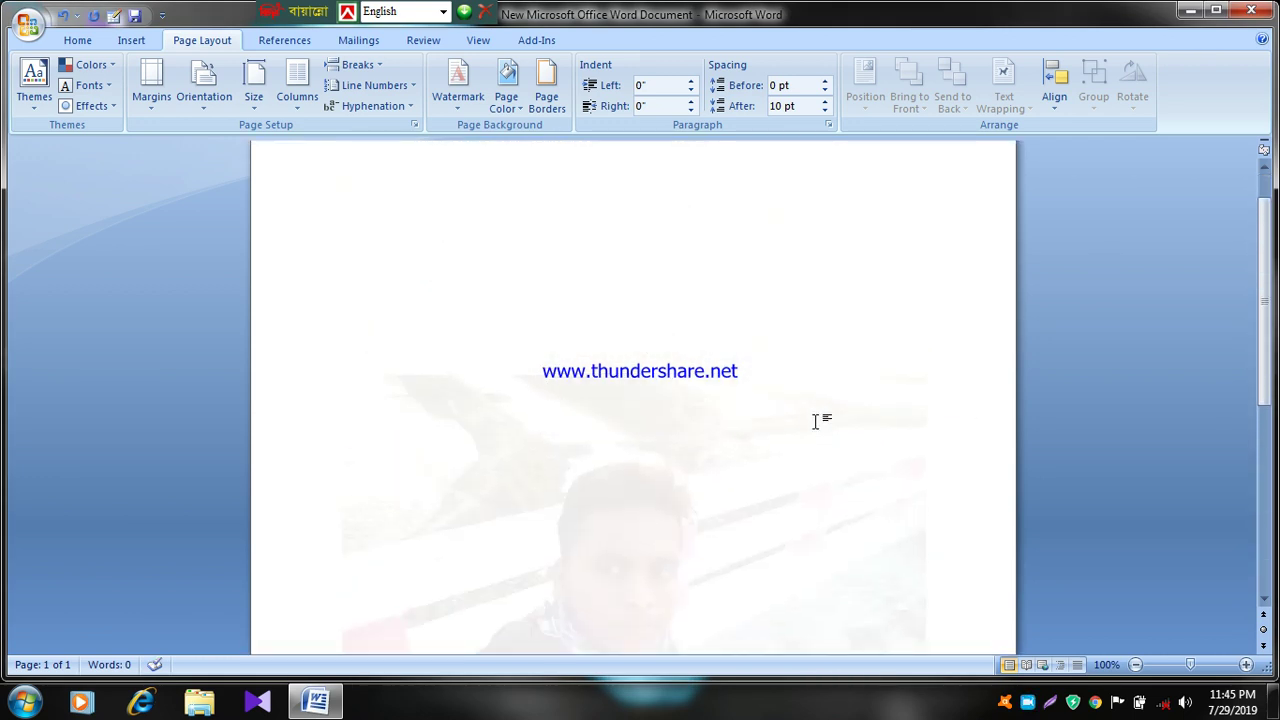
scroll(816, 427, "down", 3)
scroll(818, 427, "down", 4)
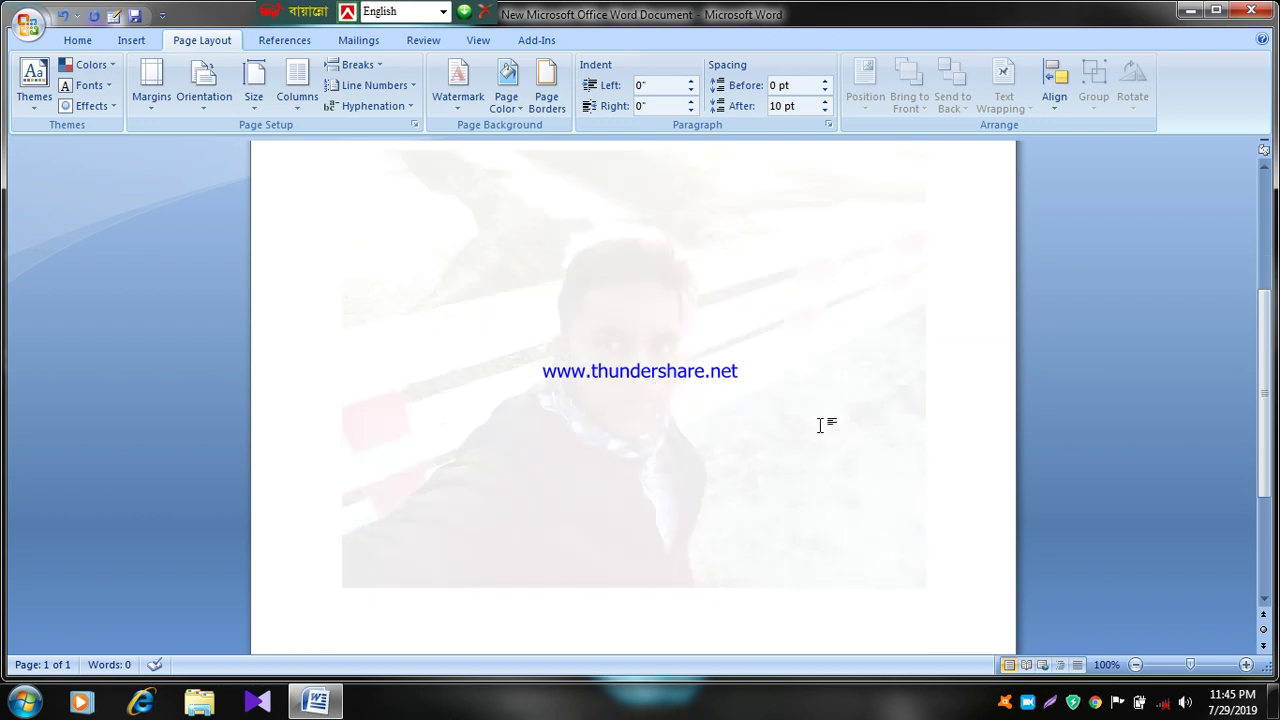
scroll(818, 424, "up", 2)
scroll(817, 423, "up", 1)
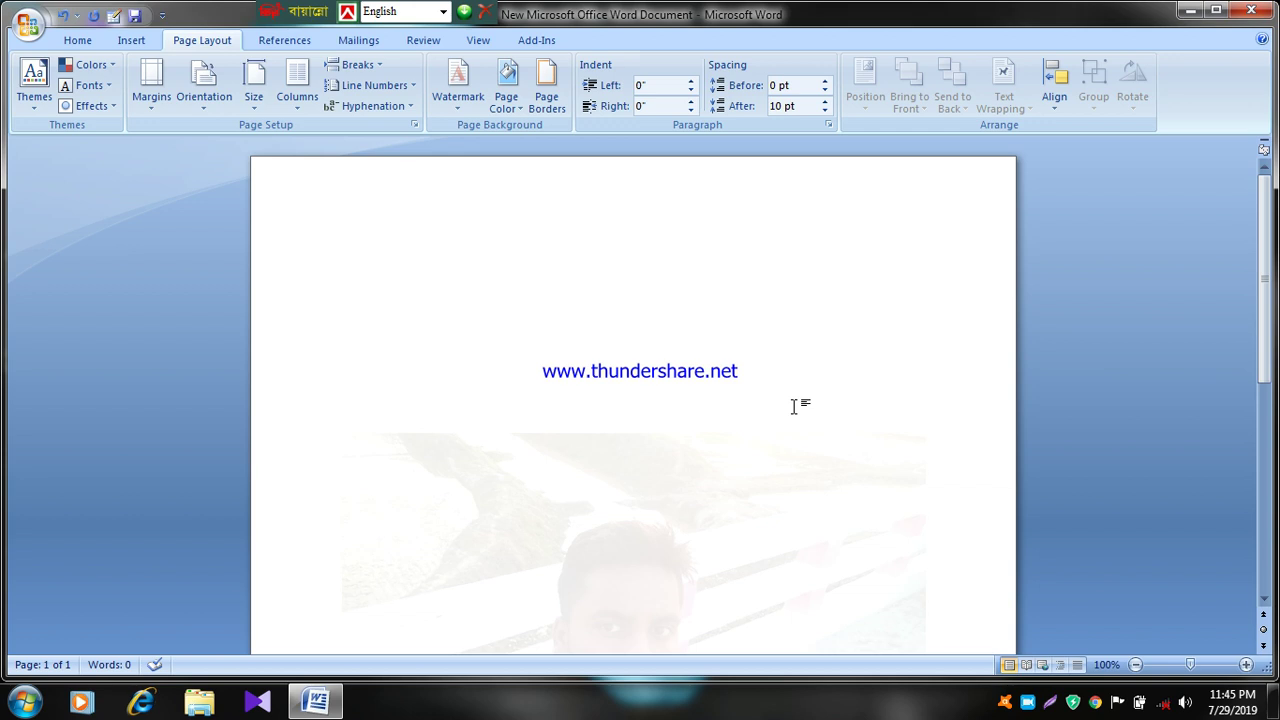
left_click(458, 88)
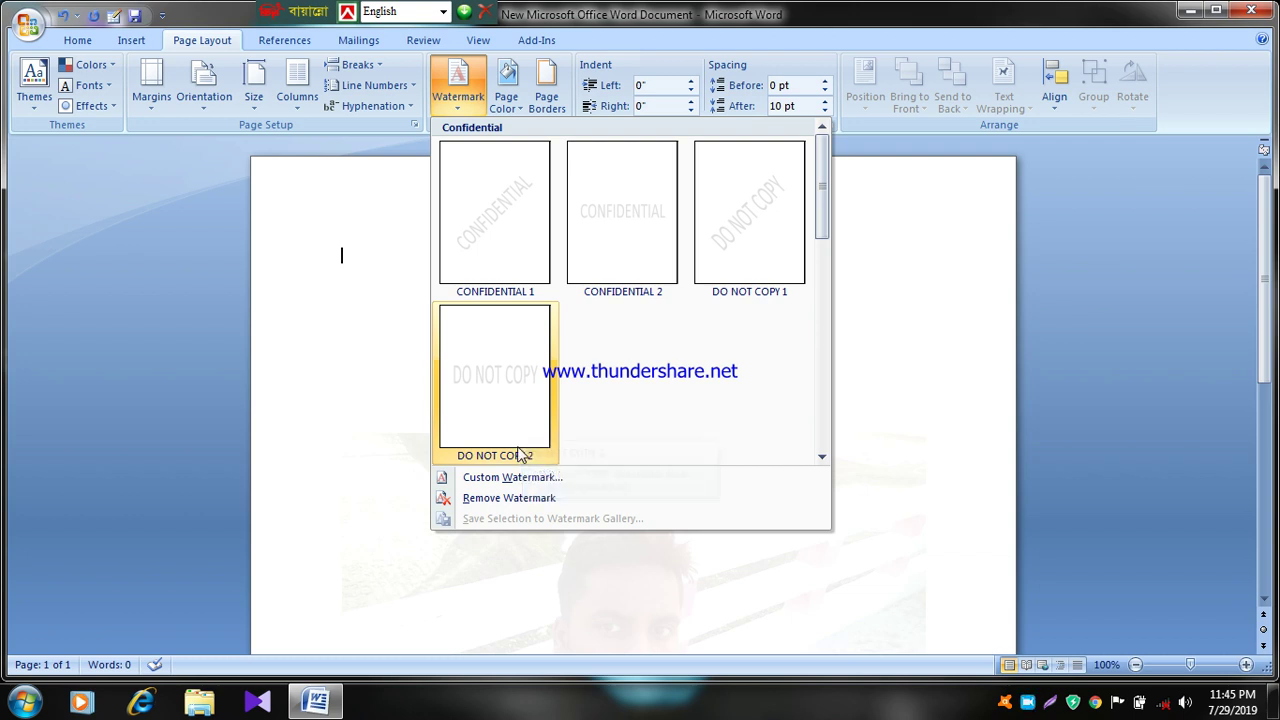
left_click(508, 478)
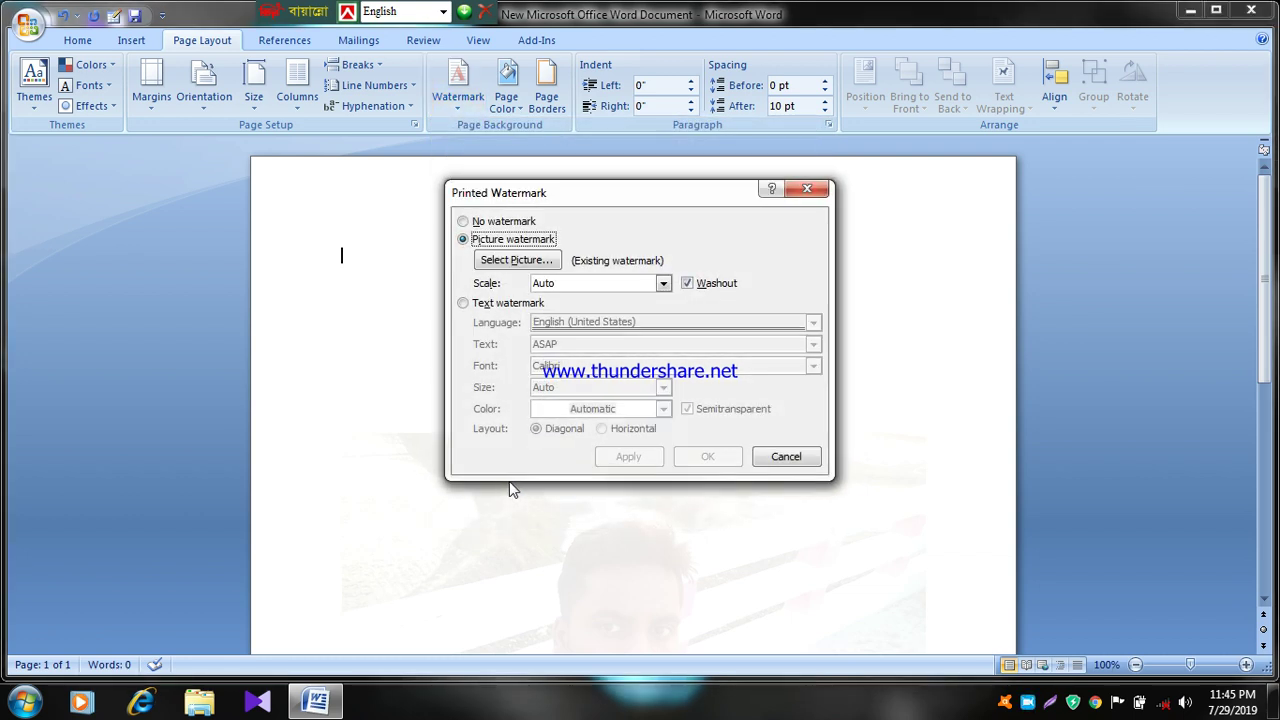
Step: Turn off Washout so the ARN 035 photo watermark shows in full colour
left_click(687, 284)
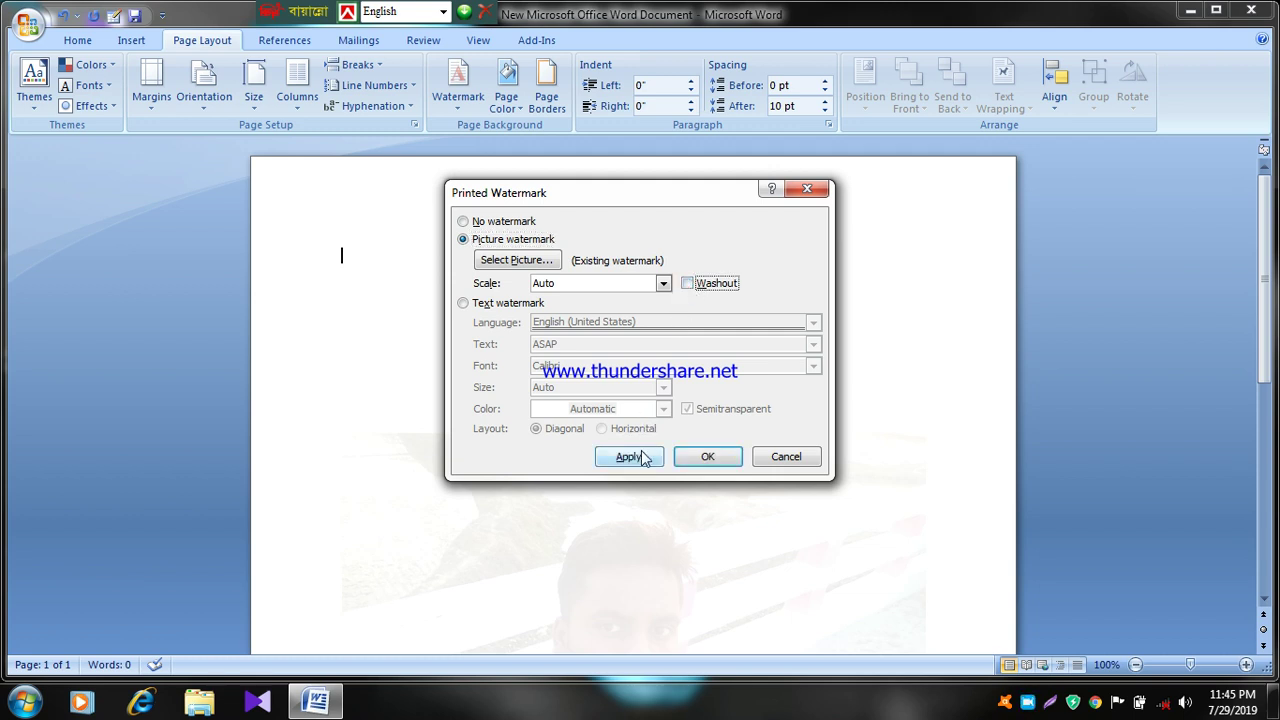
left_click(641, 454)
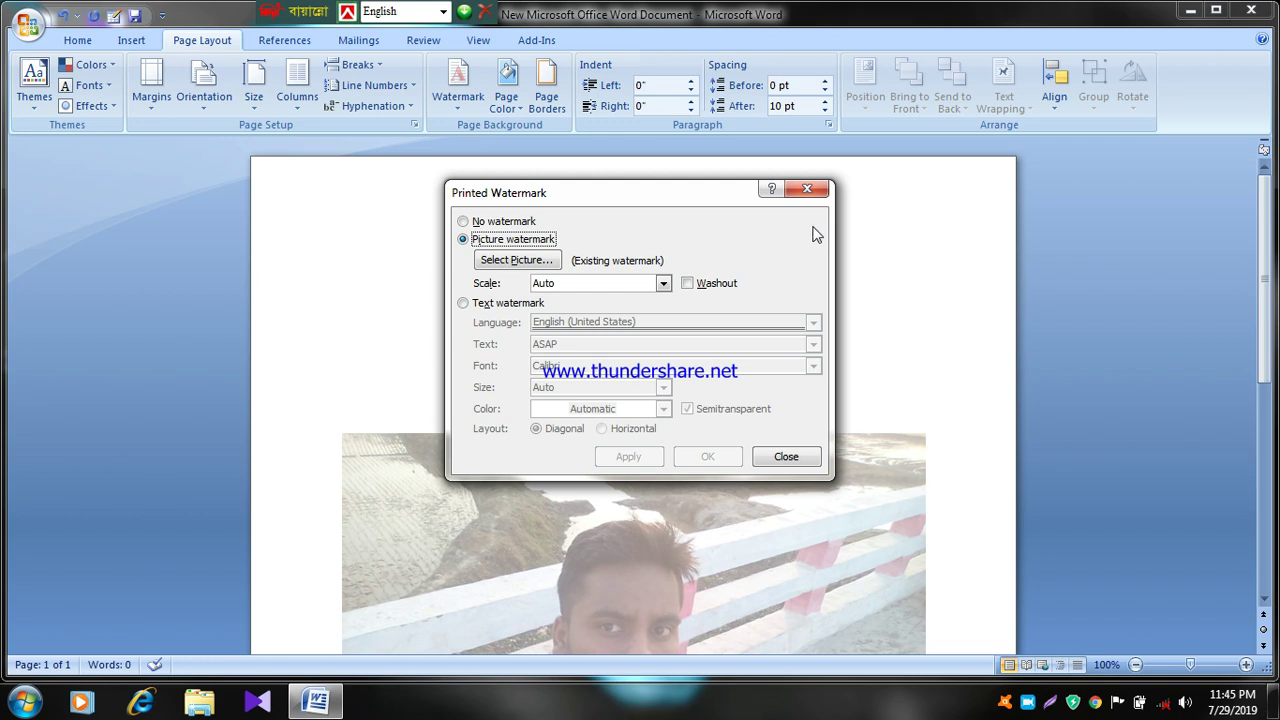
left_click(806, 190)
scroll(805, 400, "down", 4)
scroll(800, 408, "down", 4)
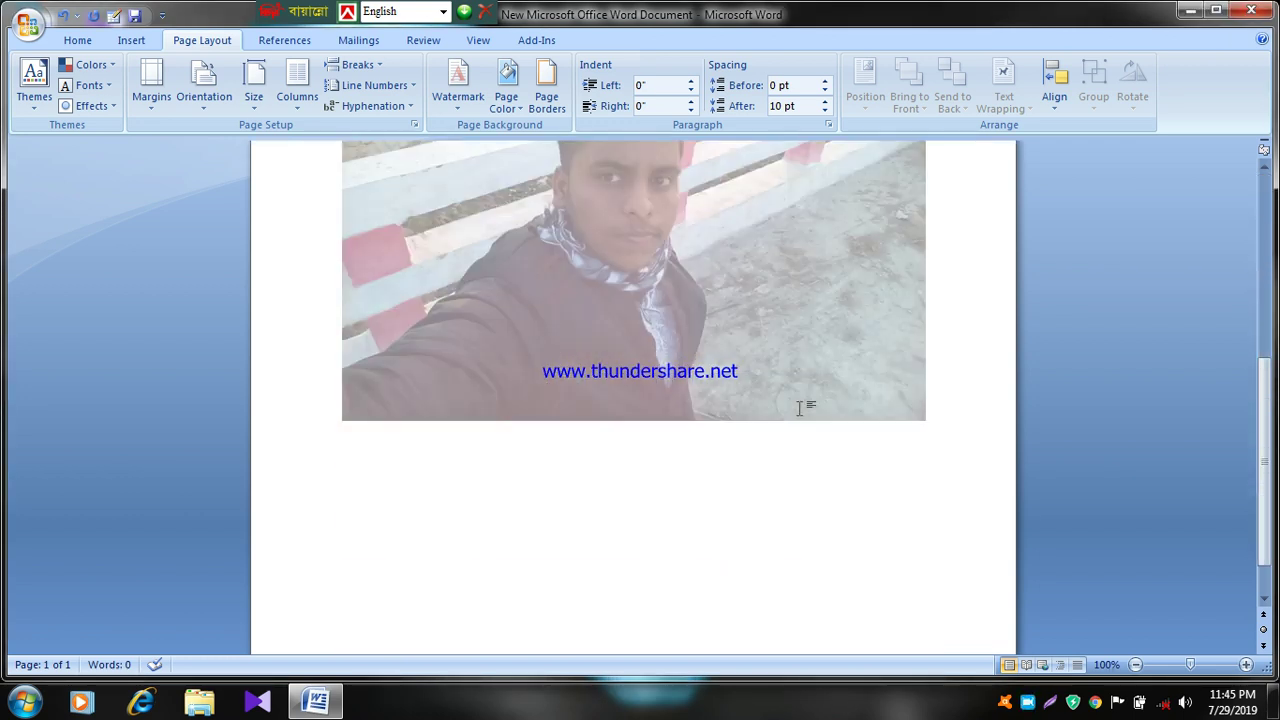
scroll(805, 408, "up", 4)
scroll(805, 408, "up", 3)
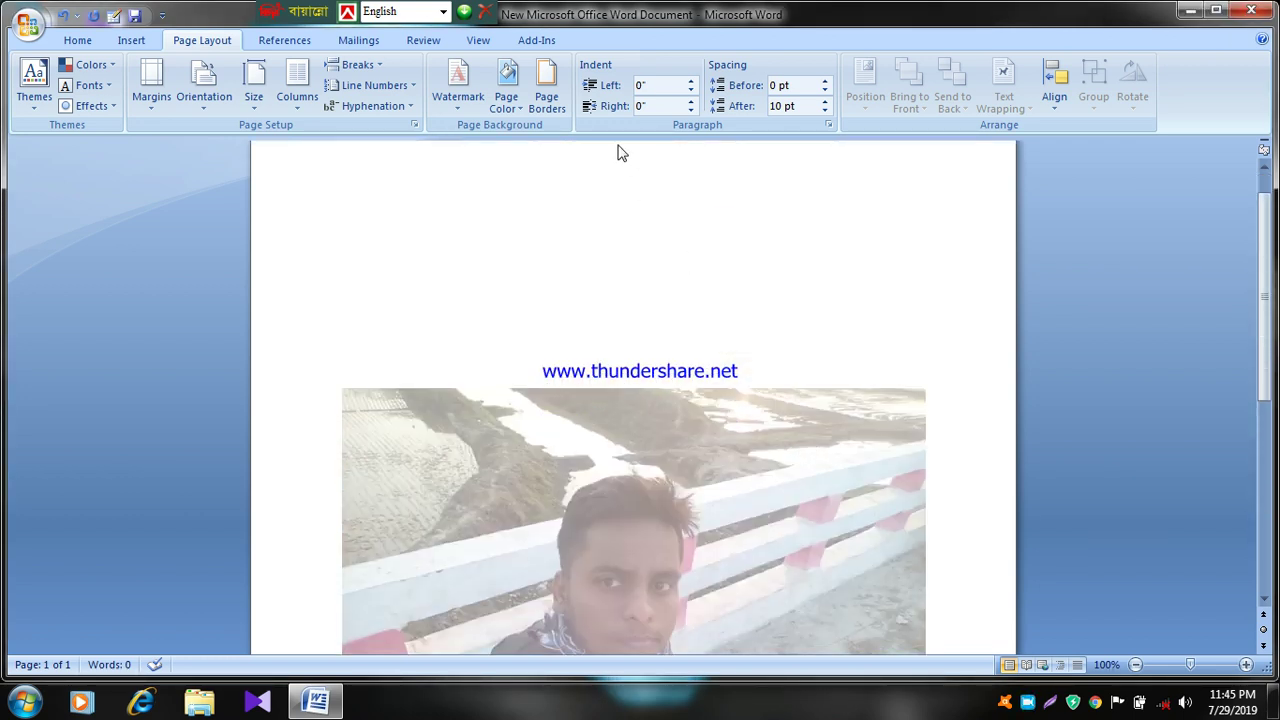
Step: Turn Washout back on for the photo watermark and apply it
left_click(462, 95)
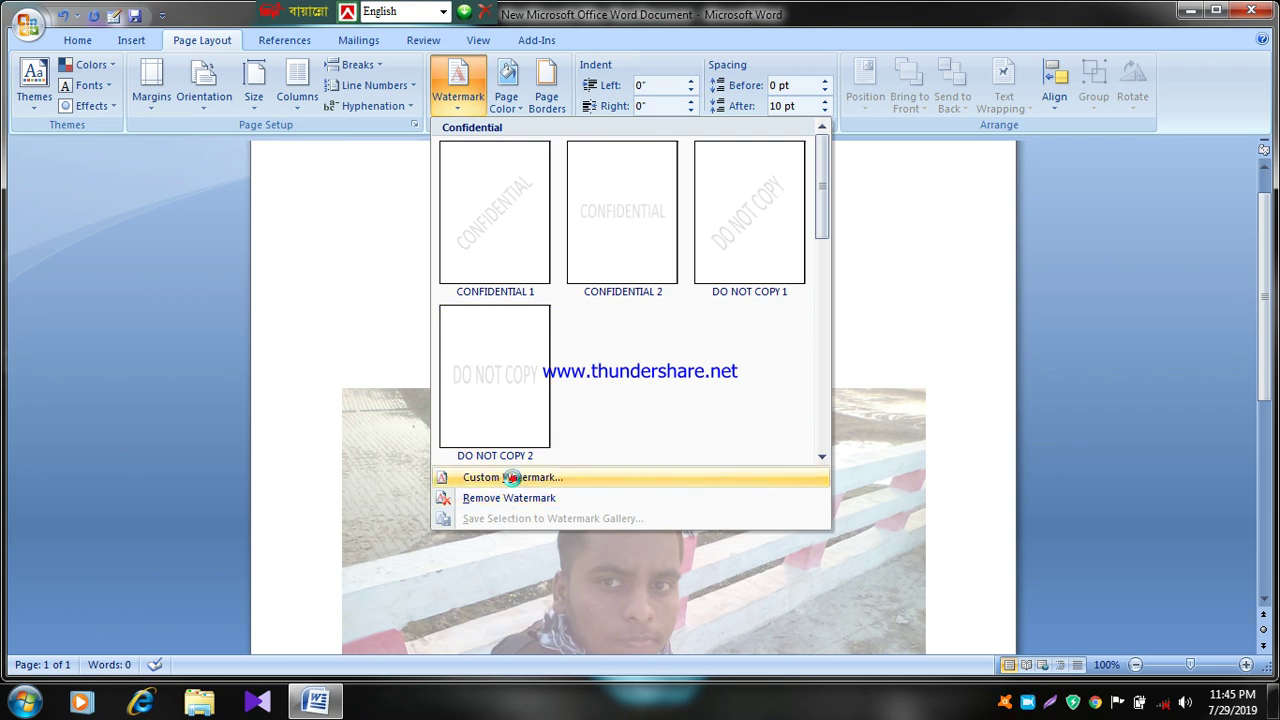
left_click(505, 477)
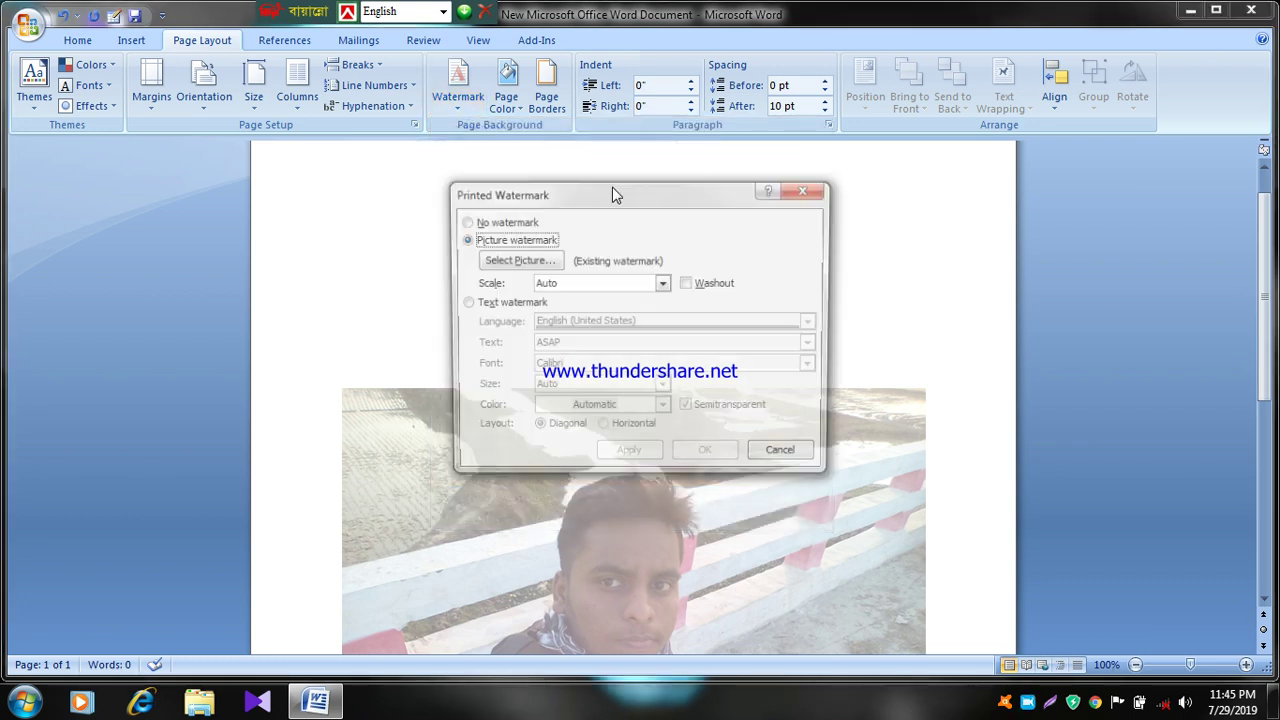
left_click(686, 284)
left_click(625, 457)
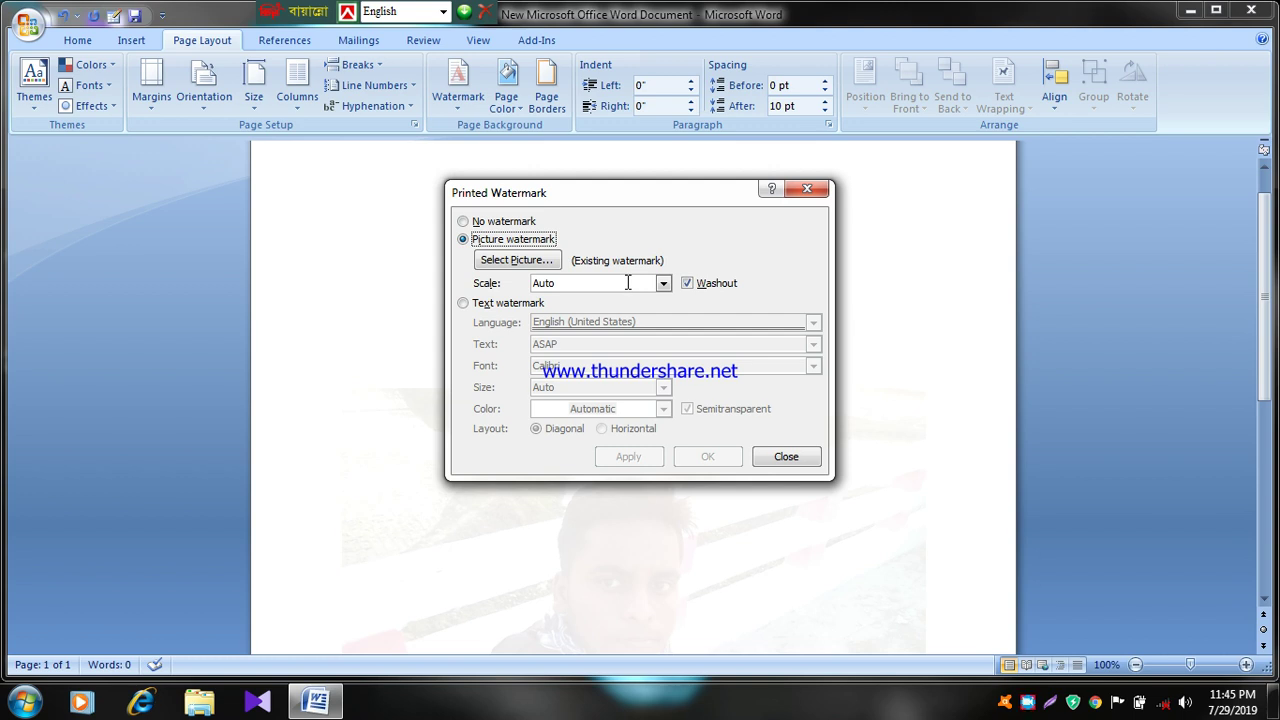
Step: Set the watermark to No watermark to remove the photo from the page
left_click(463, 221)
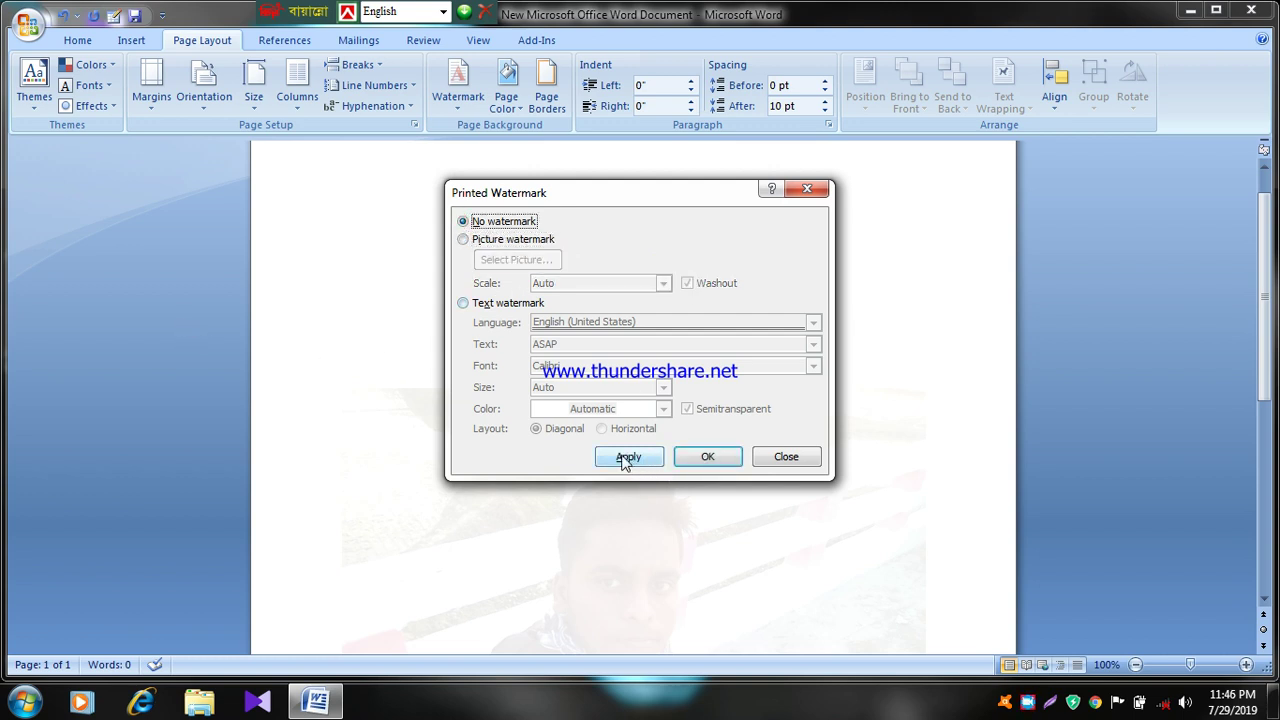
left_click(628, 457)
left_click(806, 189)
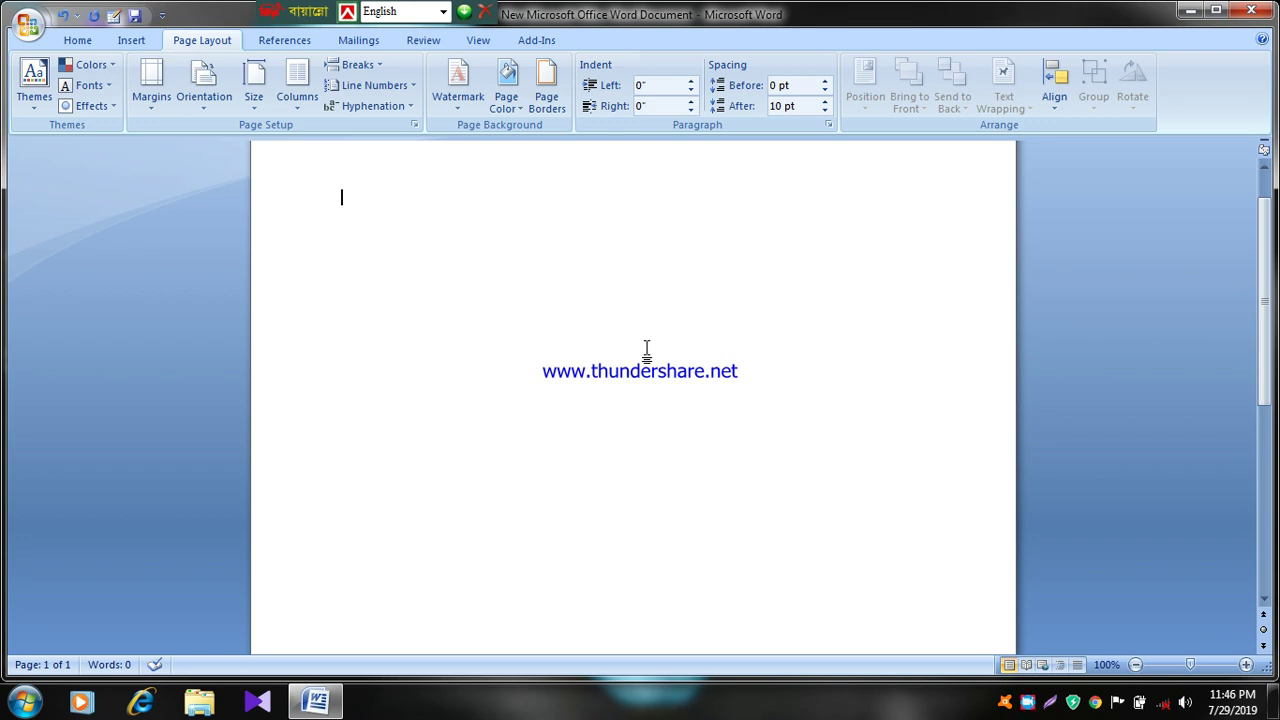
type("BA")
Step: Type 'Bangladesh is my motherland.' at the top of the page, fixing typos
key("BackSpace")
type("A")
key("BackSpace")
type("a")
type("n")
type("gladesf")
key("BackSpace")
type("h i")
type(" s")
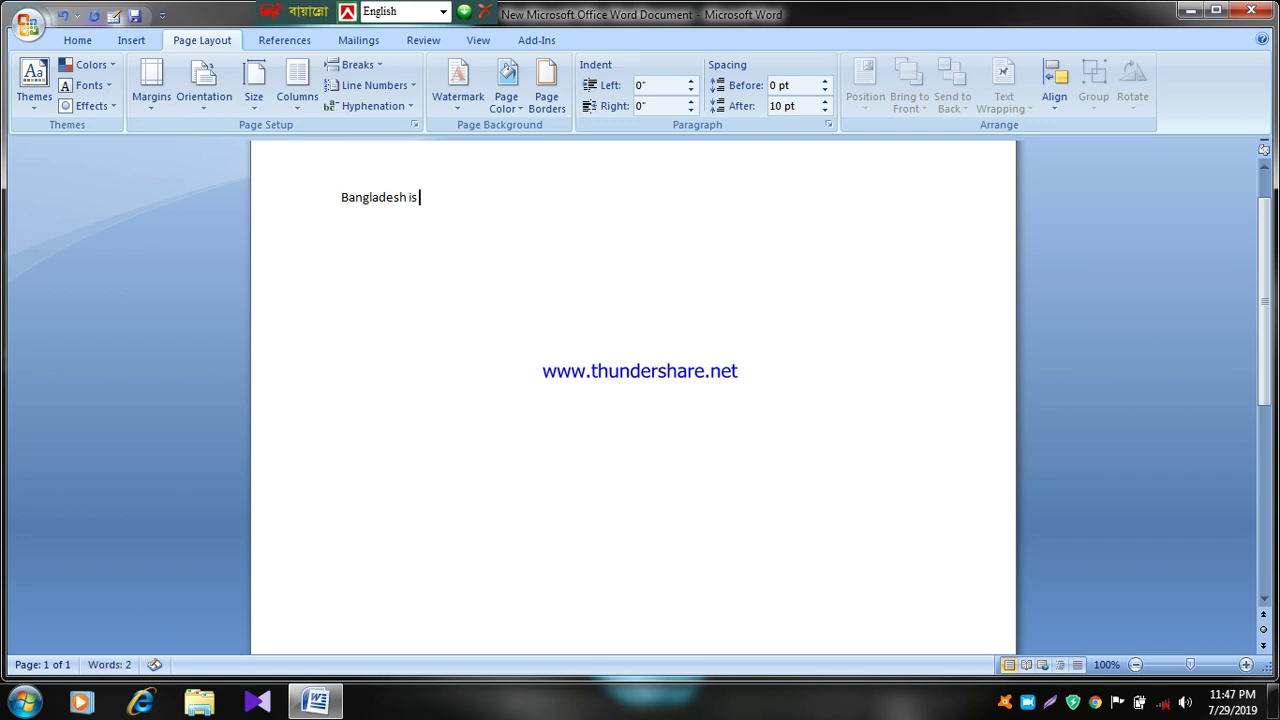
type(" mu")
type("y")
type(" m")
type("oth")
type("erla")
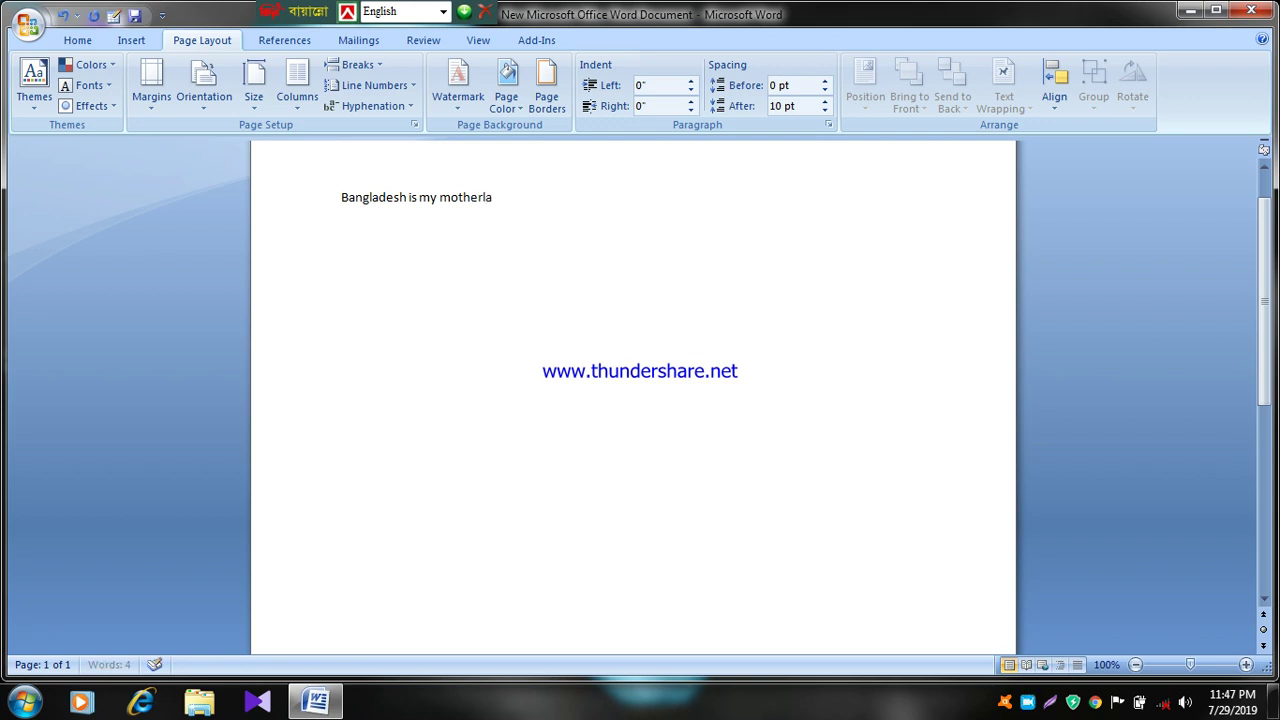
type("n")
type("d")
type(".")
Step: Continue with 'I love my country very much.', correcting the mistyped letters
type("b")
key("BackSpace")
type("v")
type("er")
key("BackSpace")
type("my")
type(" c")
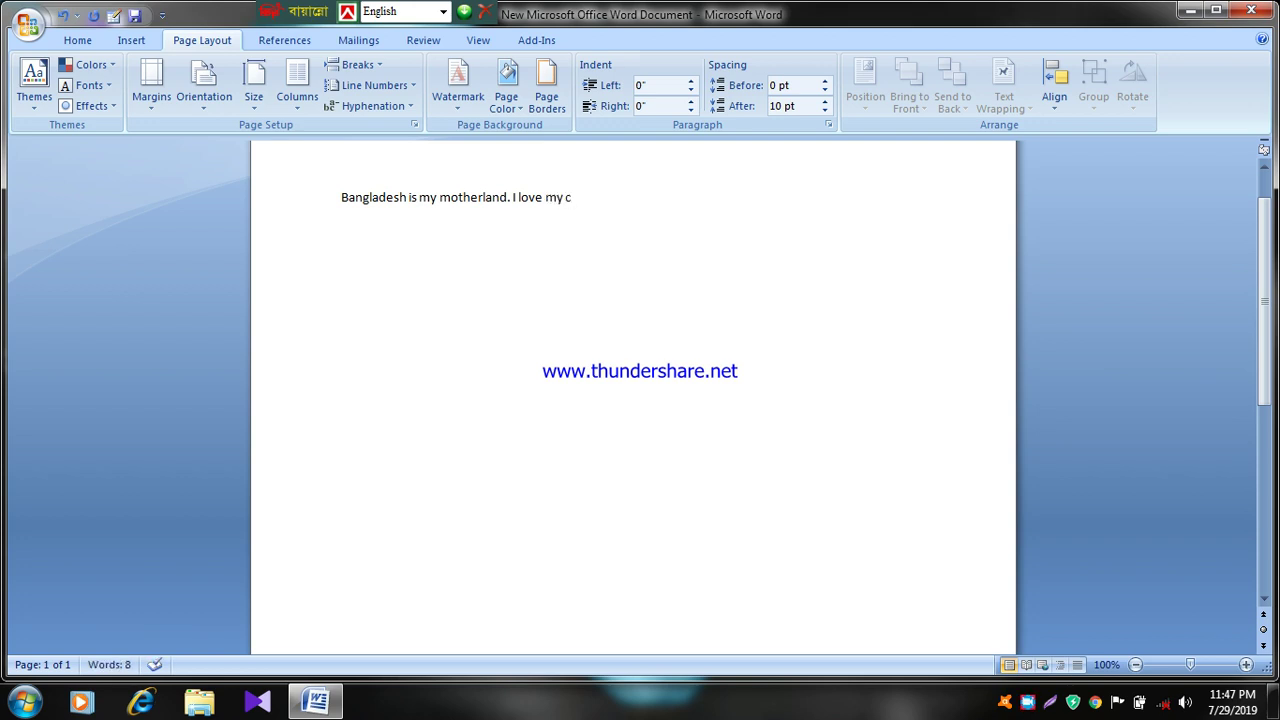
type("ount")
type("ry b")
key("BackSpace")
type("v")
type("ert")
key("BackSpace")
type("y m")
type("uc")
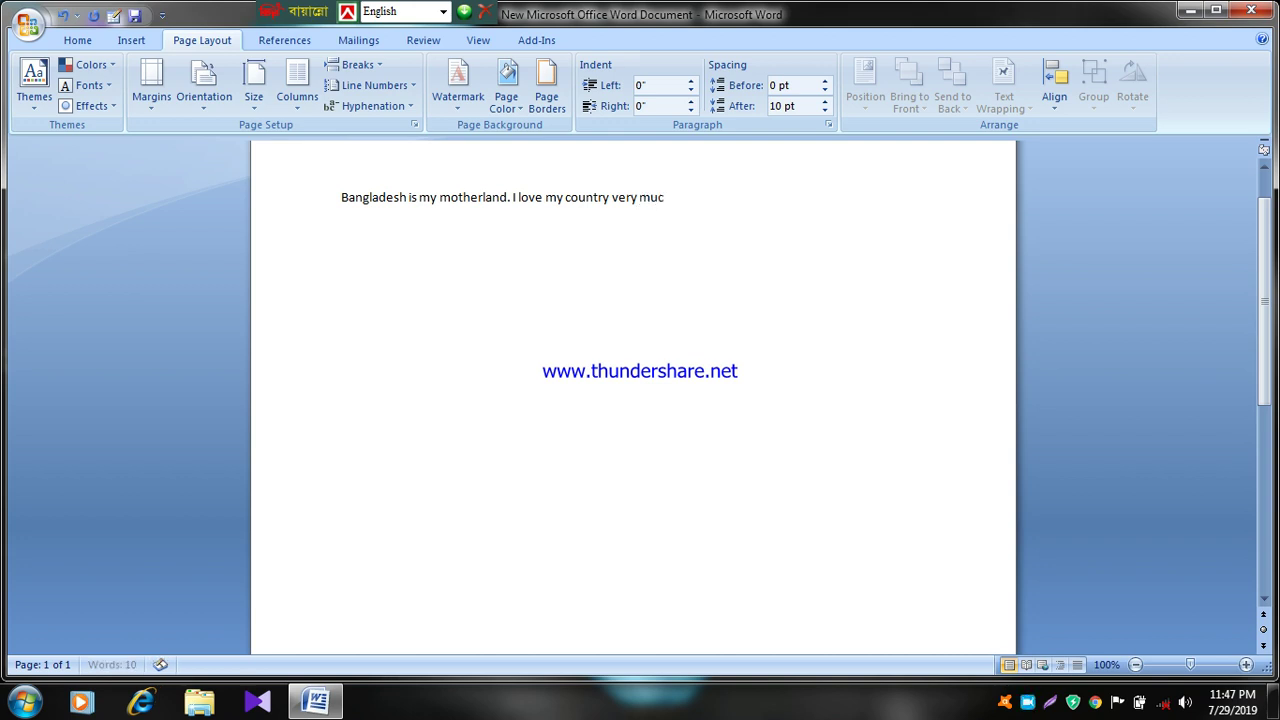
type("h")
type(".")
key("BackSpace")
Step: Add a long run of random filler characters to lengthen the second paragraph
type(".")
type("Hfuayo873uedjhy73ehdkjhgdsfghbdgiugeiugnbcdygifyckhdgiryg")
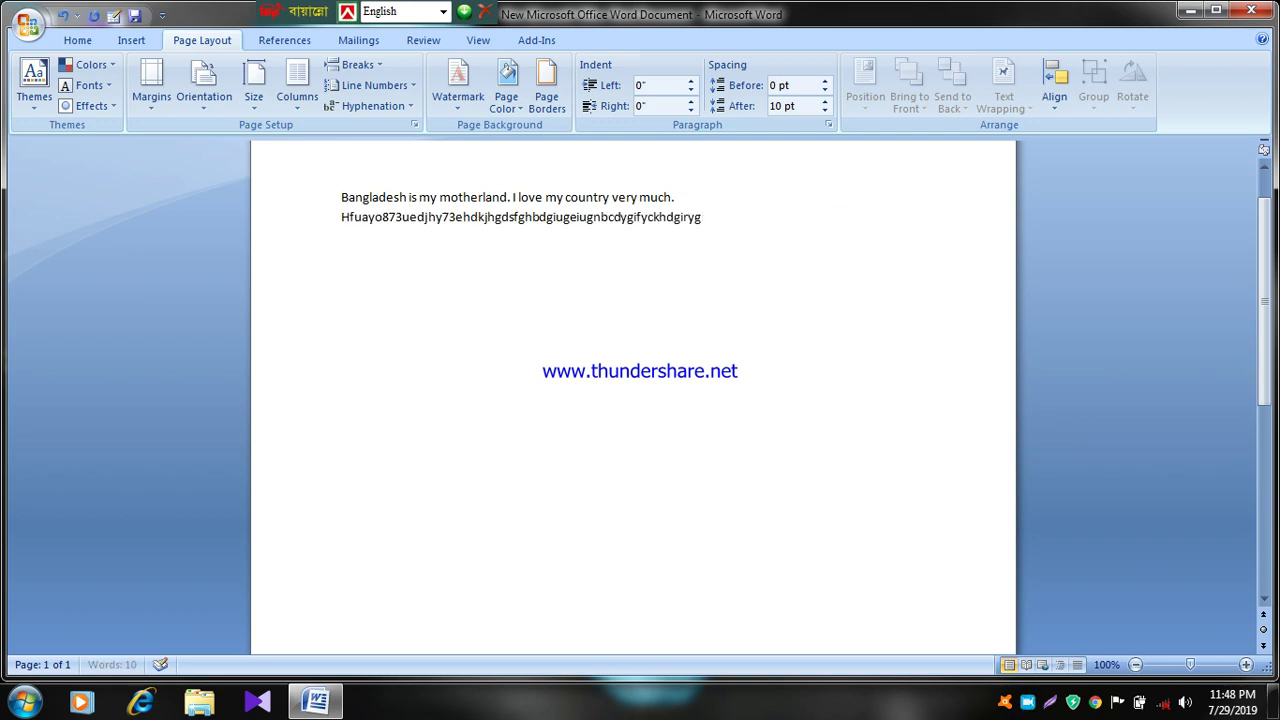
type("diudhgaie3gedh f fuhiuhff iafhiuyriui v faiueriuy dAKHEFO ")
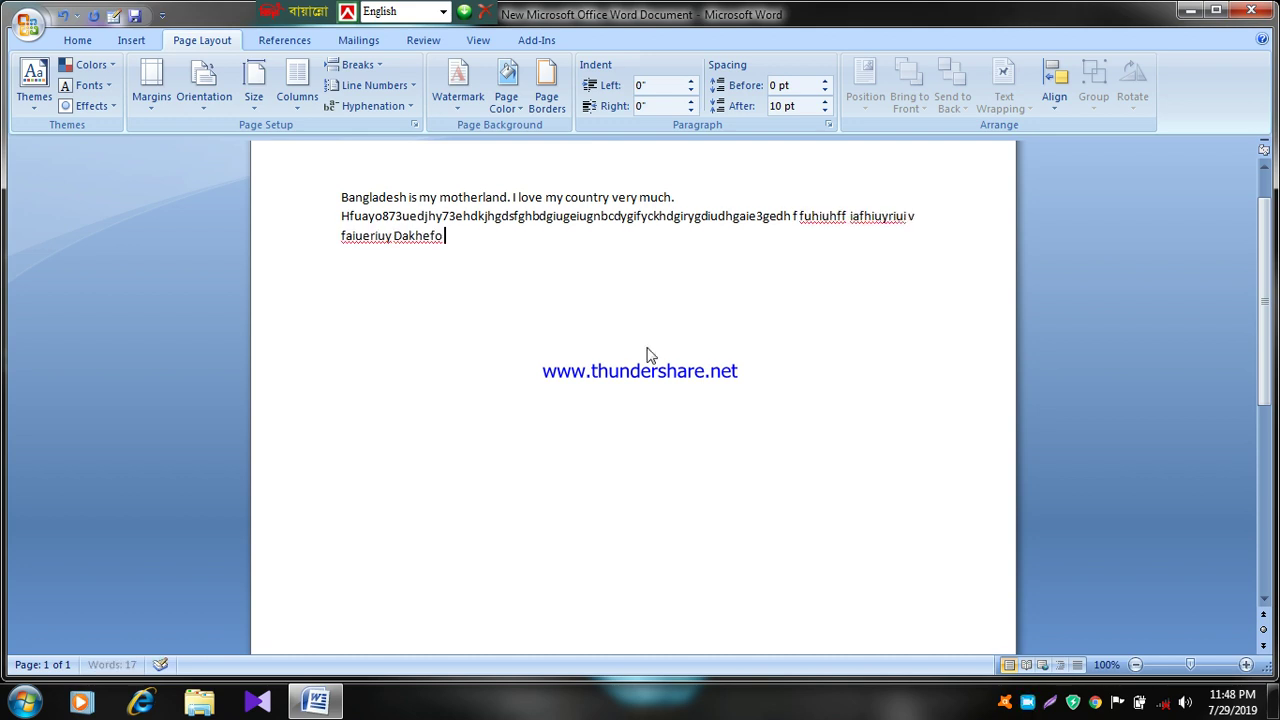
type("HKFDSRGIURHE fhrkahfigi")
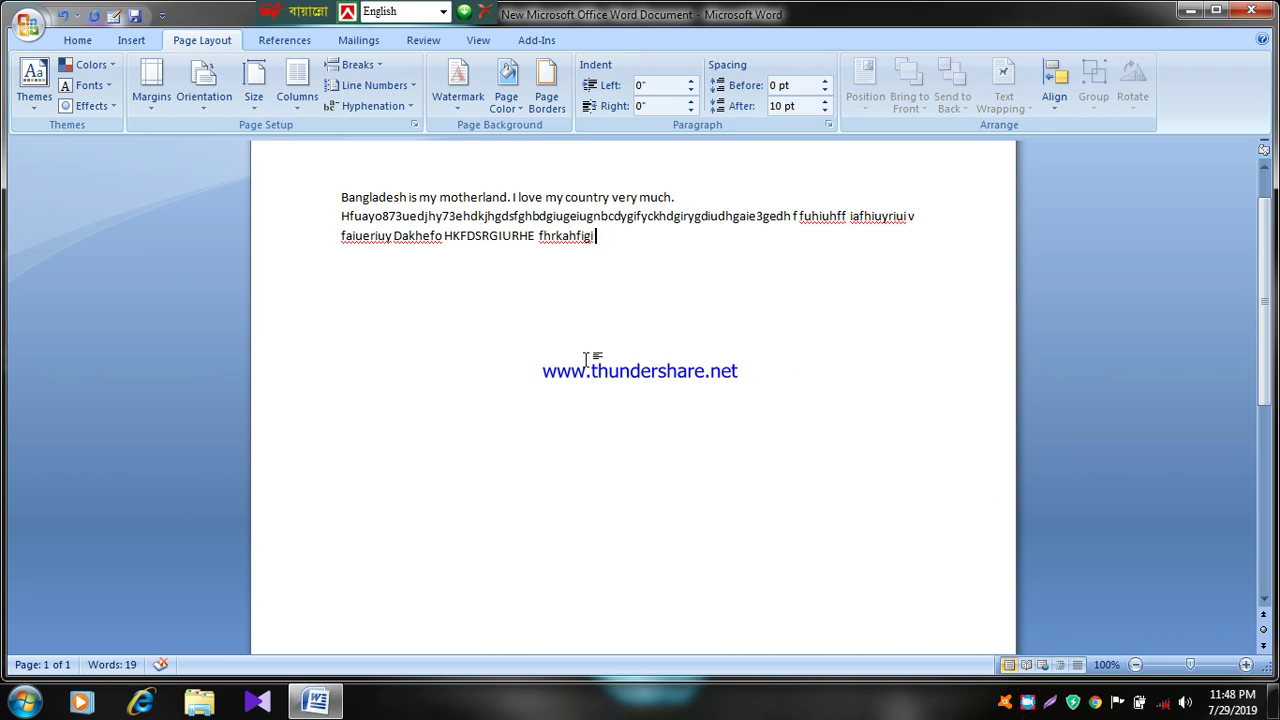
left_click(915, 218)
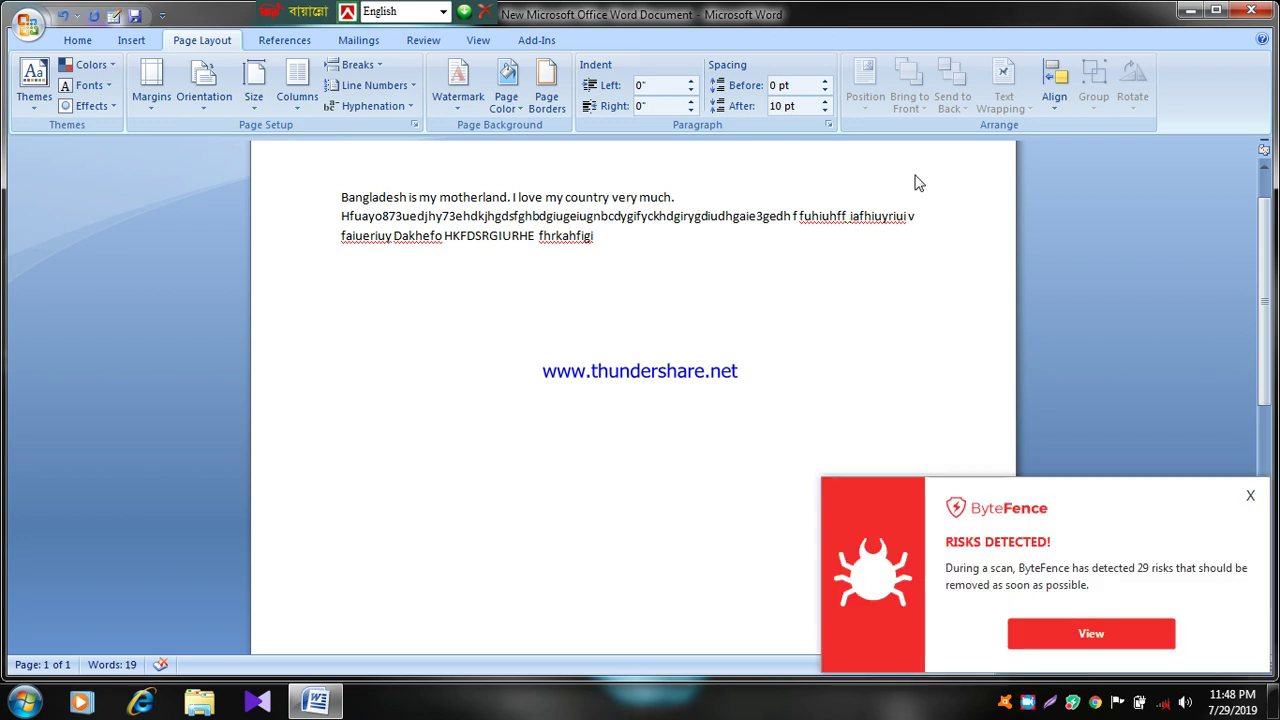
left_click(1251, 497)
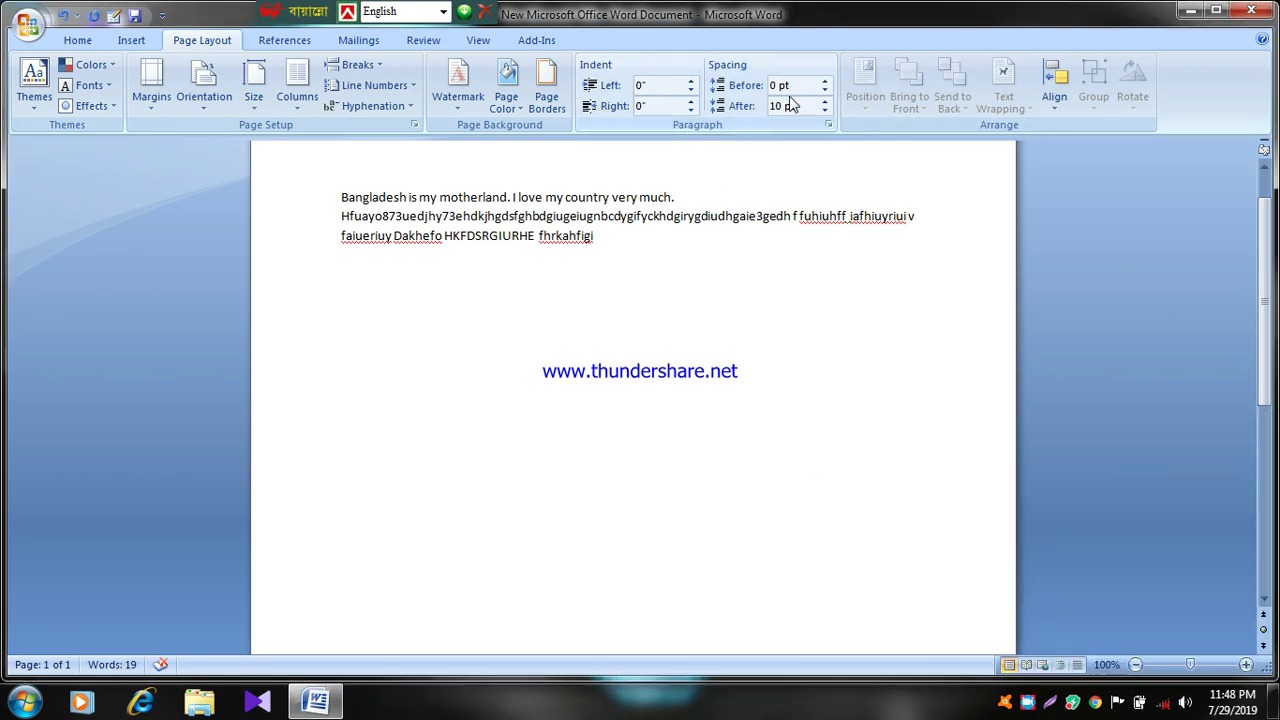
left_click(652, 86)
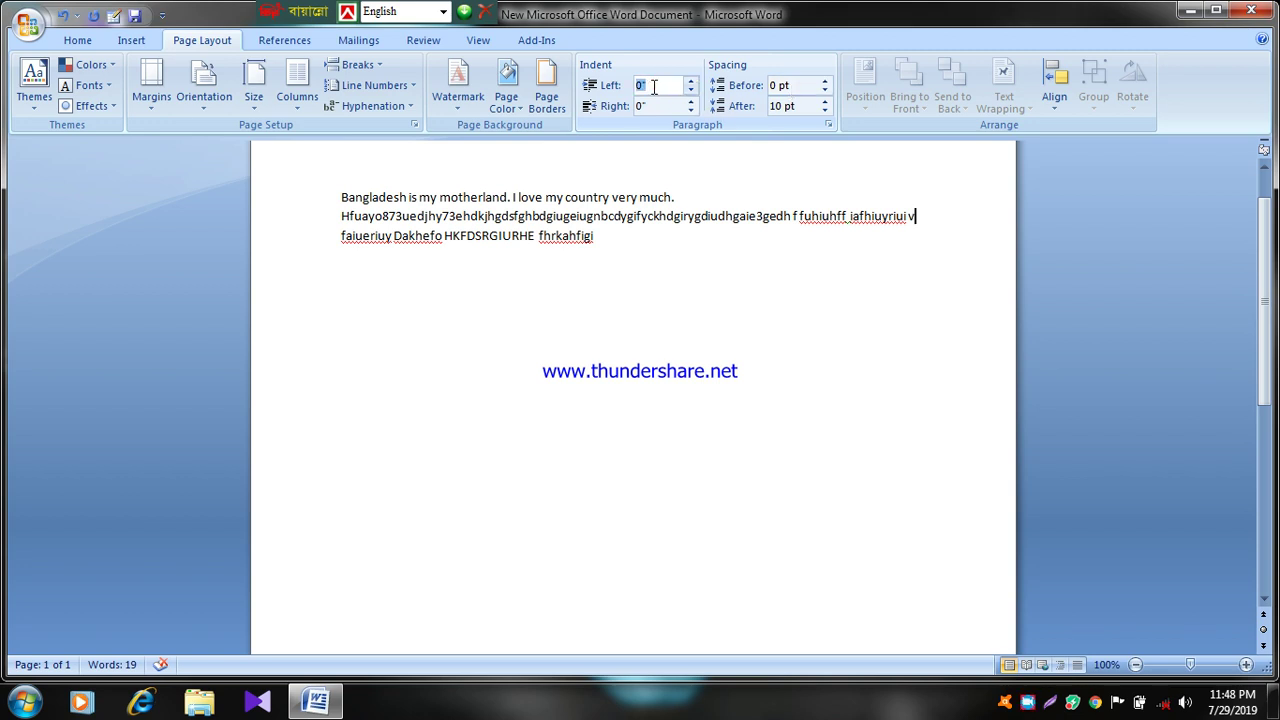
type("2")
left_click(652, 105)
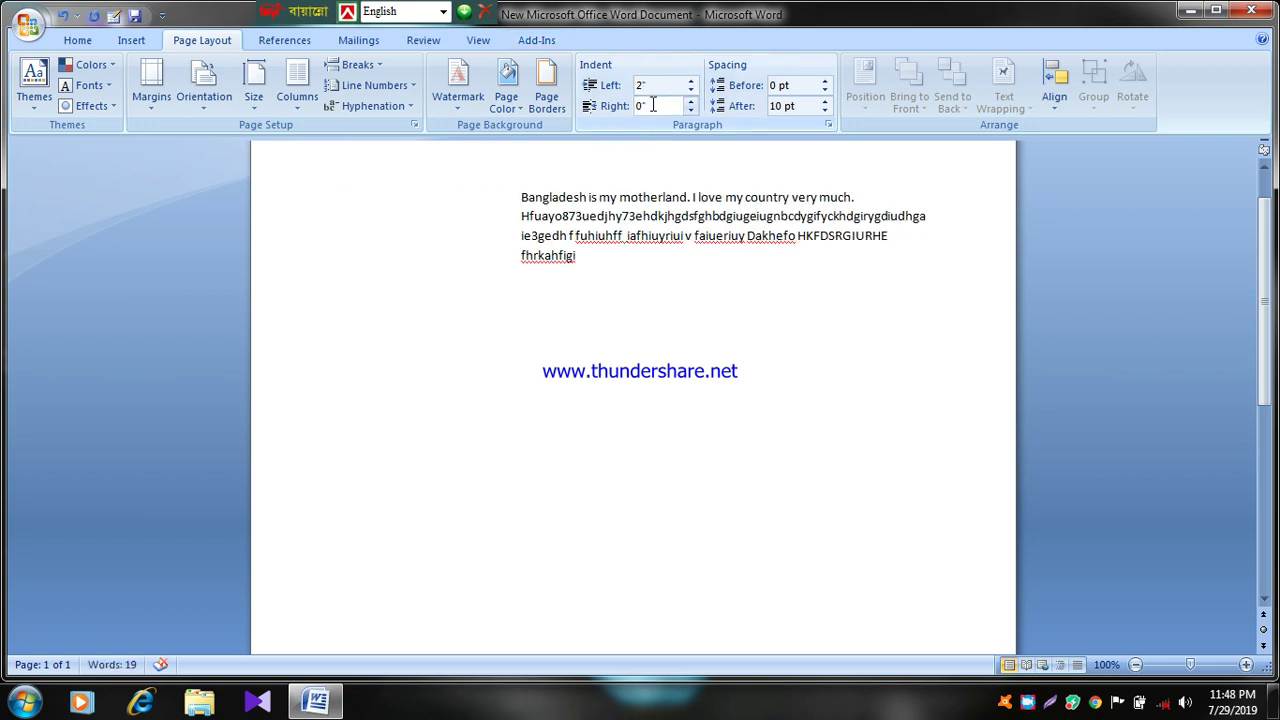
left_click(652, 105)
type("1")
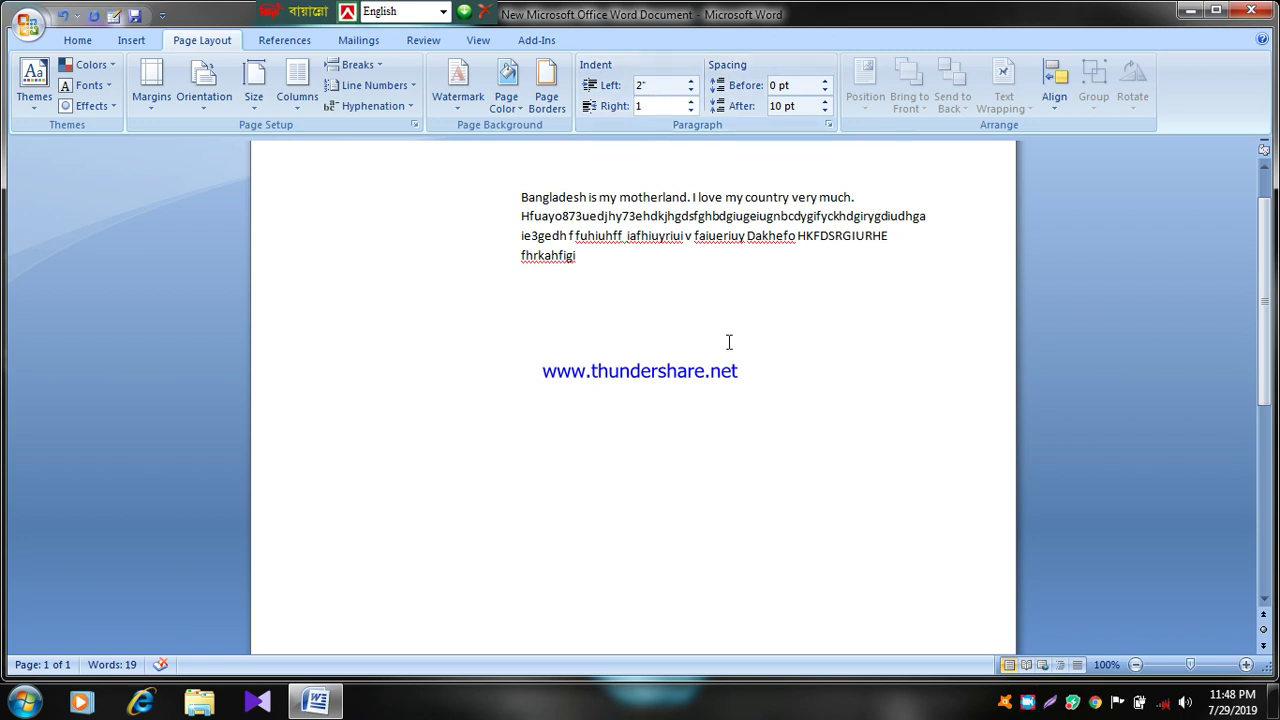
left_click(660, 86)
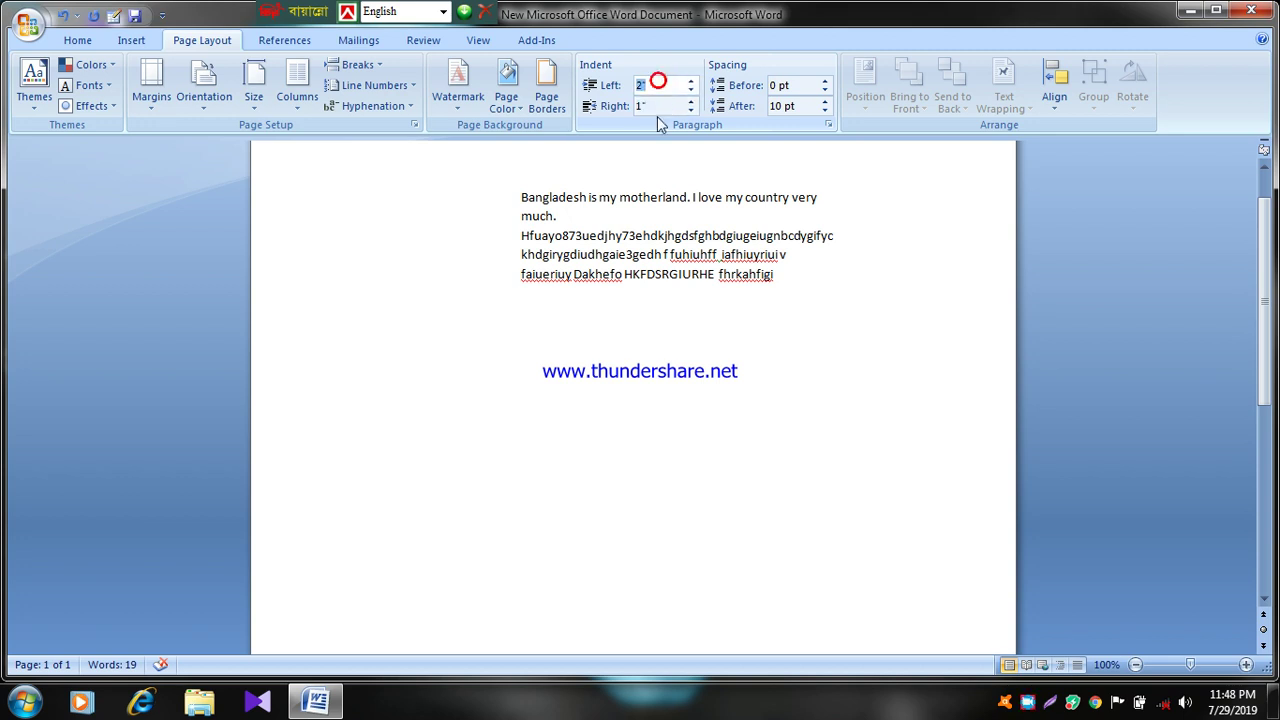
left_click(666, 105)
type("2")
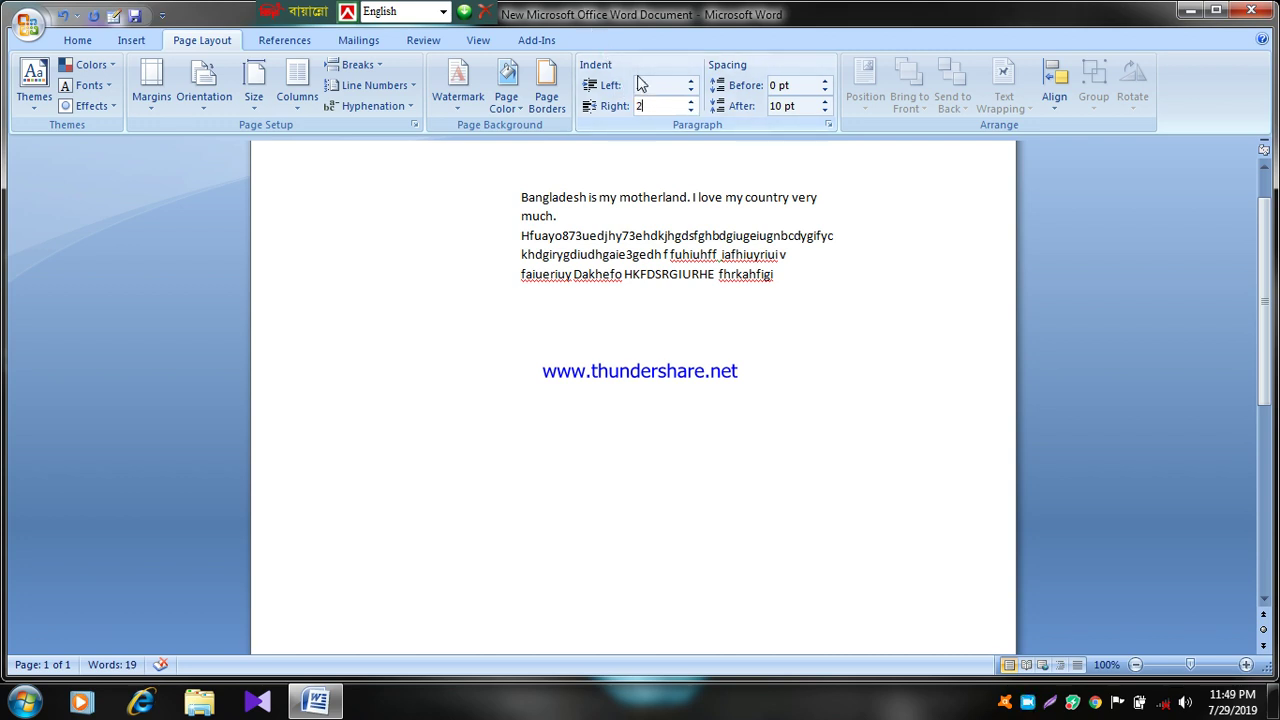
key("Return")
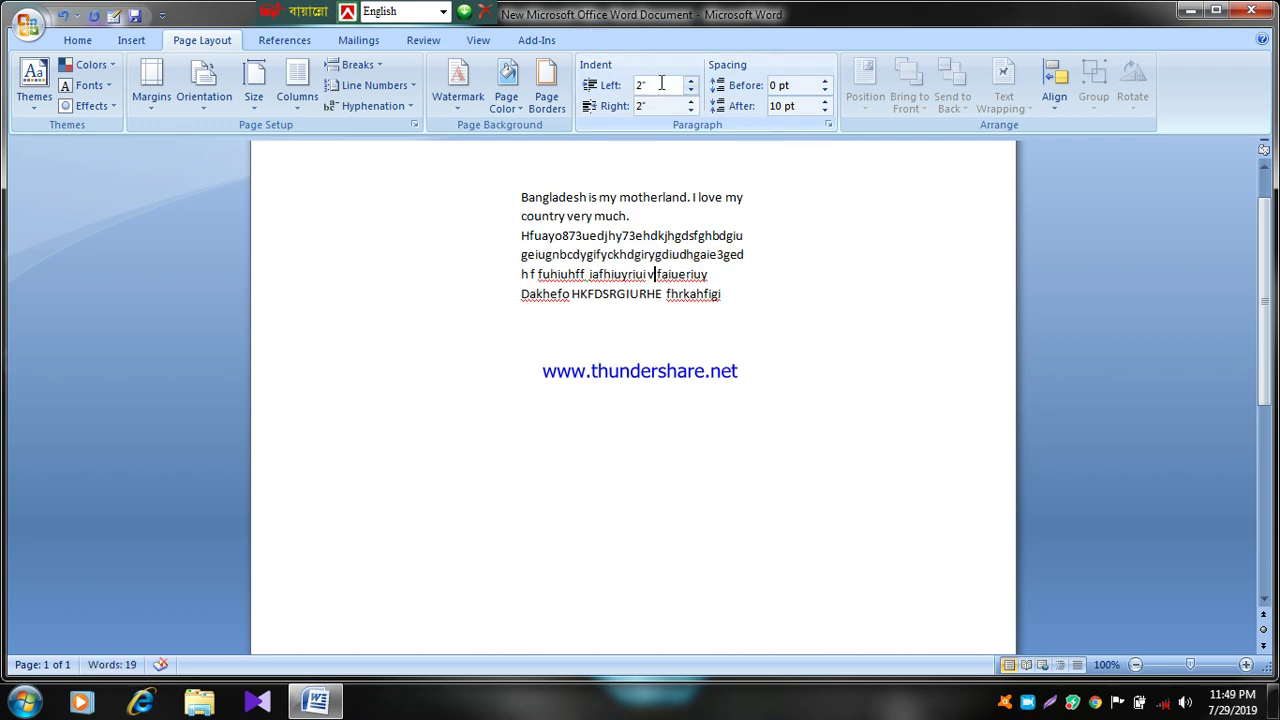
left_click(655, 85)
key("BackSpace")
type("2")
key("Return")
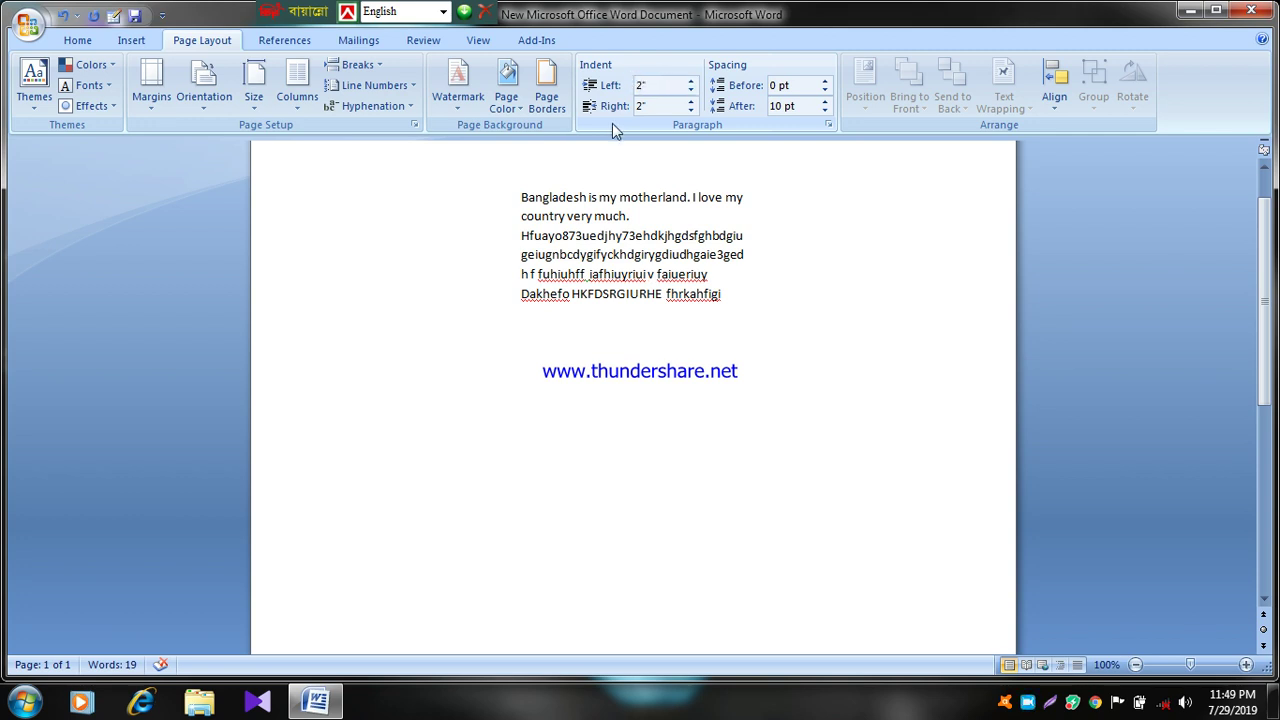
left_click(645, 85)
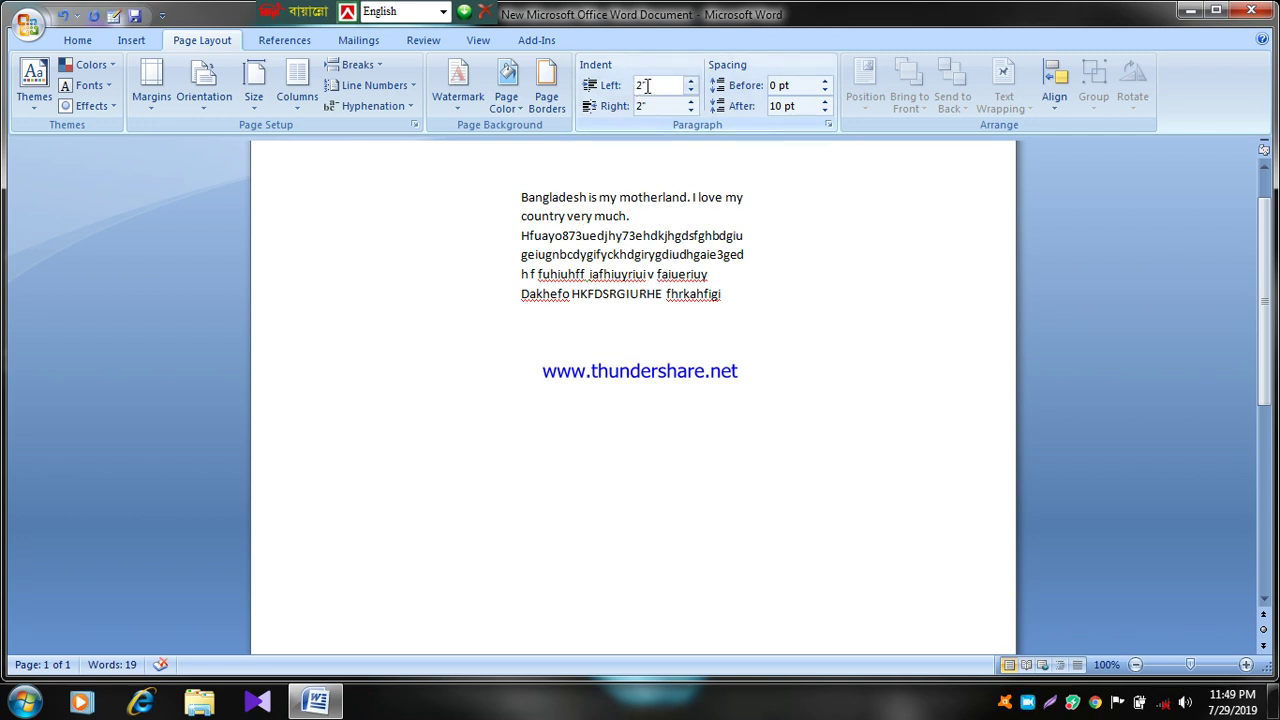
type("1")
left_click(659, 107)
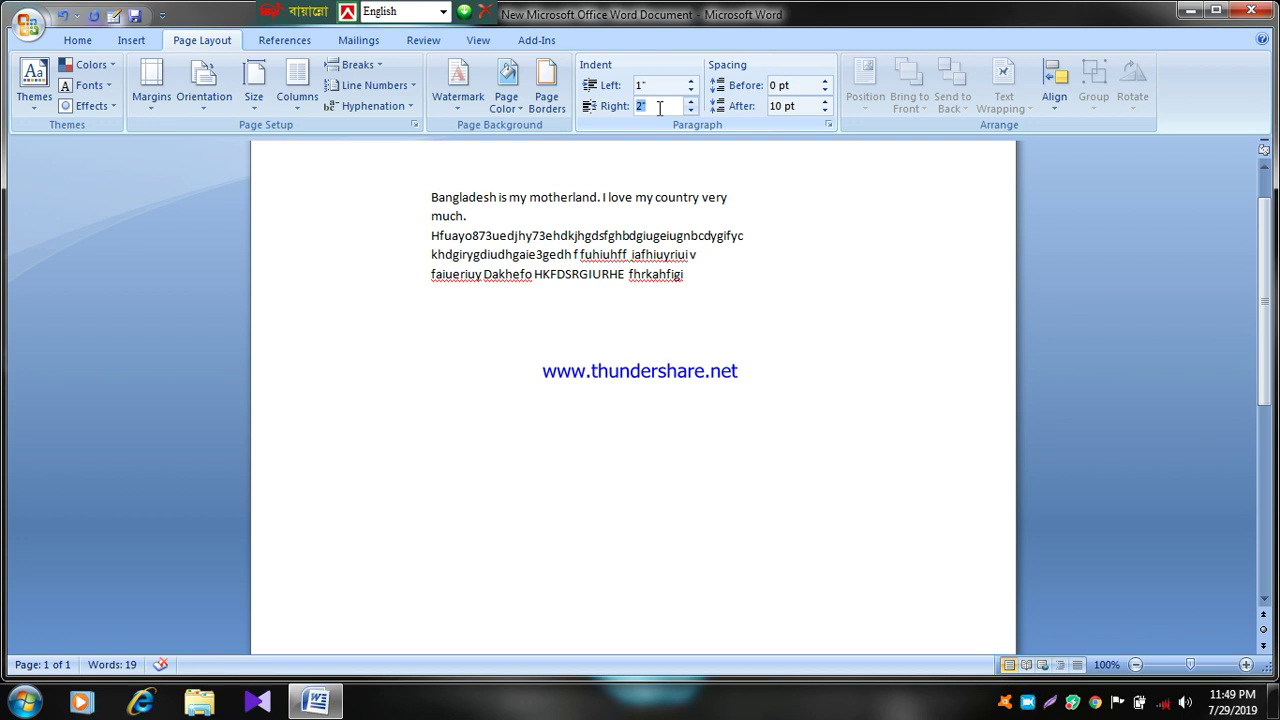
type("0.")
type("5")
left_click(667, 84)
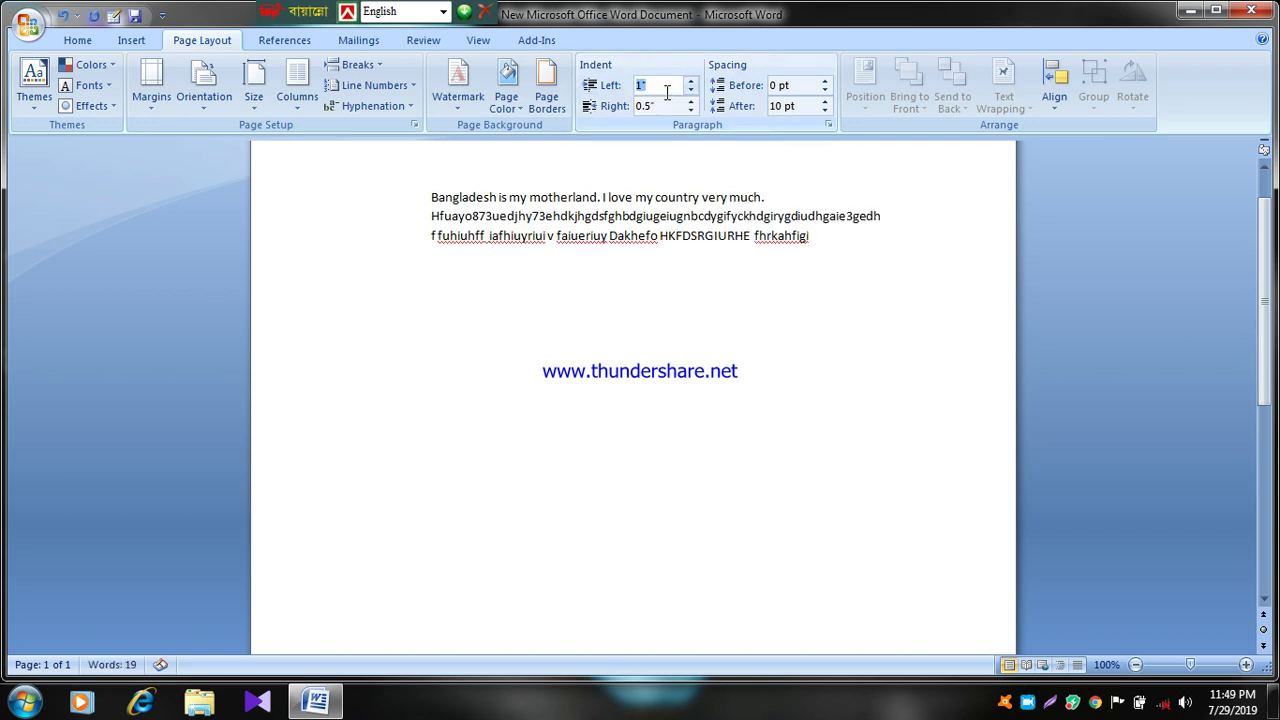
left_click(684, 302)
left_click(691, 90)
left_click(693, 90)
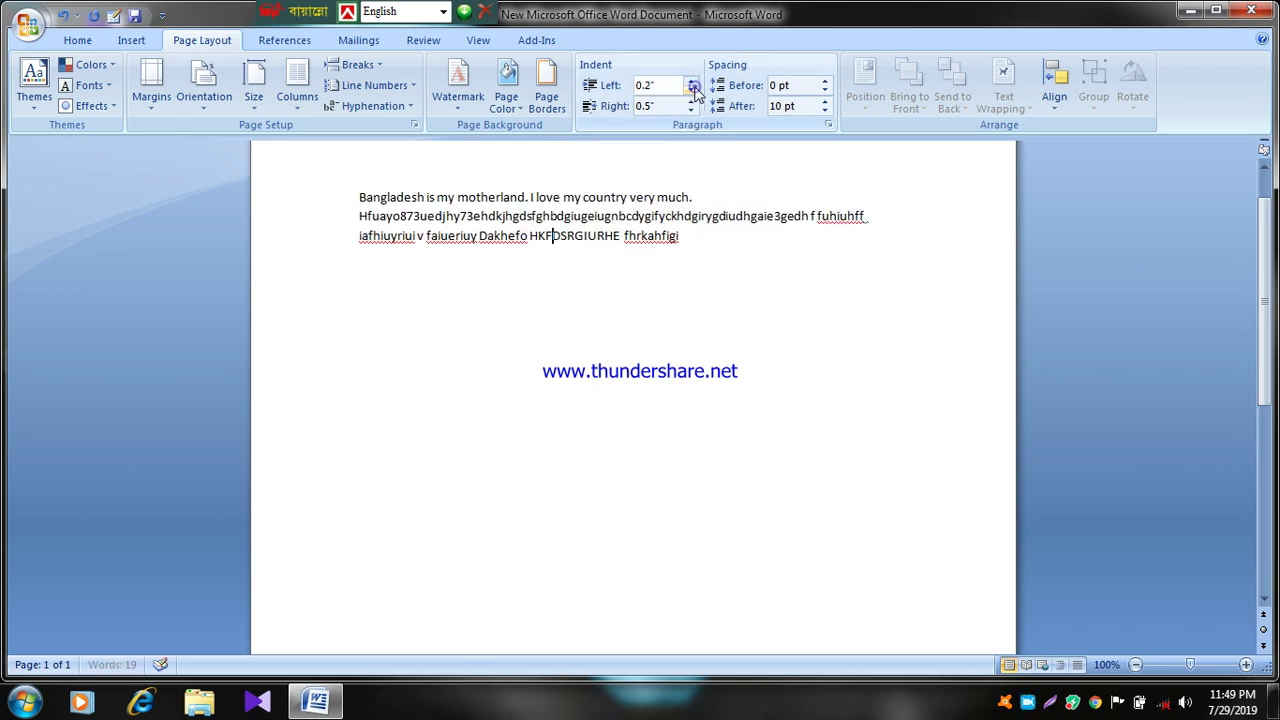
left_click(694, 90)
left_click(690, 81)
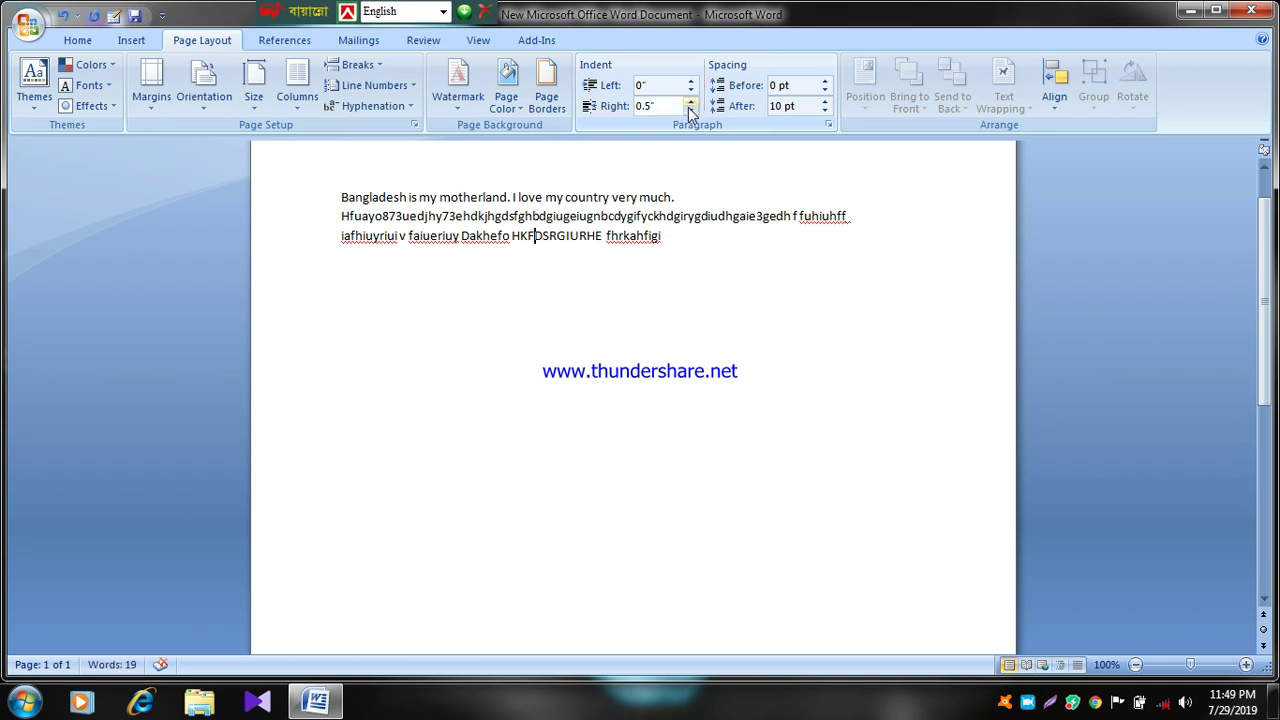
left_click(689, 111)
left_click(689, 111)
left_click(689, 111)
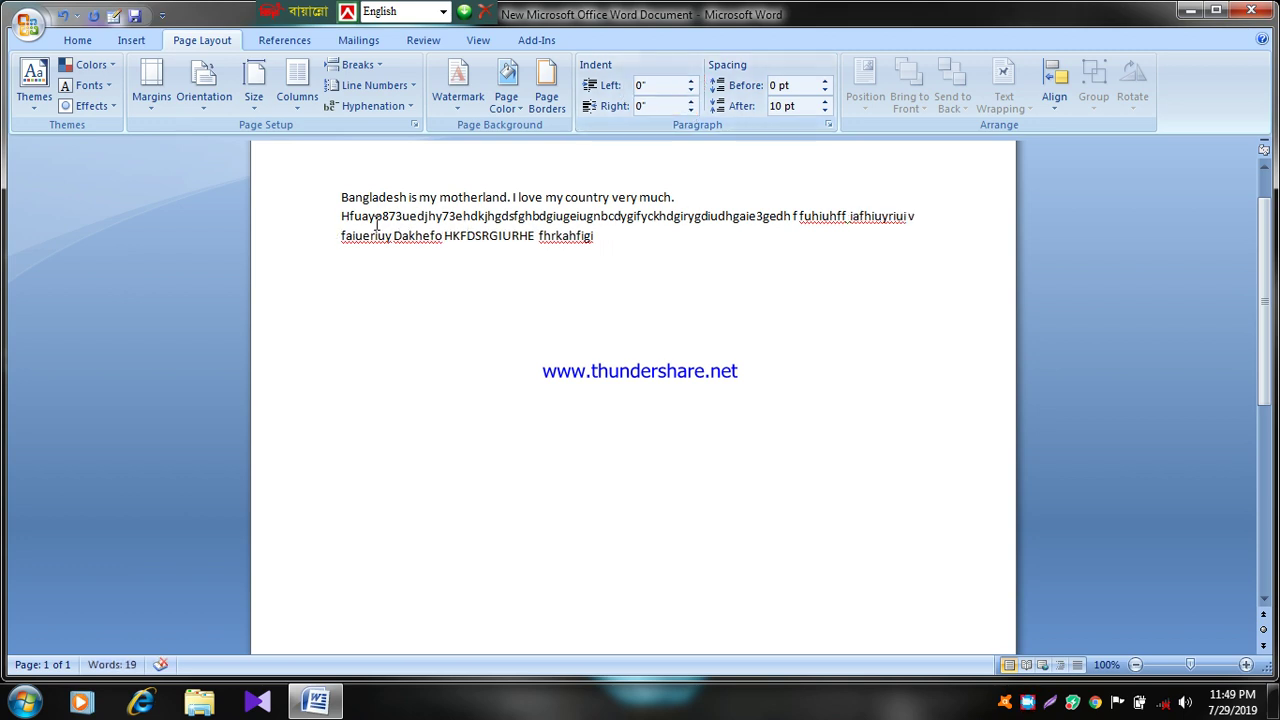
key("ctrl+a")
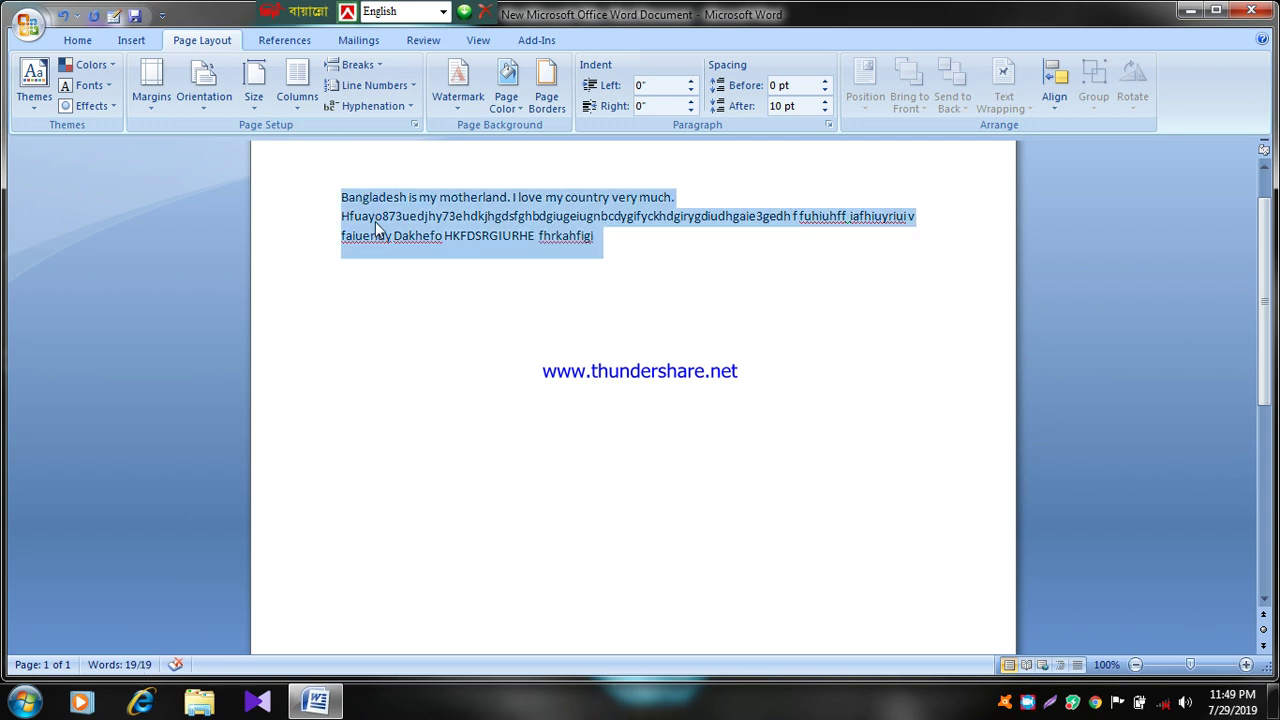
Step: Select all the document text with Ctrl+A and delete it
key("Left")
key("Delete")
key("Delete")
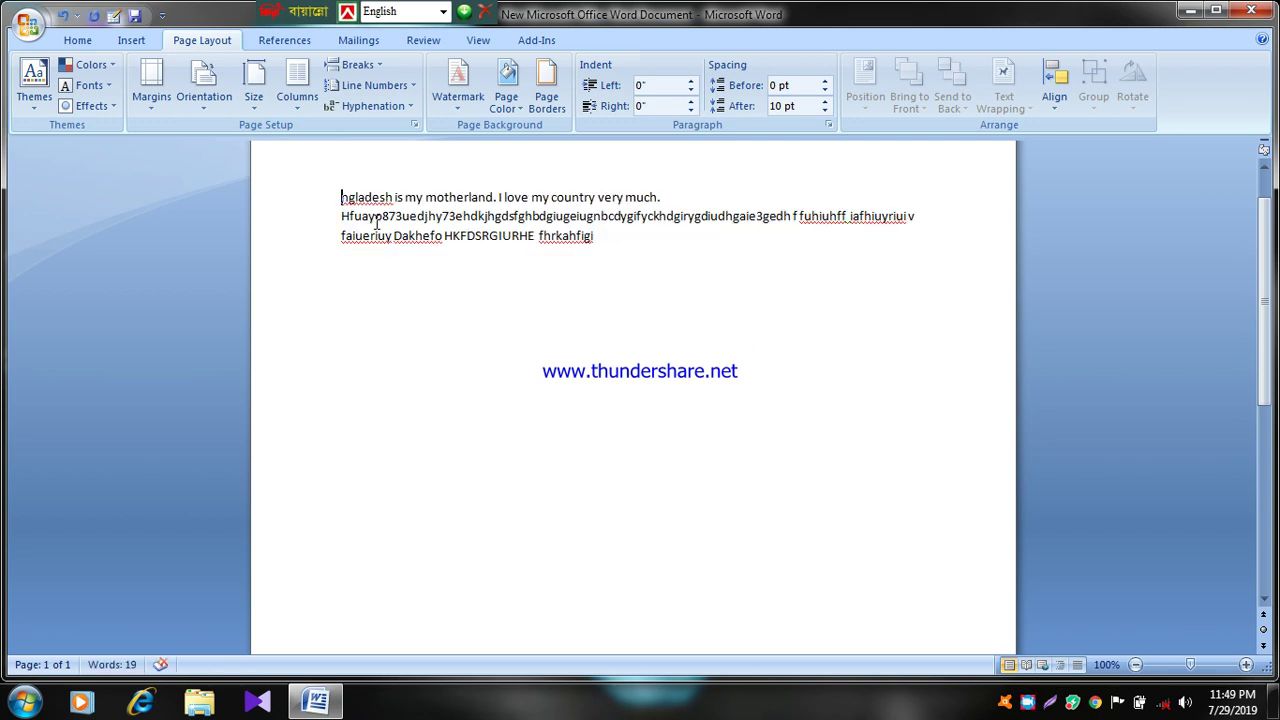
key("ctrl+a")
key("Delete")
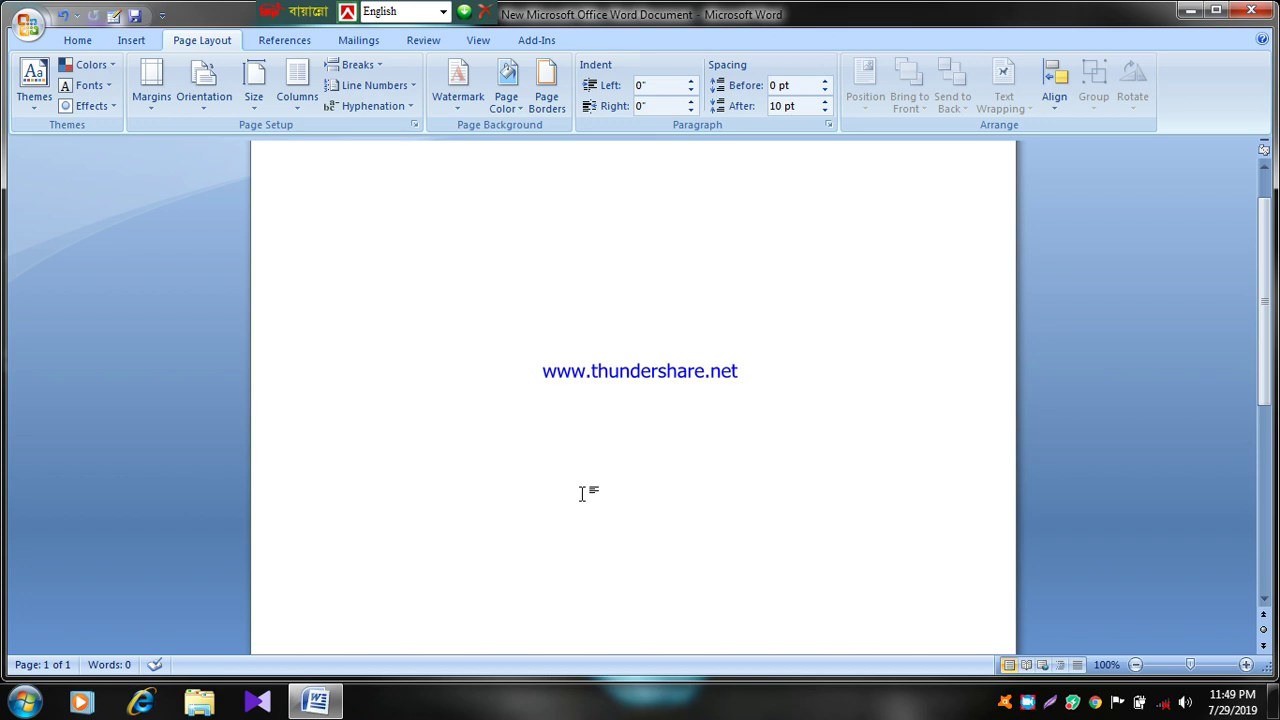
Step: Preview the Margins, Orientation and Size options on the Page Layout tab
left_click(142, 112)
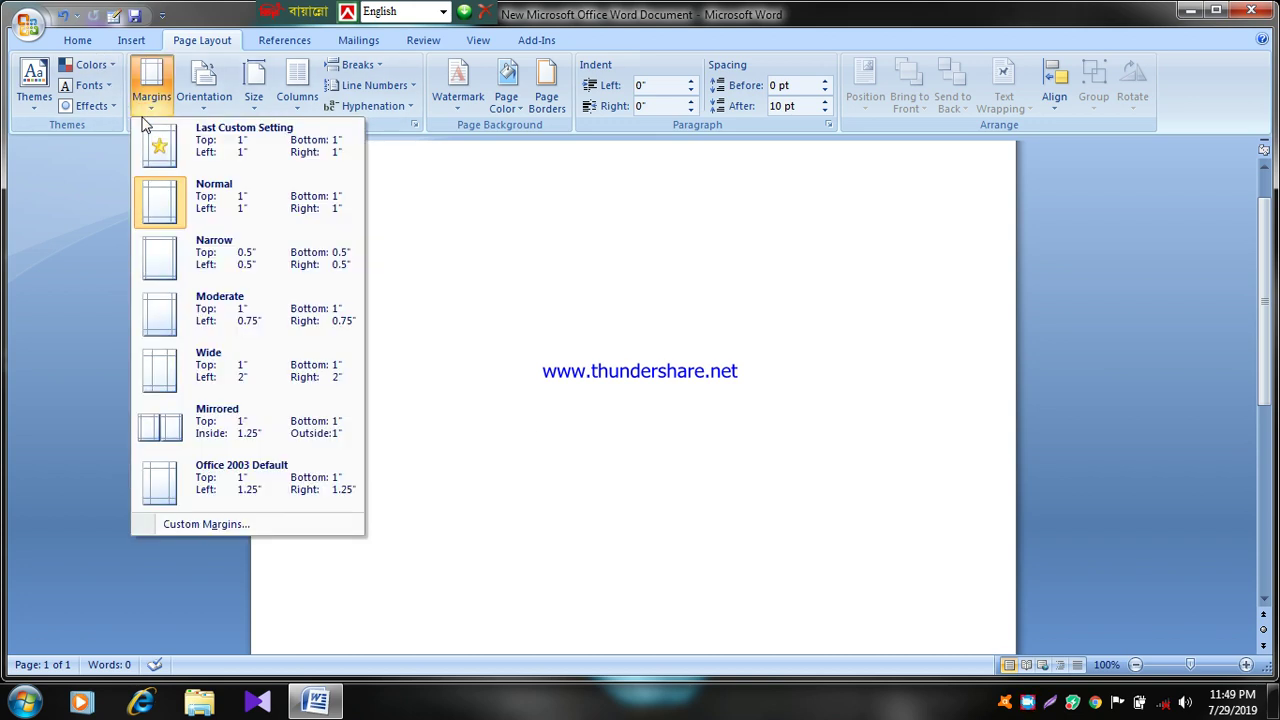
left_click(224, 96)
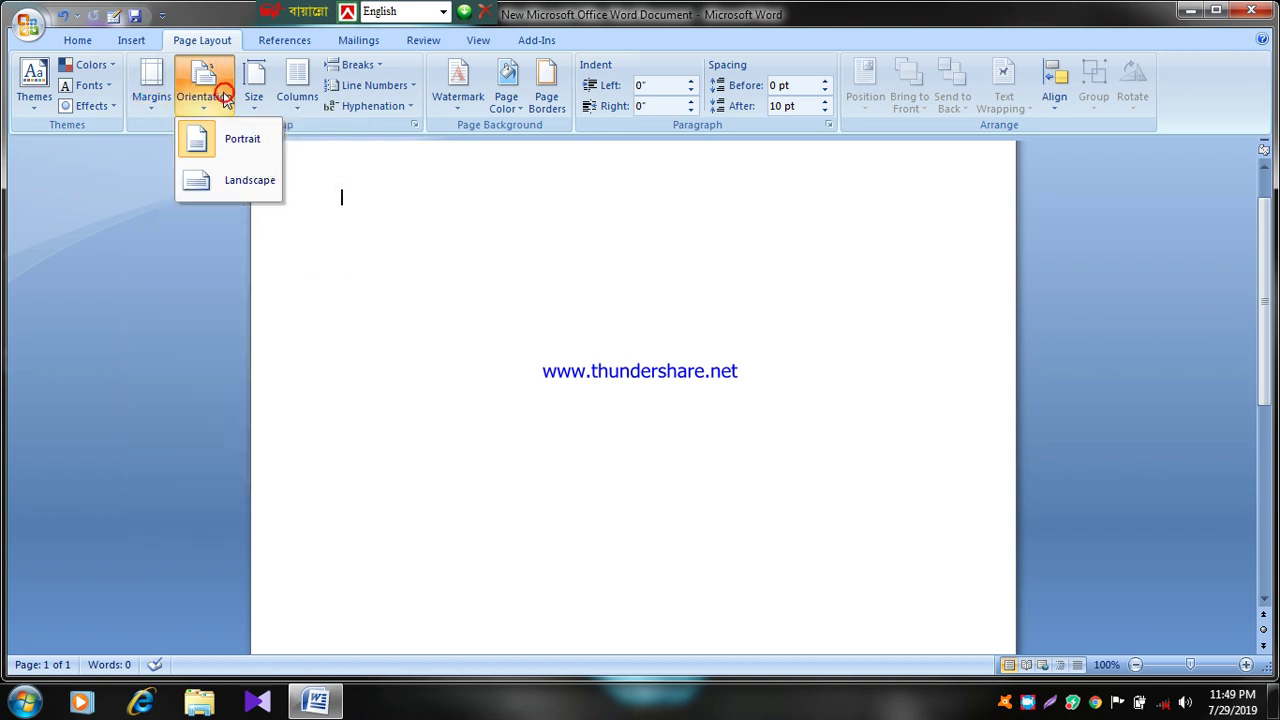
left_click(245, 110)
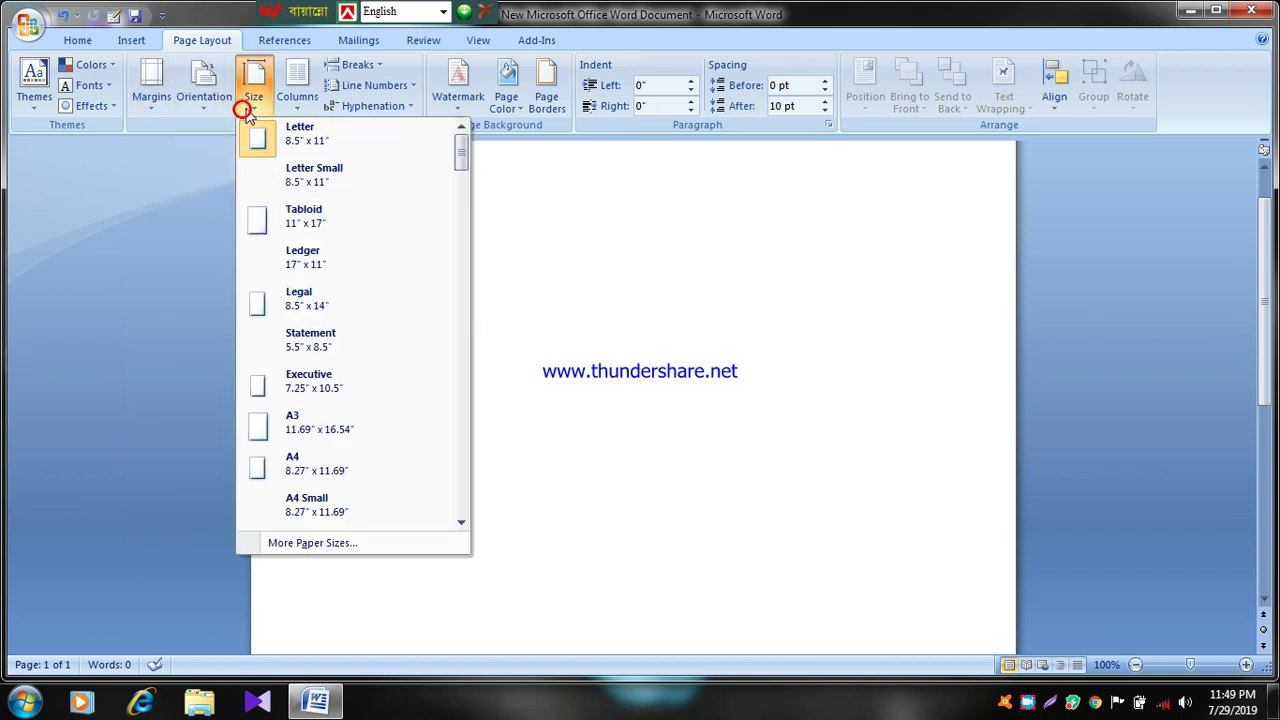
Step: Try a two-column layout, then return to one column and view Line Numbers and Breaks
left_click(296, 100)
left_click(330, 182)
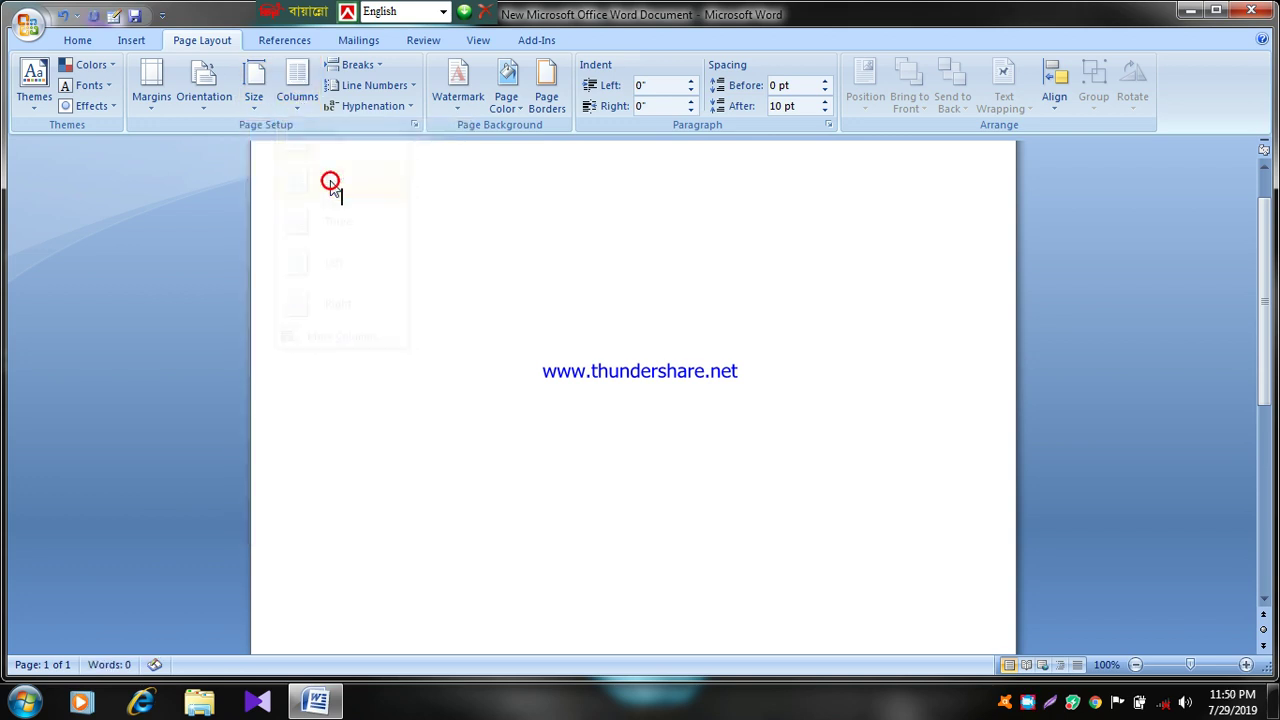
left_click(370, 85)
left_click(308, 257)
left_click(297, 100)
left_click(307, 145)
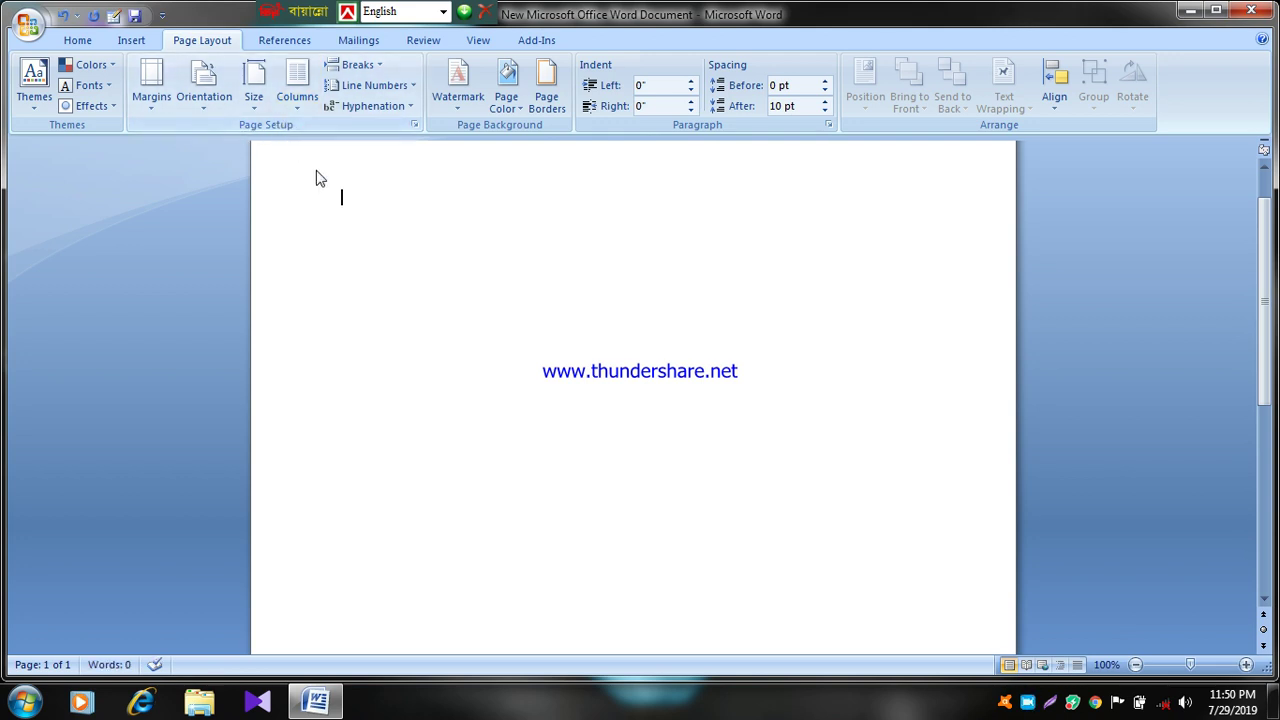
left_click(357, 64)
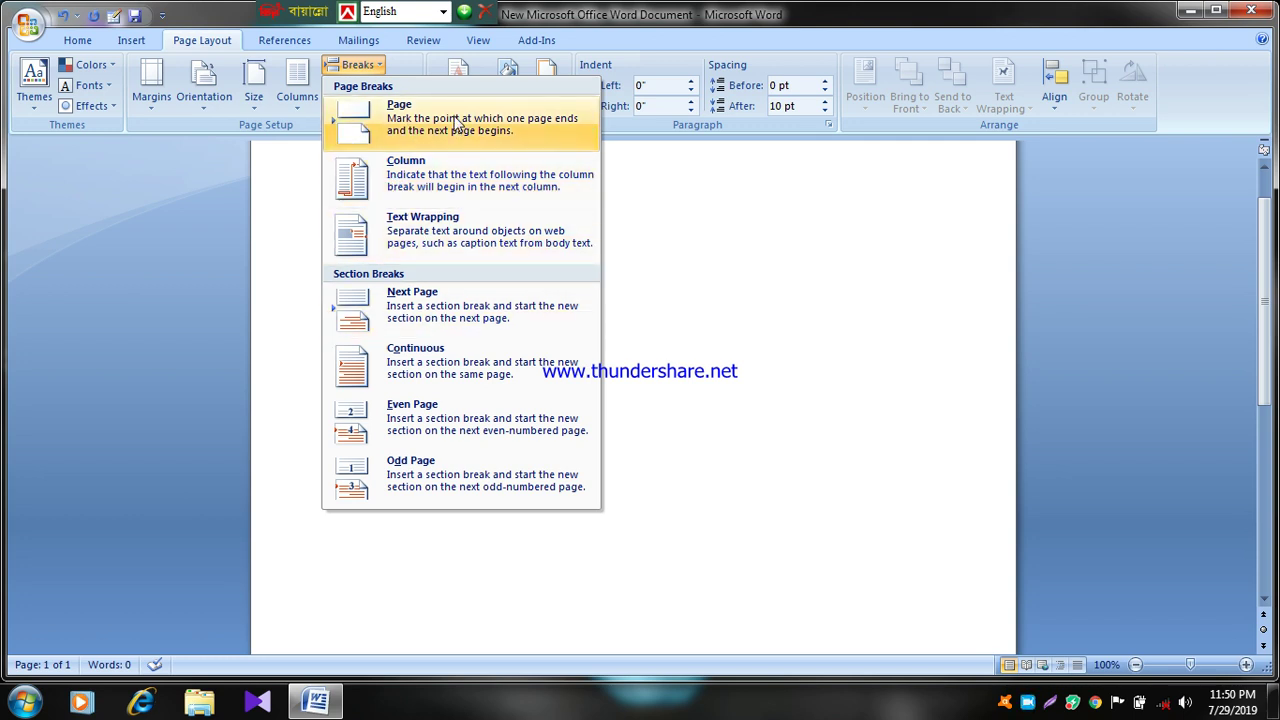
Step: Close the break options, turn on continuous line numbering and type 'gfcdrgfdhgfg' on numbered lines
left_click(766, 376)
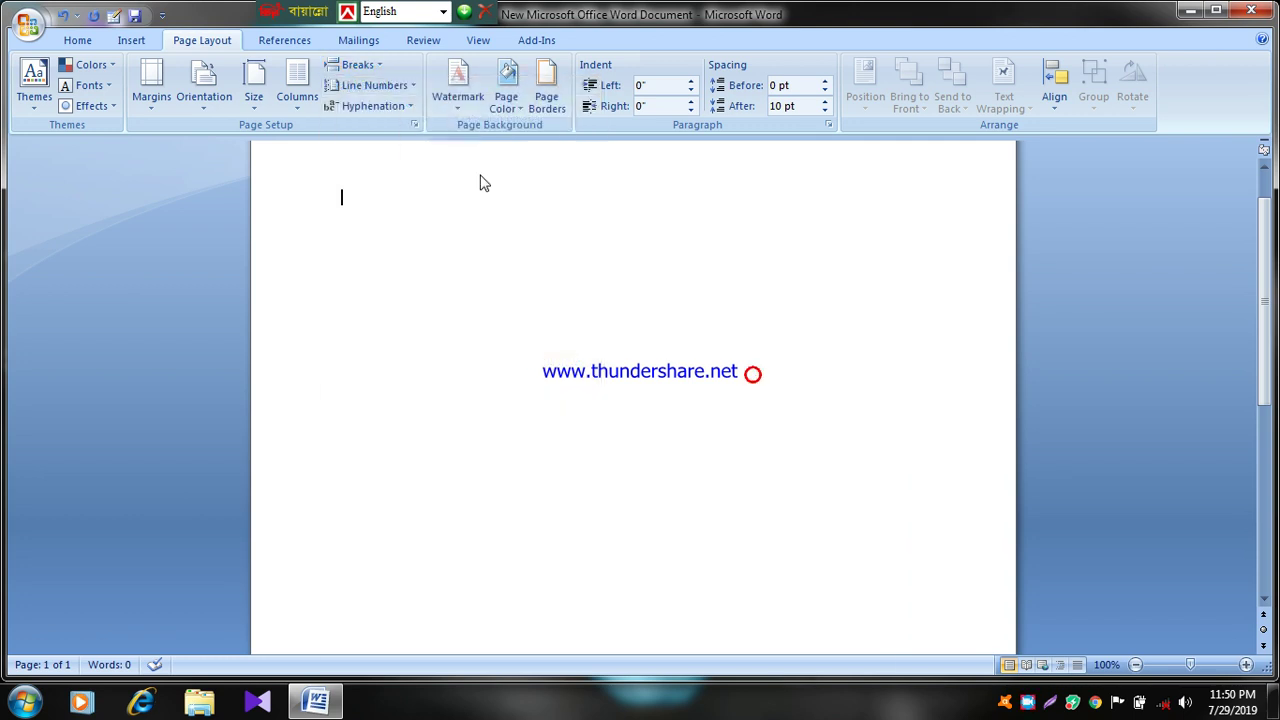
left_click(412, 92)
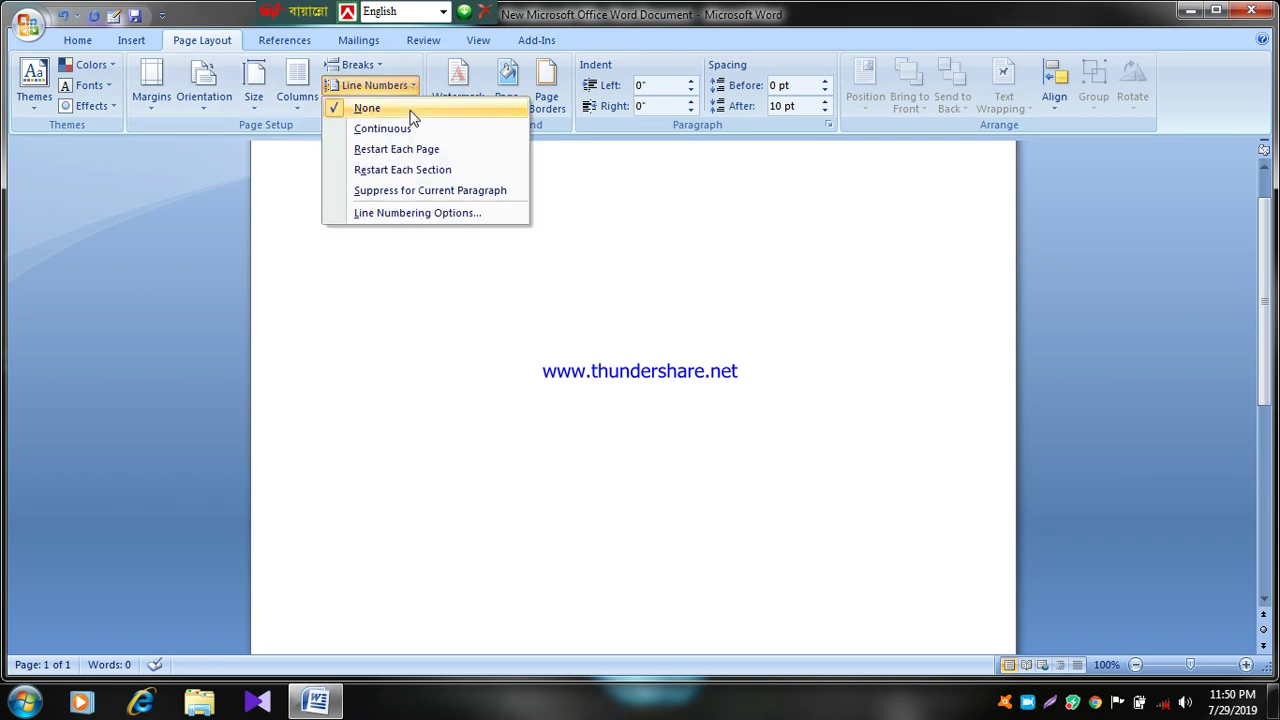
left_click(410, 128)
type("gfcdrgfdhgfg")
key("Return")
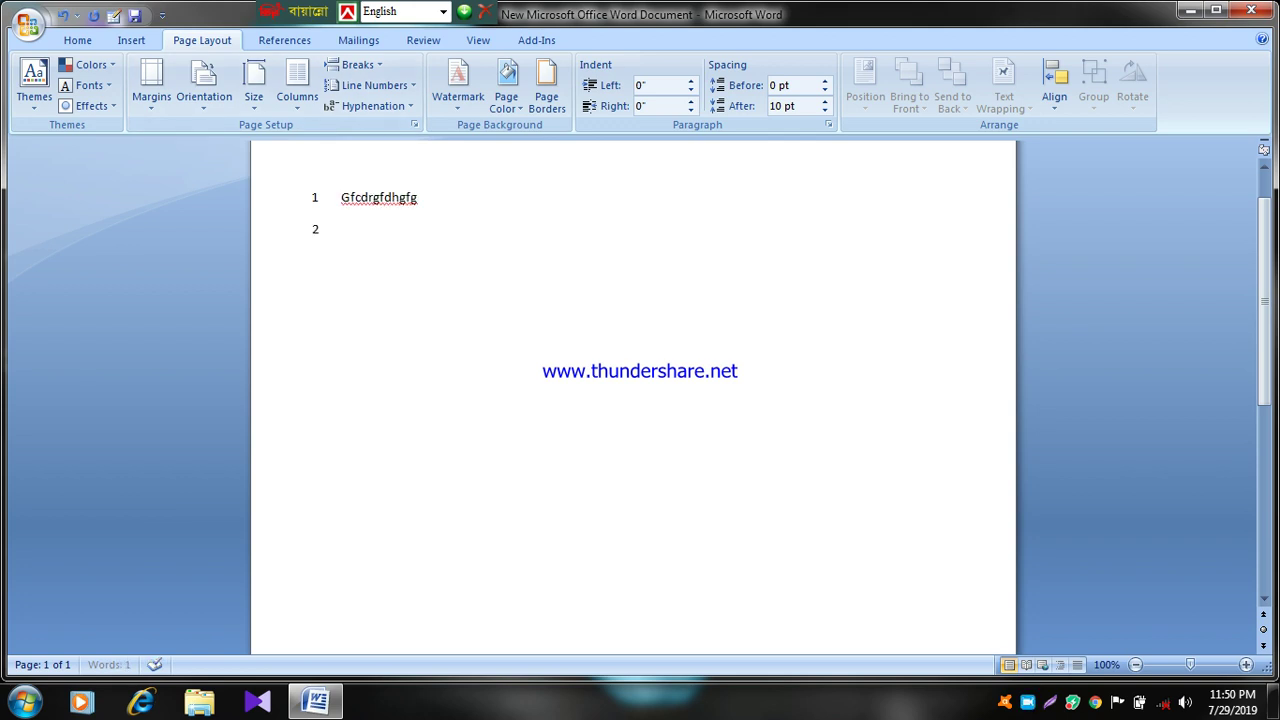
key("Return")
key("Return")
Step: Preview the numbered page, delete the sample text and set line numbering to None
key("ctrl+F2")
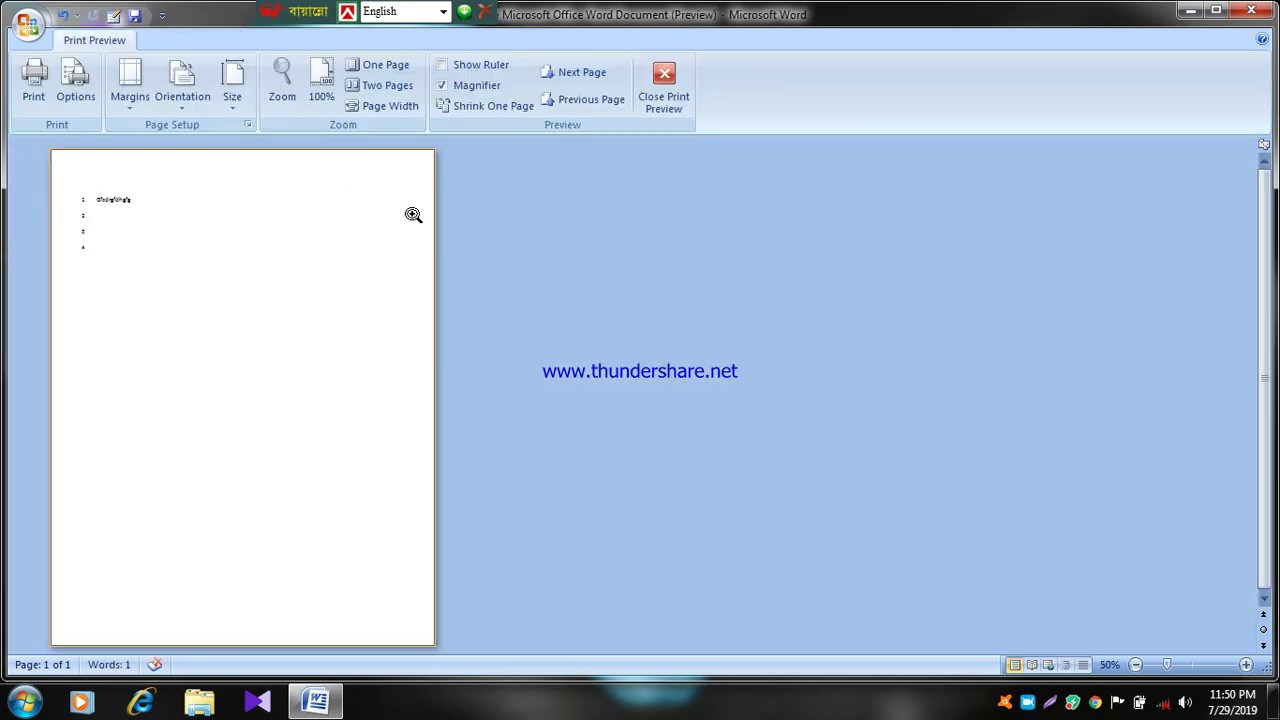
key("ctrl+F2")
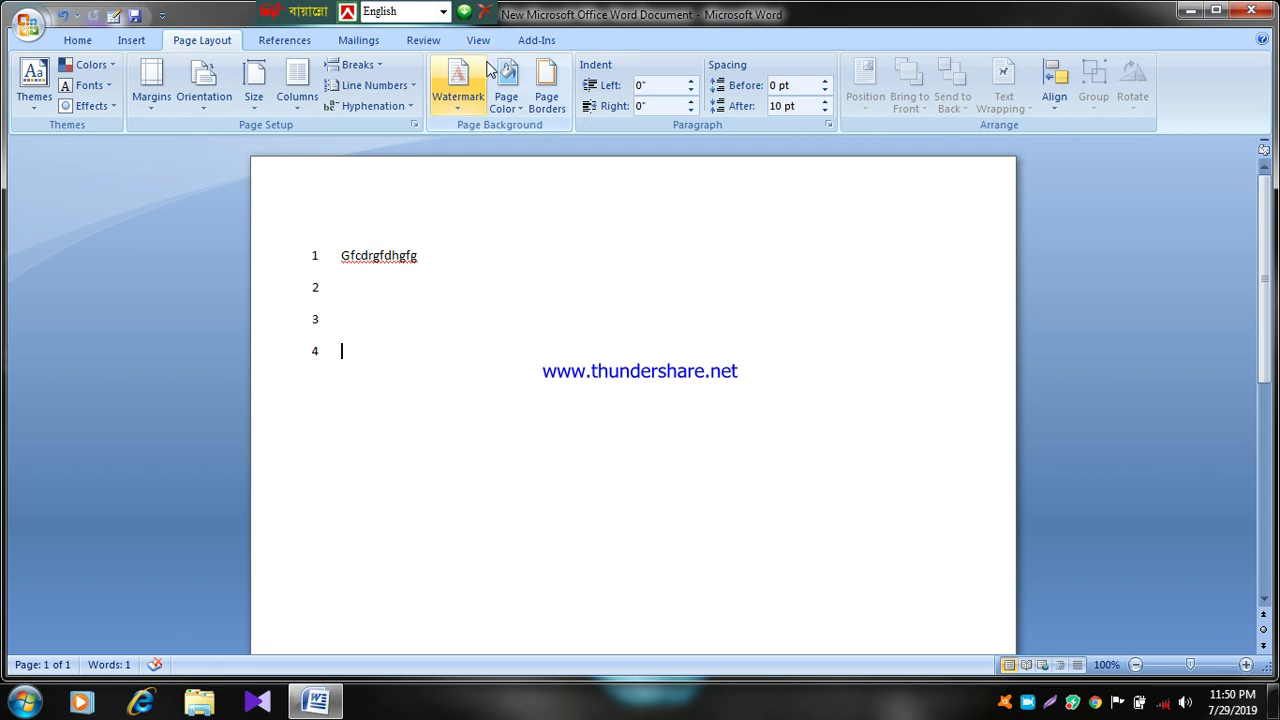
key("BackSpace")
key("BackSpace")
key("BackSpace")
key("BackSpace")
key("BackSpace")
key("BackSpace")
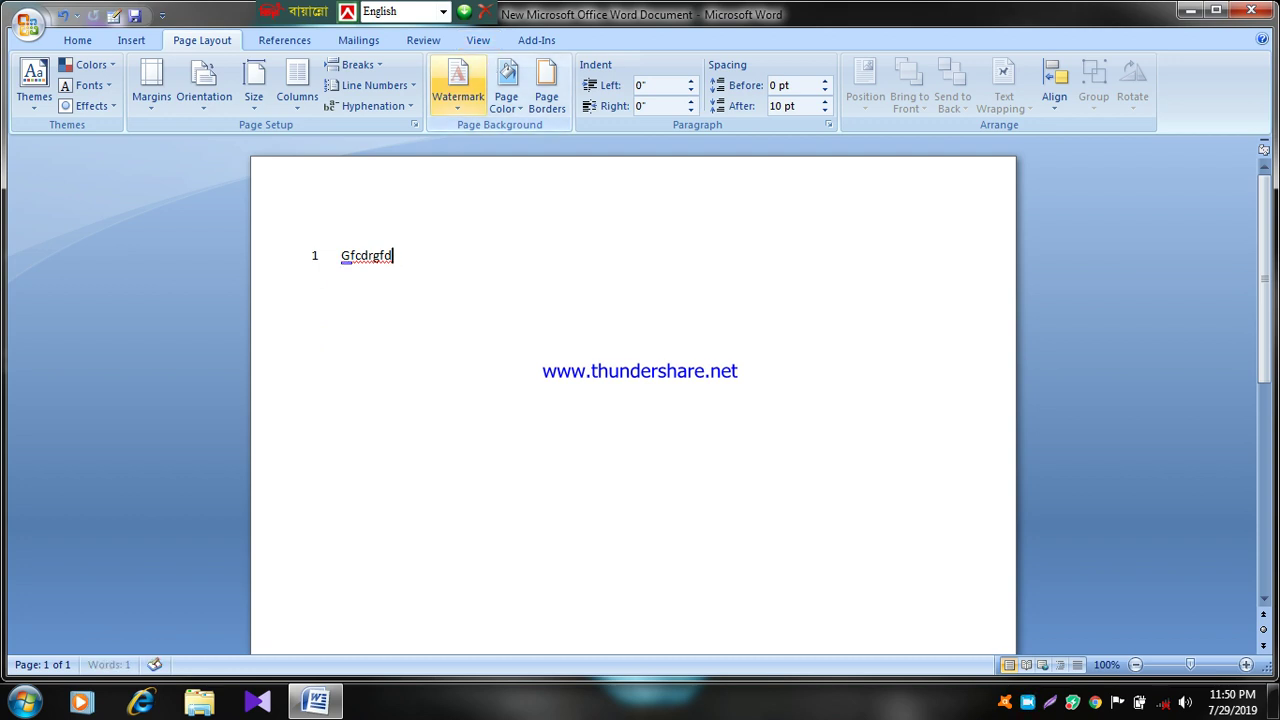
key("BackSpace")
key("BackSpace")
key("BackSpace")
key("BackSpace")
key("BackSpace")
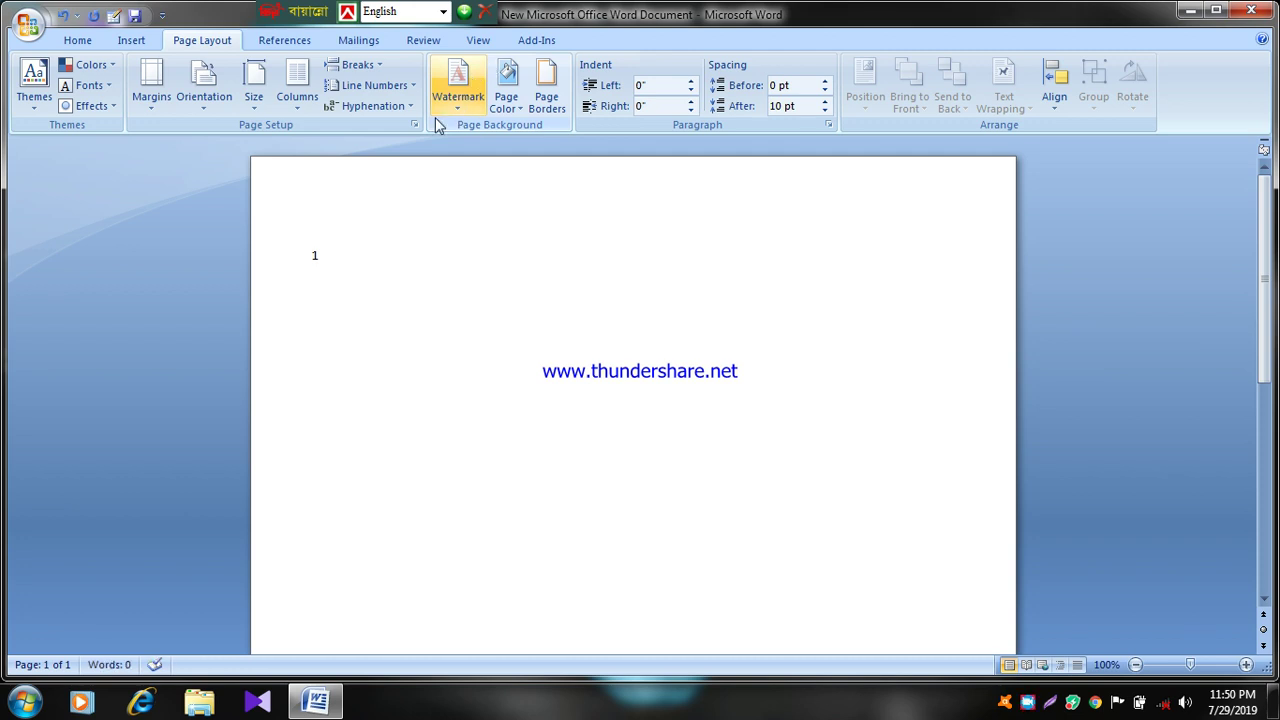
left_click(405, 88)
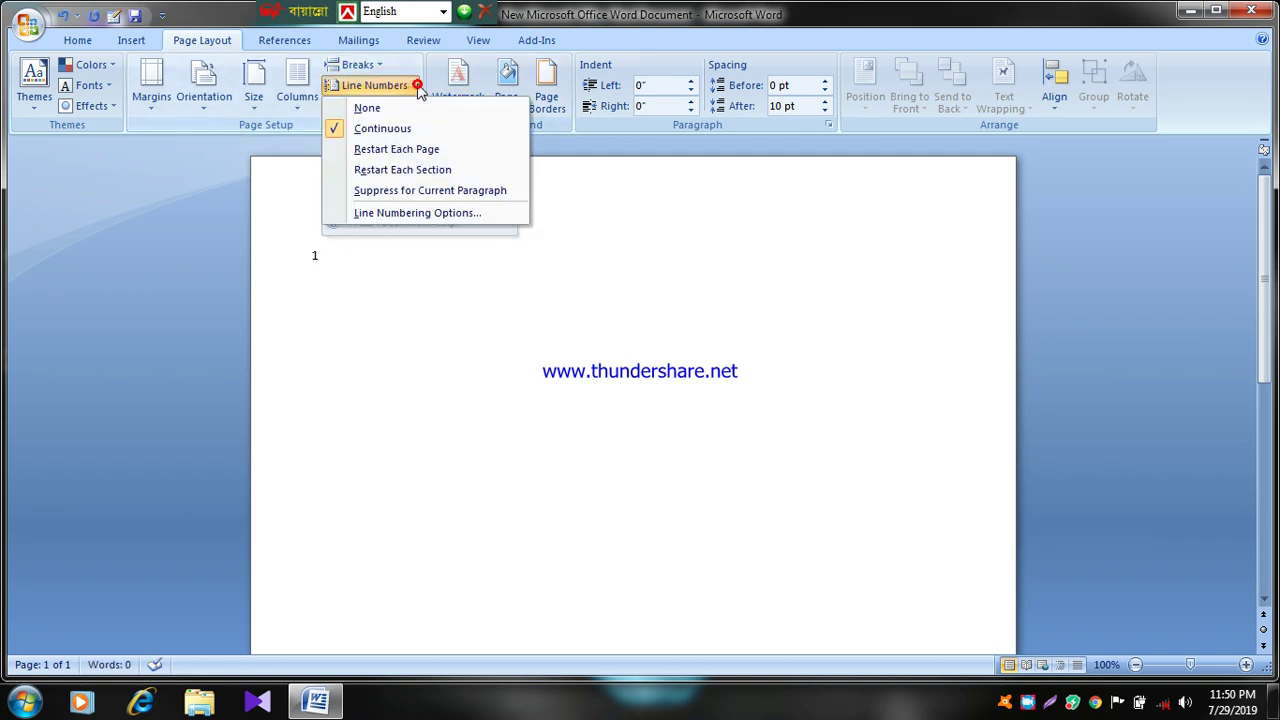
left_click(368, 107)
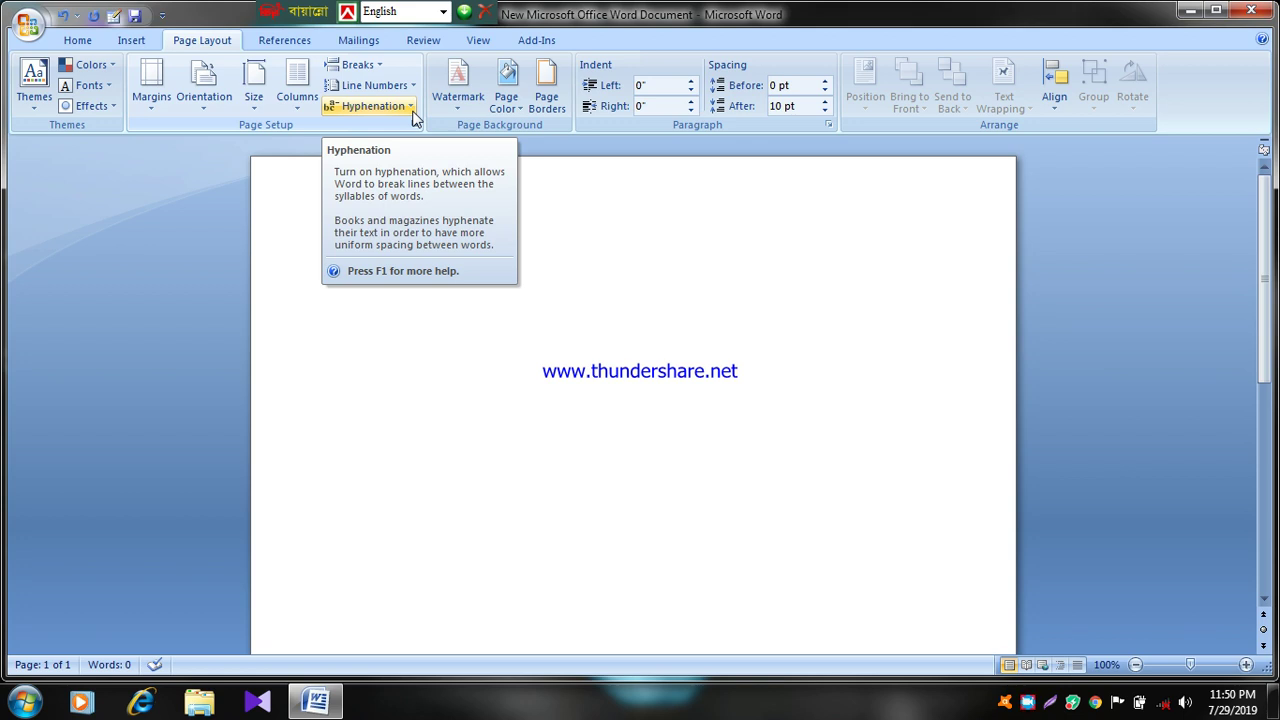
left_click(410, 108)
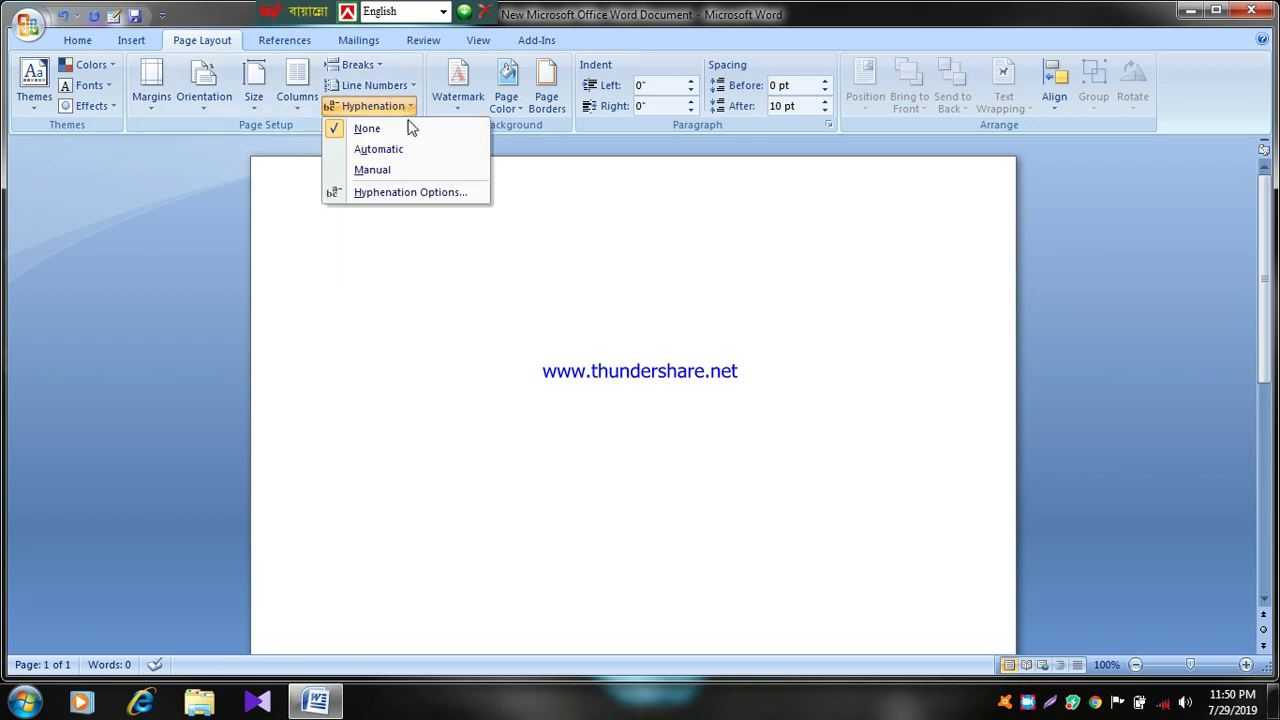
Step: Turn on automatic hyphenation and type the sample text 'hgyigig huihiub' and '-b0bbhf,g-gj-gbnkhbhb'
left_click(405, 149)
type("hgyigig")
type(" huihiub")
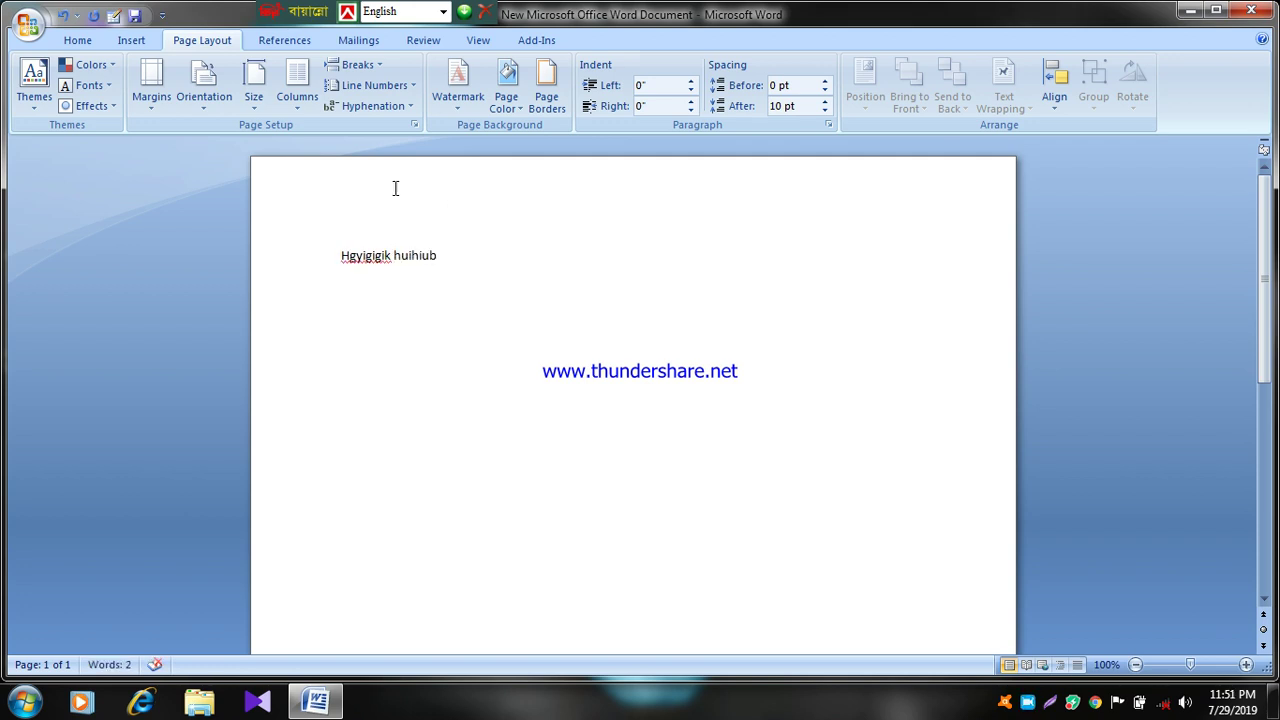
left_click(415, 108)
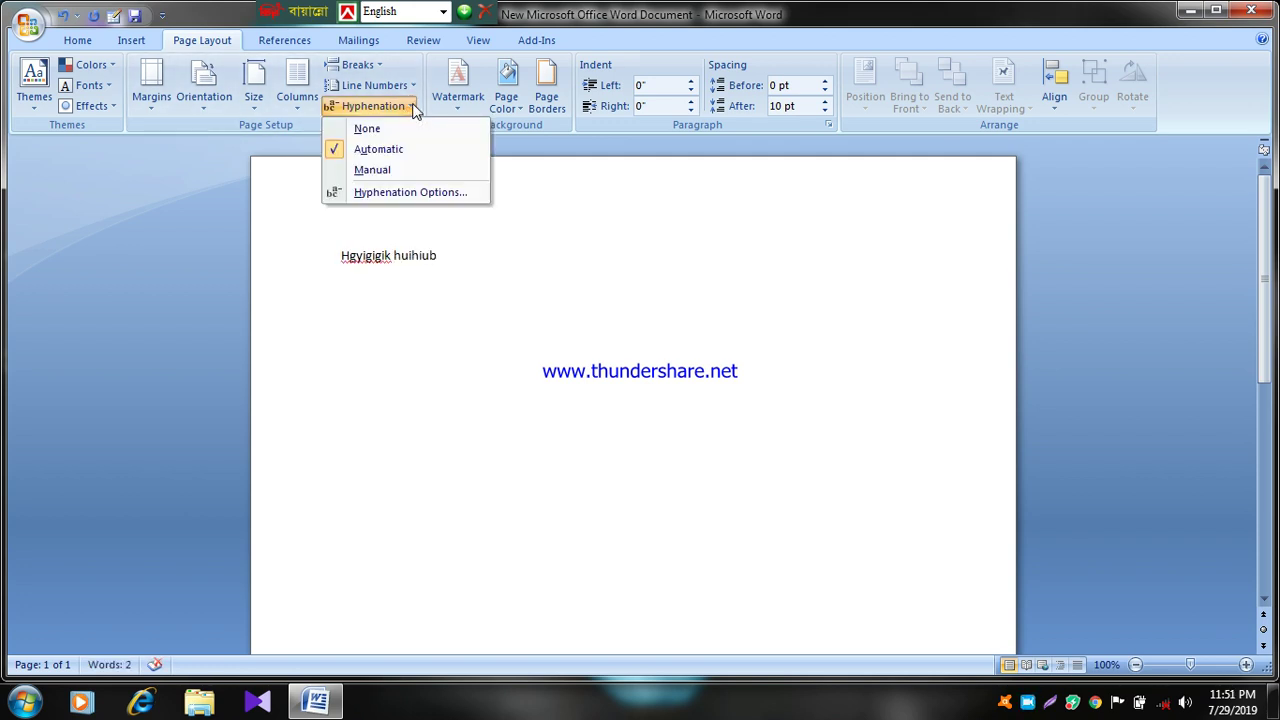
left_click(466, 262)
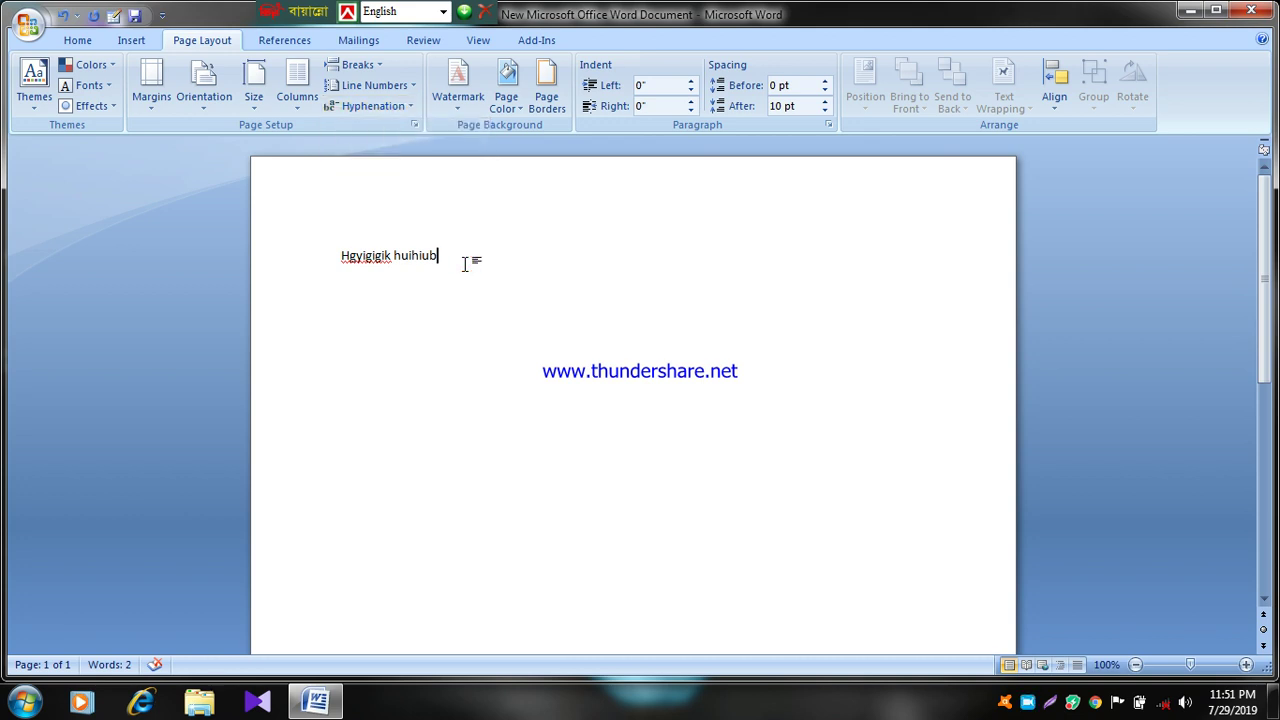
type("-b0bbhf,g")
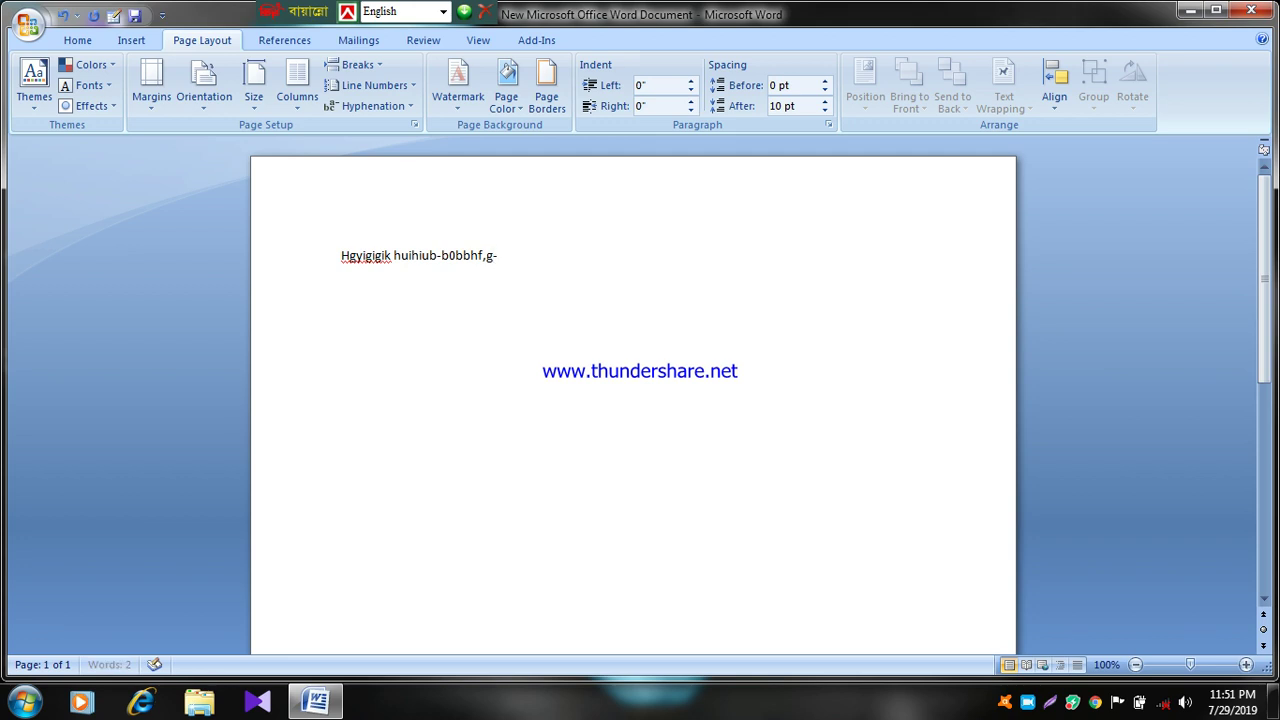
type("-gj-gbnkhbhb-")
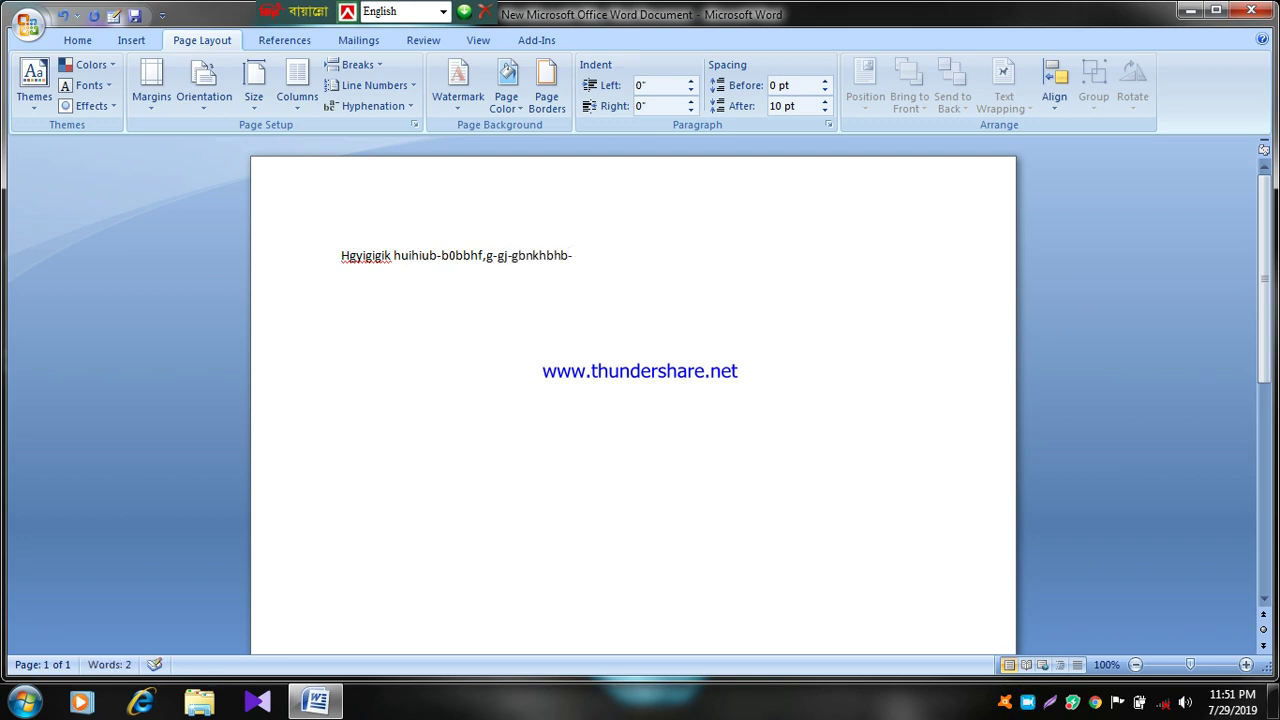
Step: Delete the sample text, dismiss the AutoRecovery message and set hyphenation to None
key("BackSpace")
key("BackSpace")
key("BackSpace")
key("BackSpace")
key("BackSpace")
key("BackSpace")
key("BackSpace")
key("BackSpace")
key("BackSpace")
key("BackSpace")
key("BackSpace")
key("BackSpace")
key("BackSpace")
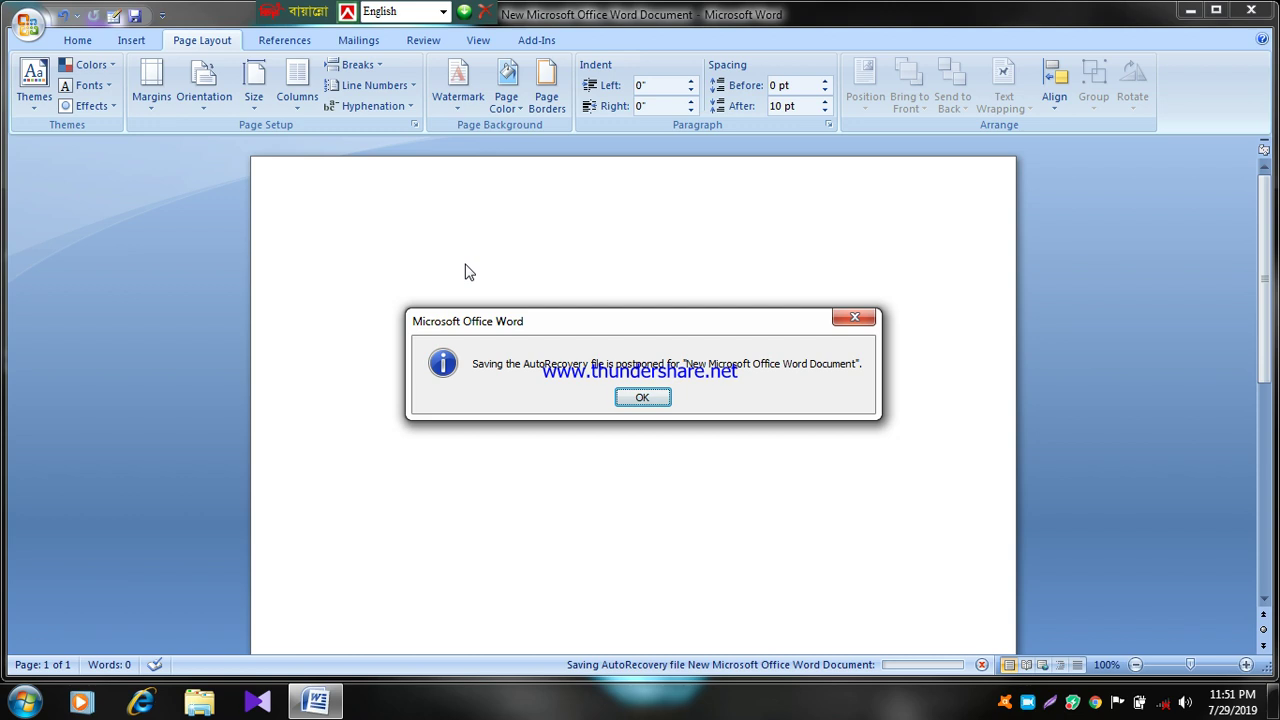
left_click(642, 397)
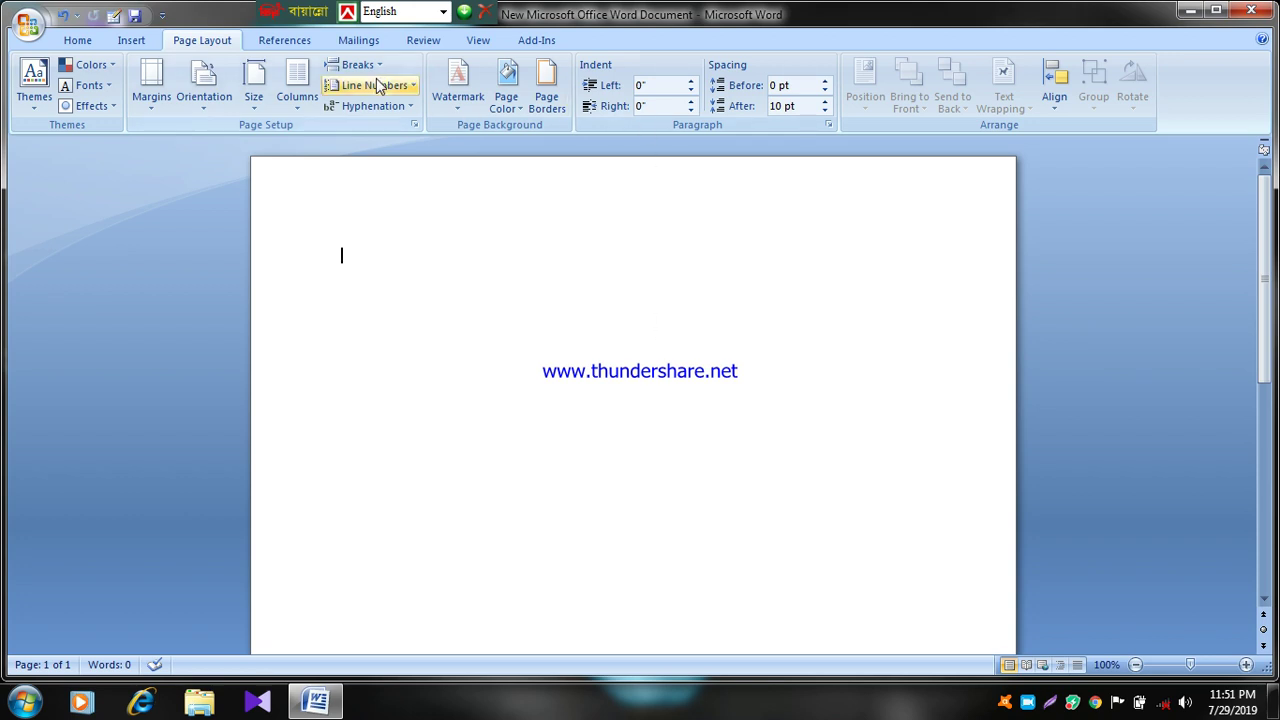
left_click(400, 106)
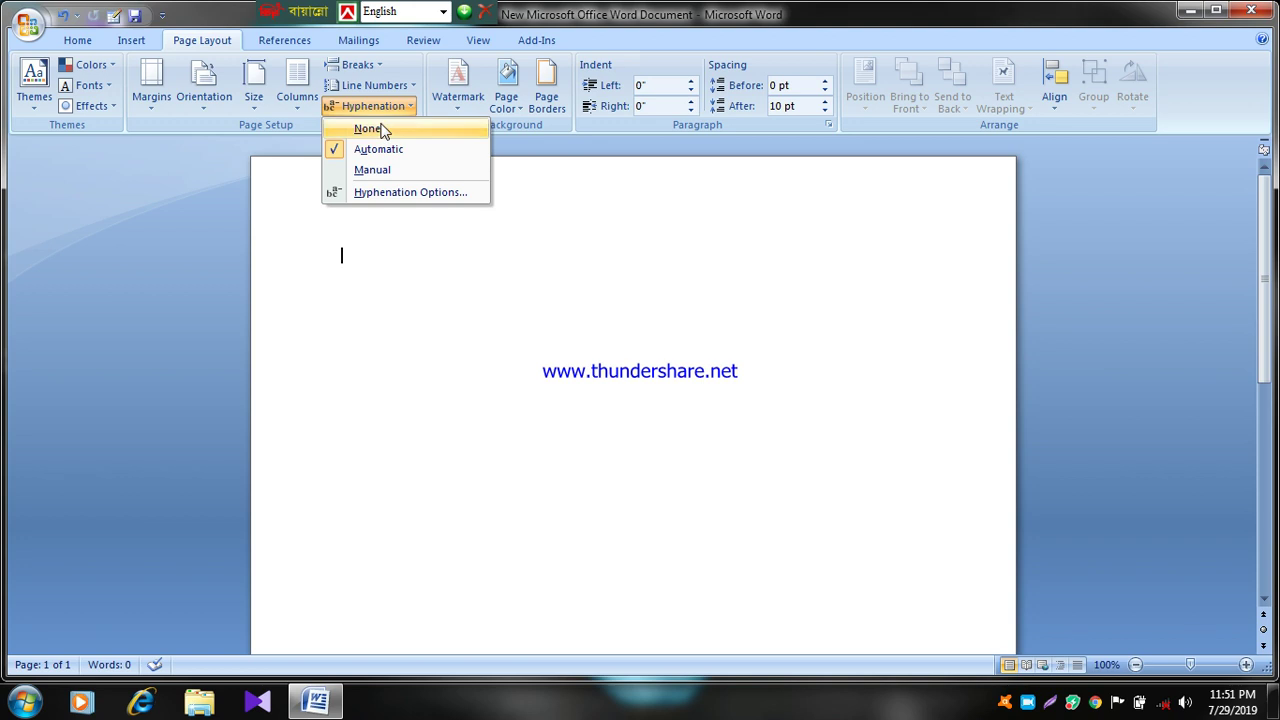
left_click(367, 128)
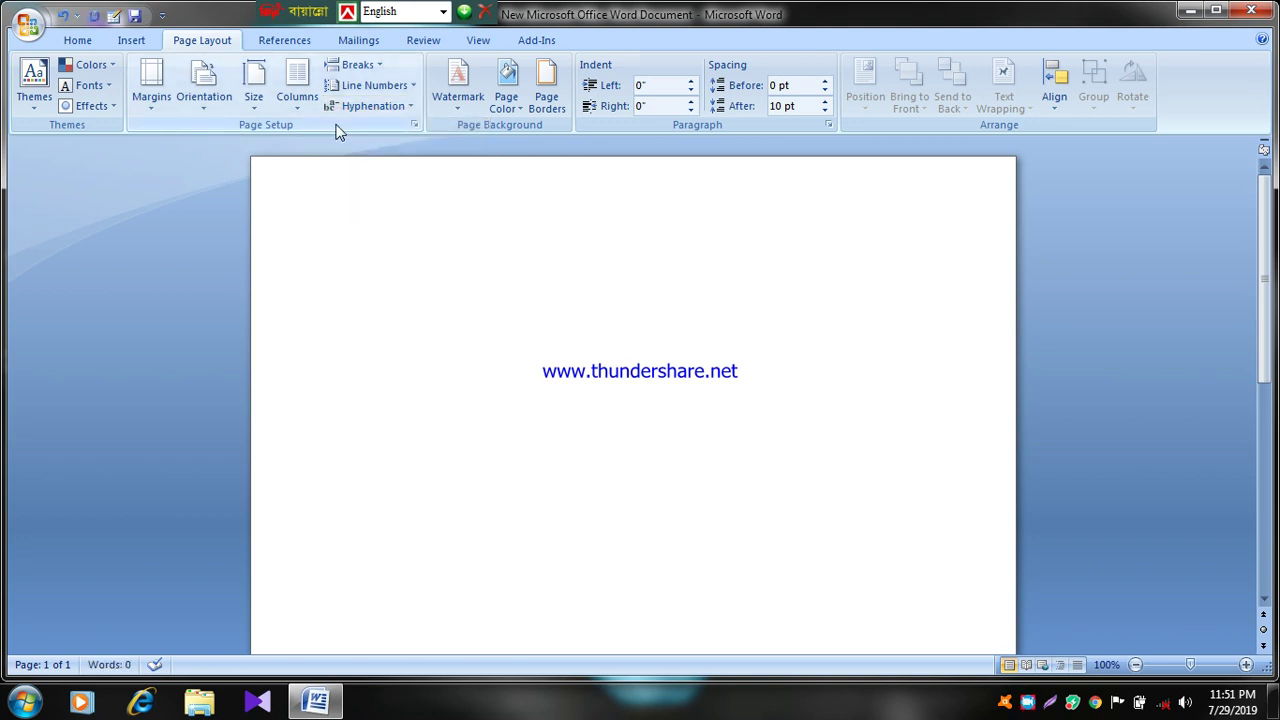
left_click(460, 100)
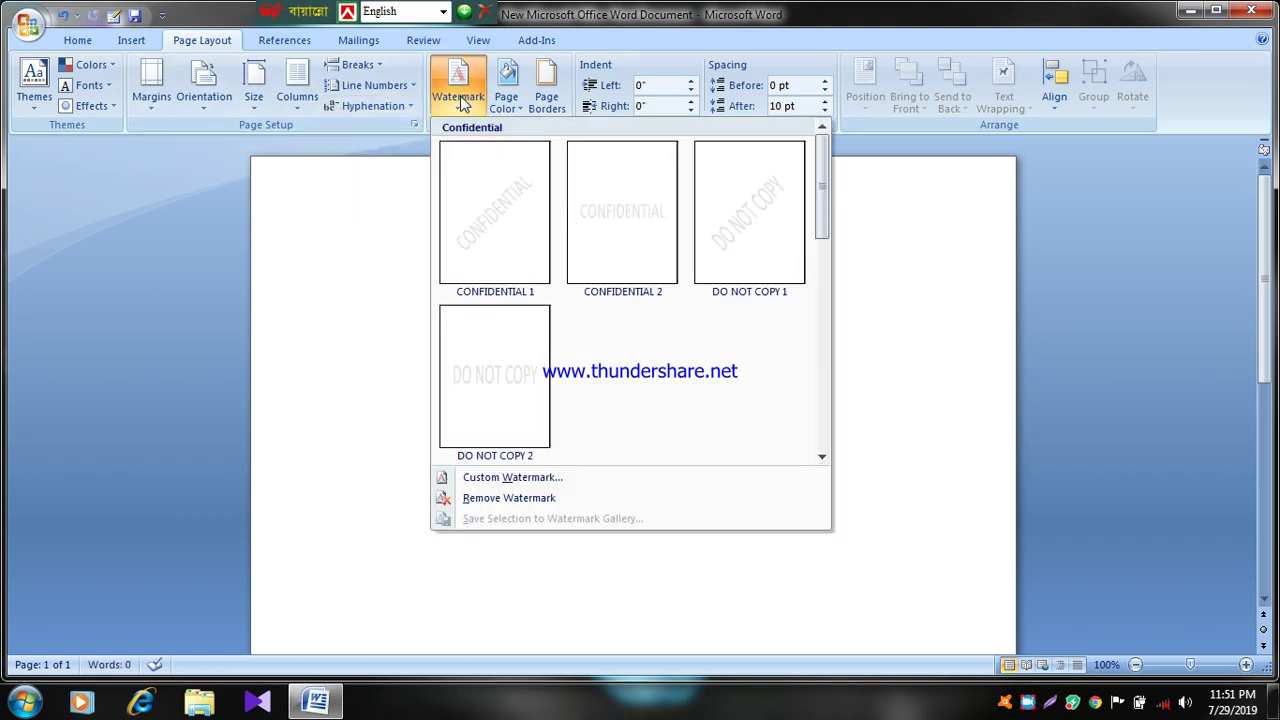
left_click(461, 100)
left_click(518, 105)
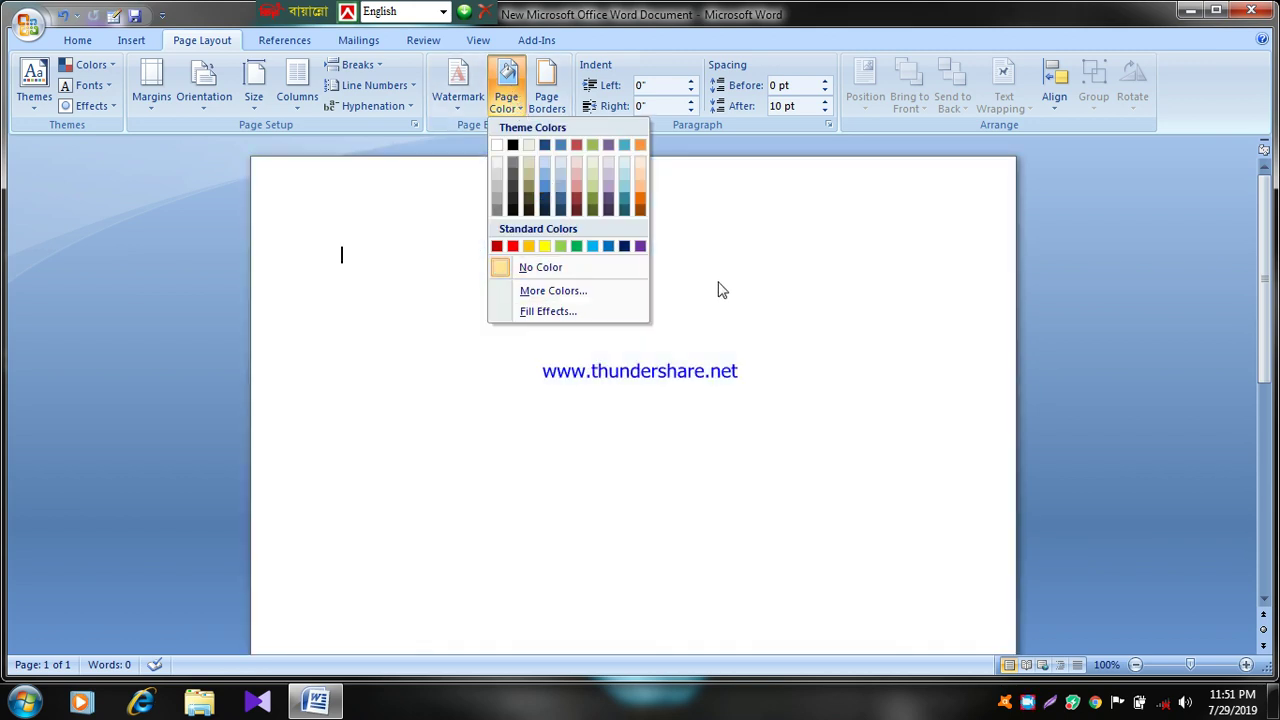
left_click(545, 100)
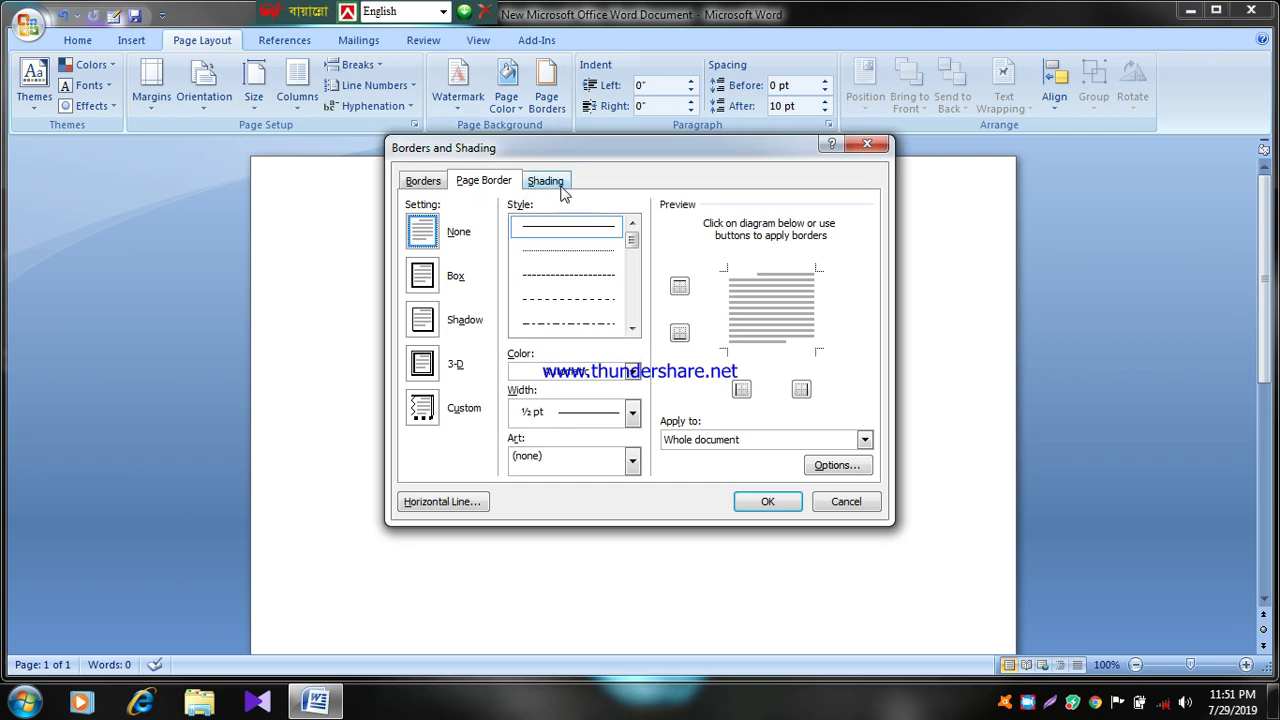
left_click(557, 185)
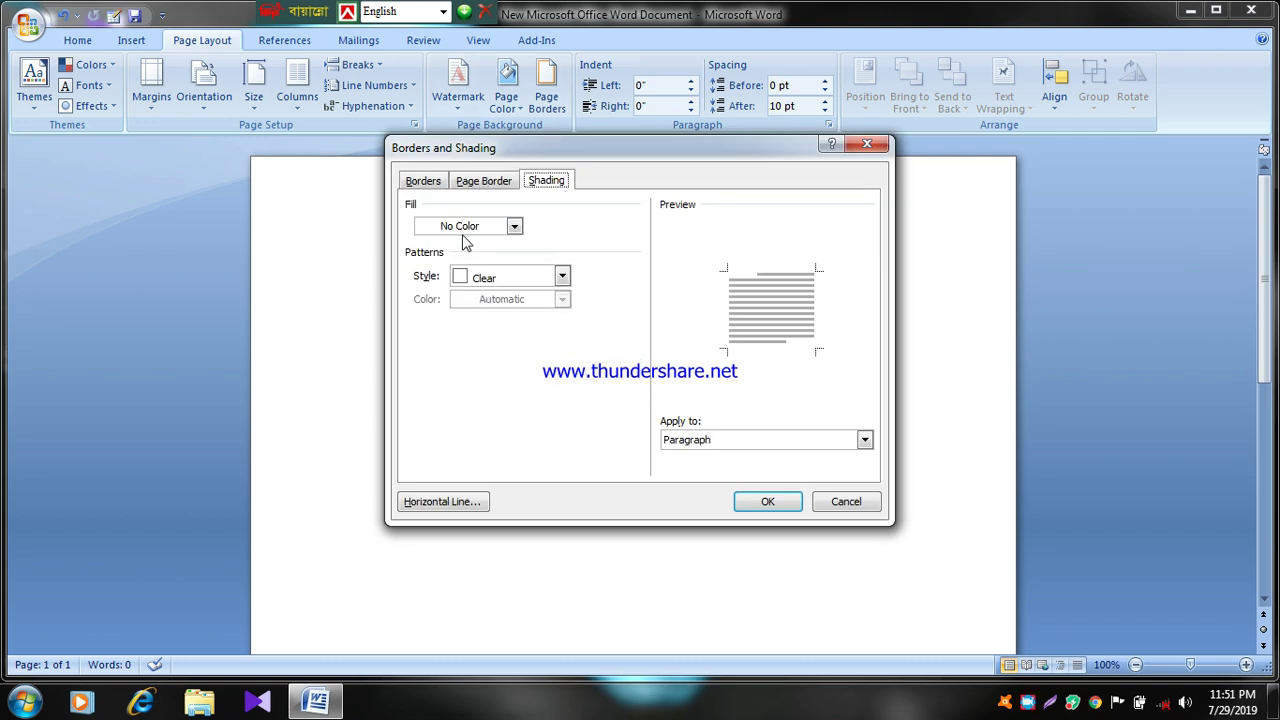
left_click(514, 228)
left_click(514, 228)
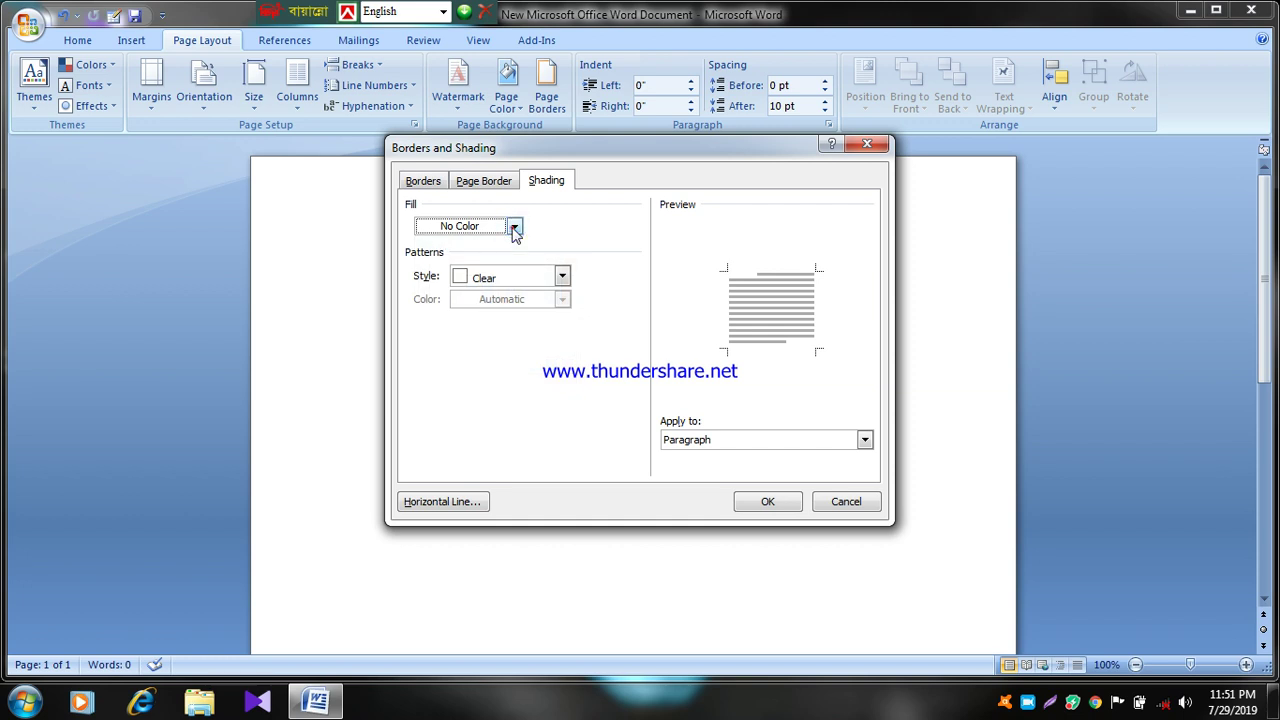
left_click(482, 228)
left_click(500, 280)
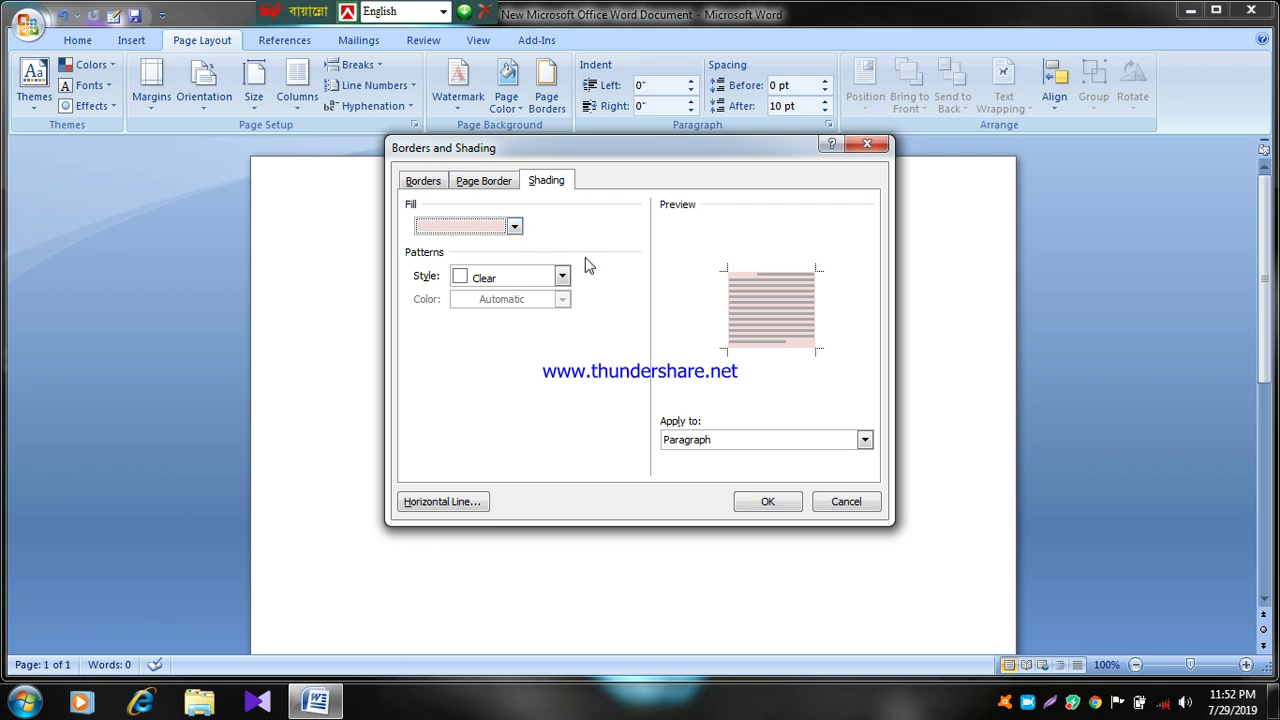
left_click(864, 505)
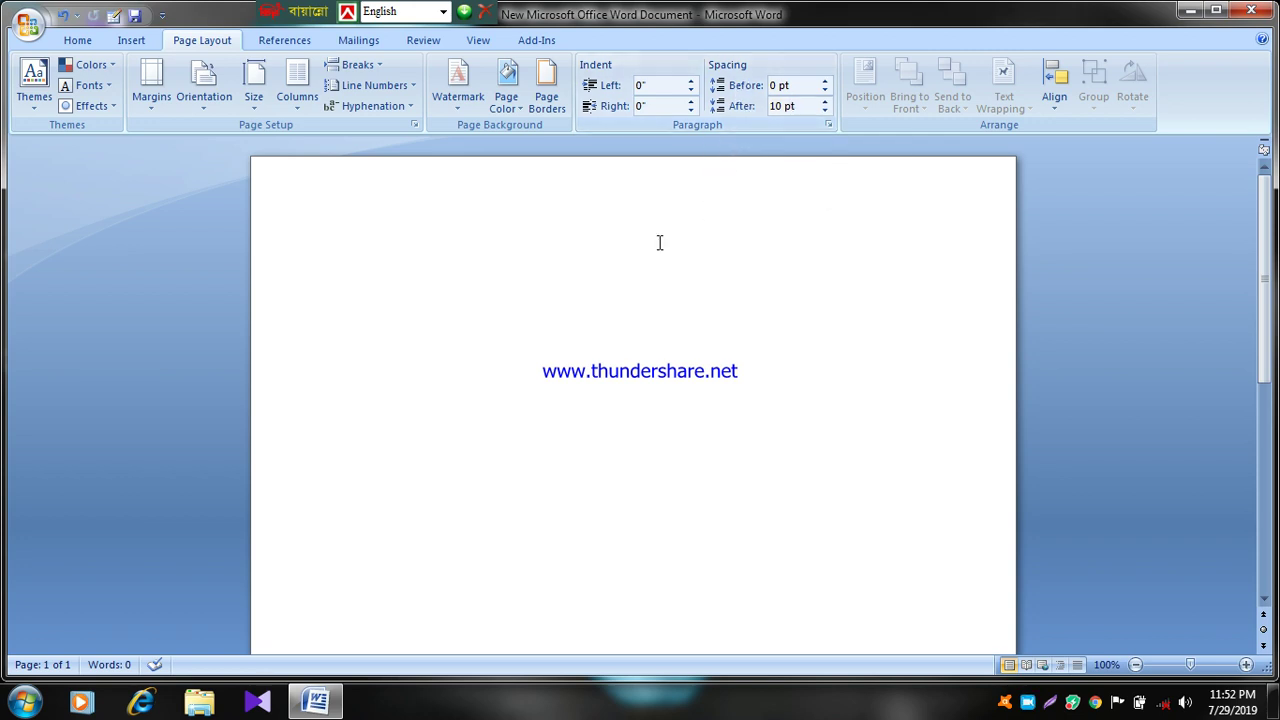
Step: Type several lines of filler text, from 'jhgyfawerhlt4ihjlkzxdkj…' through 'FurkuahgIOUFHAOIU3YHR'
type("jhgyfawerhlt4ihjlk\bzxdkj fjhe2KUG")
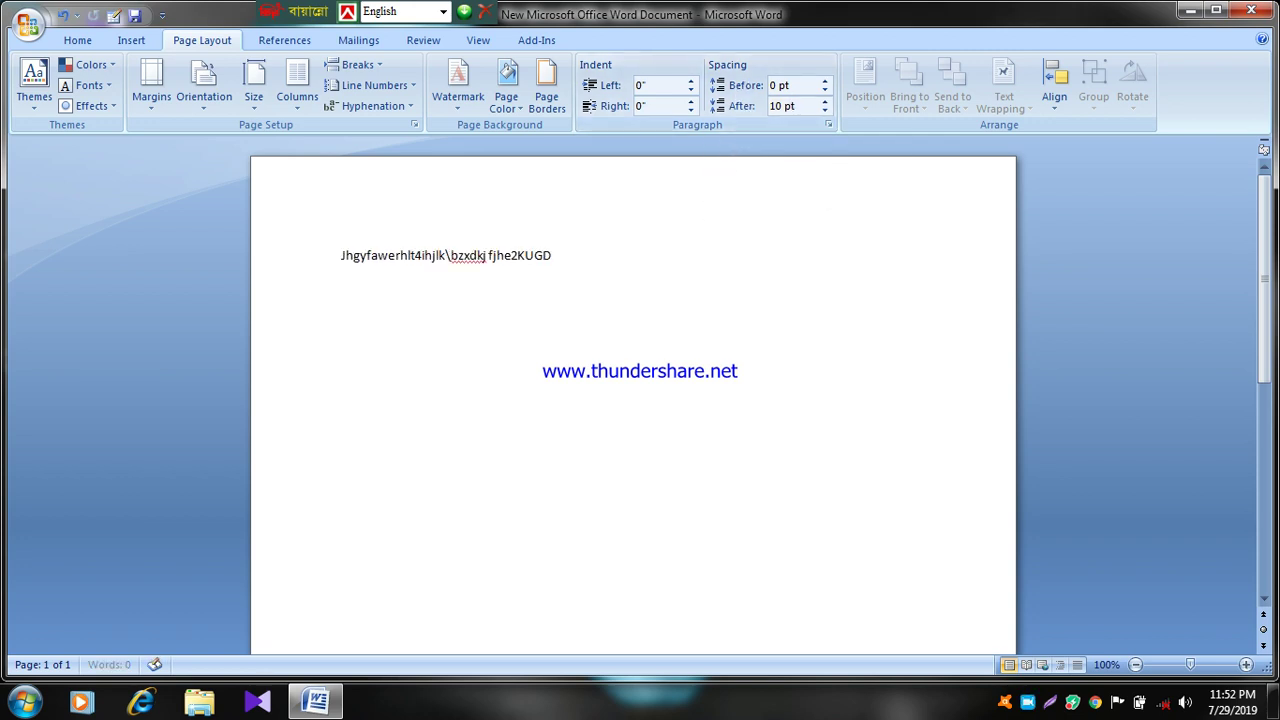
type("DKUCCHNZEK3jh jnfkjfhrojlkgjntkuoqwhldfs")
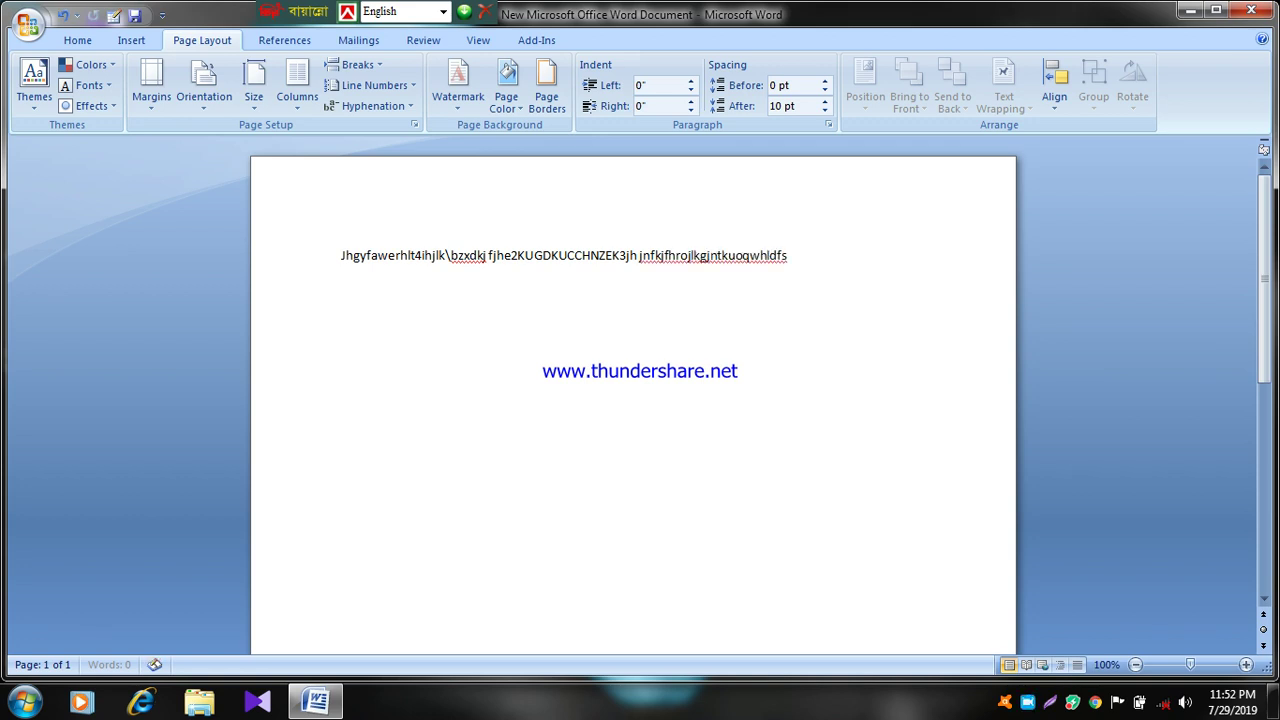
type("  jkjfhraihoithoiuf hddfkjshkliahlfj dvhfiahkholi")
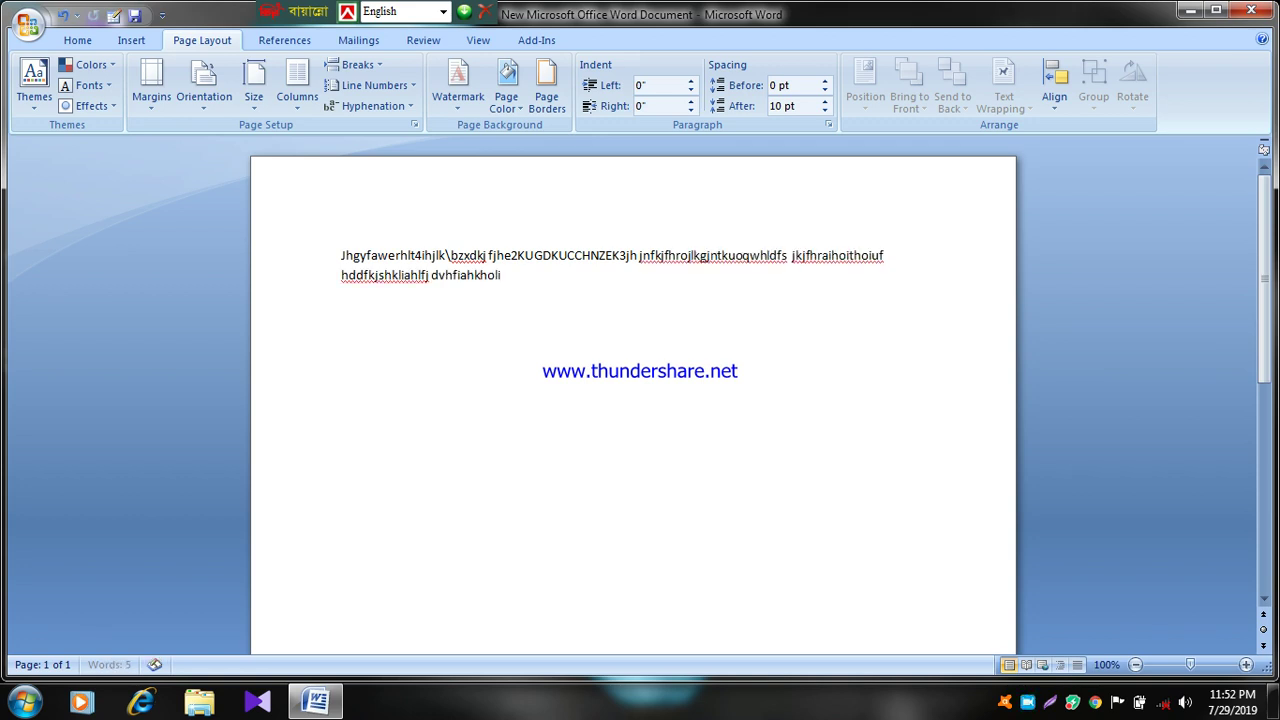
type("f")
key("Return")
key("Return")
key("Return")
type("Jodsfshdahksg dhkahf;oth")
key("Return")
type("]k, doiuayhfkhlaehtn'n iuhflijlfs")
key("Return")
type("FurkuahgIOUFHAOIU3YHR")
Step: Add lines 'IOUAFHIURFYIA VSAHGKUFGAbFK' through '…OGFCIUZXDGSYUG', then a final line '] TJHBV,MGV'
key("Return")
type("IOUAFHIURFYIA VSAHGKUFGAbFK")
key("Return")
type("H KDFGFRGKAHFVKHOIUHF GKUAHGLFGHI")
key("Return")
type("NLIzaIFKIYKVHFIG HMDKBRLKU")
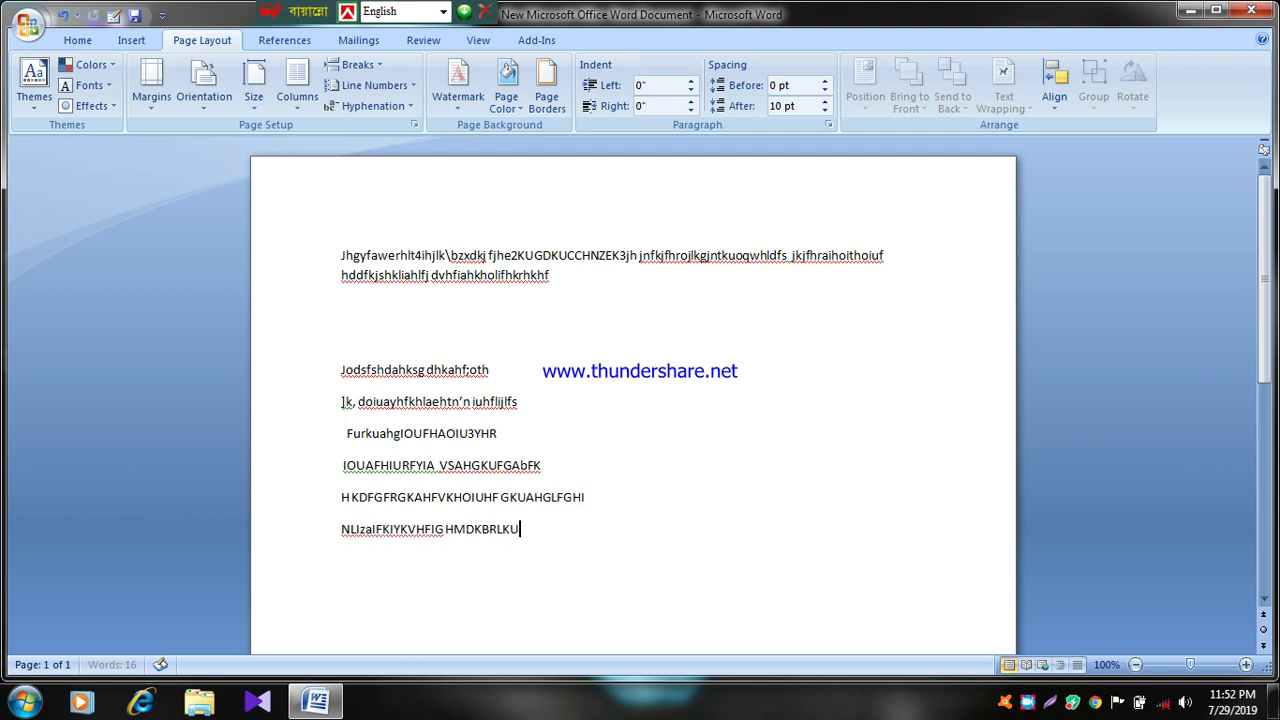
type("YT ‘OGFCIUZXDGSYUG")
key("Return")
type("] TJHBV,MGV")
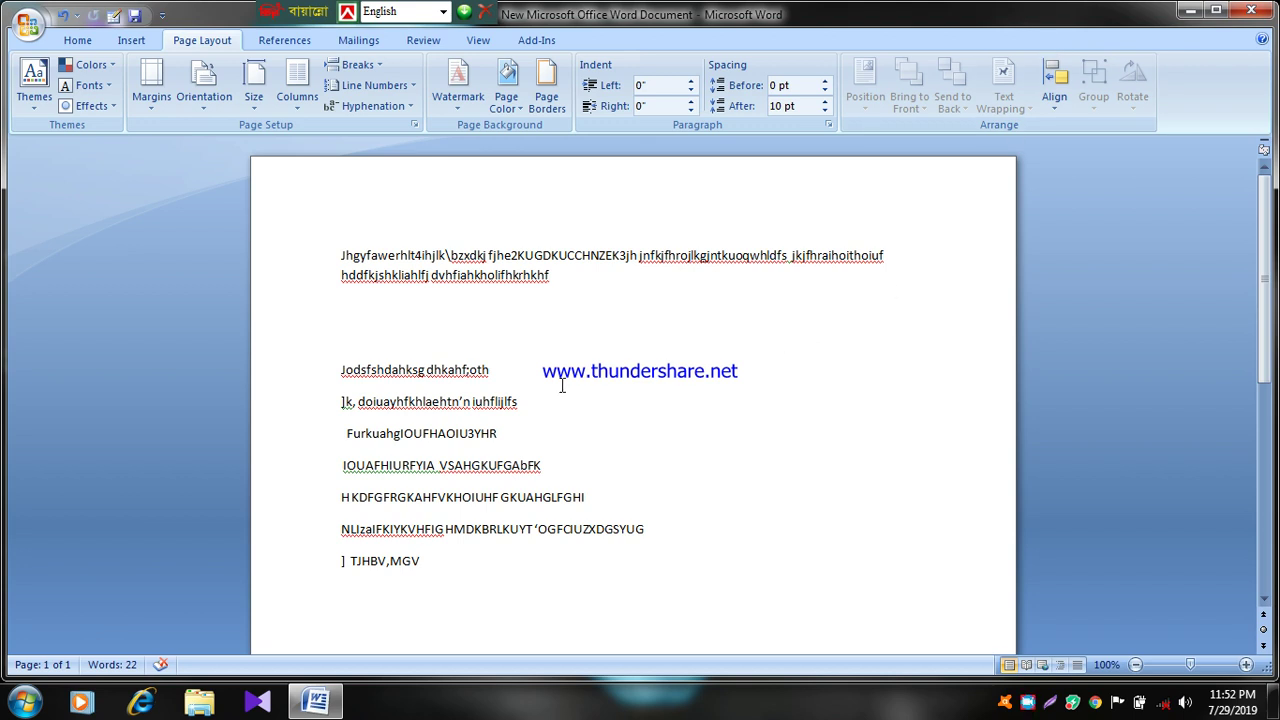
left_click(533, 404)
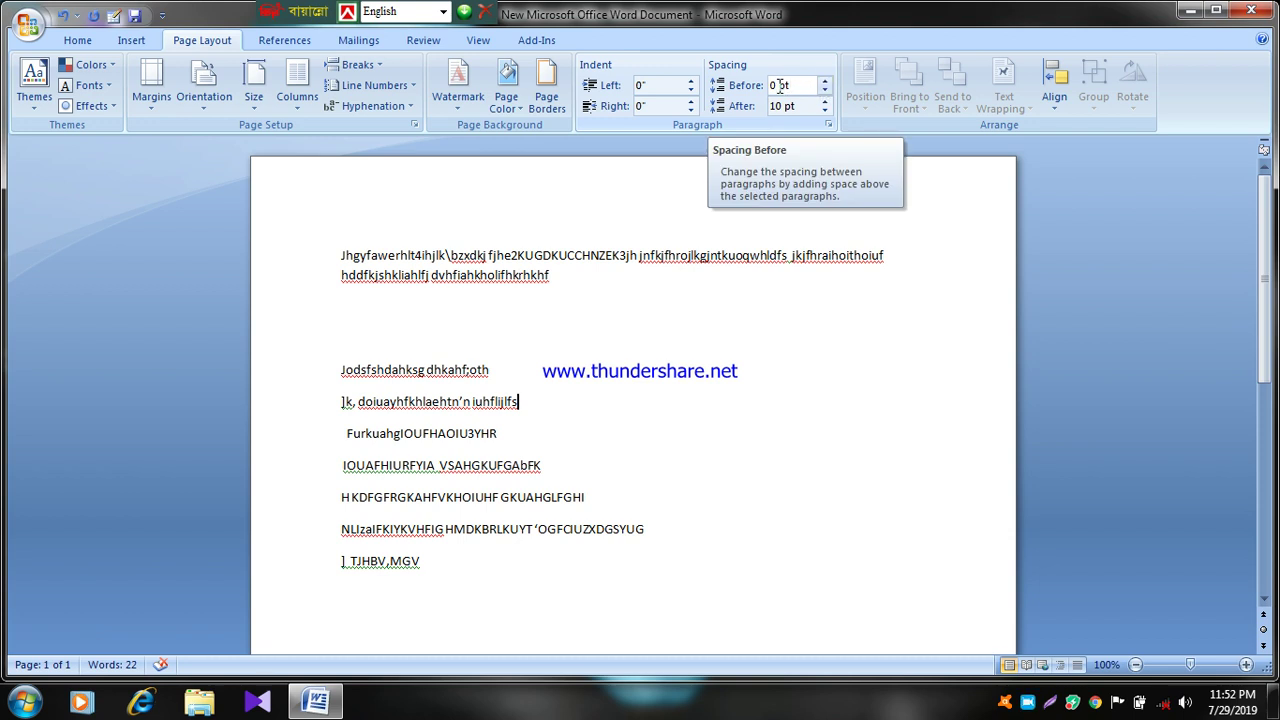
Step: Give the paragraph ending 'iuhflijlfs' 1 pt spacing before and after
left_click(780, 86)
type("1")
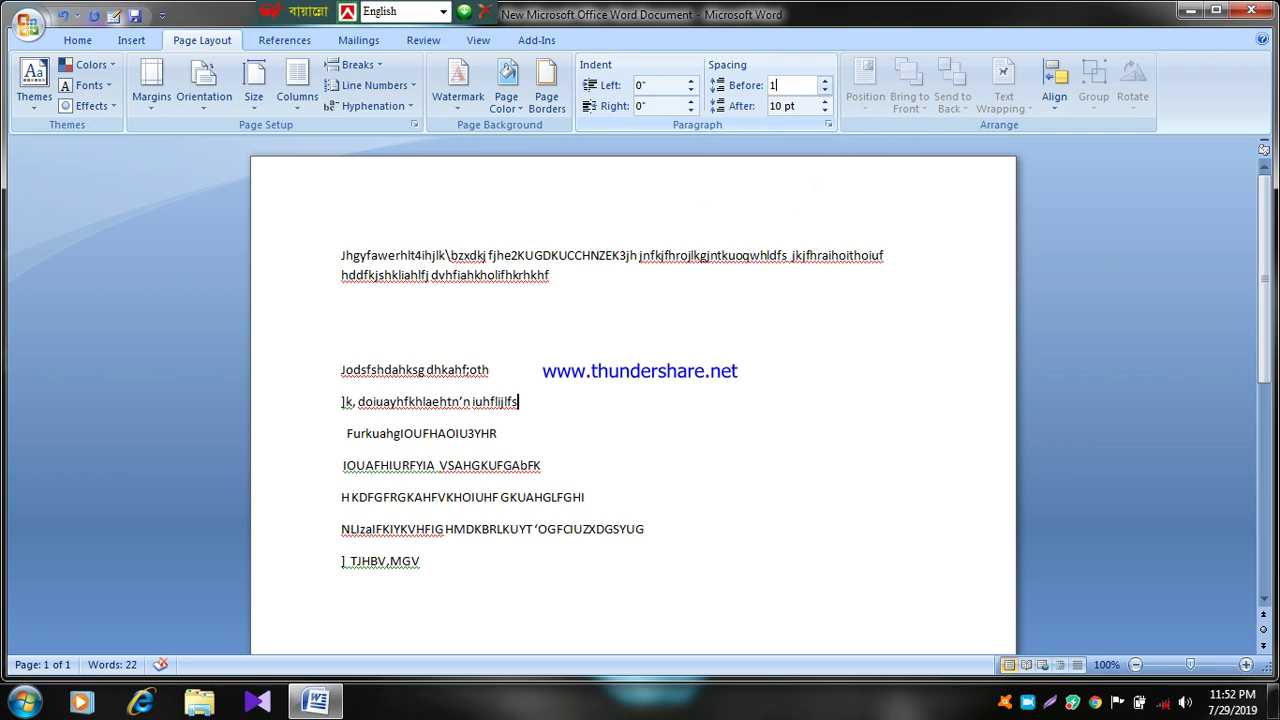
left_click(785, 102)
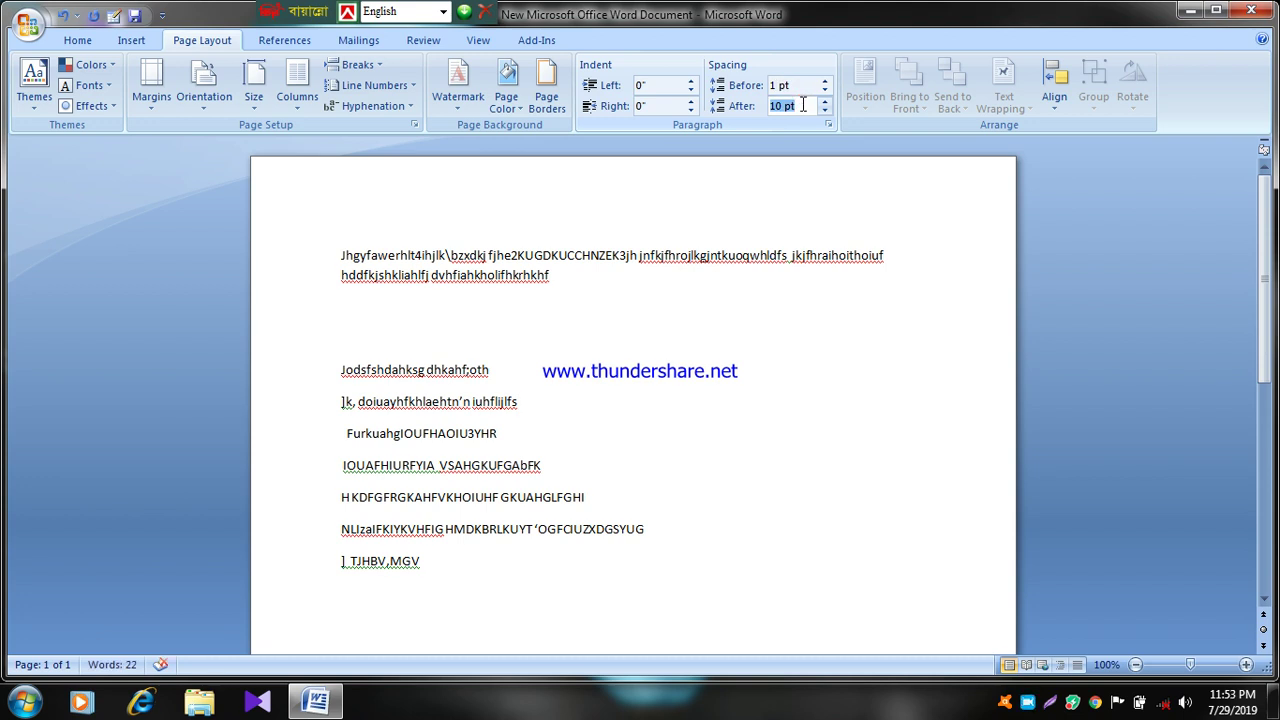
type("1")
left_click(810, 182)
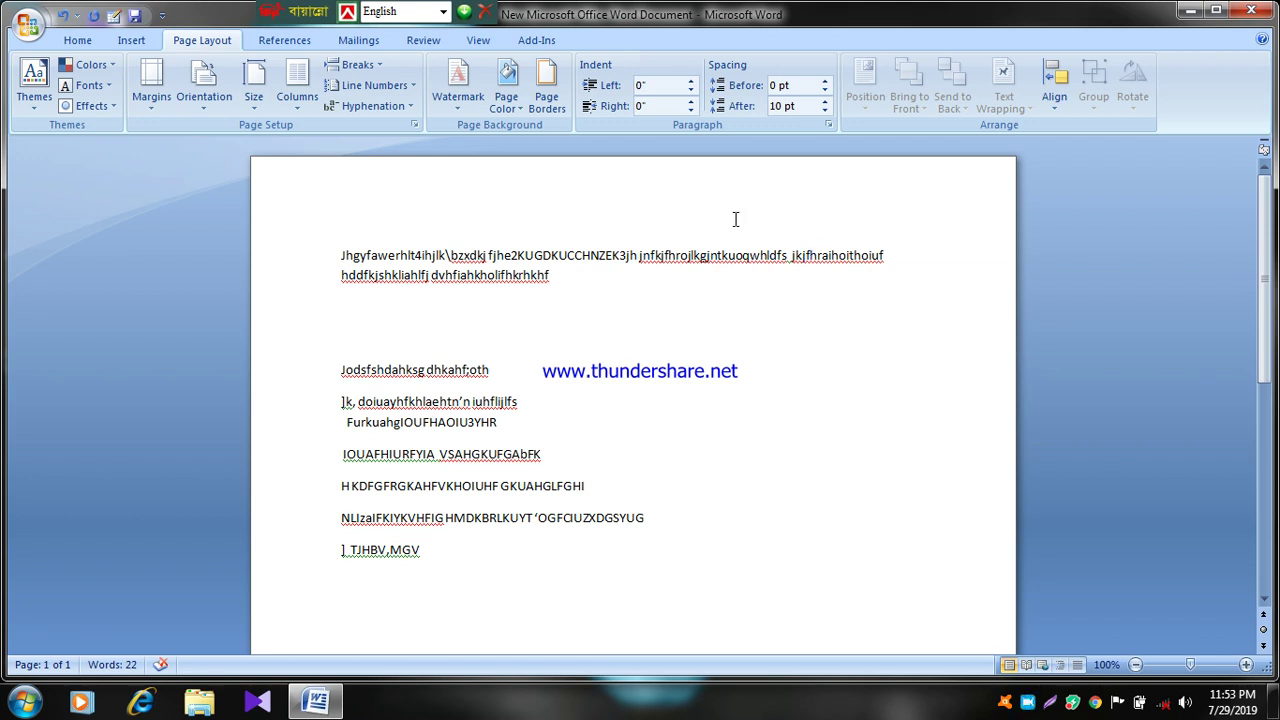
left_click(531, 403)
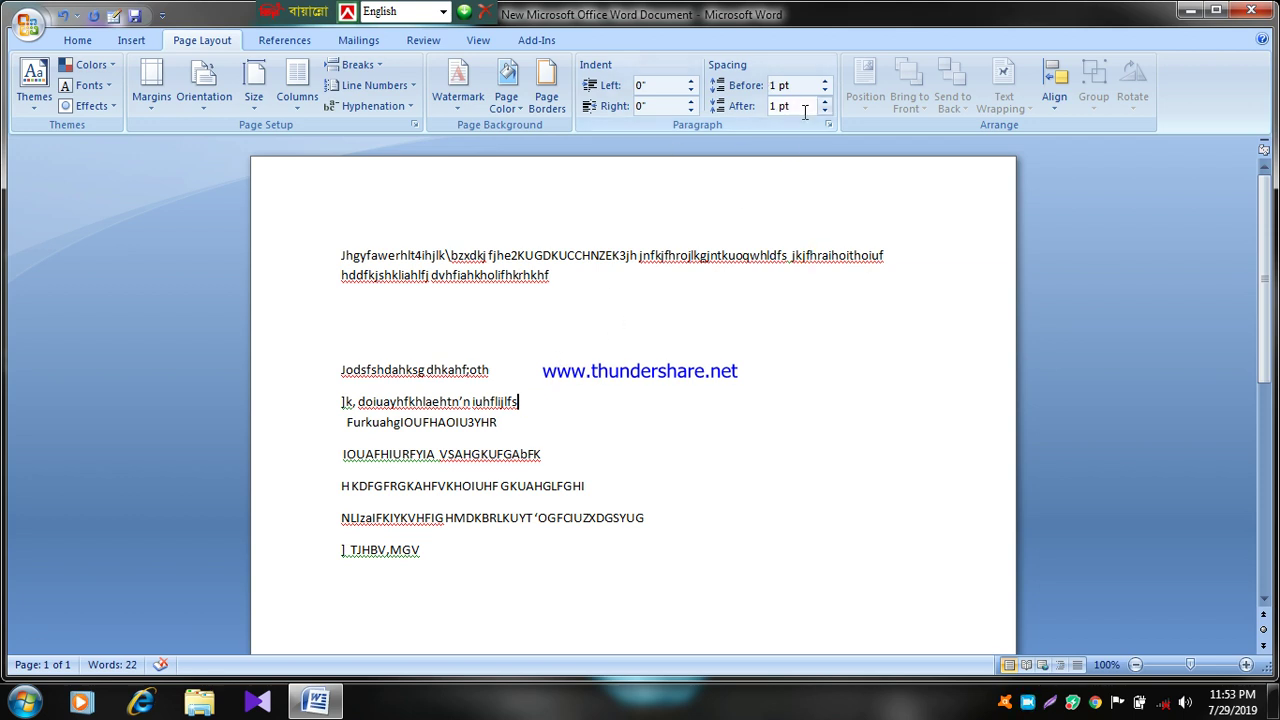
Step: Set the first long paragraph's spacing before and after to 0 pt
left_click(864, 220)
left_click(786, 84)
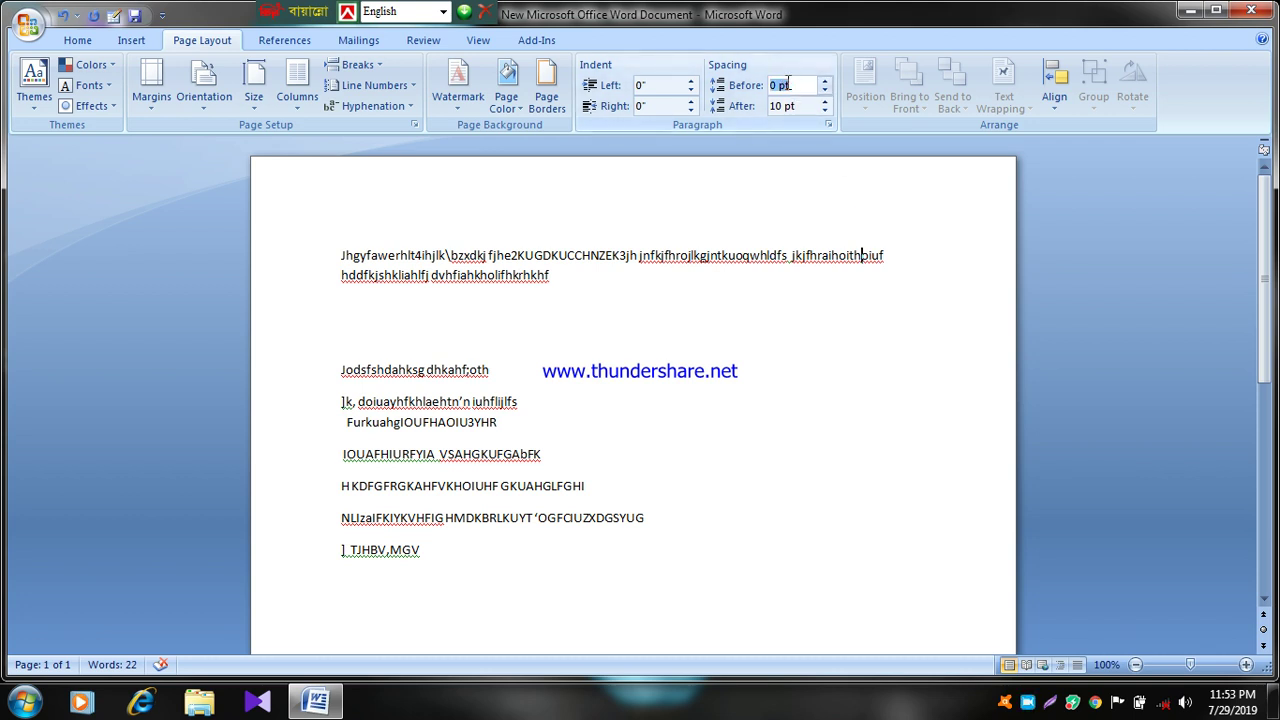
type("0")
left_click(786, 112)
type("0")
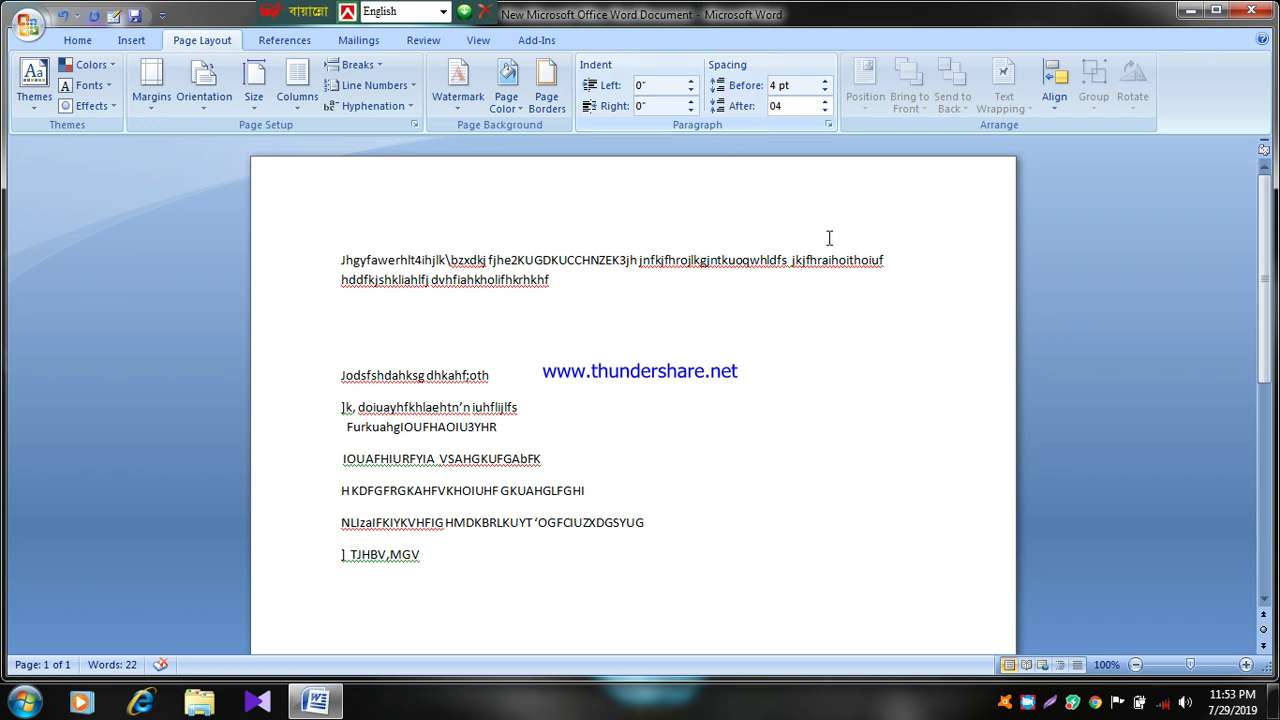
left_click(830, 238)
Step: Spin the FurkuahgIOUFHAOIU3YHR paragraph's spacing through Auto and back to 0 pt before and after
left_click(849, 419)
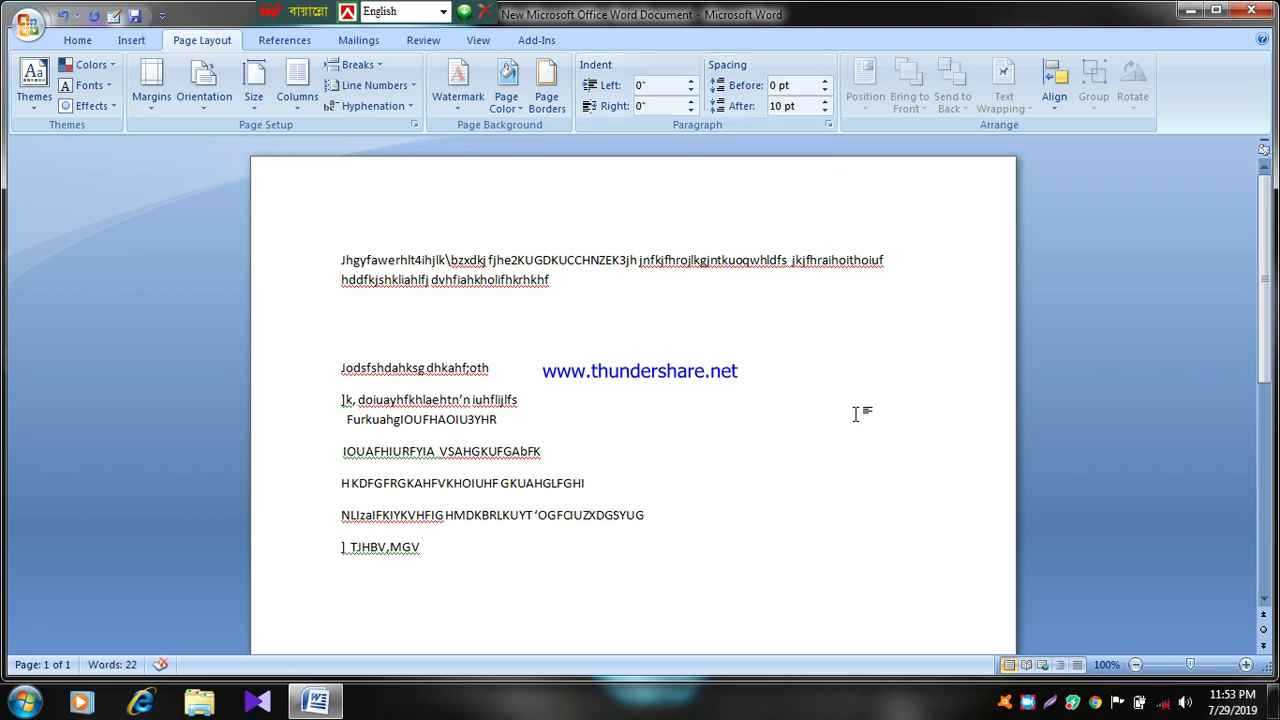
left_click(824, 110)
left_click(824, 110)
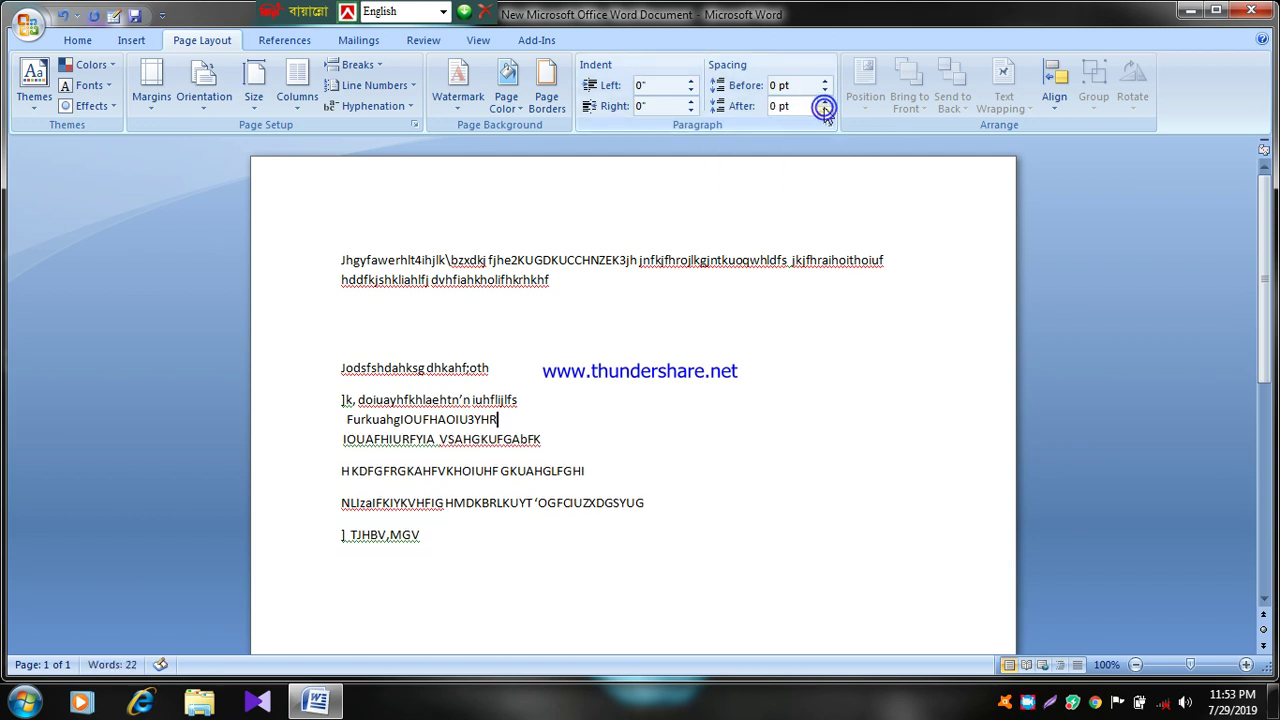
left_click(825, 82)
left_click(825, 91)
left_click(825, 91)
left_click(825, 110)
left_click(825, 110)
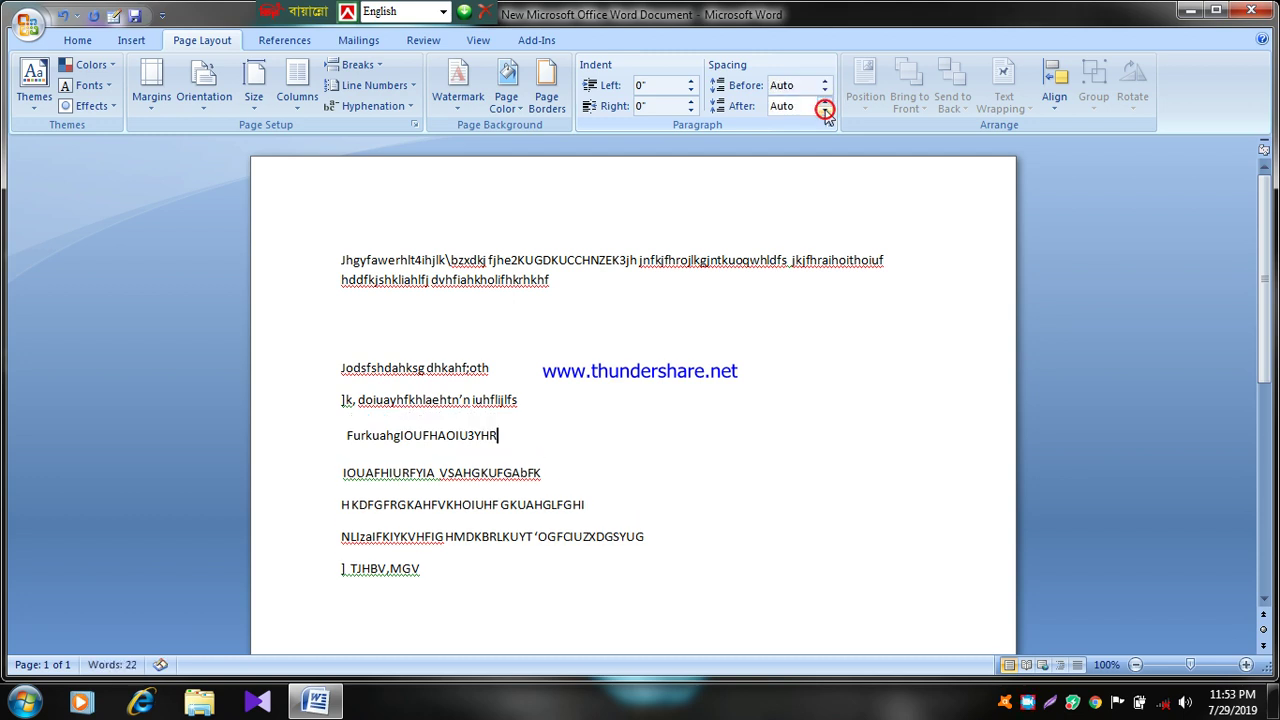
left_click(825, 101)
left_click(825, 81)
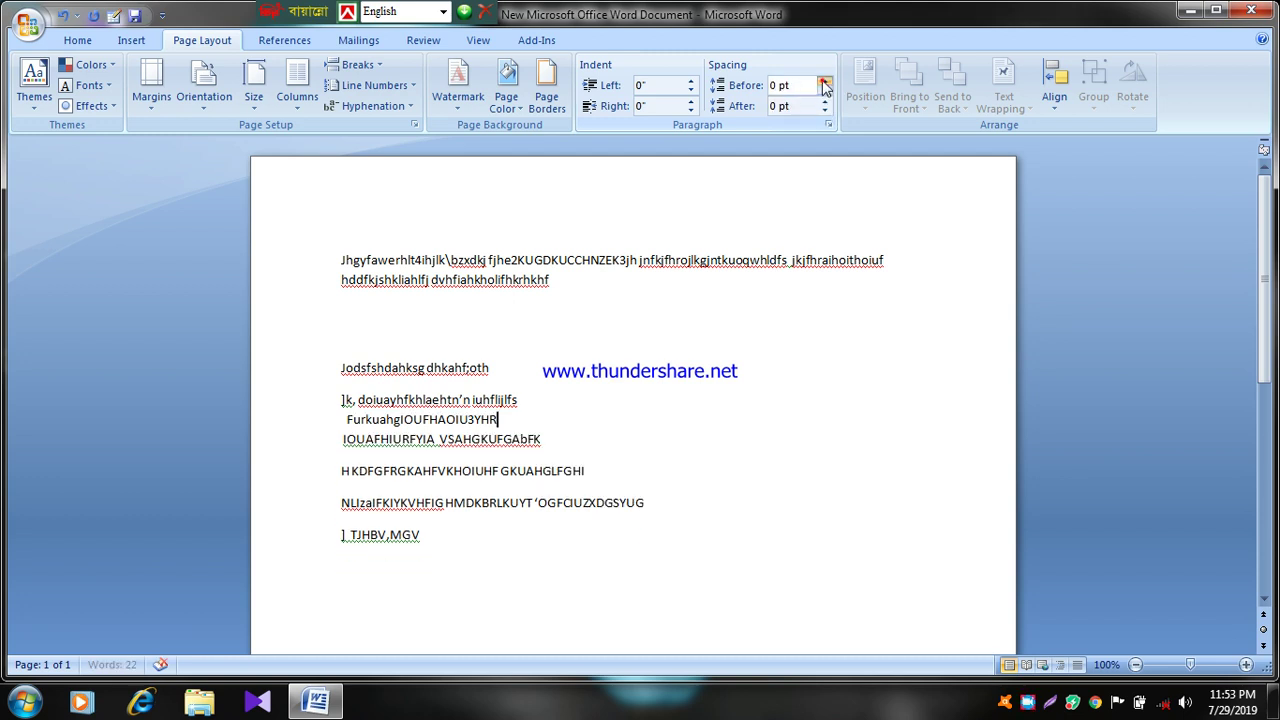
Step: Select all the text and delete it, leaving the page blank
left_click(840, 374)
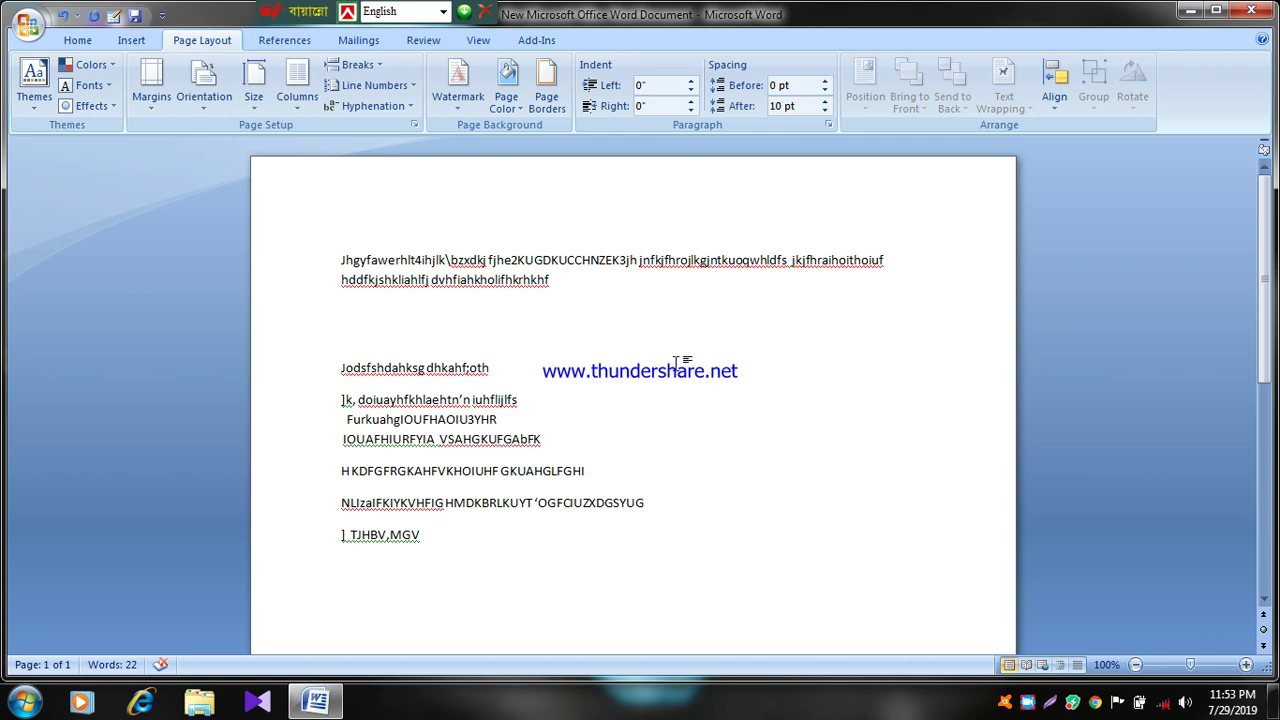
key("ctrl+a")
key("Delete")
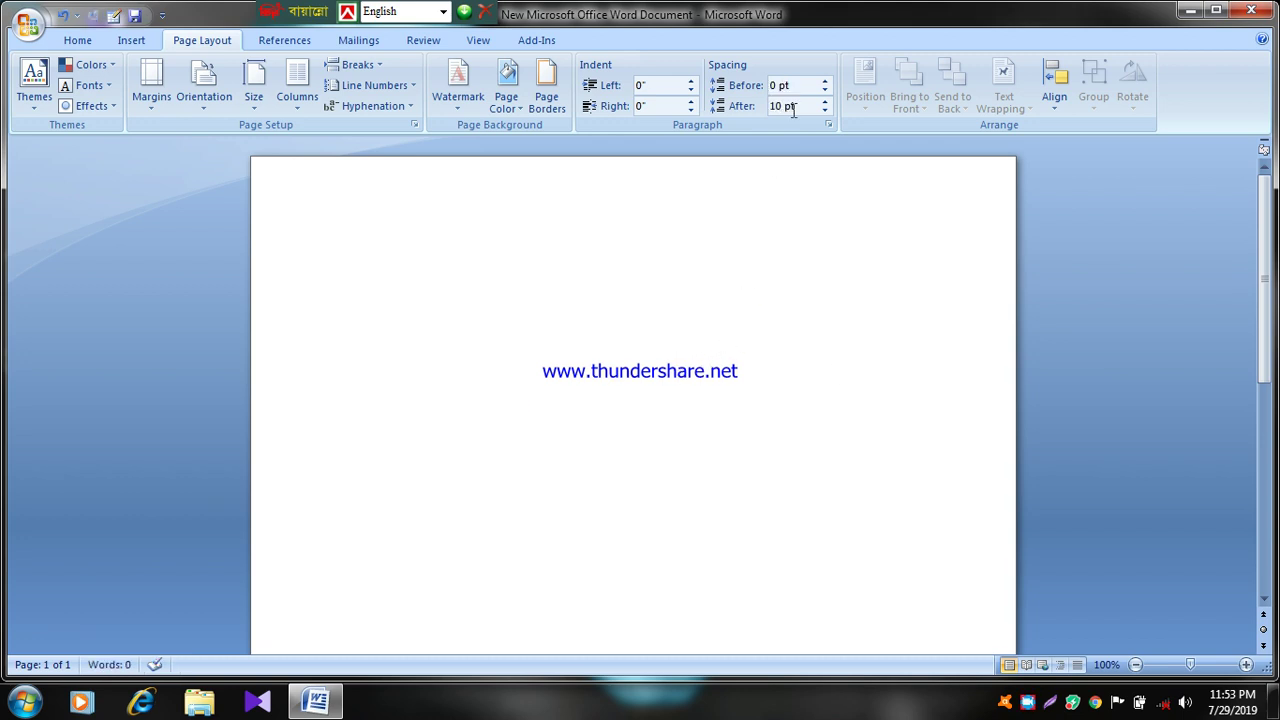
left_click(1054, 100)
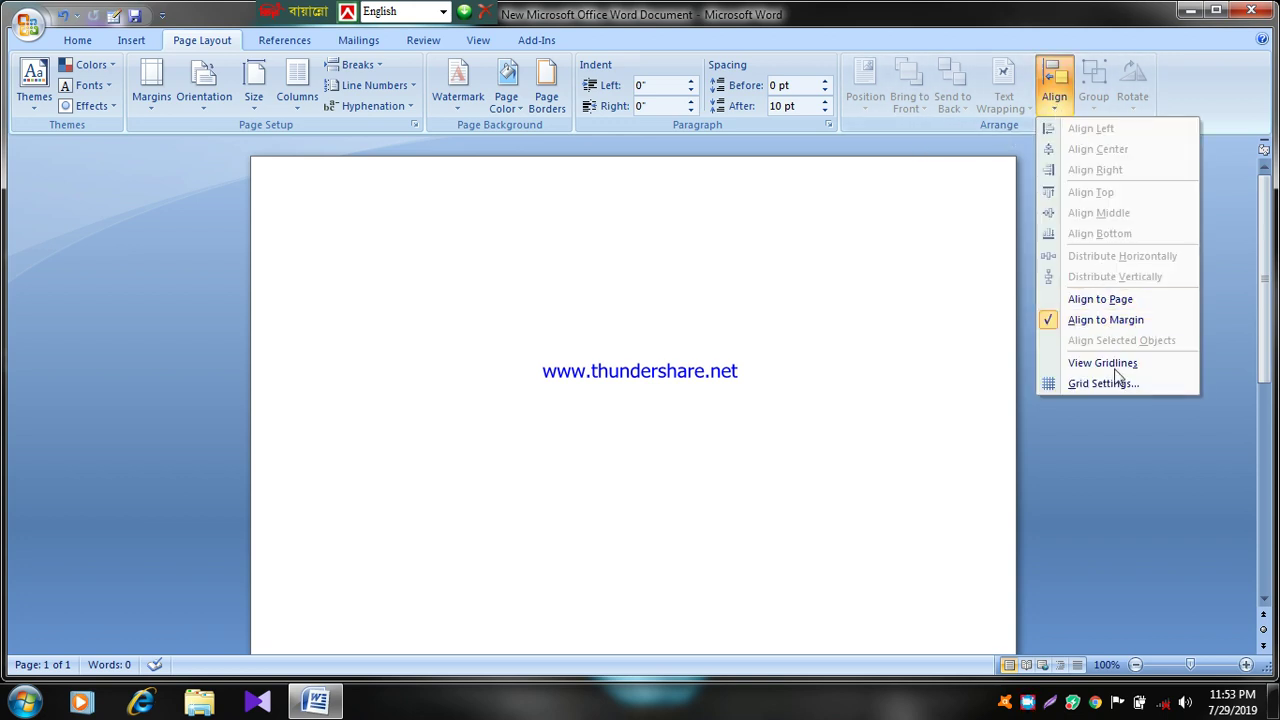
left_click(1158, 486)
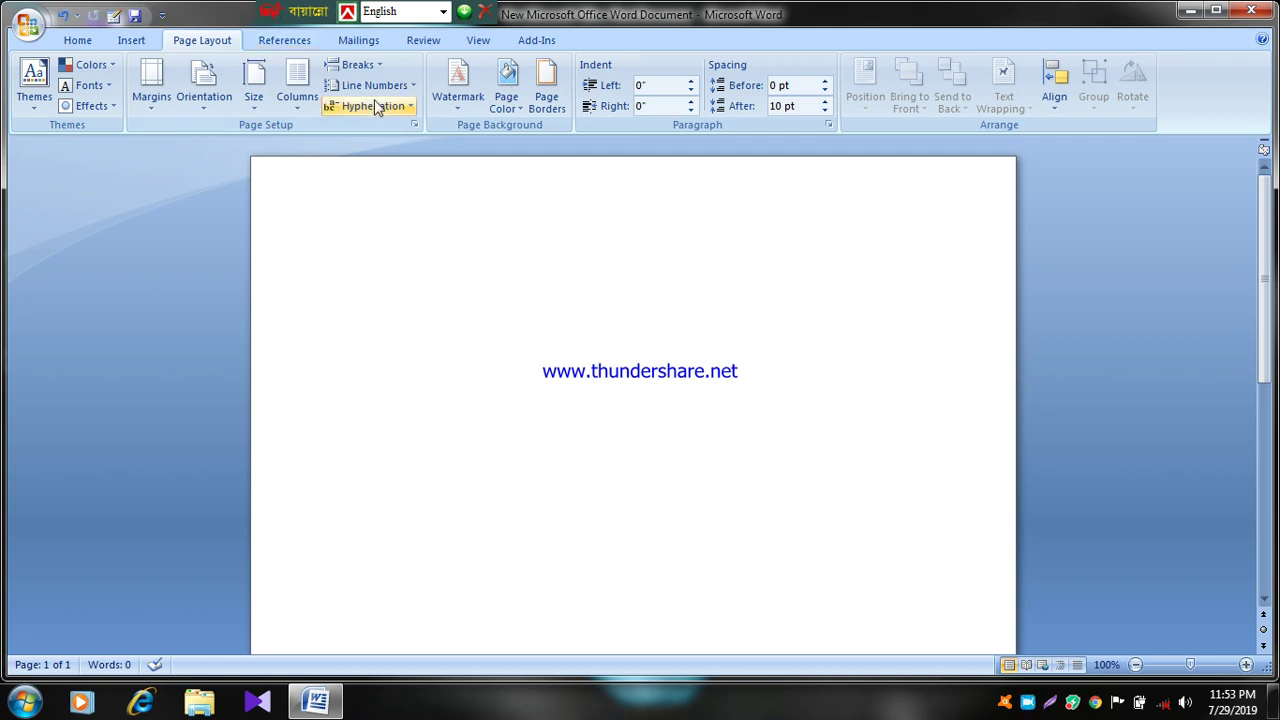
left_click(358, 64)
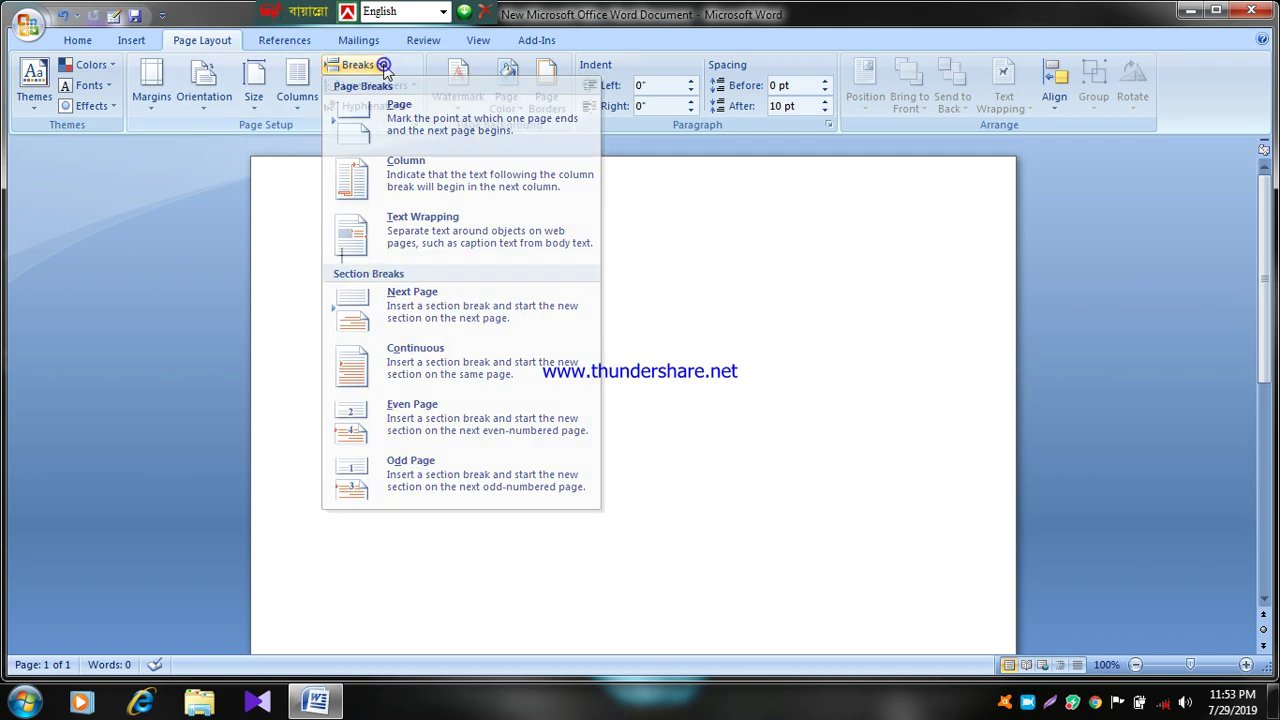
left_click(414, 84)
left_click(414, 84)
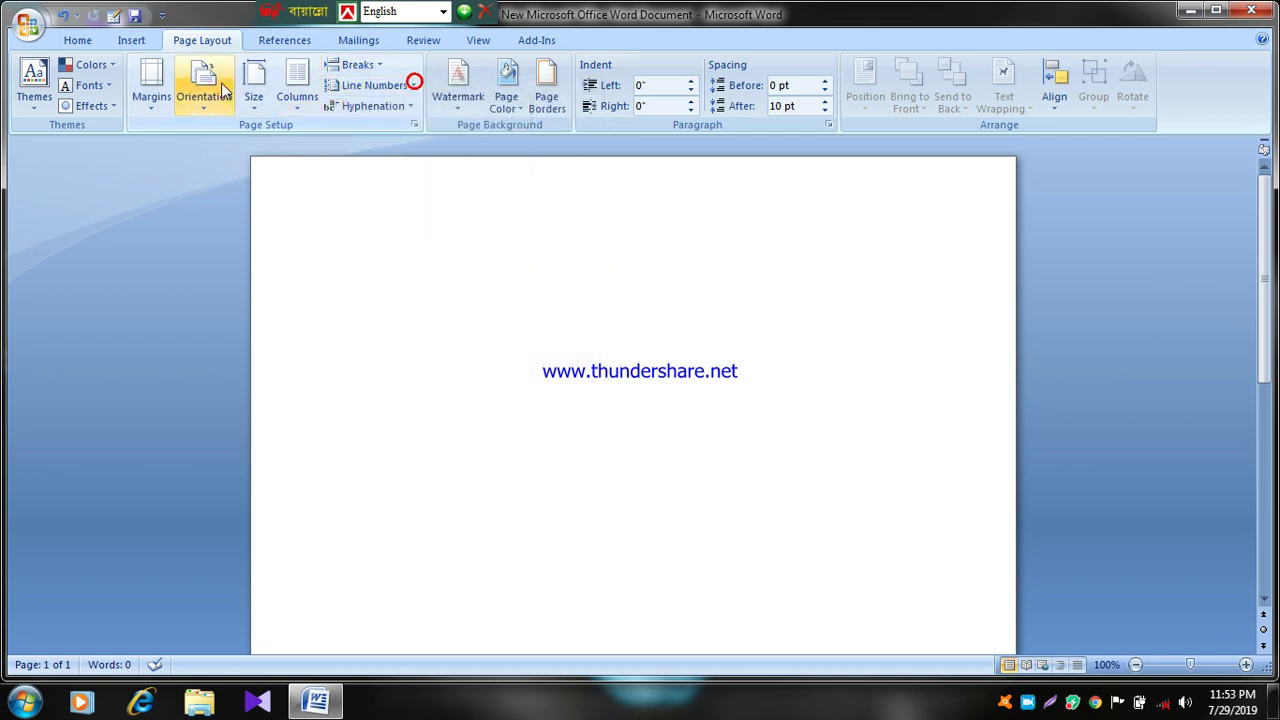
Step: On the Home tab, start a numbered list with items GVGFJFGY, UTF and GJHG
left_click(80, 40)
left_click(450, 72)
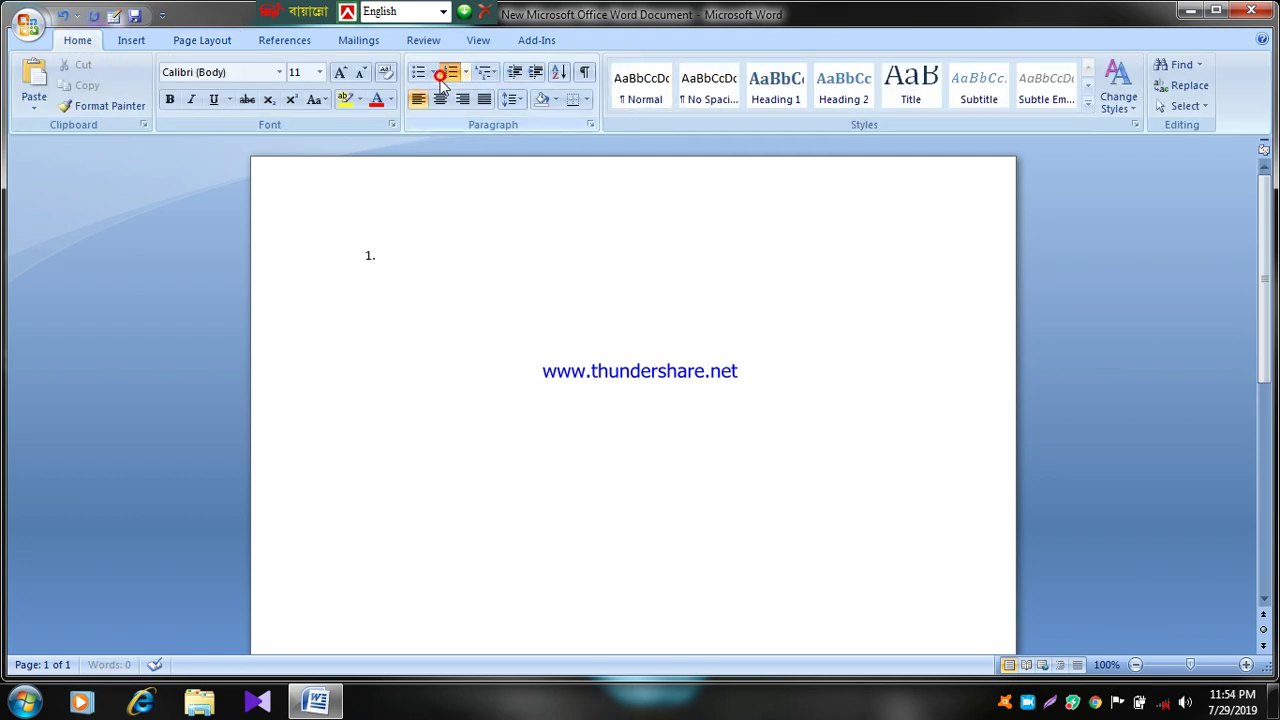
type("GVGFJFGY")
key("Return")
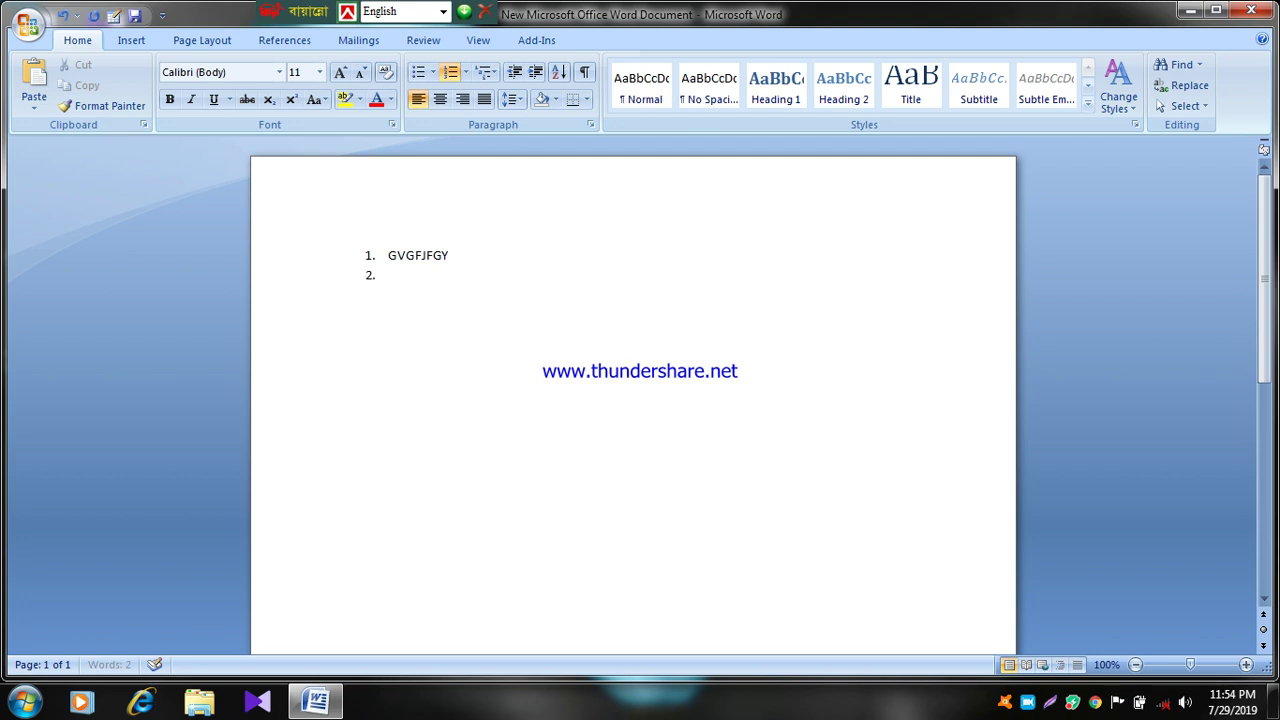
type("UTF")
key("Return")
type("GJHG")
key("Return")
Step: Preview the list, delete all its text and switch numbering off on the empty line
key("ctrl+F2")
key("ctrl+a")
key("Delete")
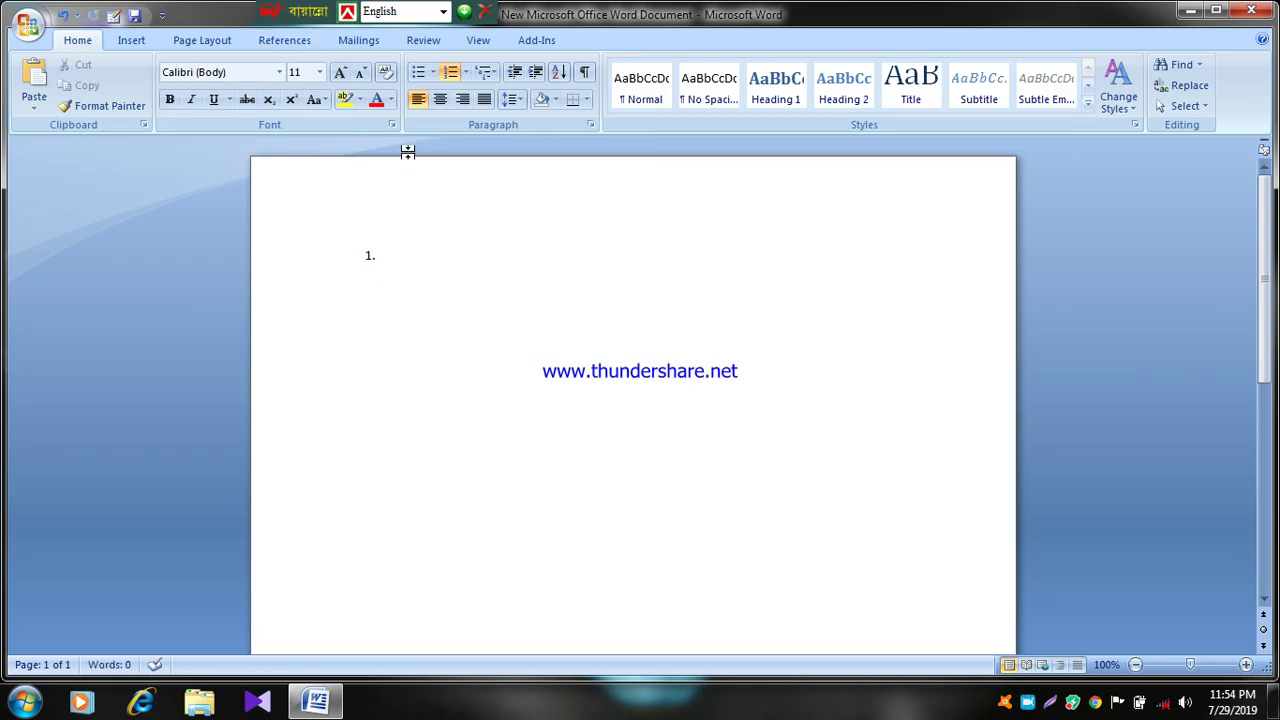
left_click(464, 73)
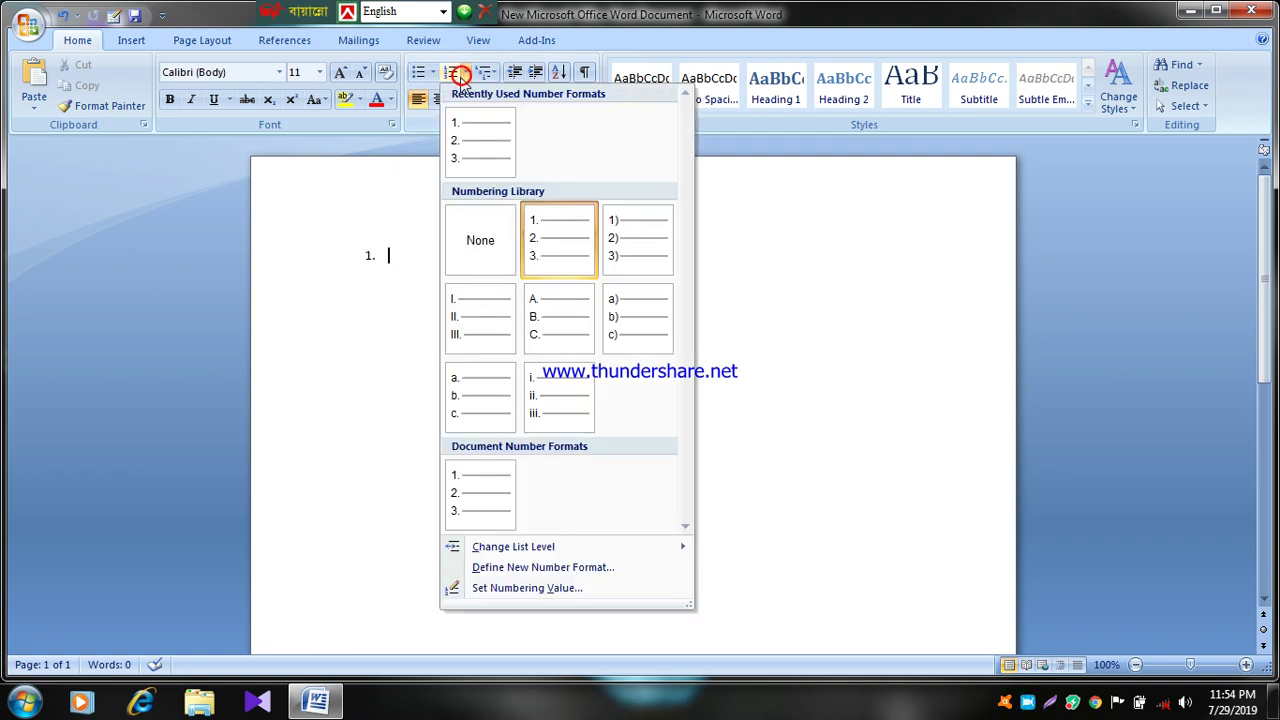
left_click(452, 76)
left_click(452, 76)
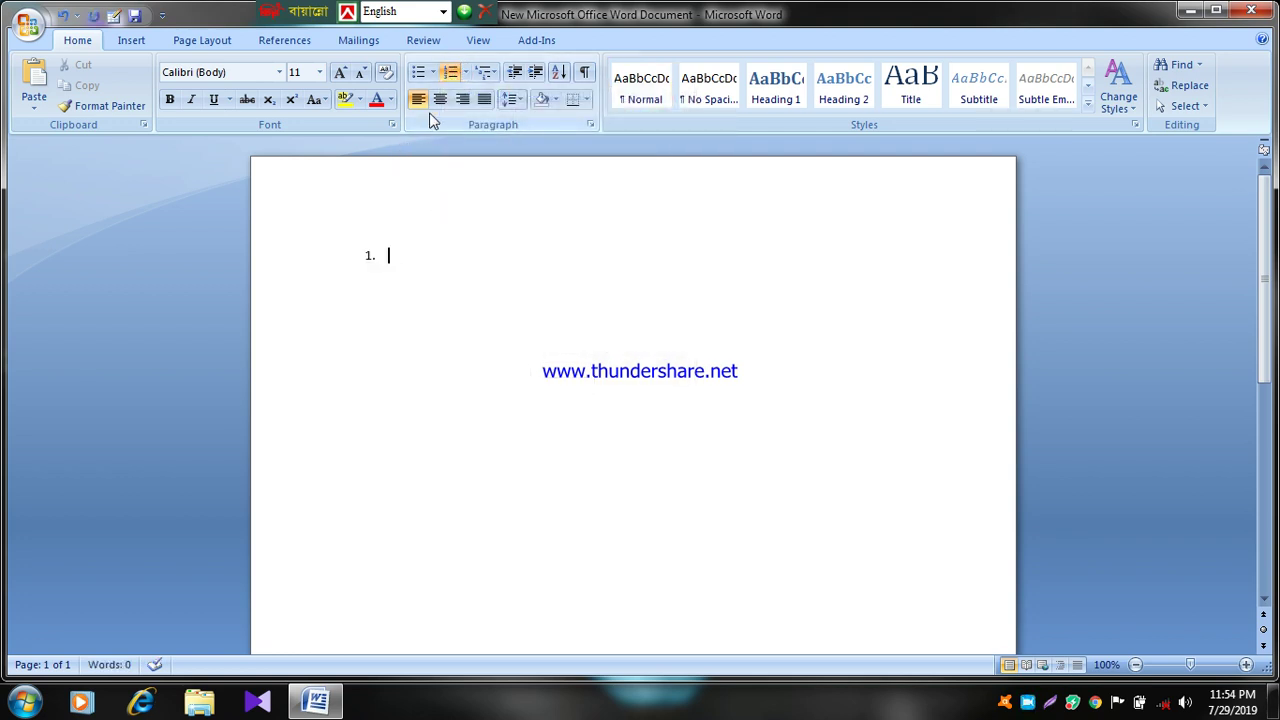
left_click(450, 83)
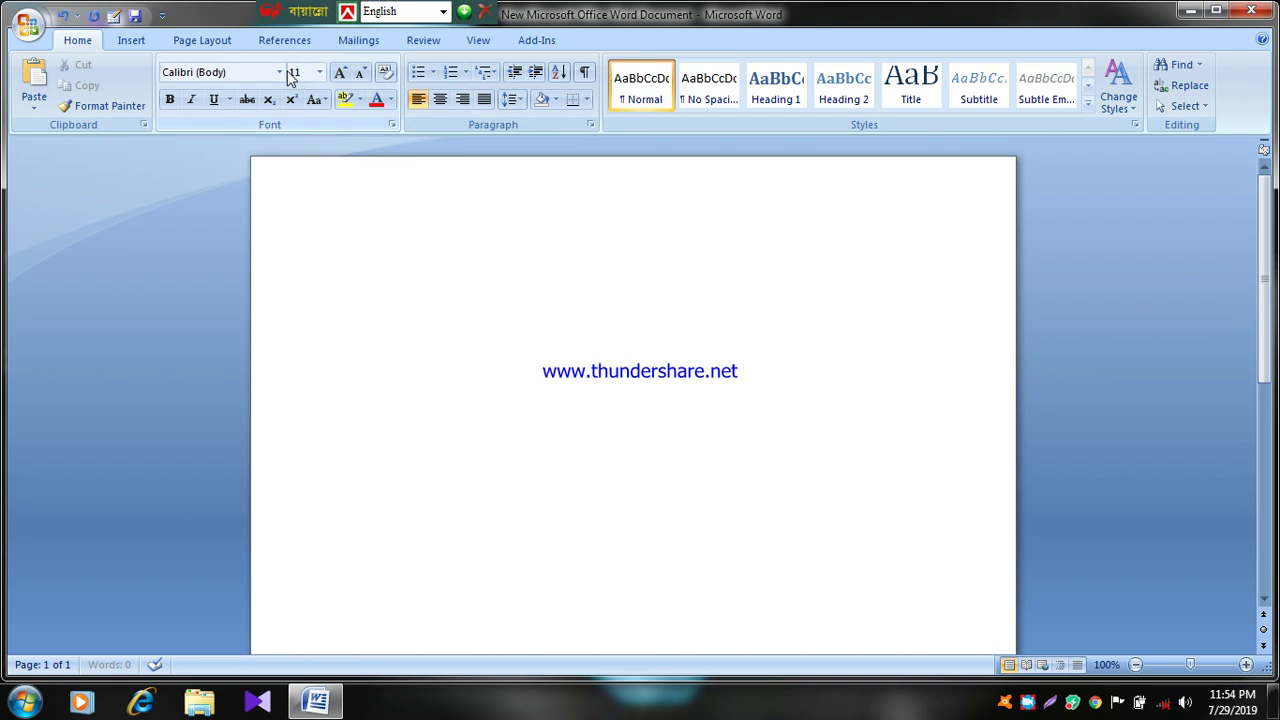